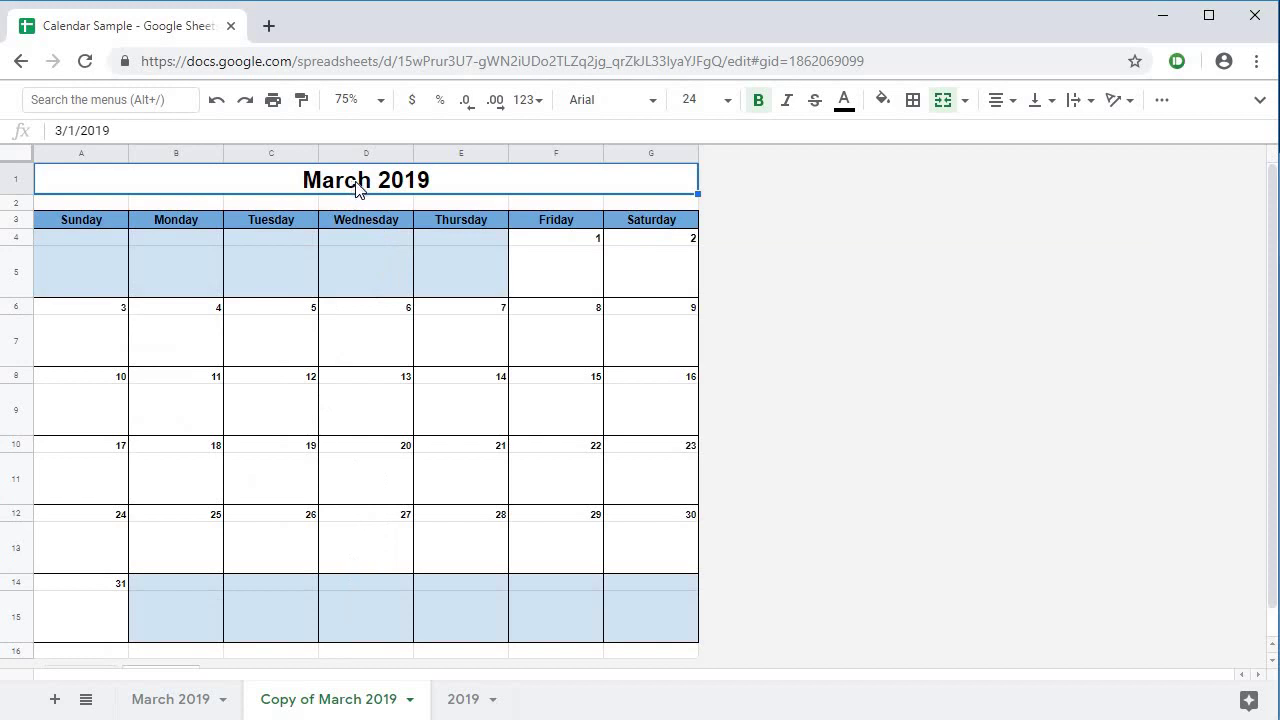
# Step: Set the copied calendar's title to April 2019 and rename its sheet to April 2019
pyautogui.write('April 2019')
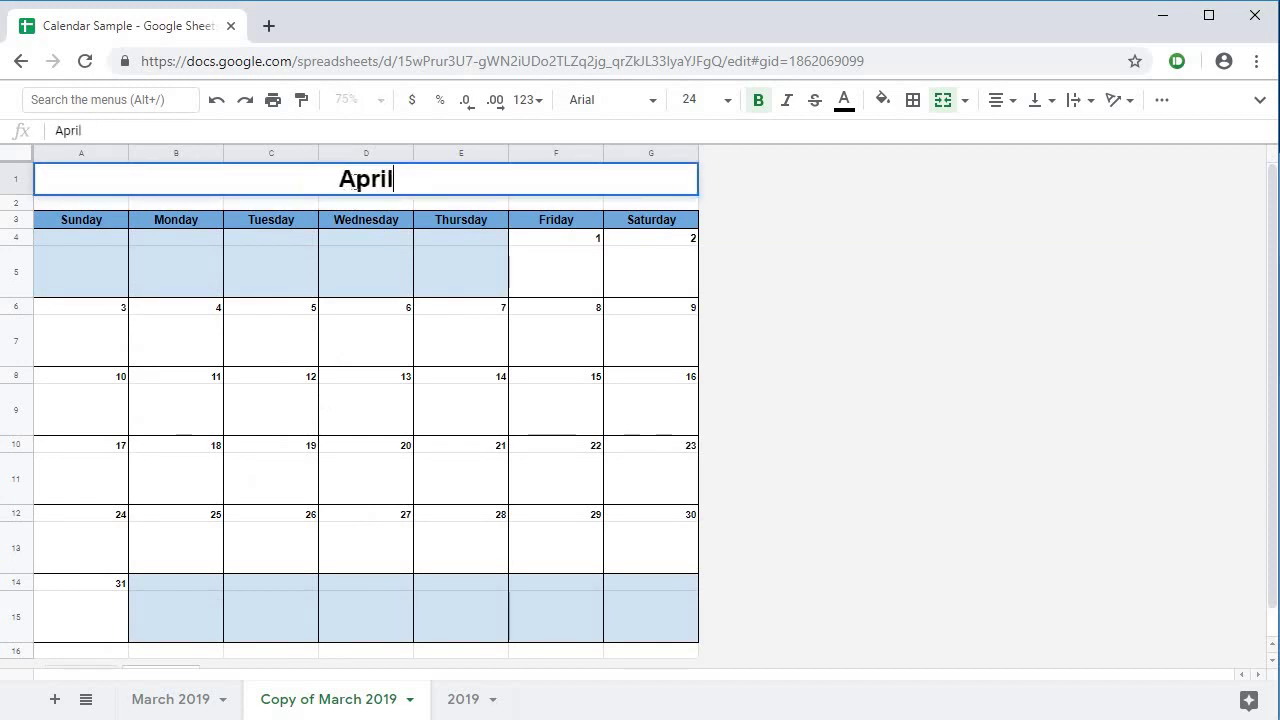
pyautogui.press('Return')
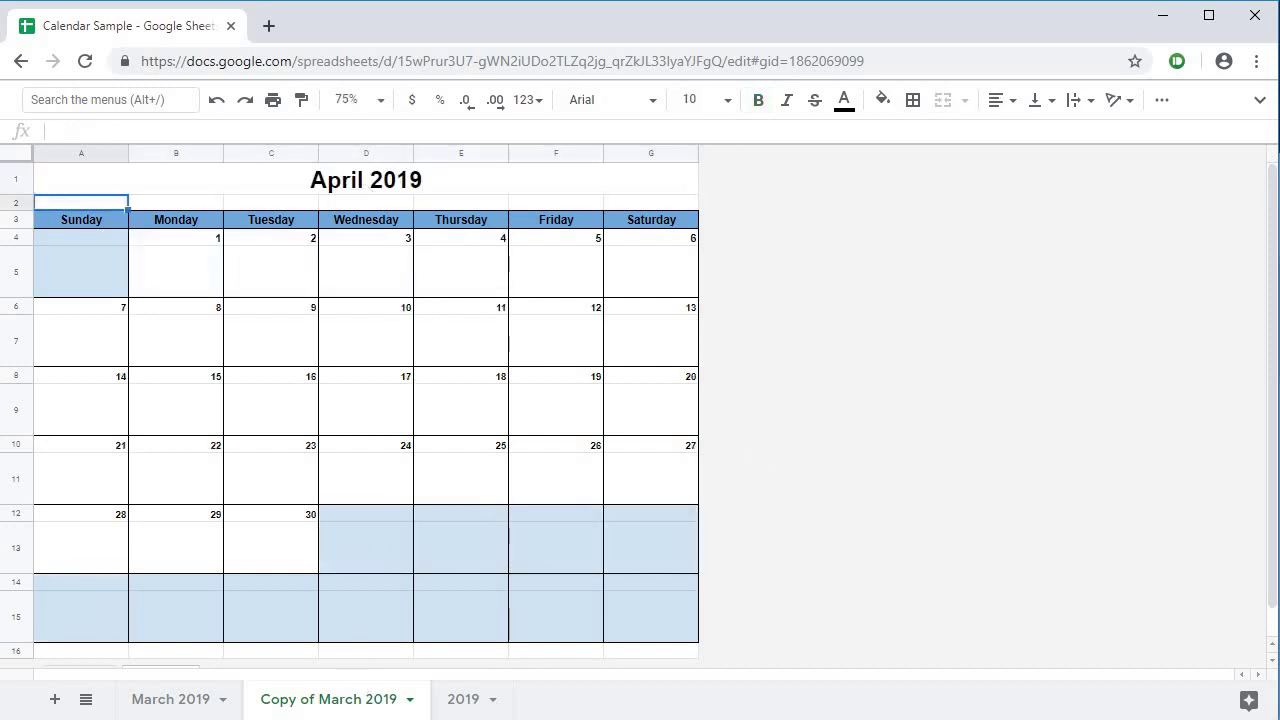
pyautogui.doubleClick(360, 702)
pyautogui.click(362, 703)
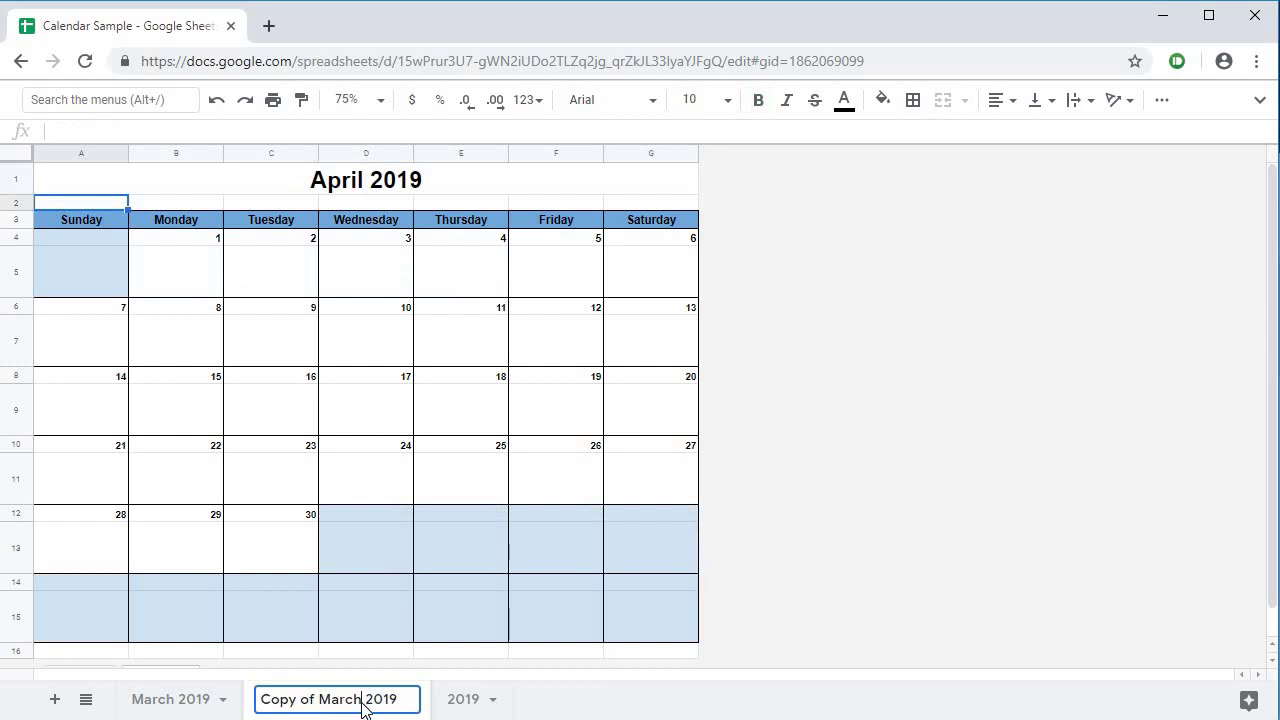
pyautogui.moveTo(362, 703); pyautogui.dragTo(165, 706)
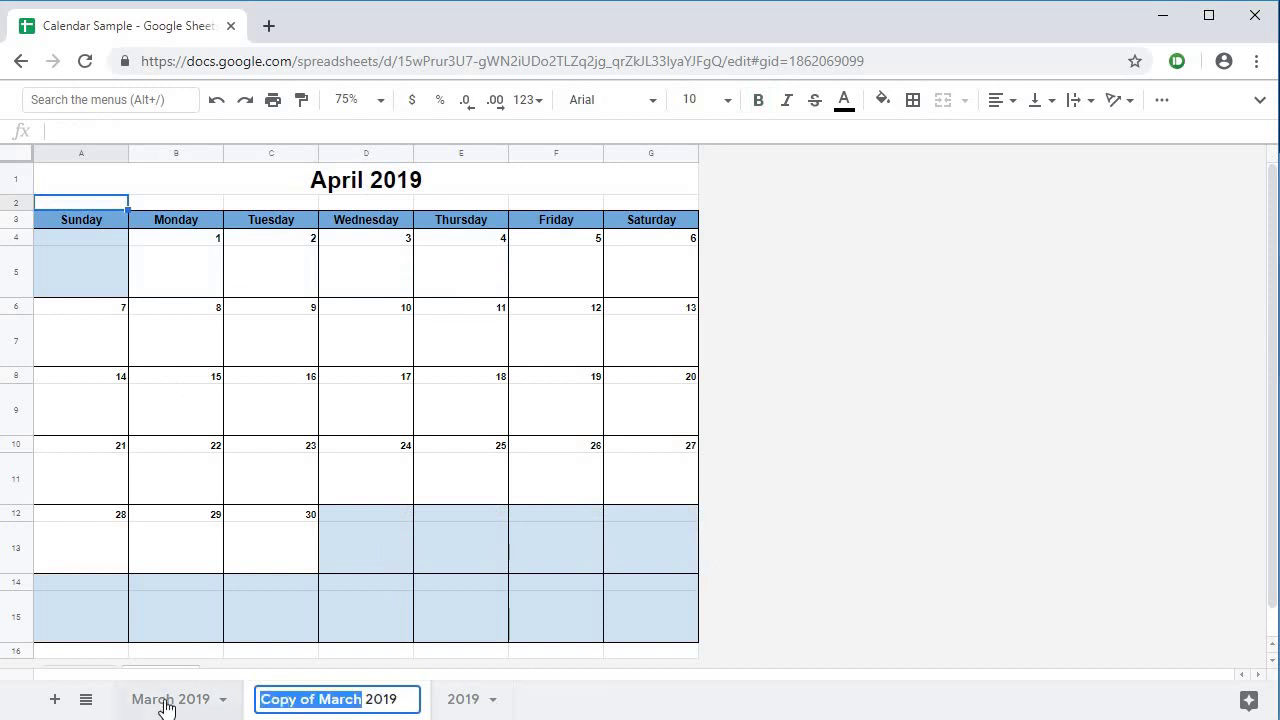
pyautogui.write('April')
pyautogui.press('Return')
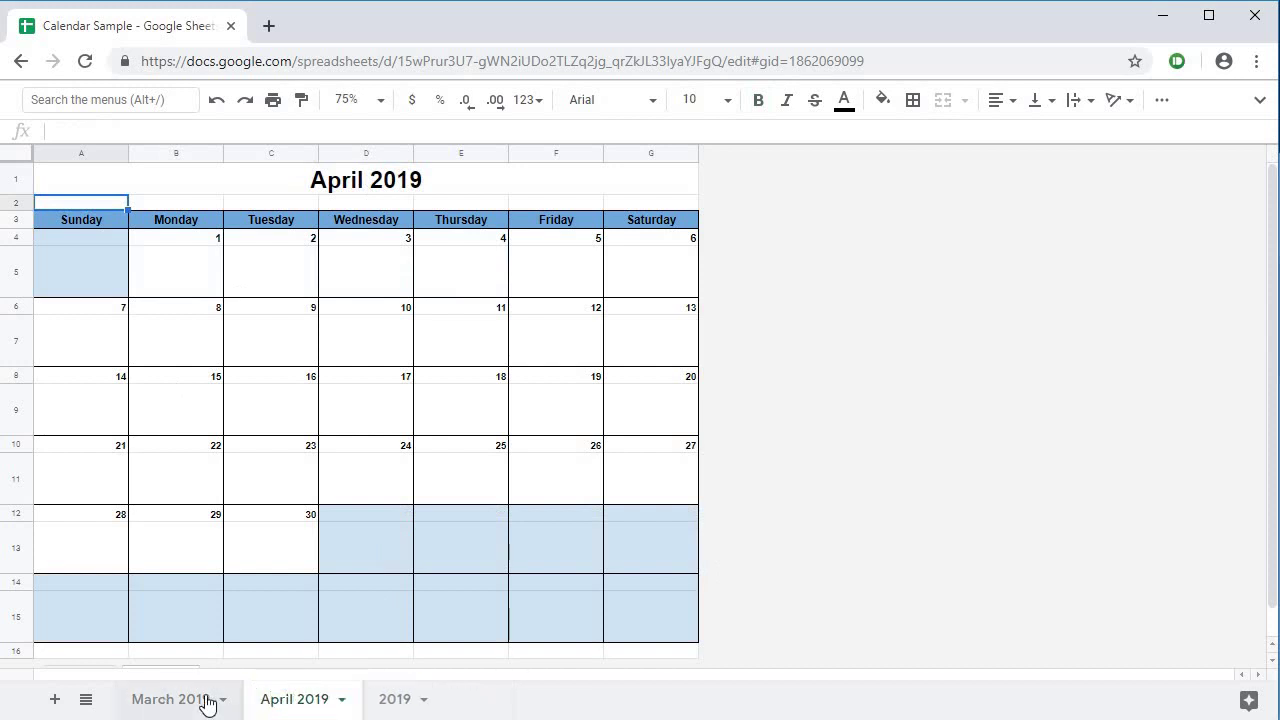
# Step: Duplicate the April 2019 sheet and rename the copy to May 2019
pyautogui.click(341, 700)
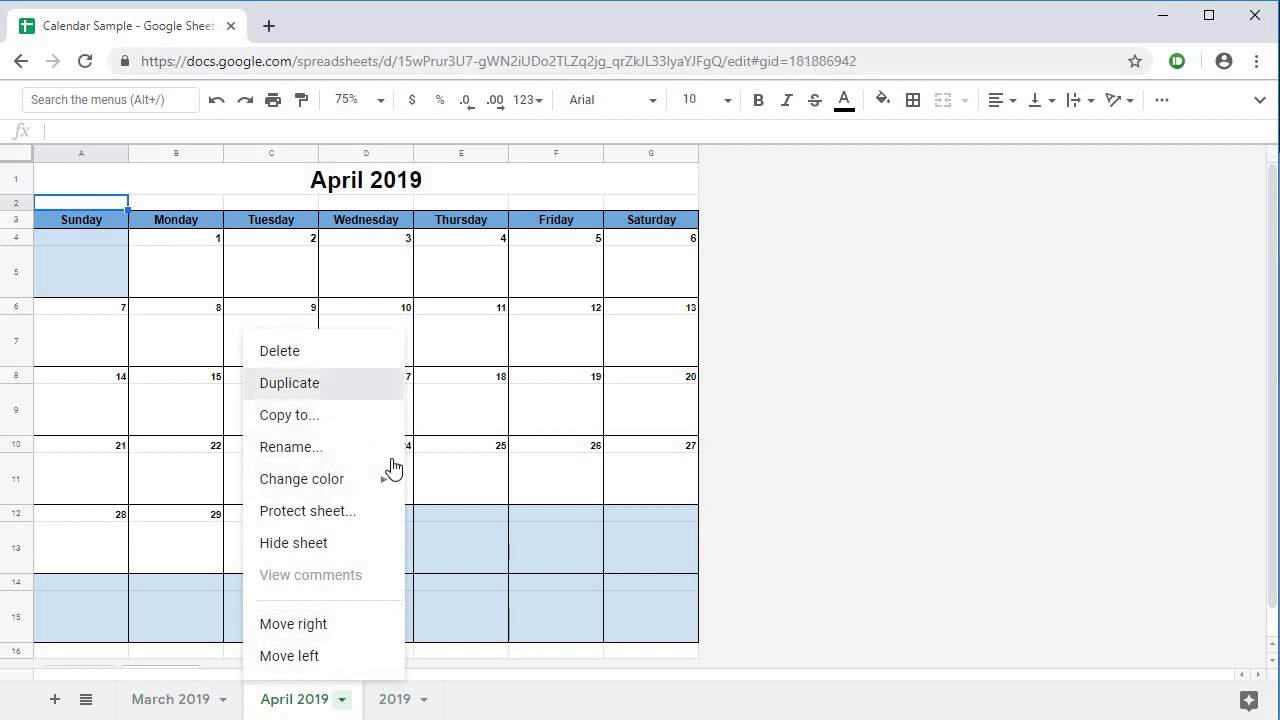
pyautogui.press('Return')
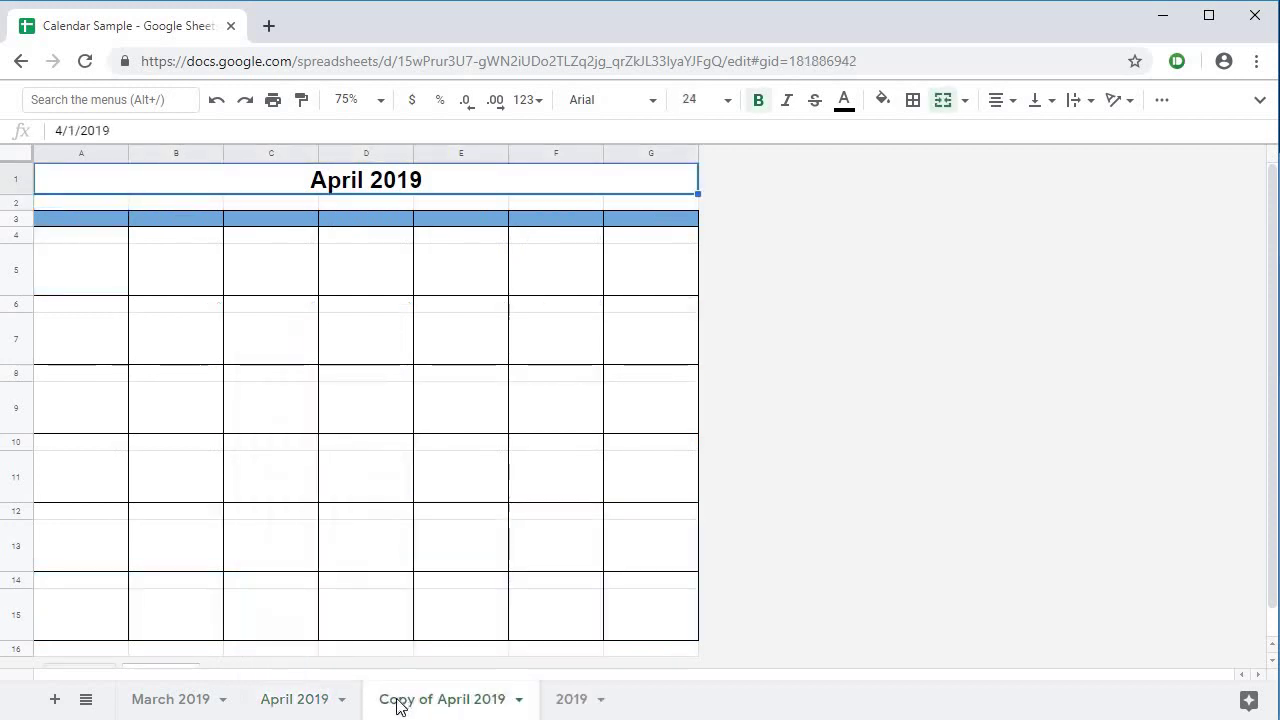
pyautogui.doubleClick(486, 704)
pyautogui.click(475, 704)
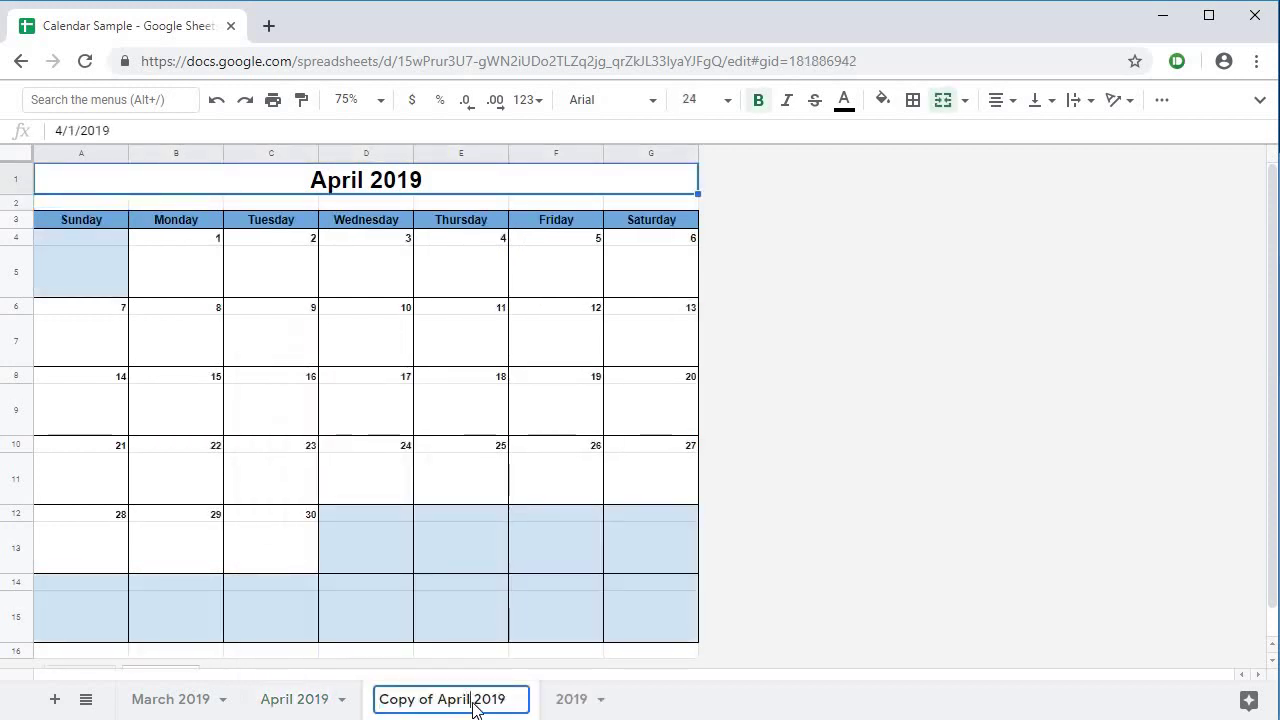
pyautogui.moveTo(475, 707); pyautogui.dragTo(268, 710)
pyautogui.write('May')
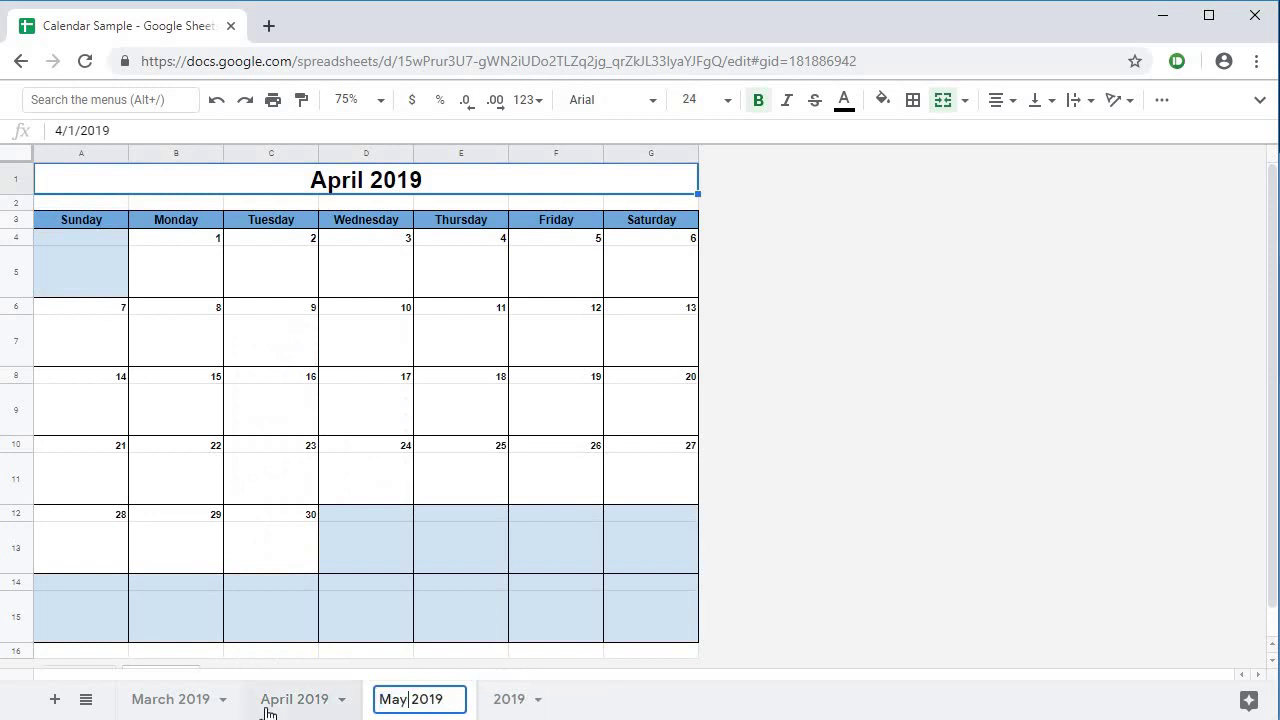
pyautogui.press('Return')
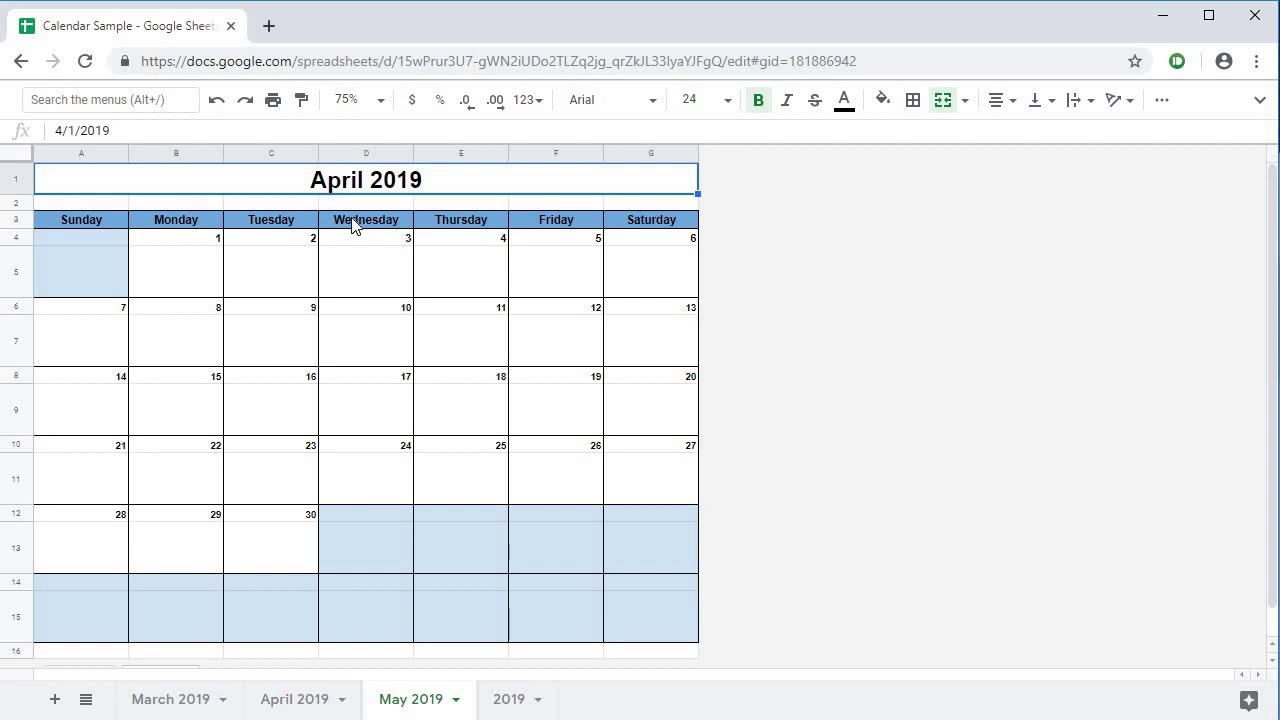
# Step: Enter 5/2019 as the title date of the May 2019 calendar
pyautogui.write('5/2019')
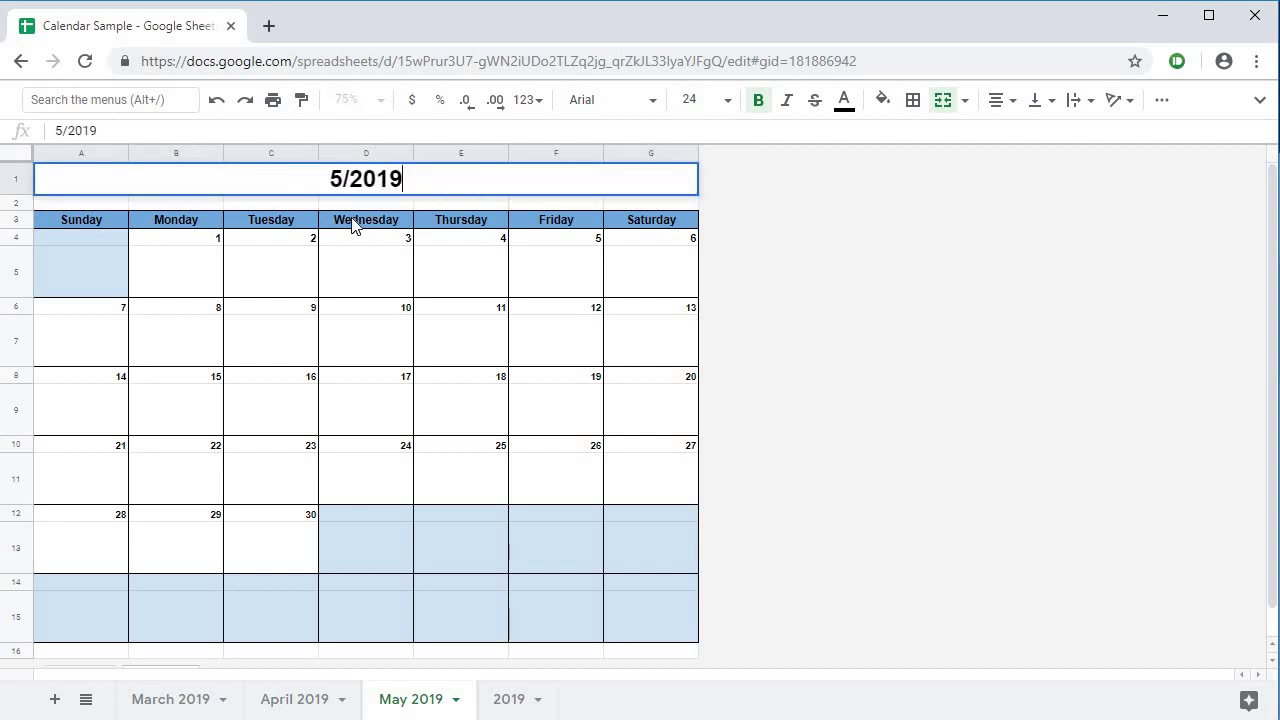
pyautogui.press('Return')
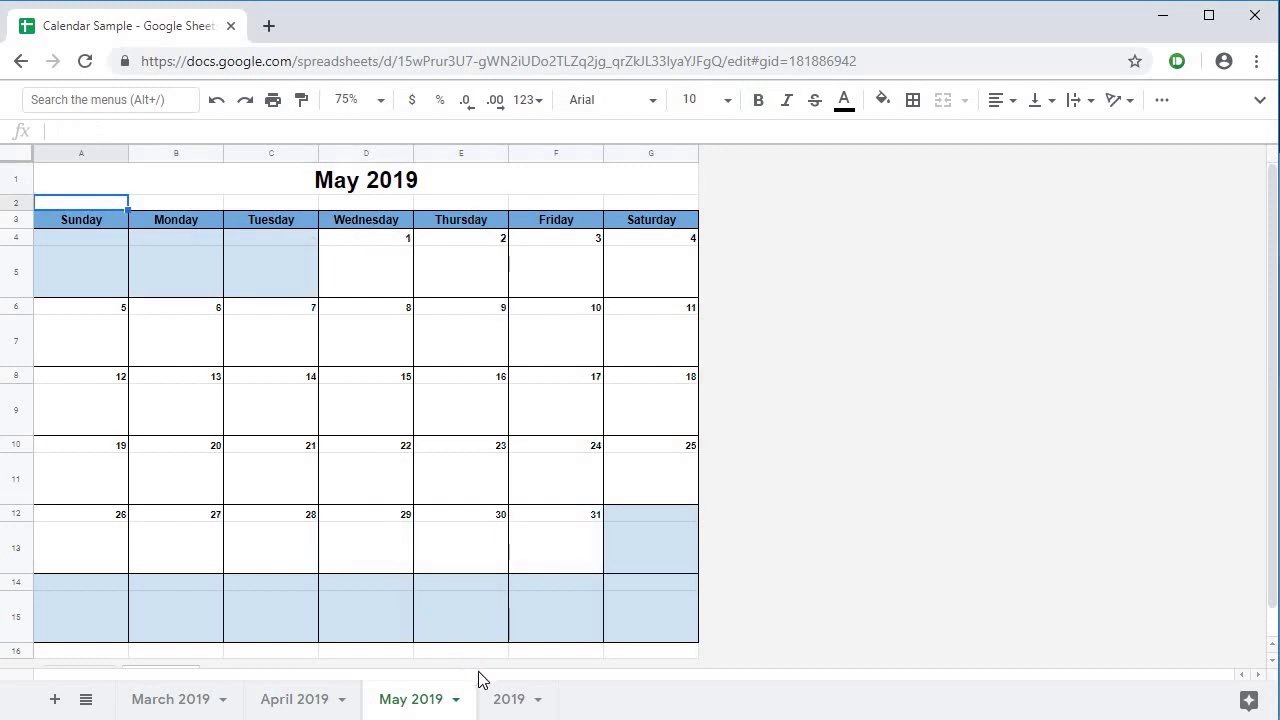
# Step: Open the 2019 sheet and look through its monthly calendars from January to May
pyautogui.click(506, 700)
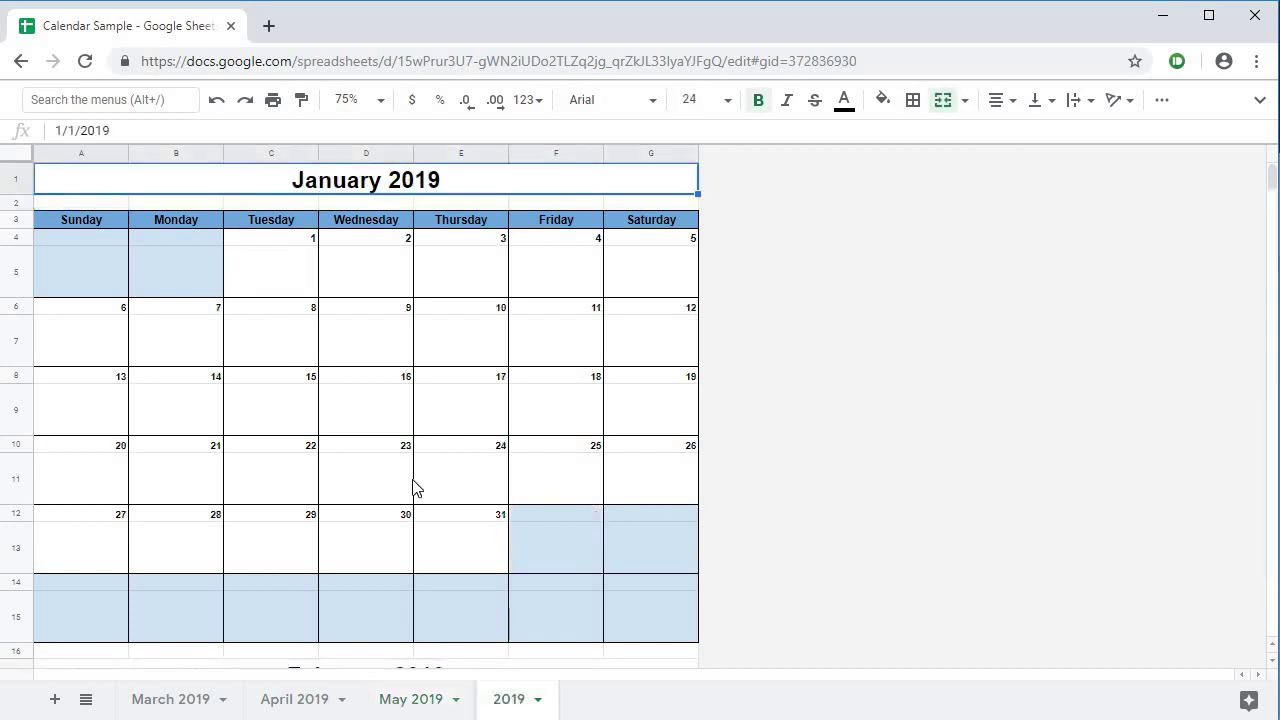
pyautogui.scroll(-5, 386, 340)
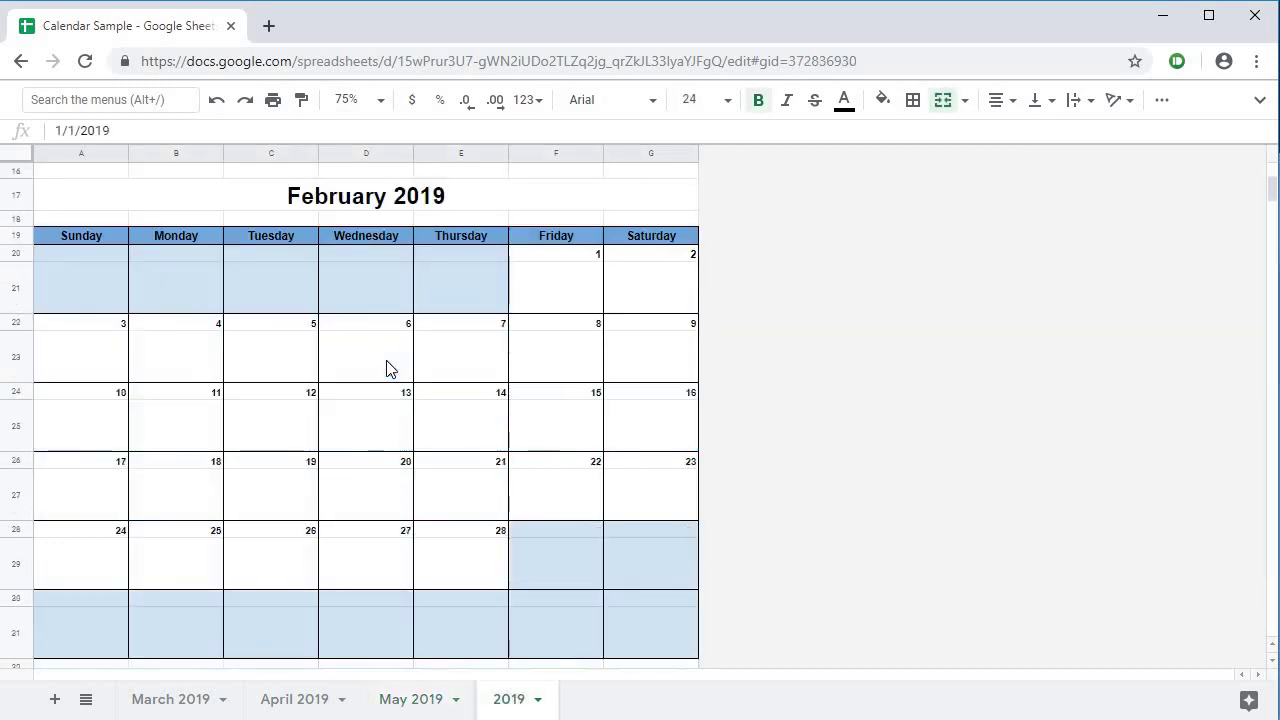
pyautogui.scroll(-10, 390, 369)
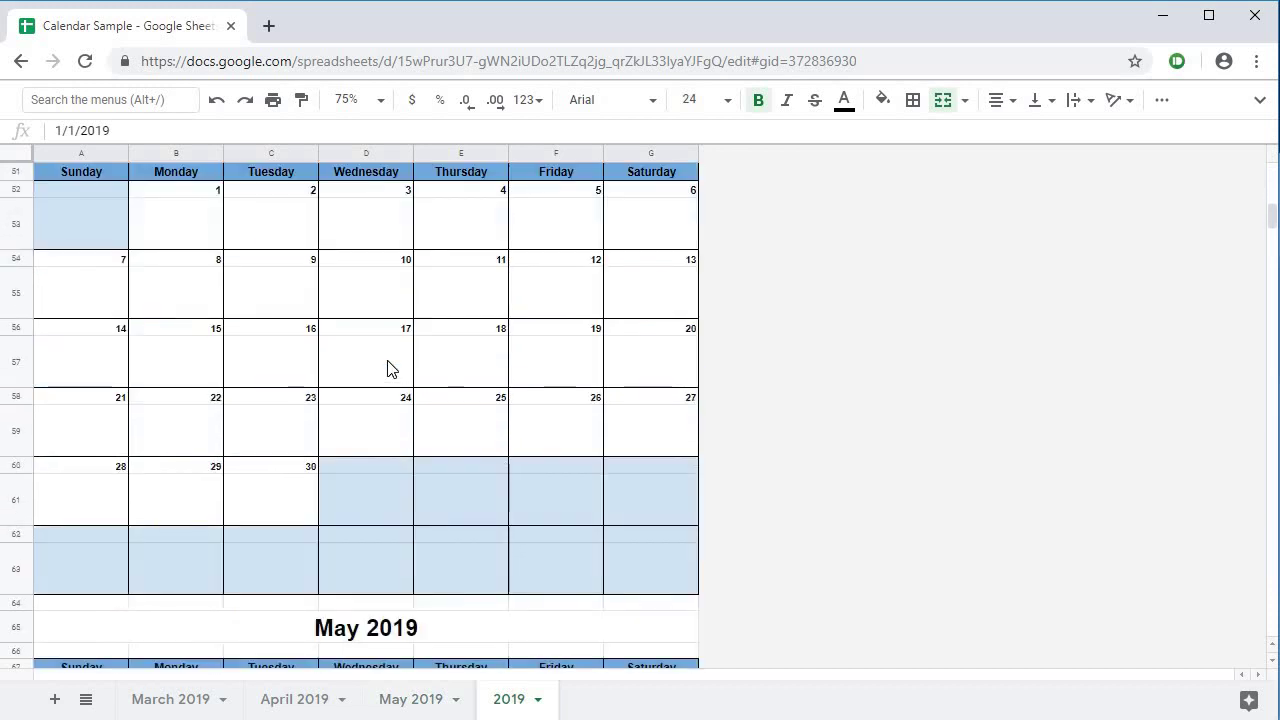
pyautogui.scroll(-8, 390, 369)
pyautogui.scroll(5, 390, 366)
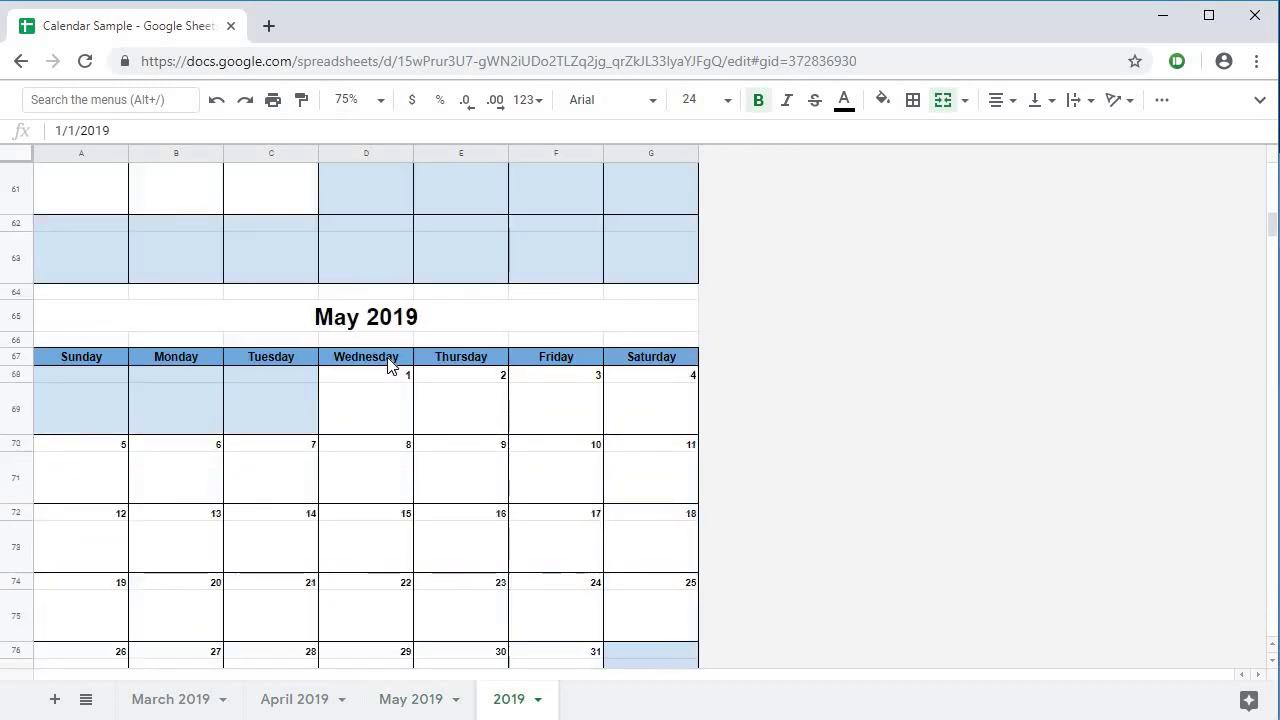
pyautogui.scroll(15, 390, 366)
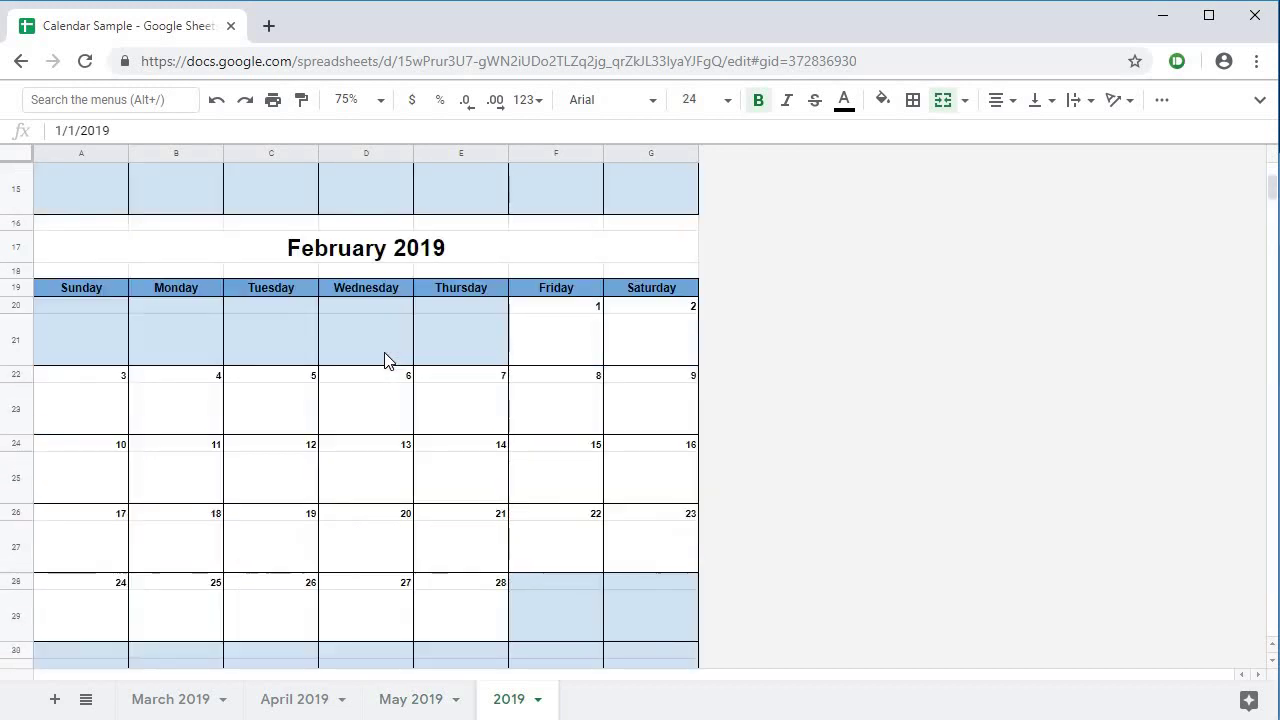
pyautogui.scroll(4, 386, 360)
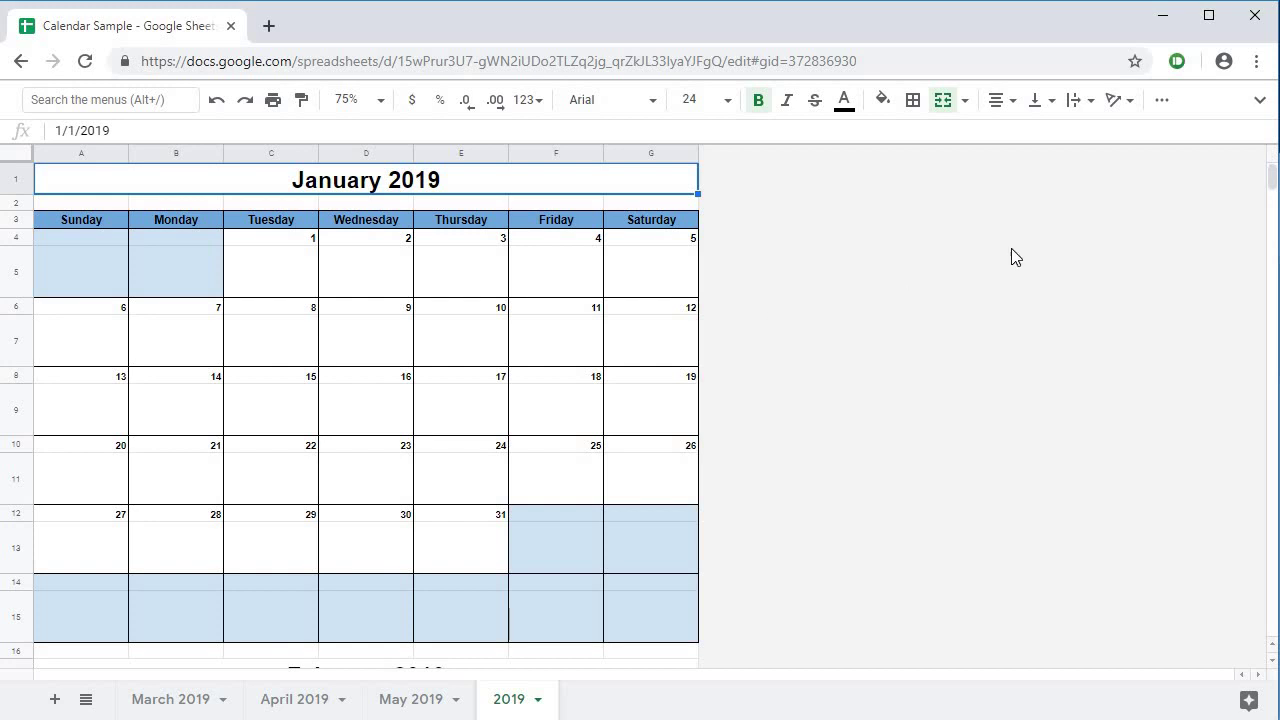
# Step: Leave the sample calendar and open a new blank spreadsheet at sheets.new
pyautogui.click(1165, 18)
pyautogui.click(593, 56)
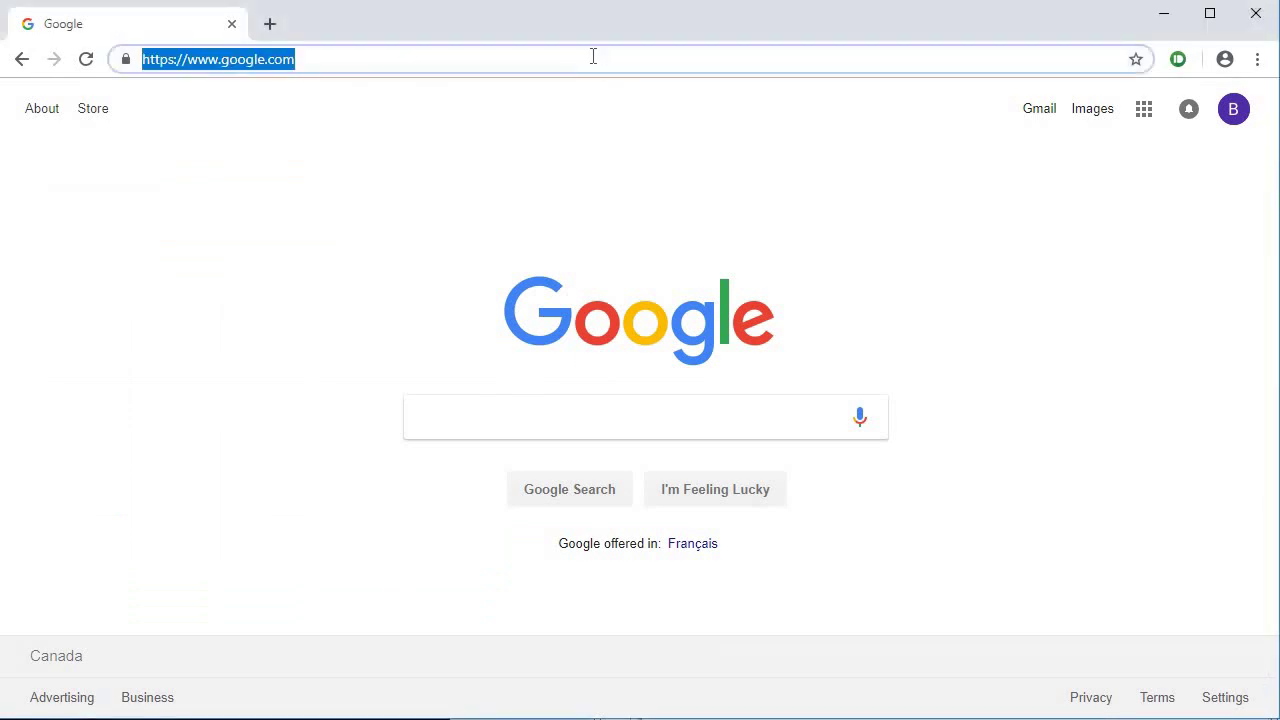
pyautogui.write('sheets.new')
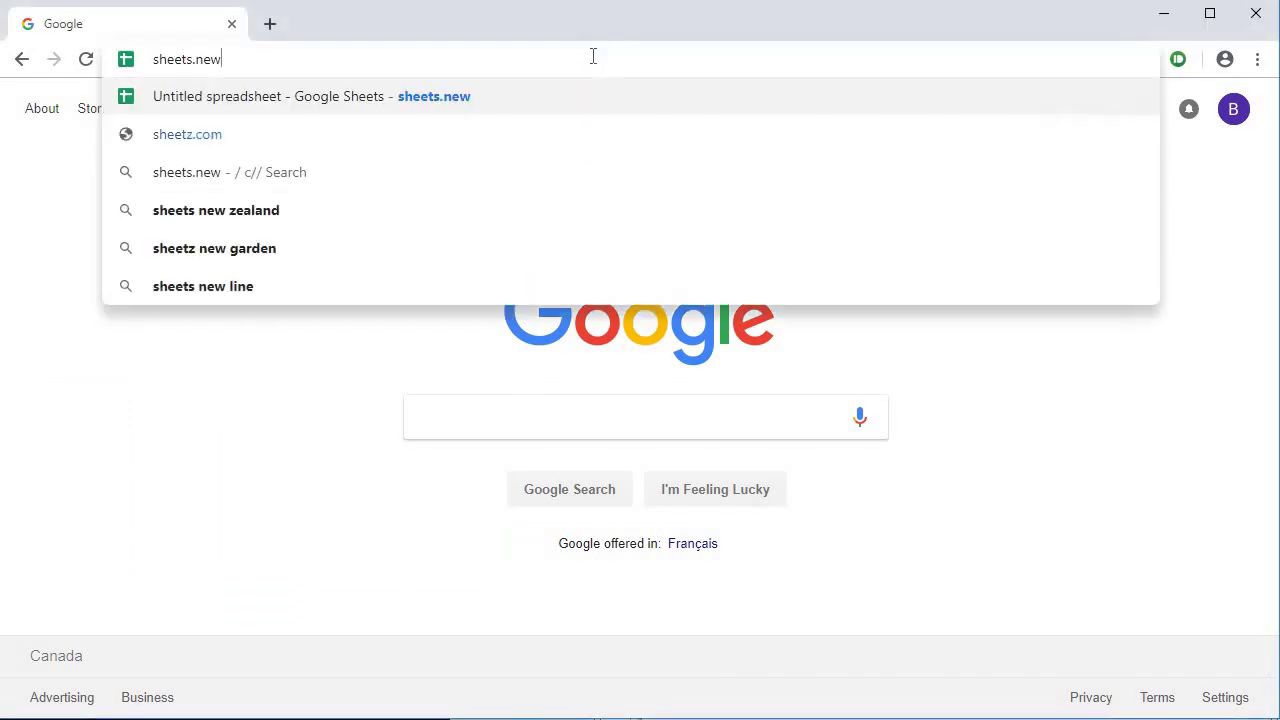
pyautogui.press('Return')
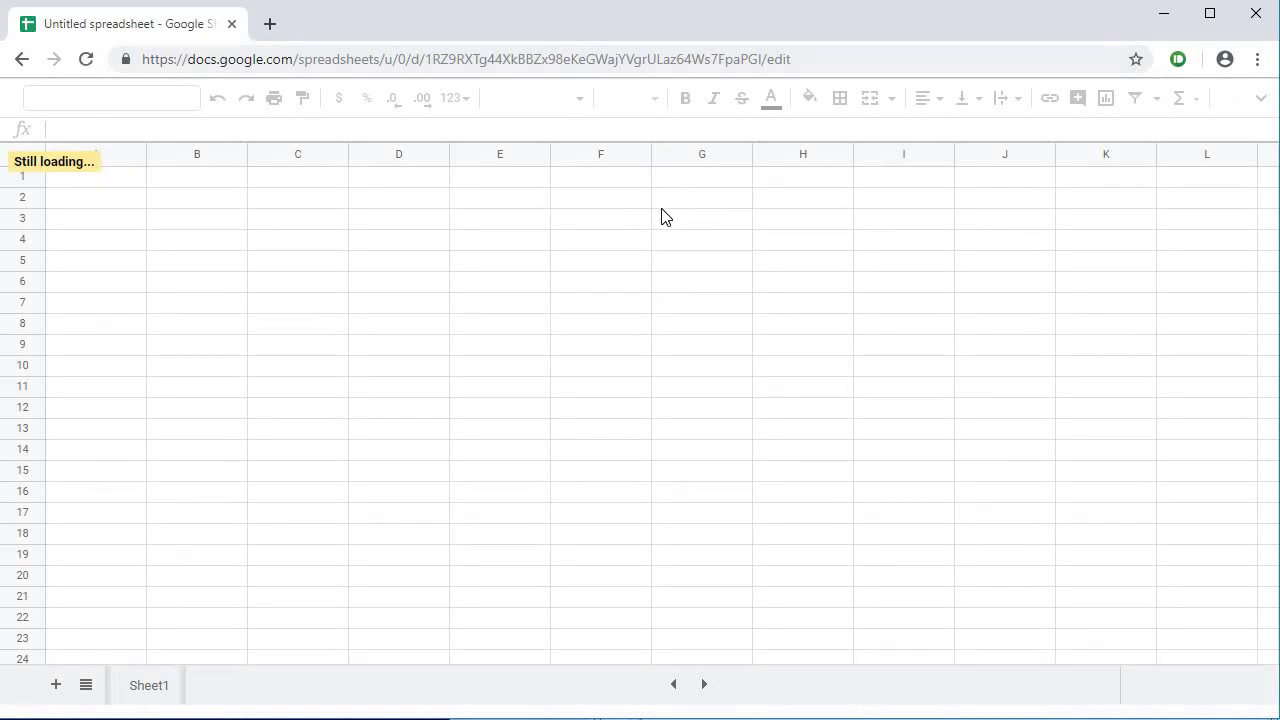
# Step: Delete columns H through Z so that the sheet keeps only columns A to G
pyautogui.click(774, 156)
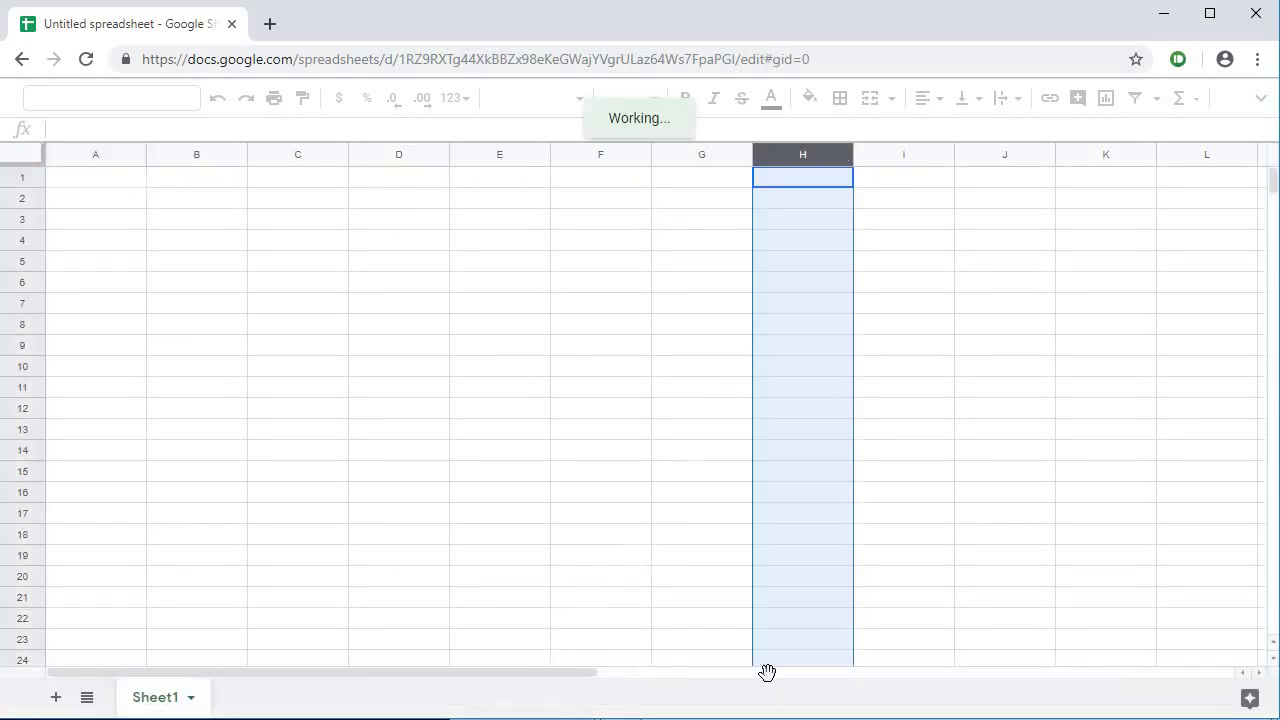
pyautogui.click(667, 676)
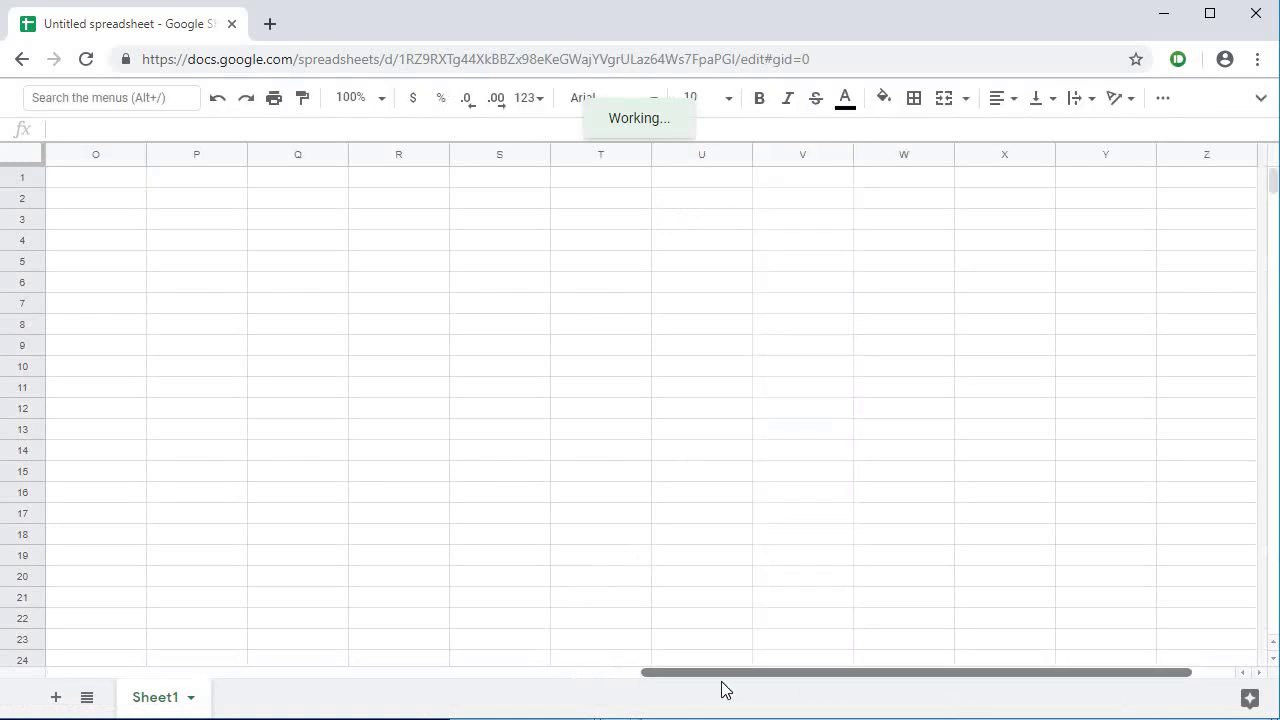
pyautogui.moveTo(1102, 673); pyautogui.dragTo(1170, 195)
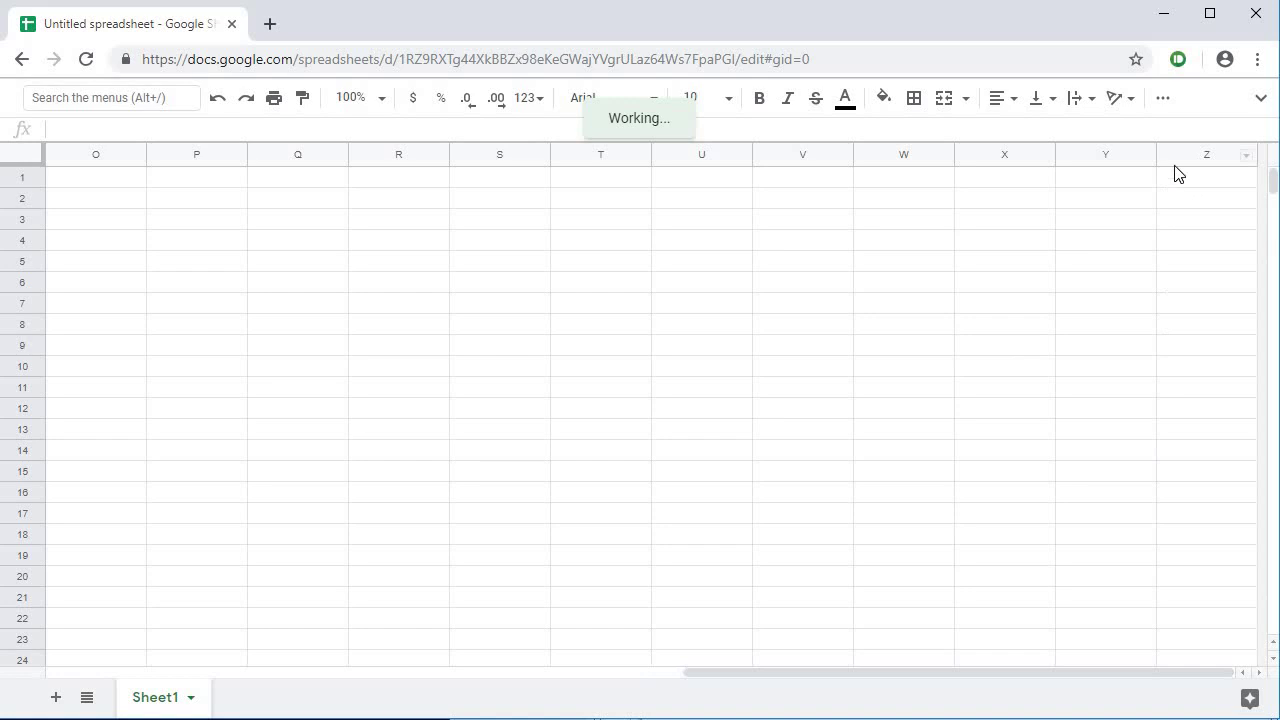
pyautogui.keyDown('shift'); pyautogui.click(1183, 163); pyautogui.keyUp('shift')
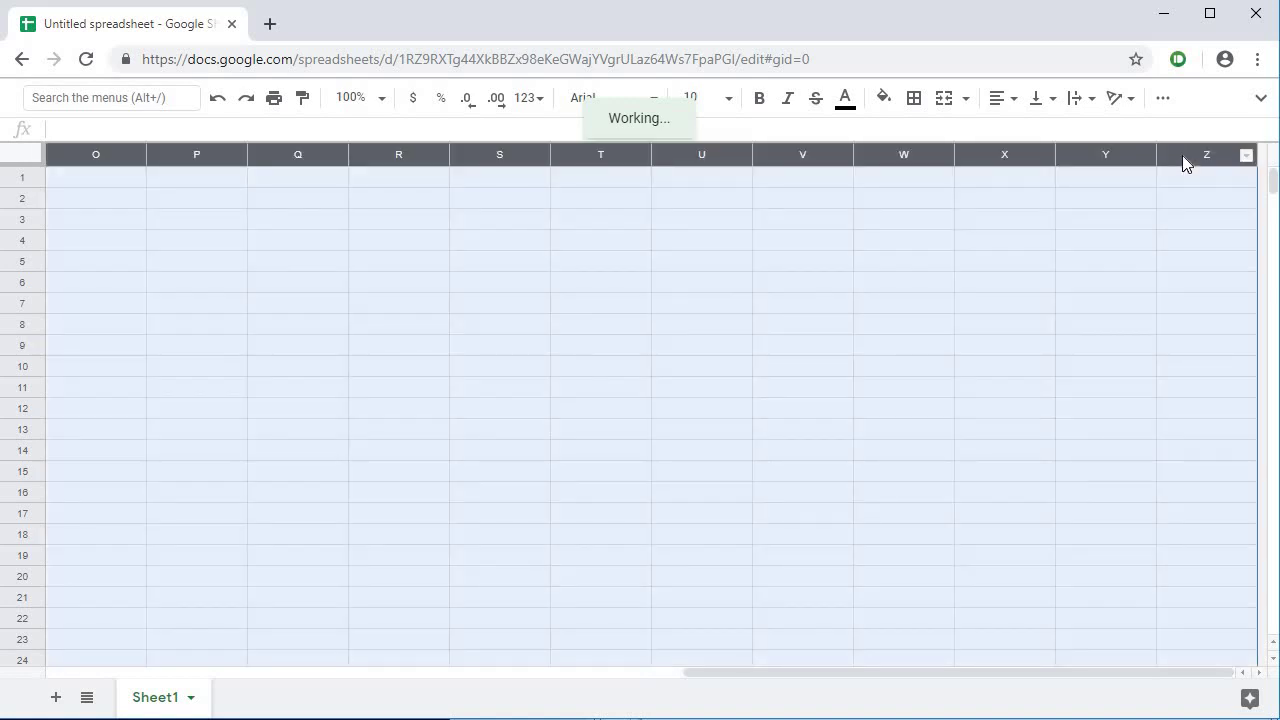
pyautogui.rightClick(1181, 153)
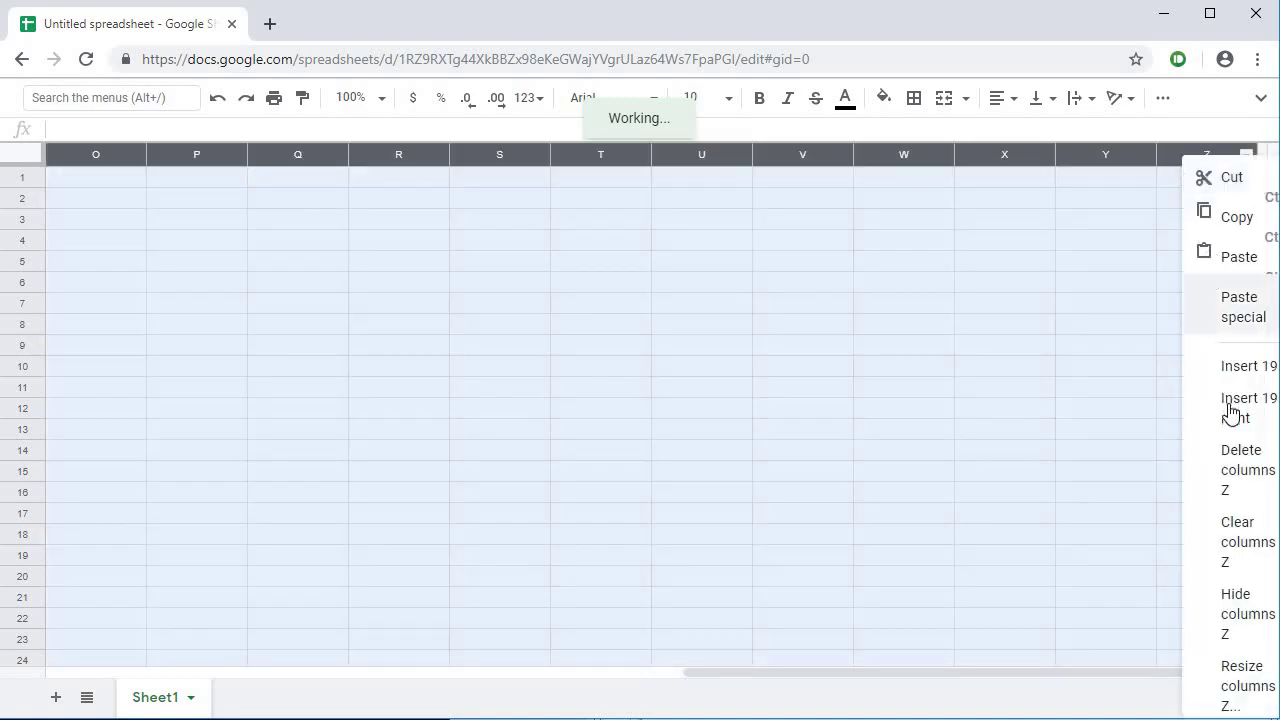
pyautogui.press('Escape')
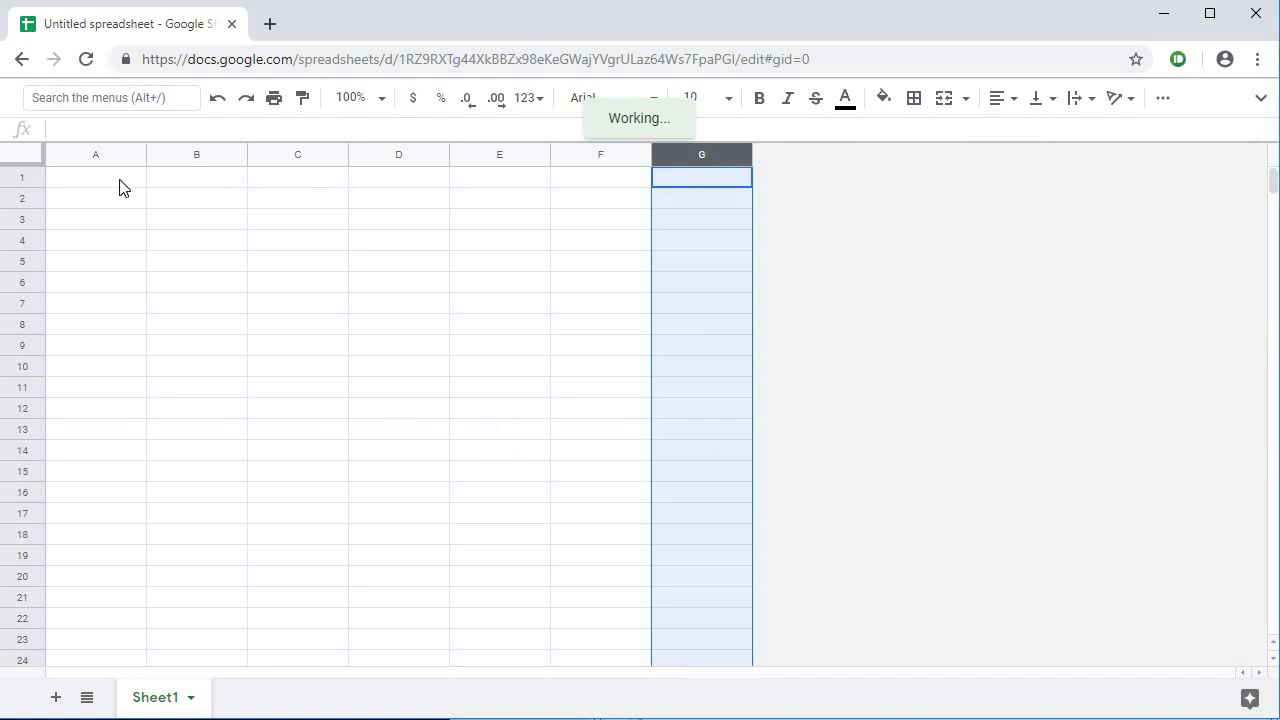
# Step: Enter January 2019 in cell A1
pyautogui.click(109, 177)
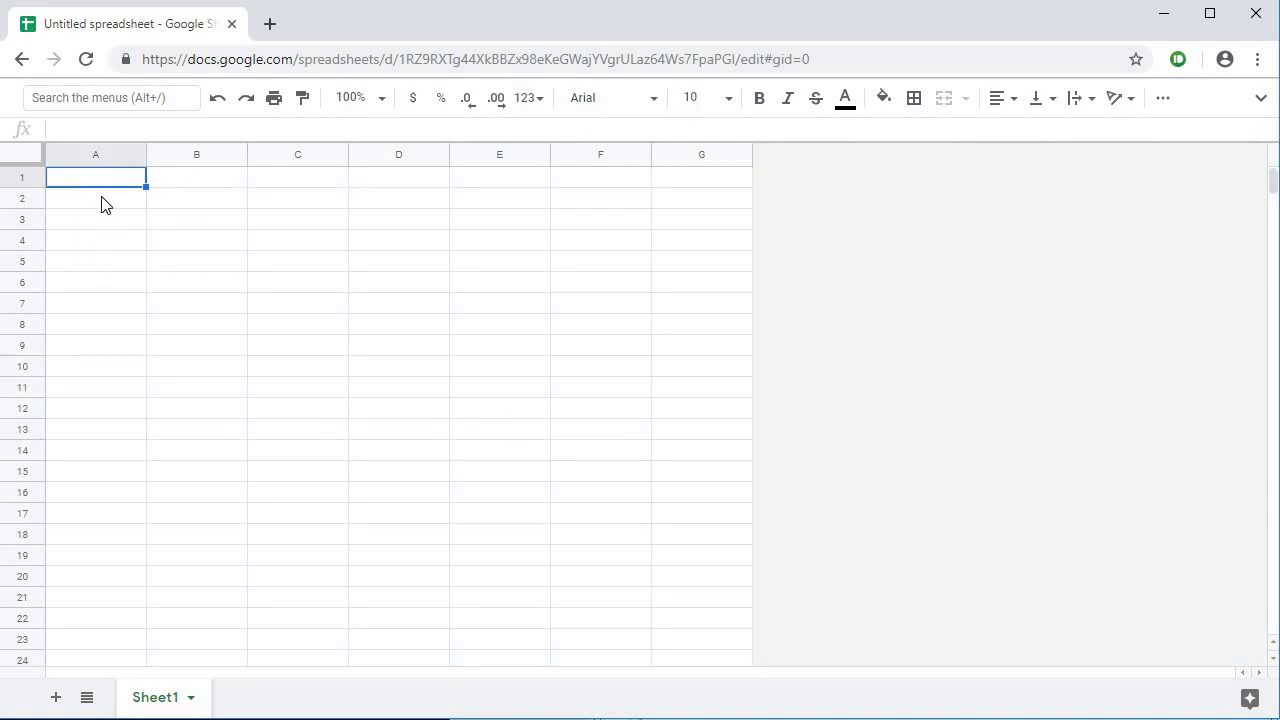
pyautogui.write('Januar')
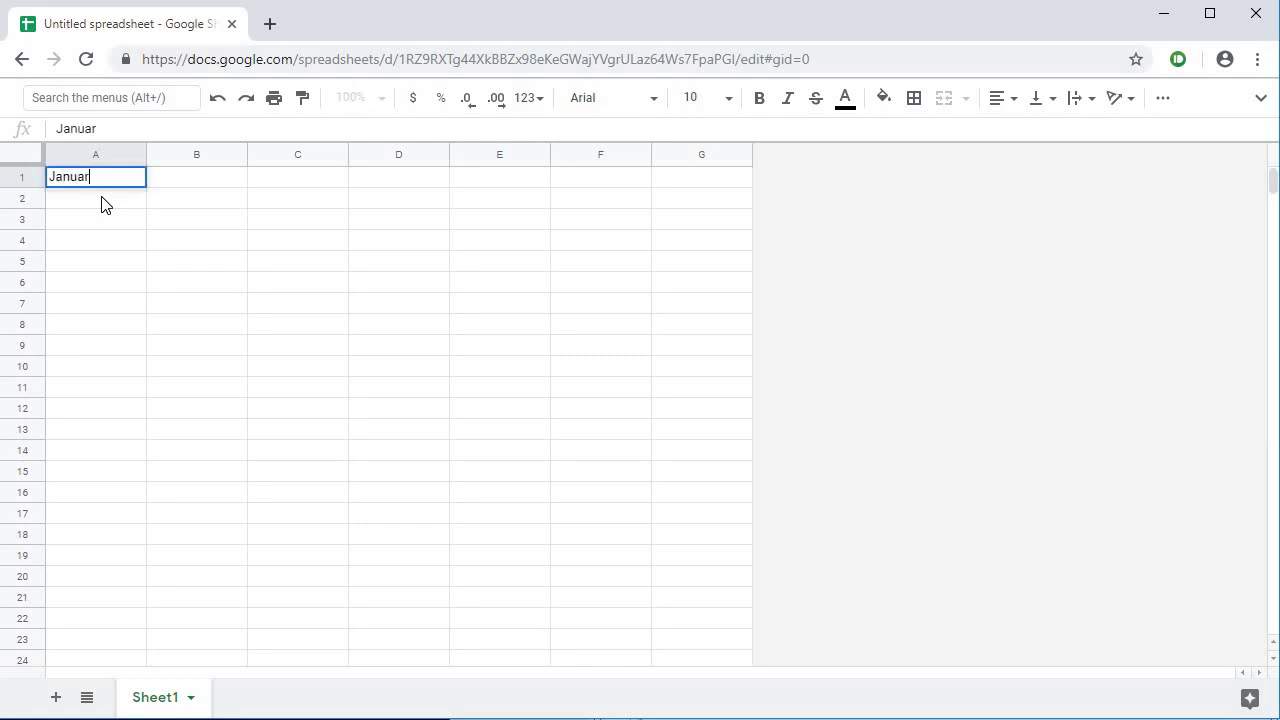
pyautogui.write('y 2019')
pyautogui.press('Return')
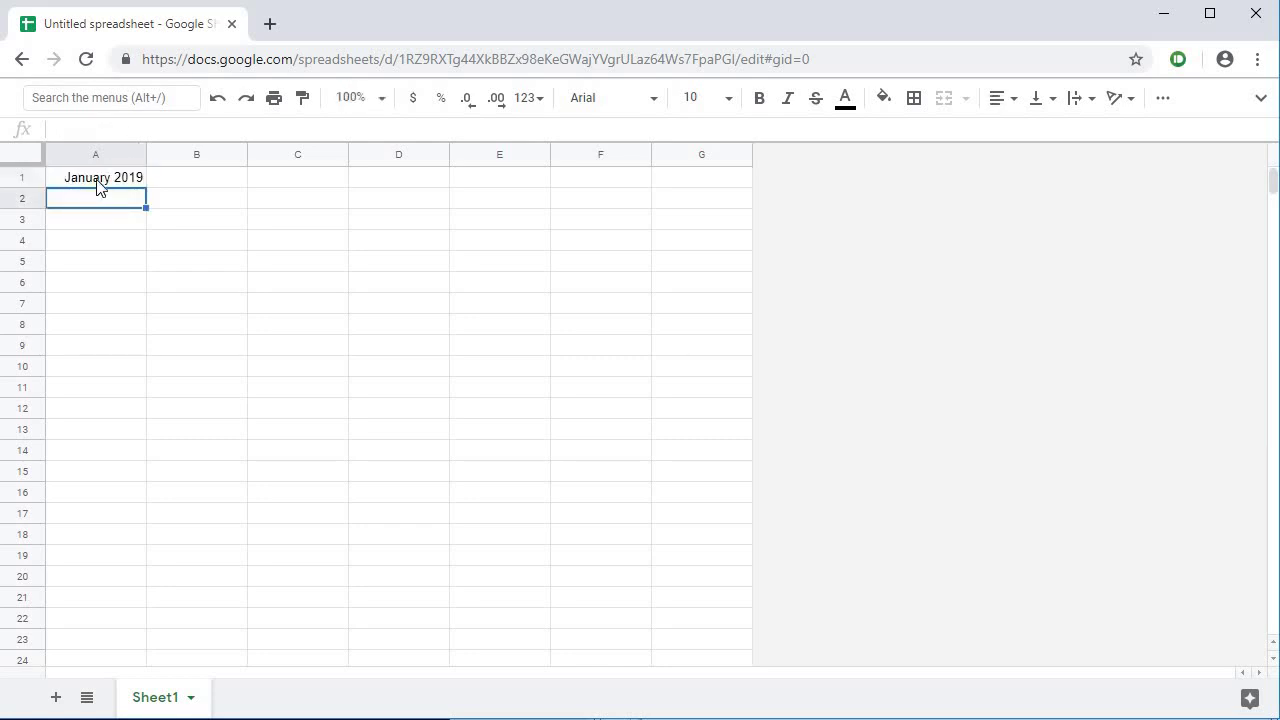
# Step: Replace the date in cell A1 with February 2019
pyautogui.click(98, 187)
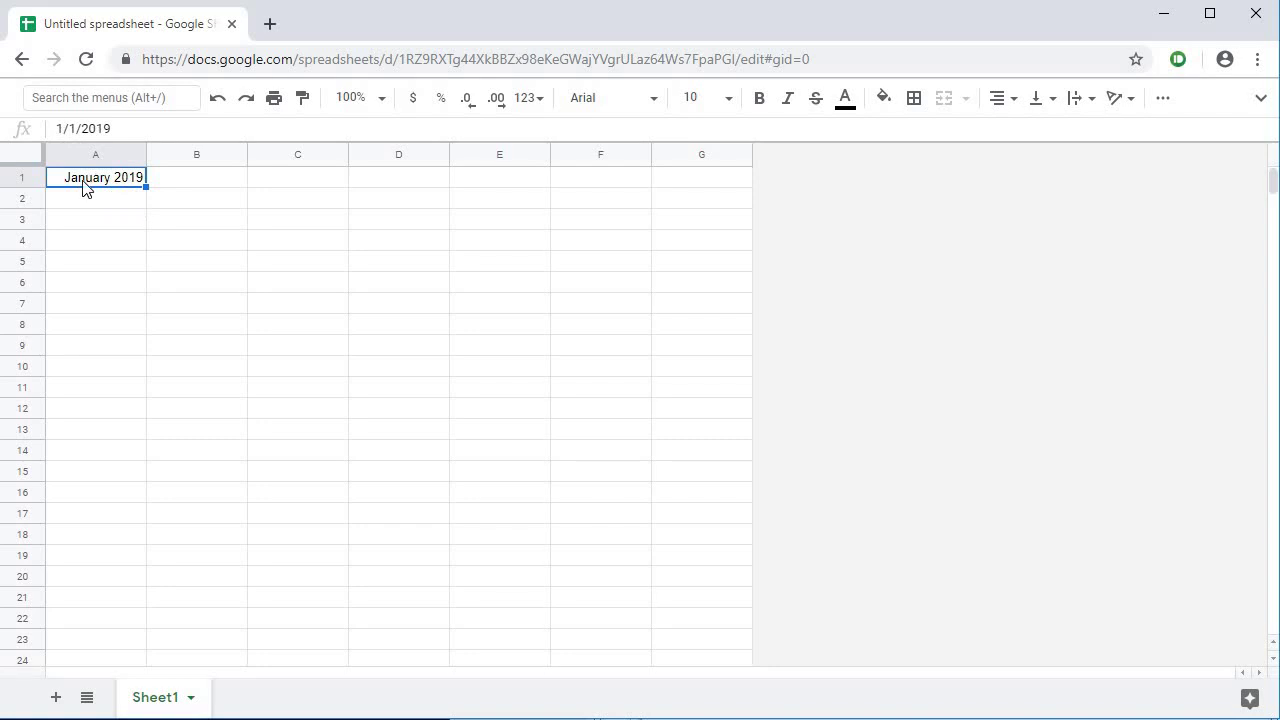
pyautogui.write('F')
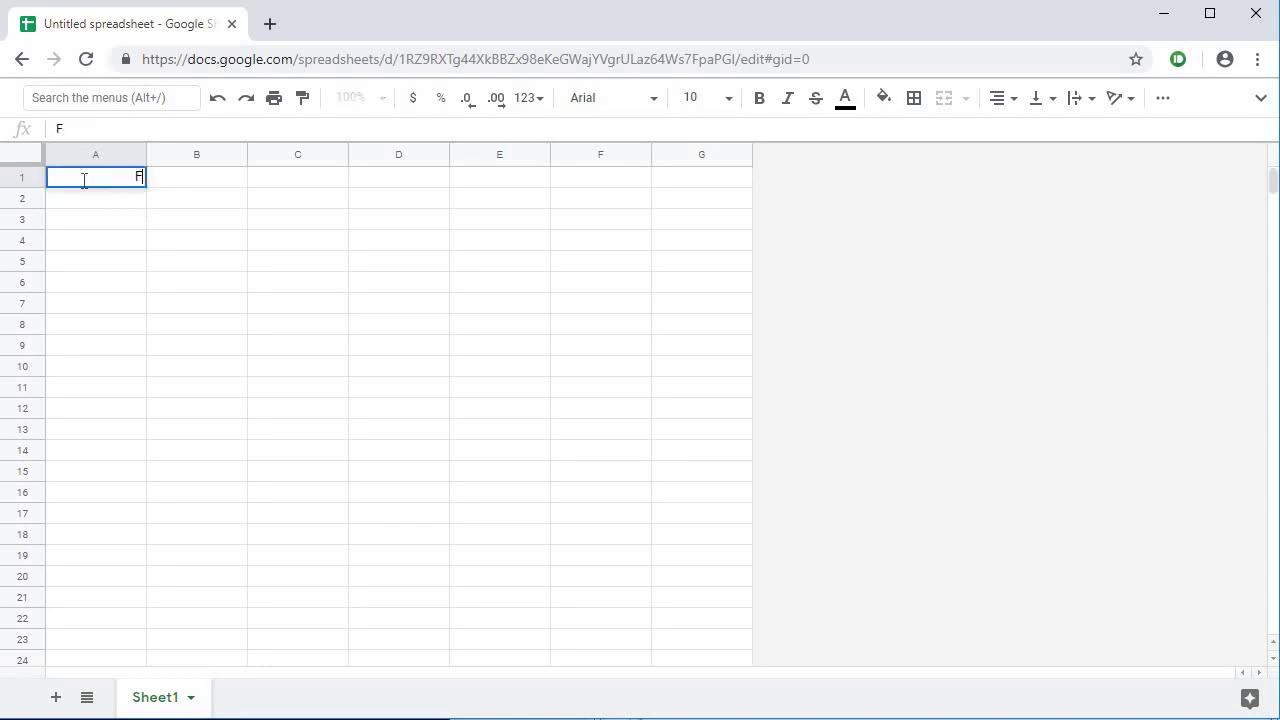
pyautogui.write('ebruary 2019')
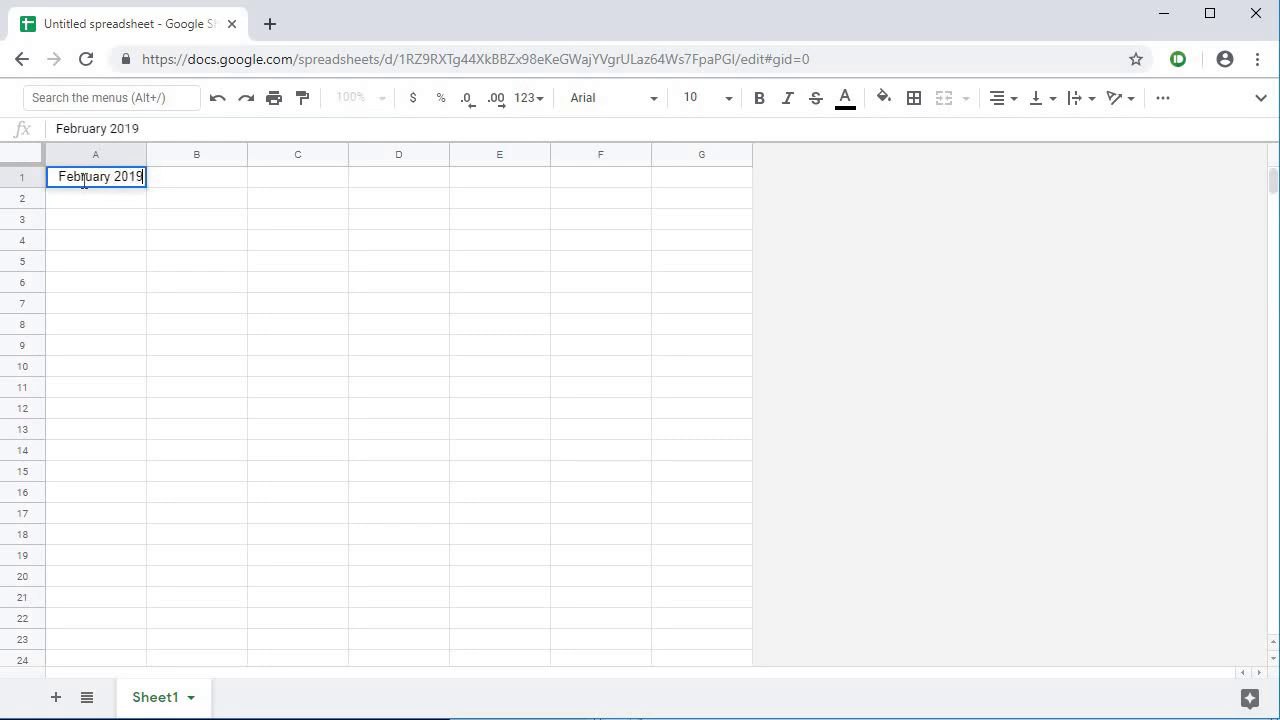
pyautogui.press('Return')
# Step: Replace the date in cell A1 with 3/1/2019
pyautogui.click(84, 183)
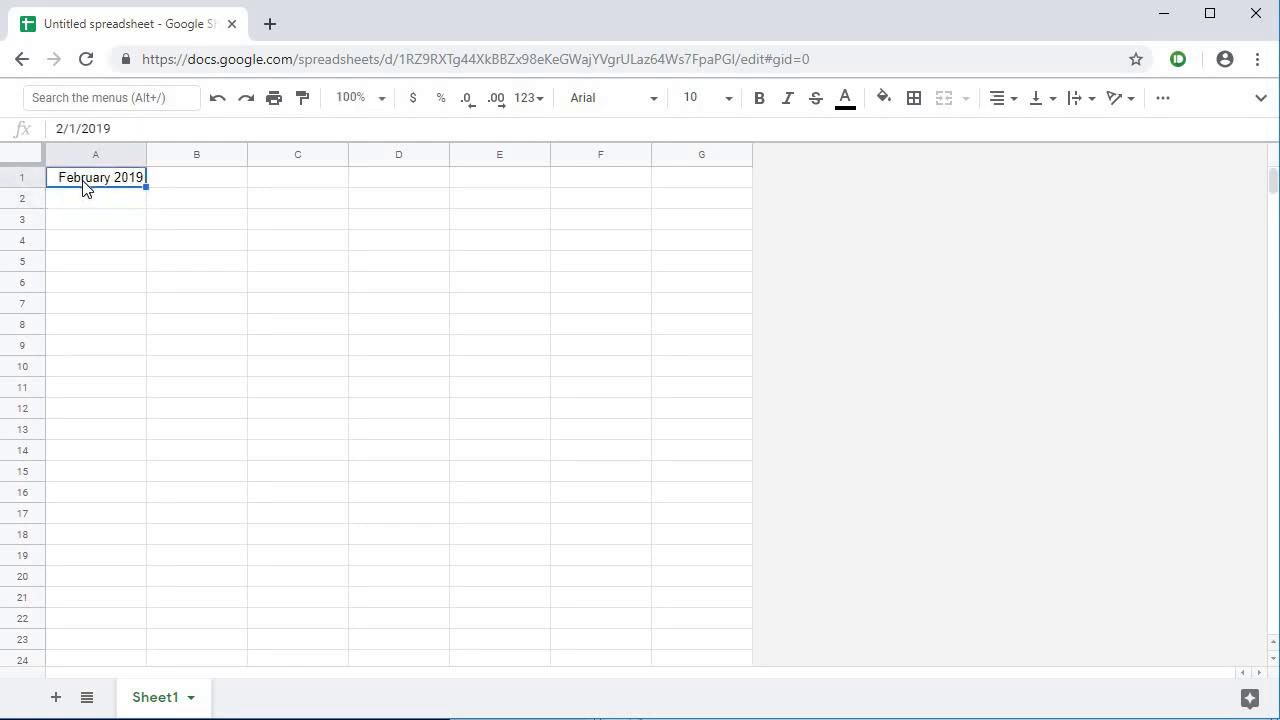
pyautogui.write('3')
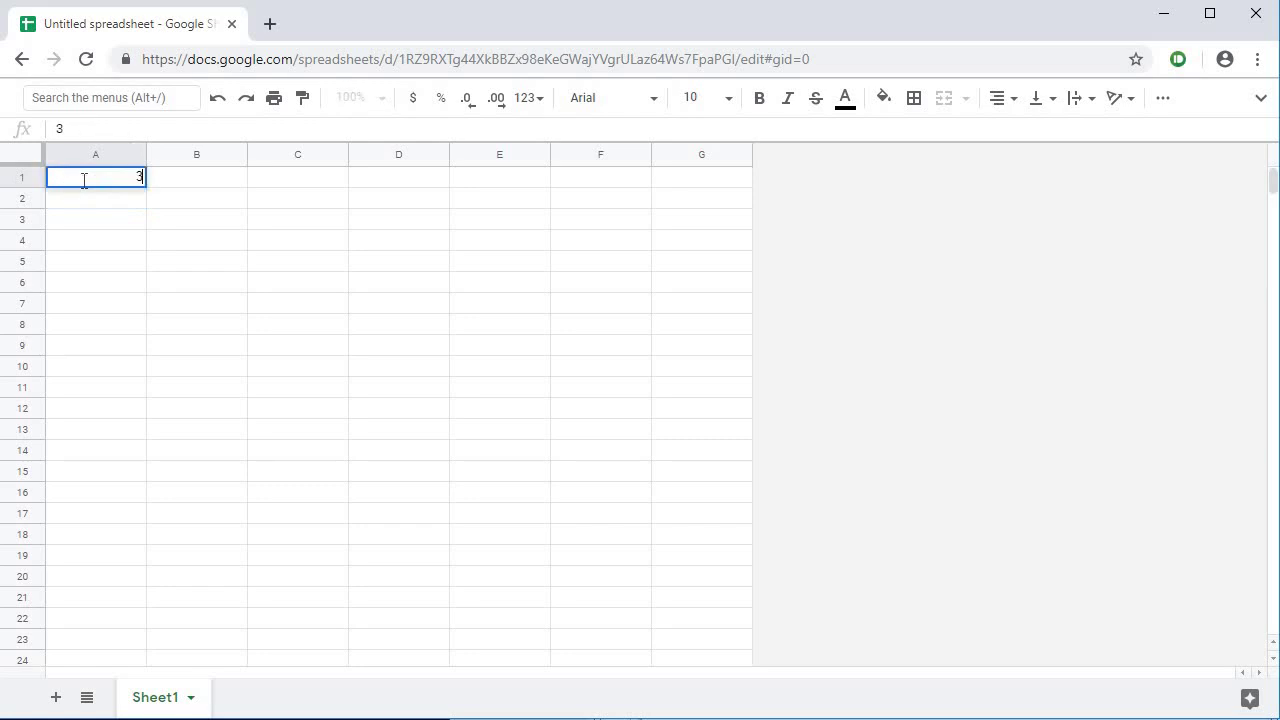
pyautogui.write('/')
pyautogui.write('1/2019')
pyautogui.press('Return')
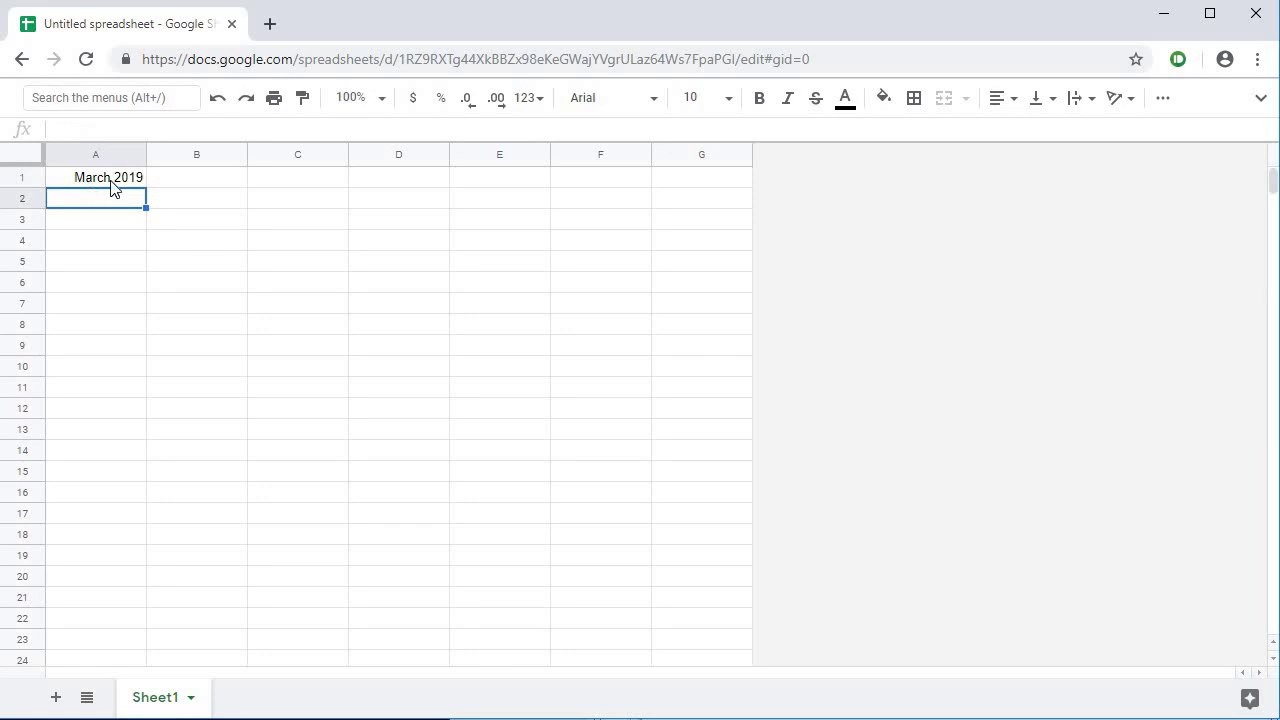
# Step: Try the short date entry 3/19 in cell A1
pyautogui.click(111, 182)
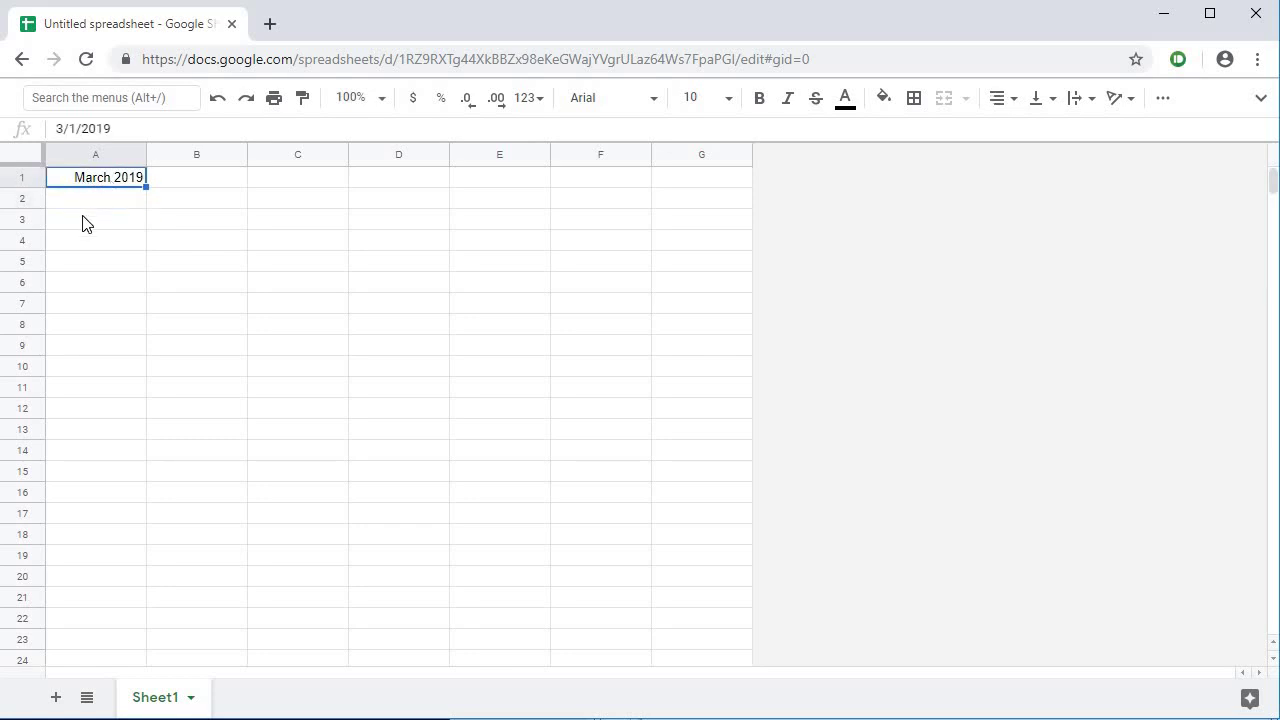
pyautogui.write('3/')
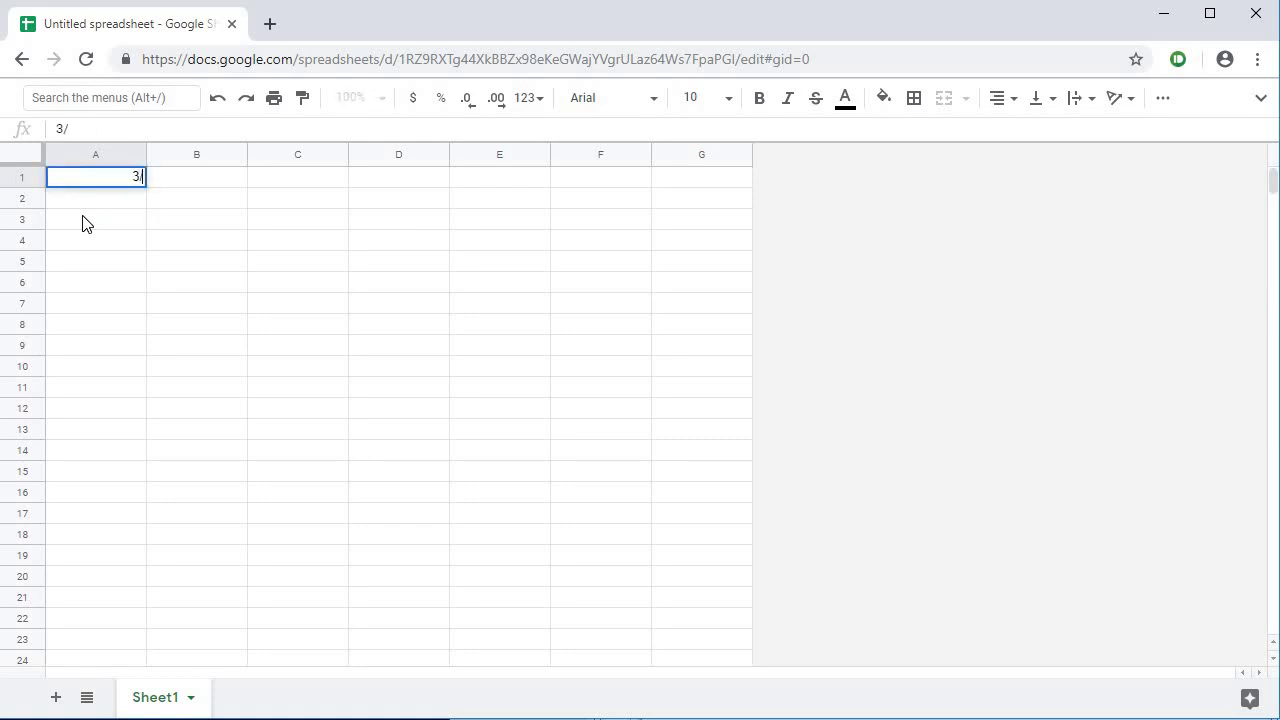
pyautogui.write('19')
pyautogui.press('Return')
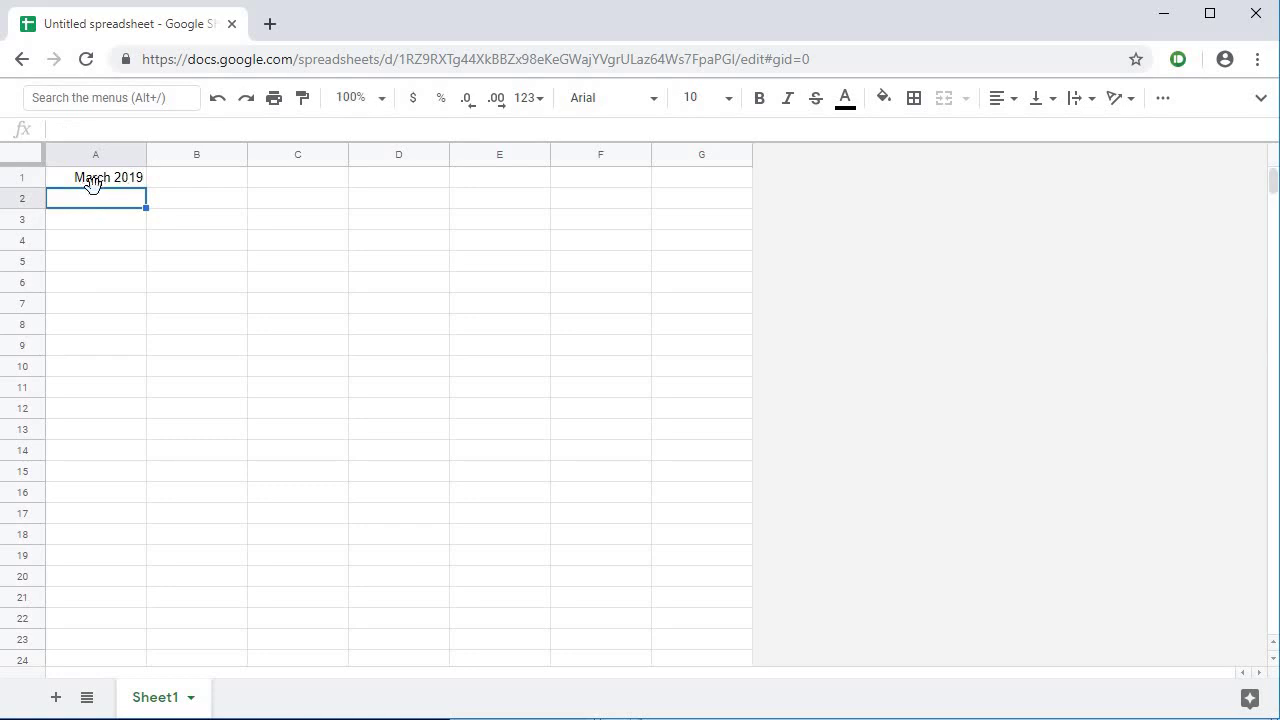
# Step: Enter the title date in cell A1 as 3/2019
pyautogui.click(97, 180)
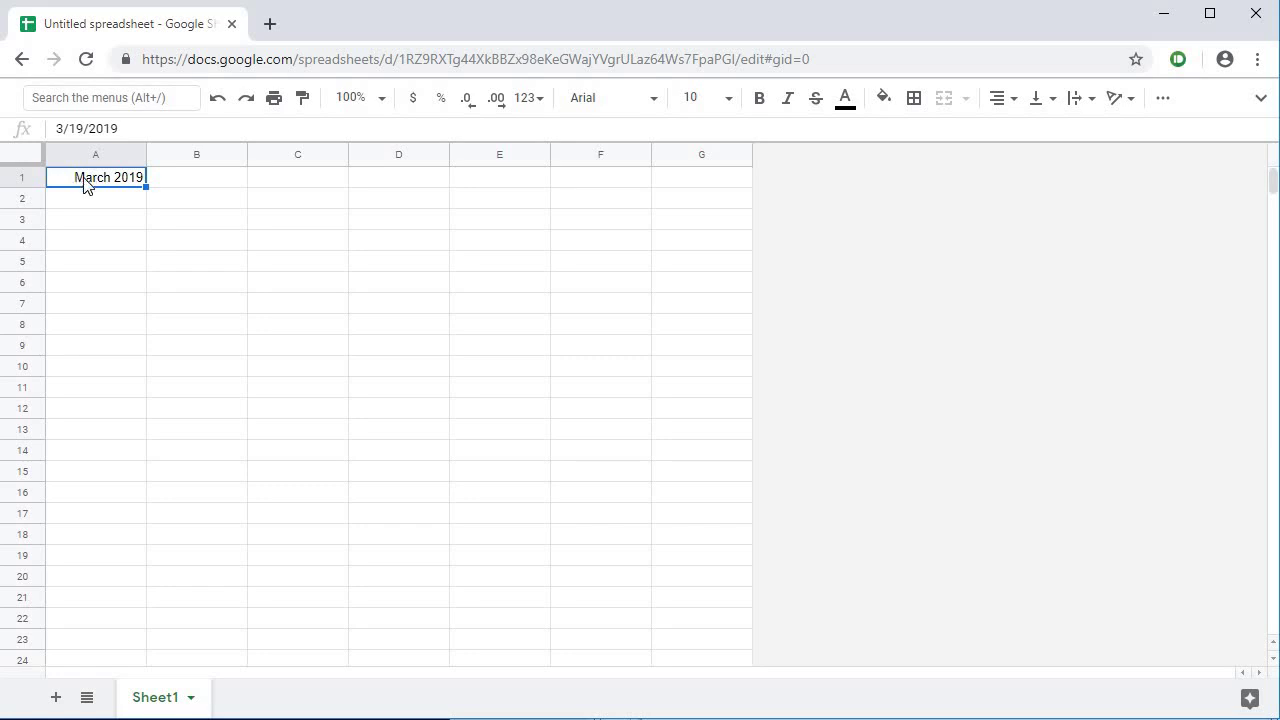
pyautogui.write('3/2019')
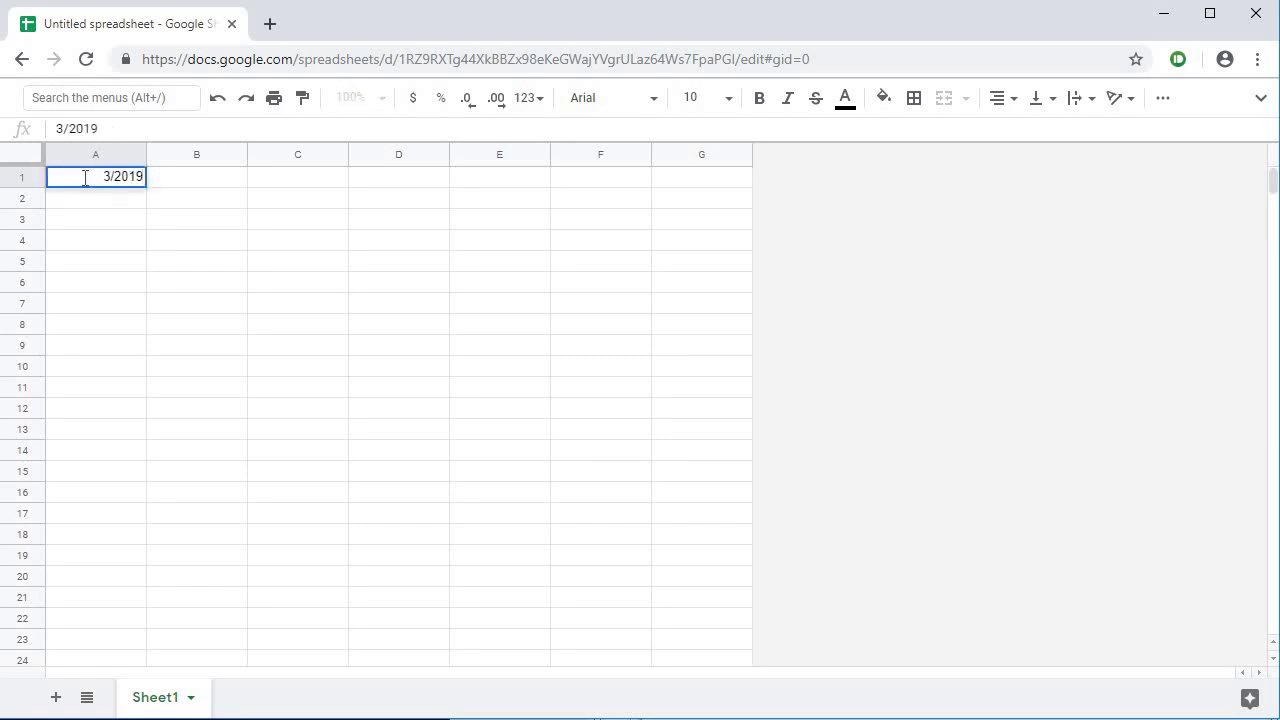
pyautogui.press('Return')
# Step: Merge cells A1 through G1 and center the month title horizontally
pyautogui.click(85, 185)
pyautogui.keyDown('shift'); pyautogui.click(696, 182); pyautogui.keyUp('shift')
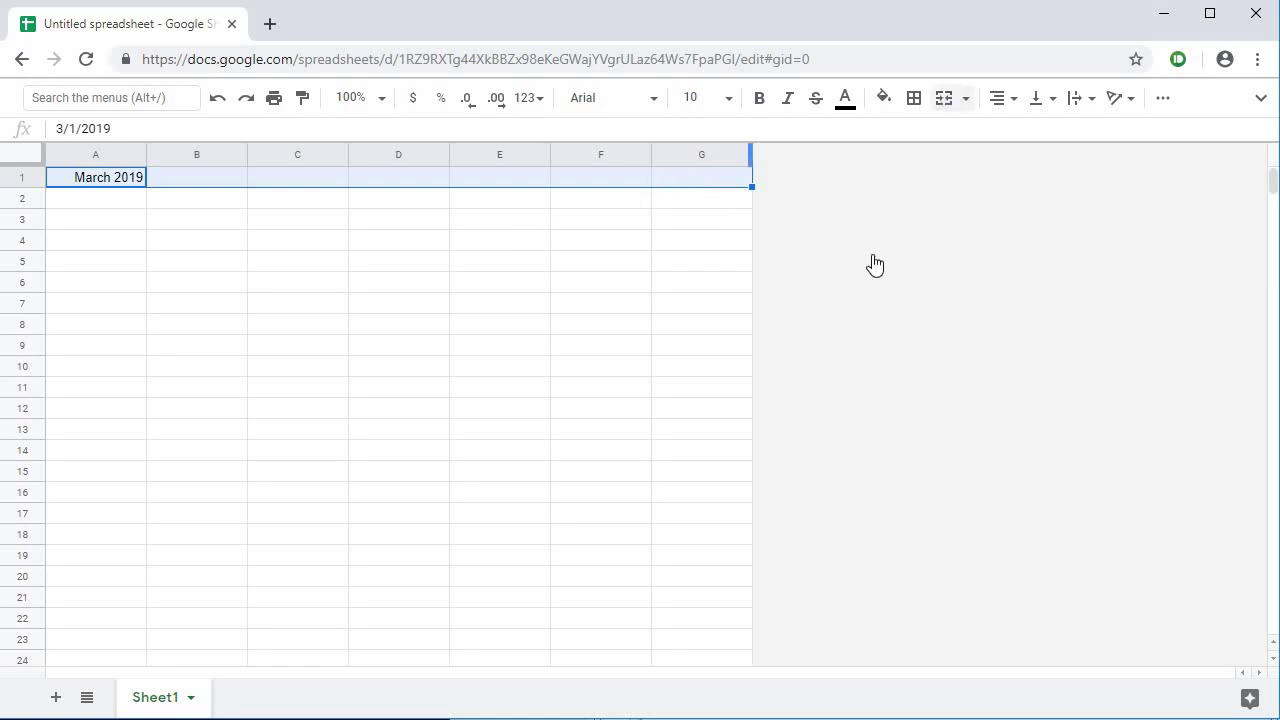
pyautogui.click(944, 97)
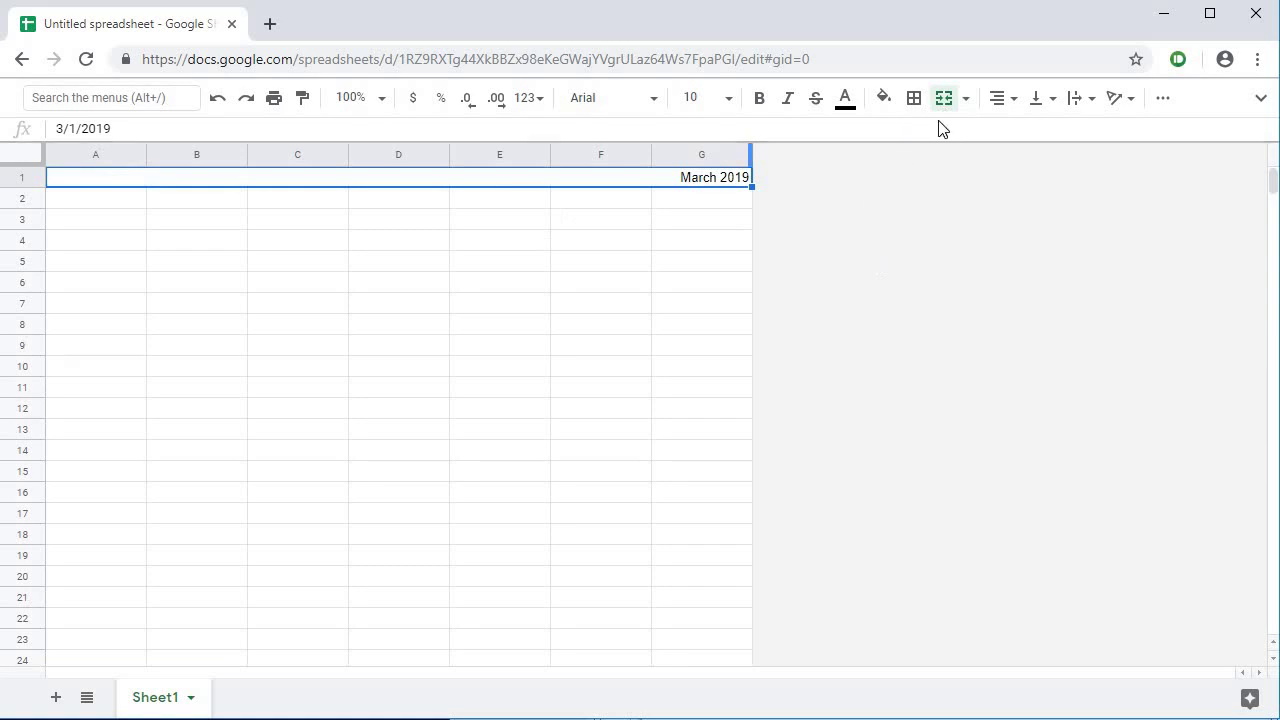
pyautogui.click(1002, 99)
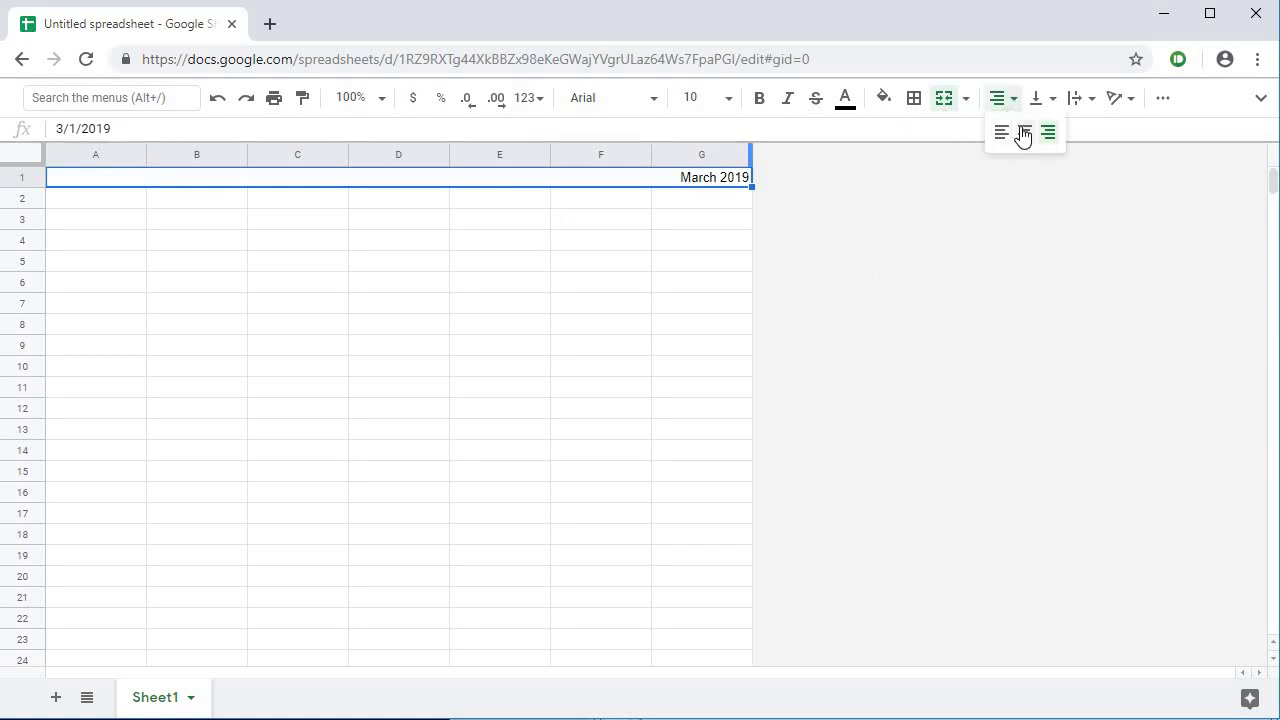
pyautogui.click(1024, 133)
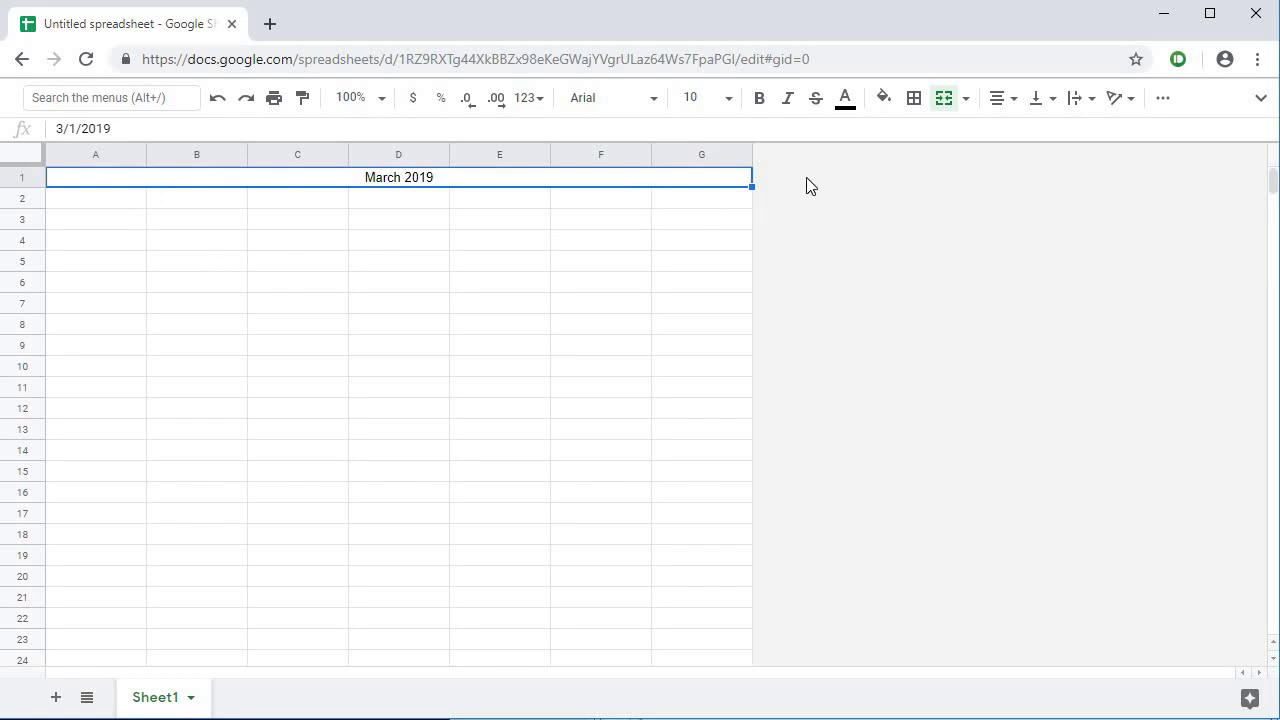
# Step: Format the month title with font size 24 and bold
pyautogui.click(731, 100)
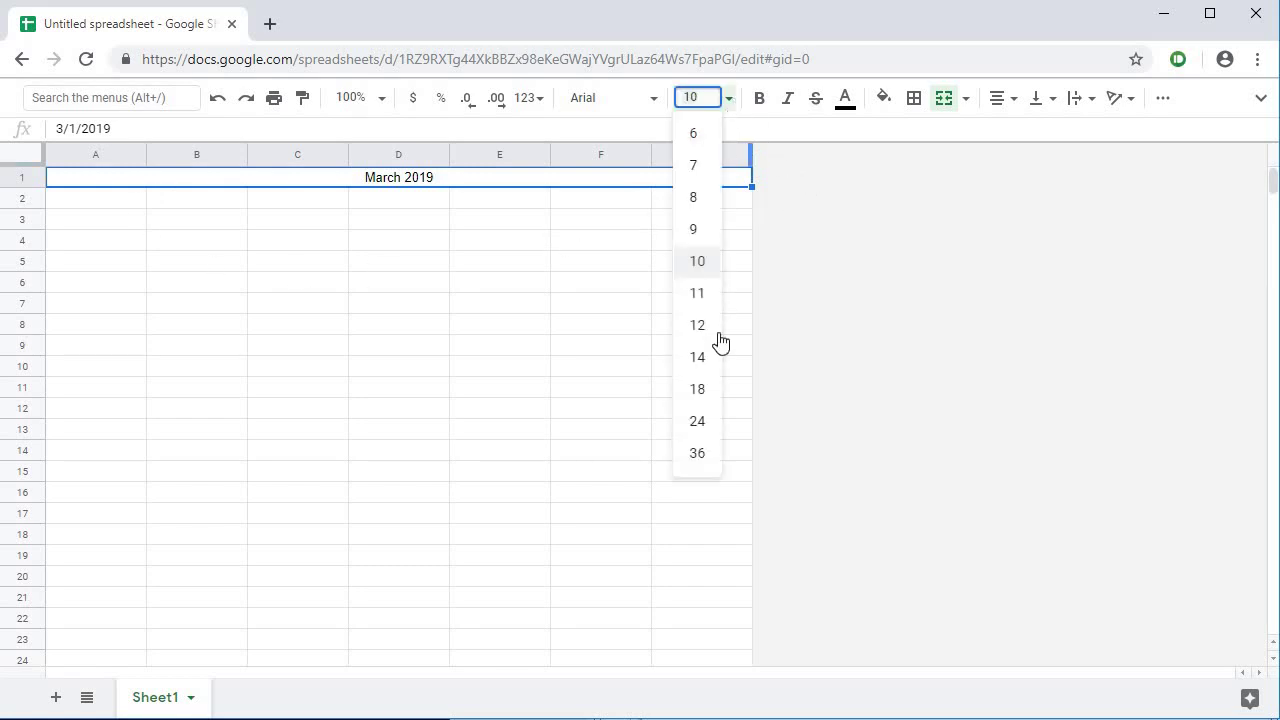
pyautogui.click(705, 424)
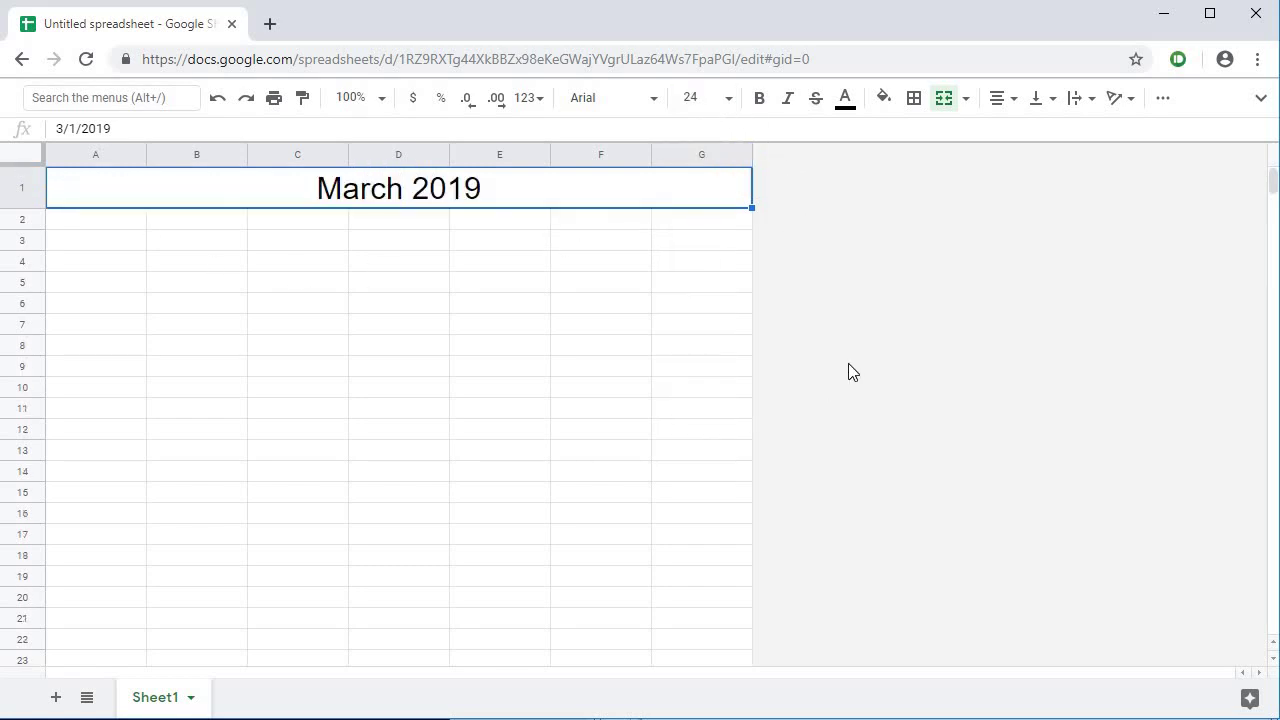
pyautogui.click(759, 98)
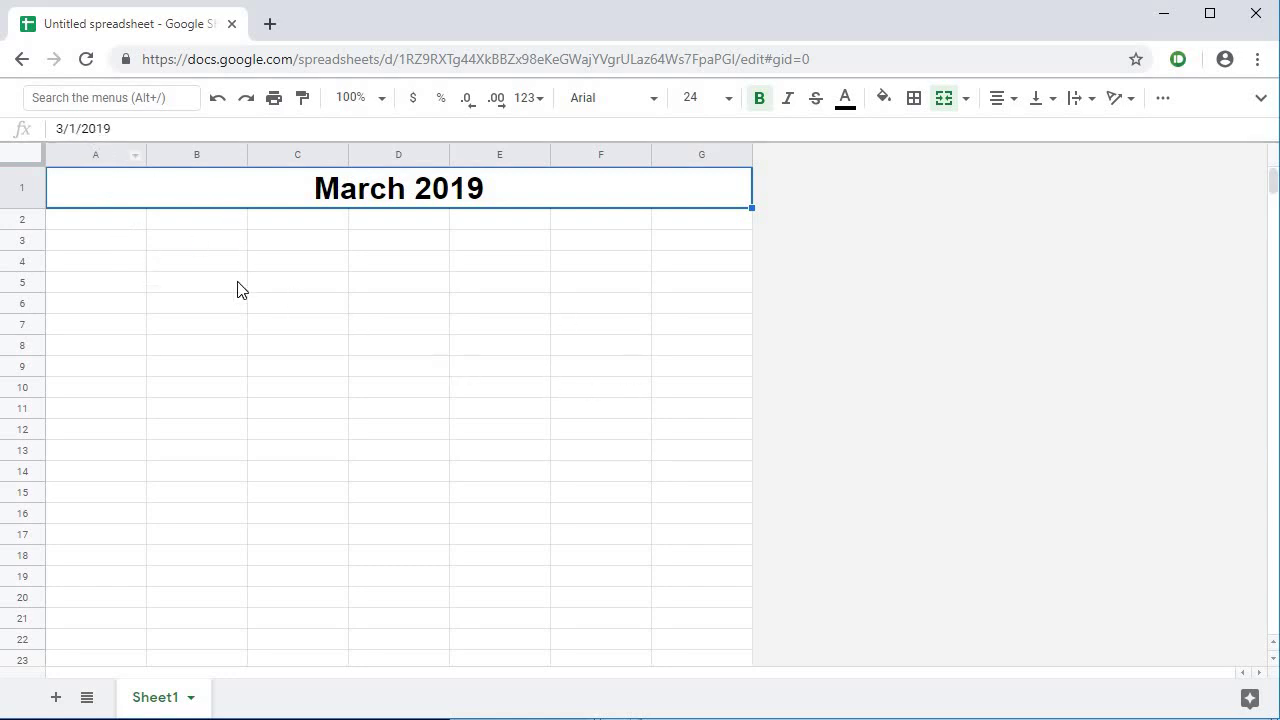
# Step: Enter the weekday headings Sunday in cell A3 and Monday in cell B3
pyautogui.click(117, 247)
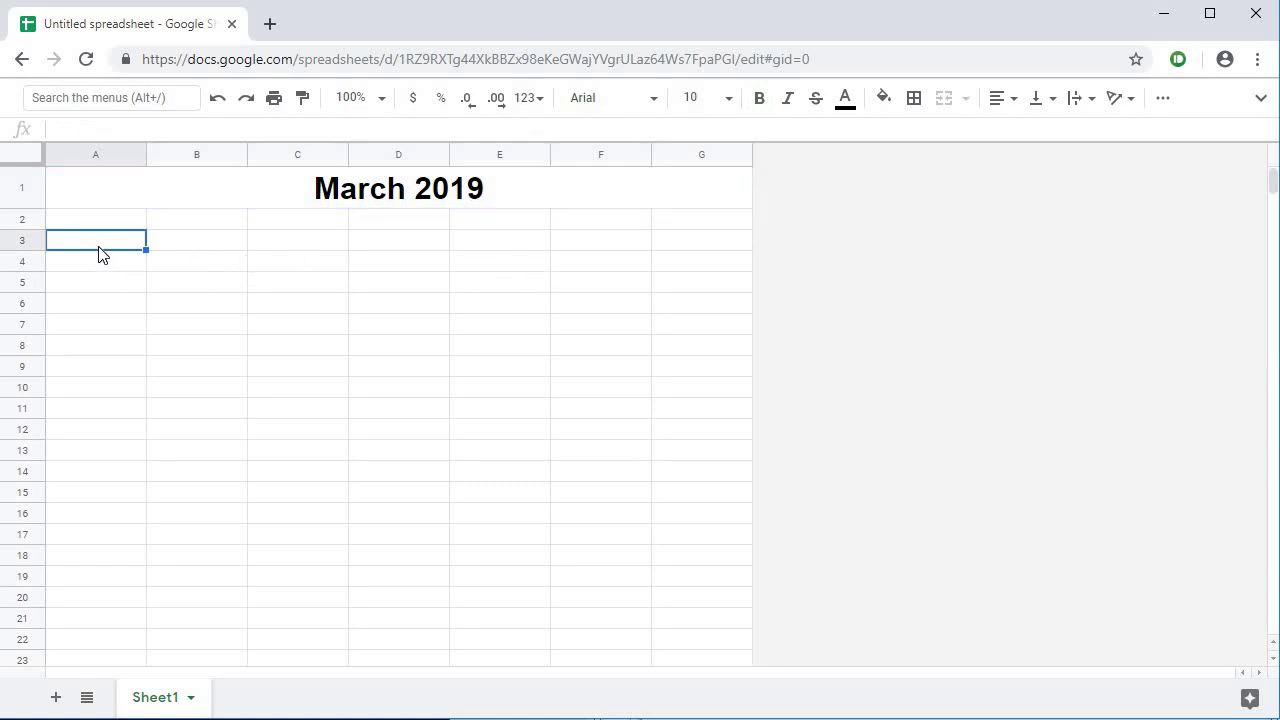
pyautogui.write('Sunday')
pyautogui.press('Tab')
pyautogui.write('Monday')
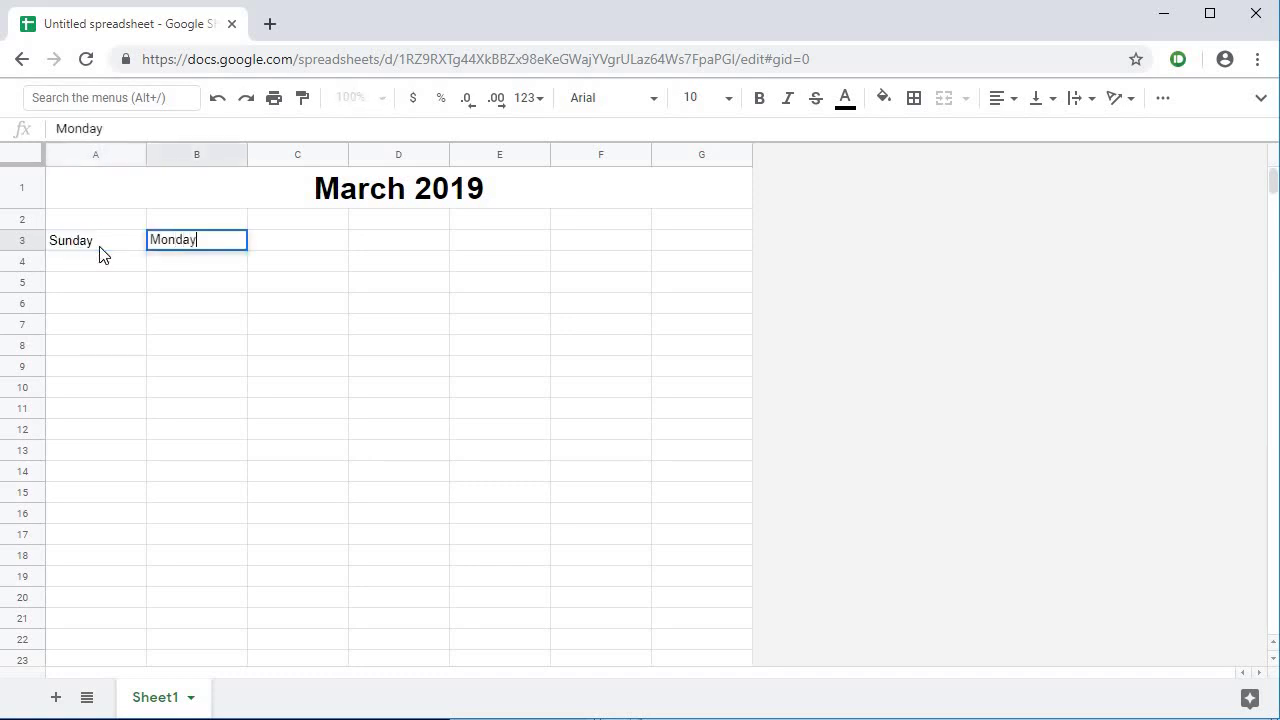
pyautogui.press('Return')
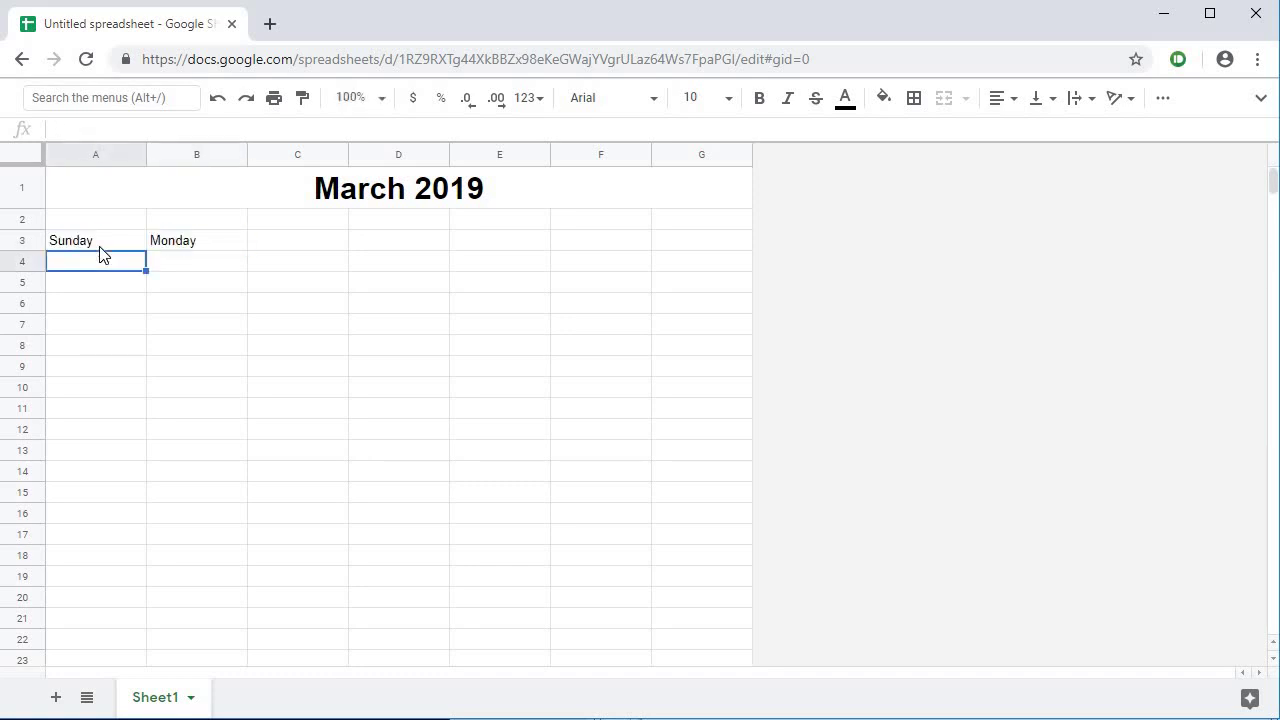
# Step: Replace the heading in cell A3 with the formula =TEXT(1,"DDDD")
pyautogui.click(107, 246)
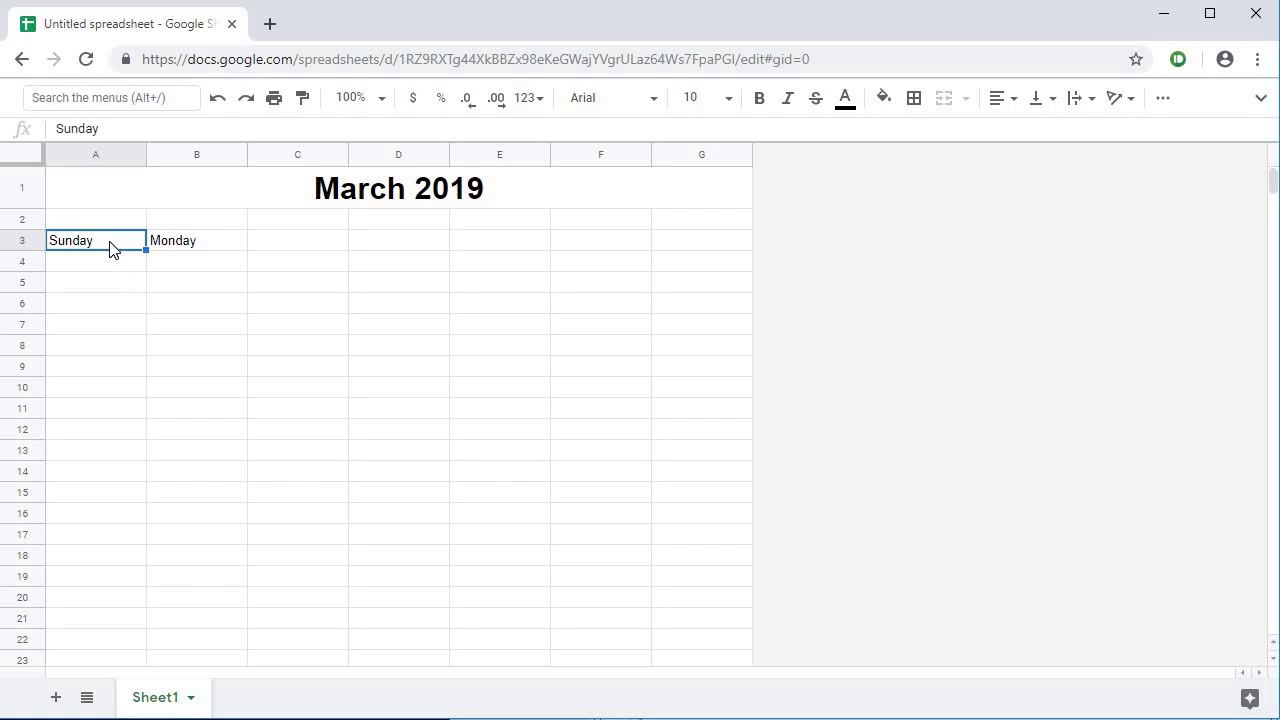
pyautogui.write('=T')
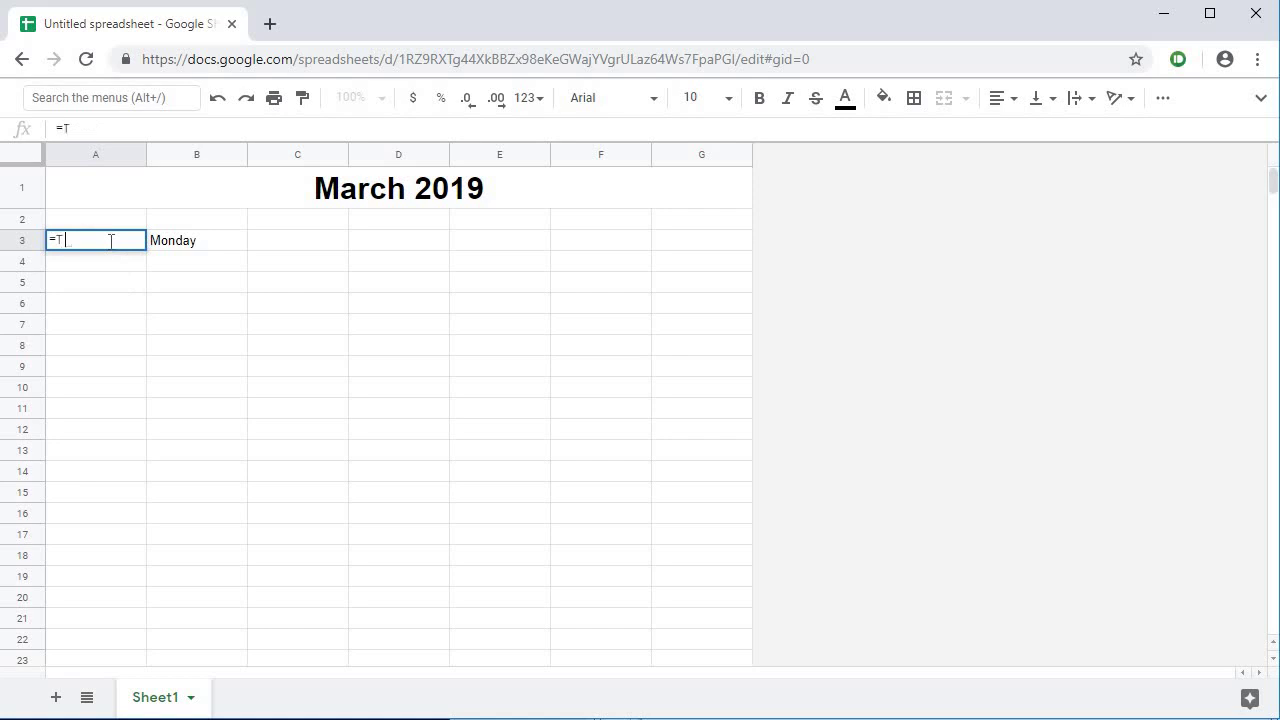
pyautogui.write('EXT')
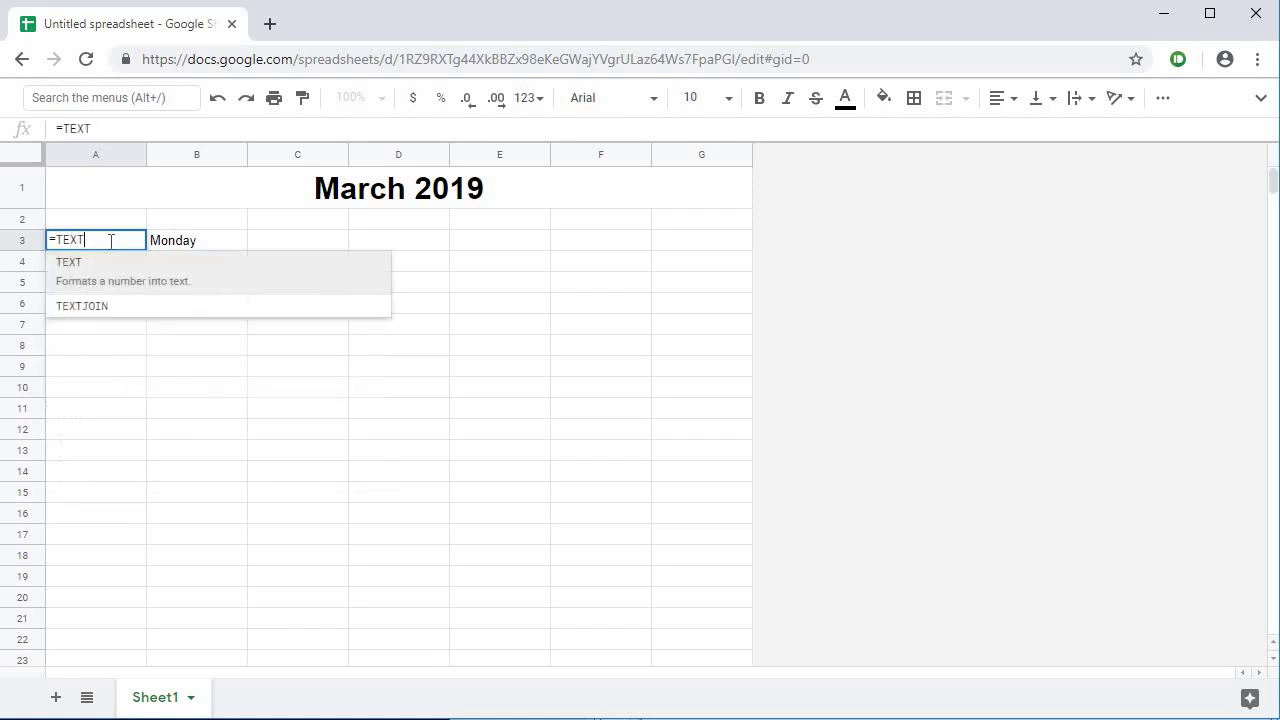
pyautogui.write('(')
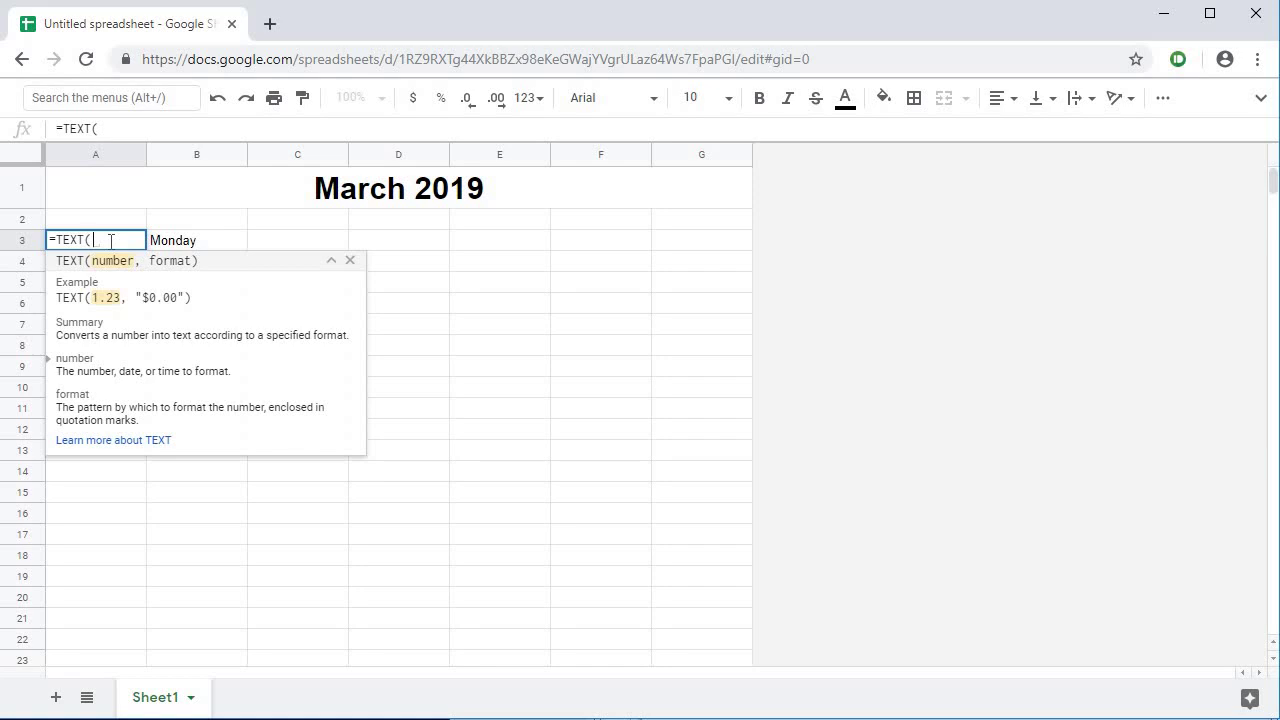
pyautogui.write('1,')
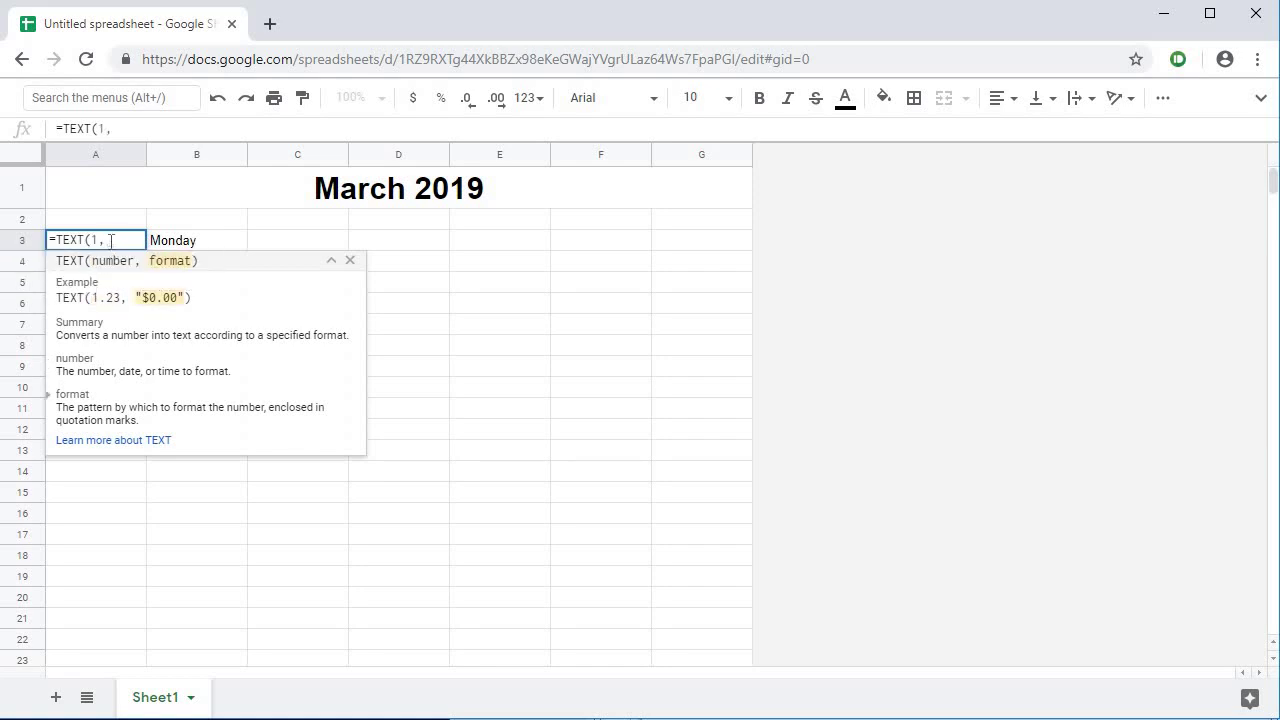
pyautogui.write('"DDDD')
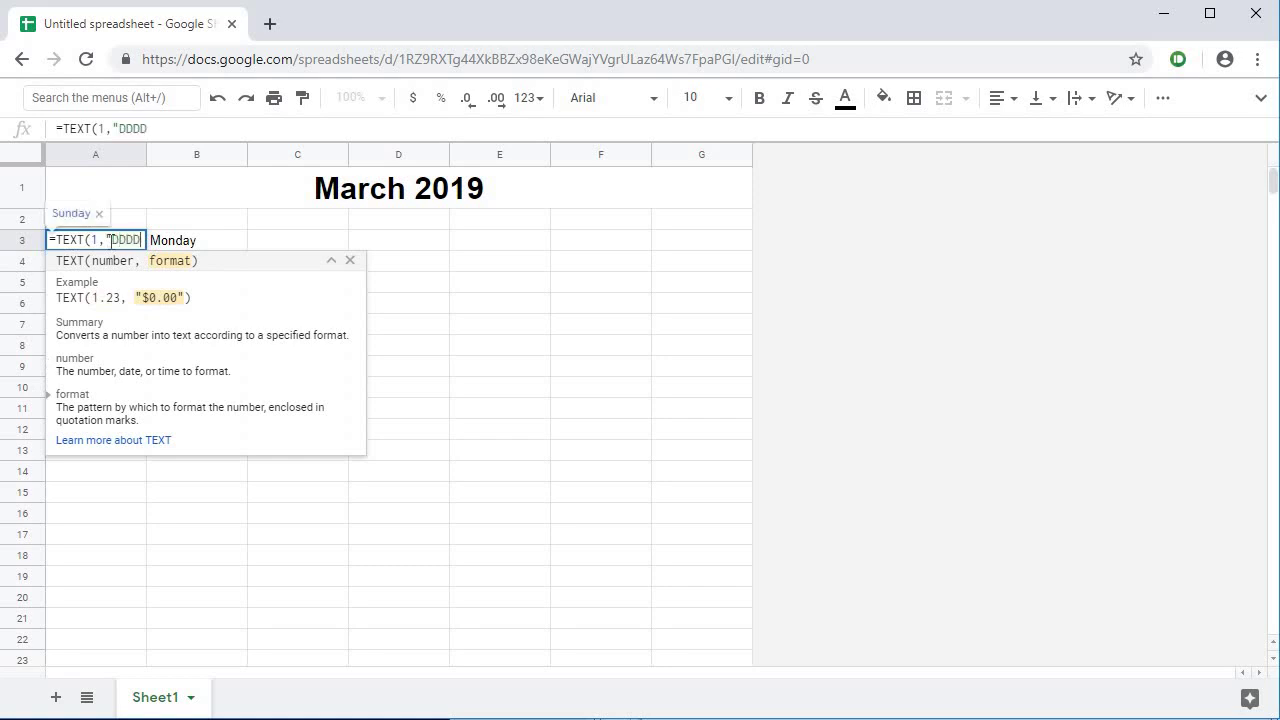
pyautogui.write('")')
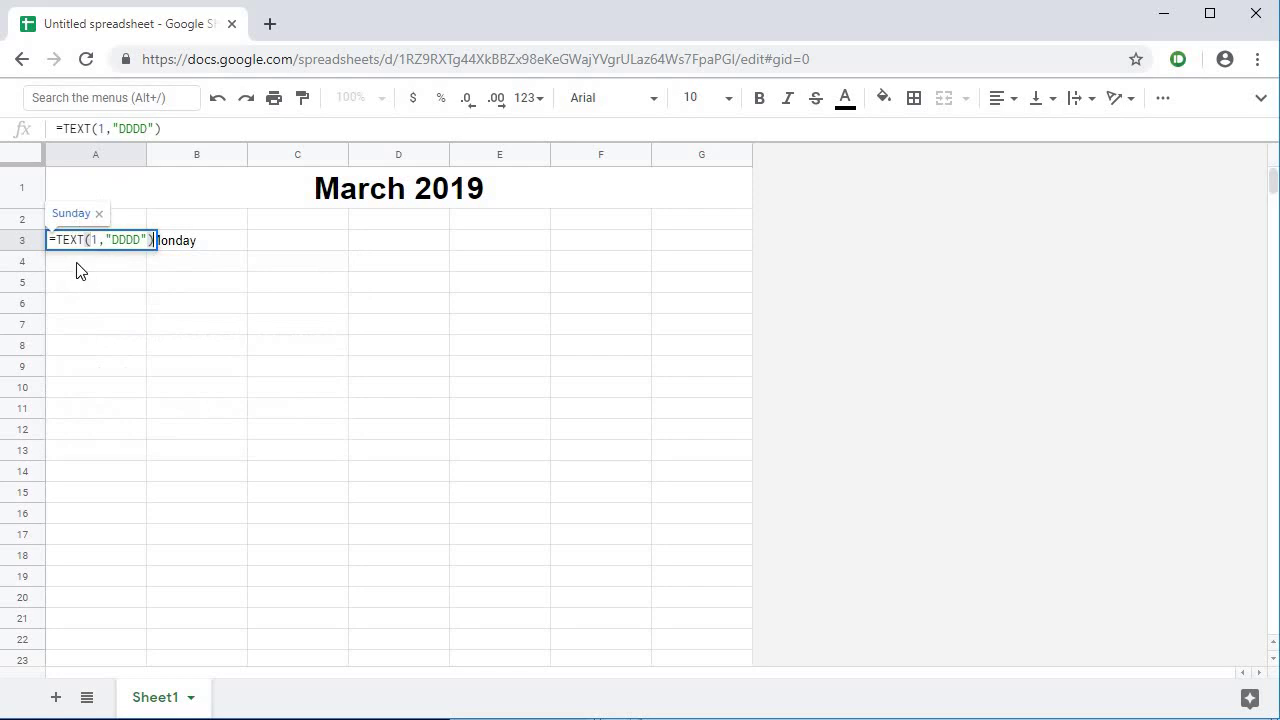
pyautogui.press('Tab')
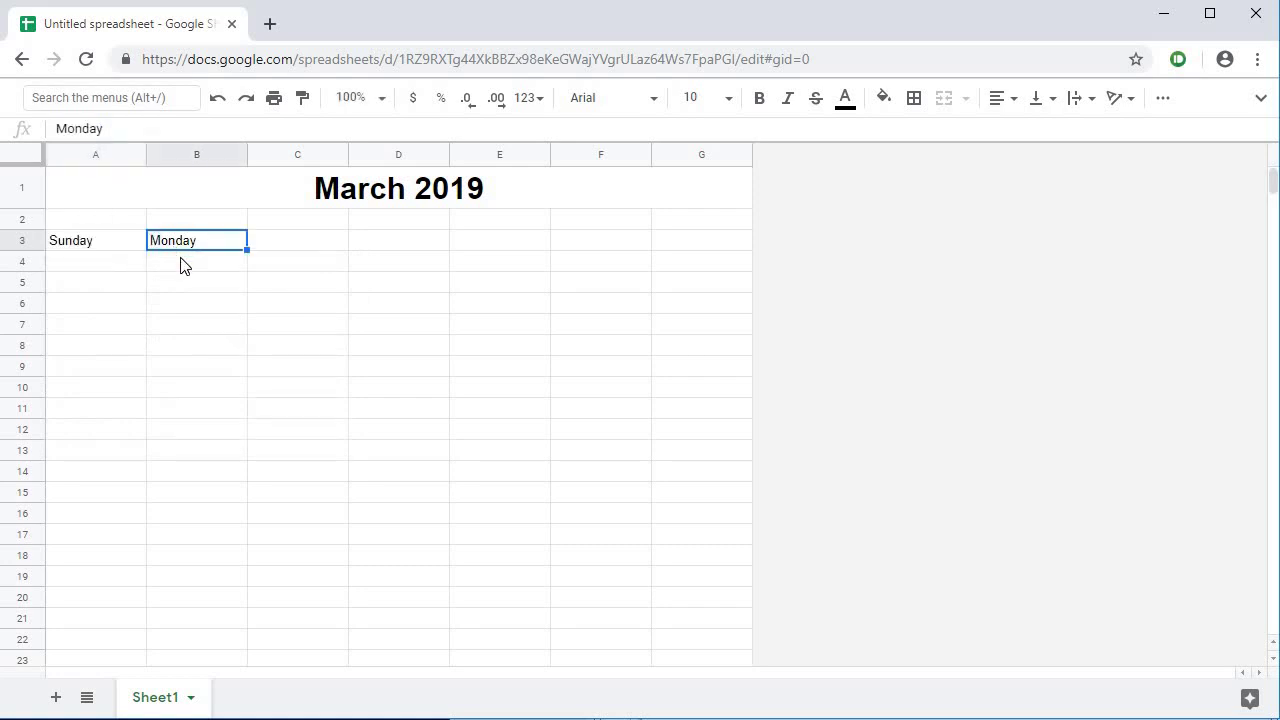
# Step: Replace the heading in cell B3 with the formula =COLUMN()
pyautogui.press('Left')
pyautogui.press('Right')
pyautogui.write('=COLUMN')
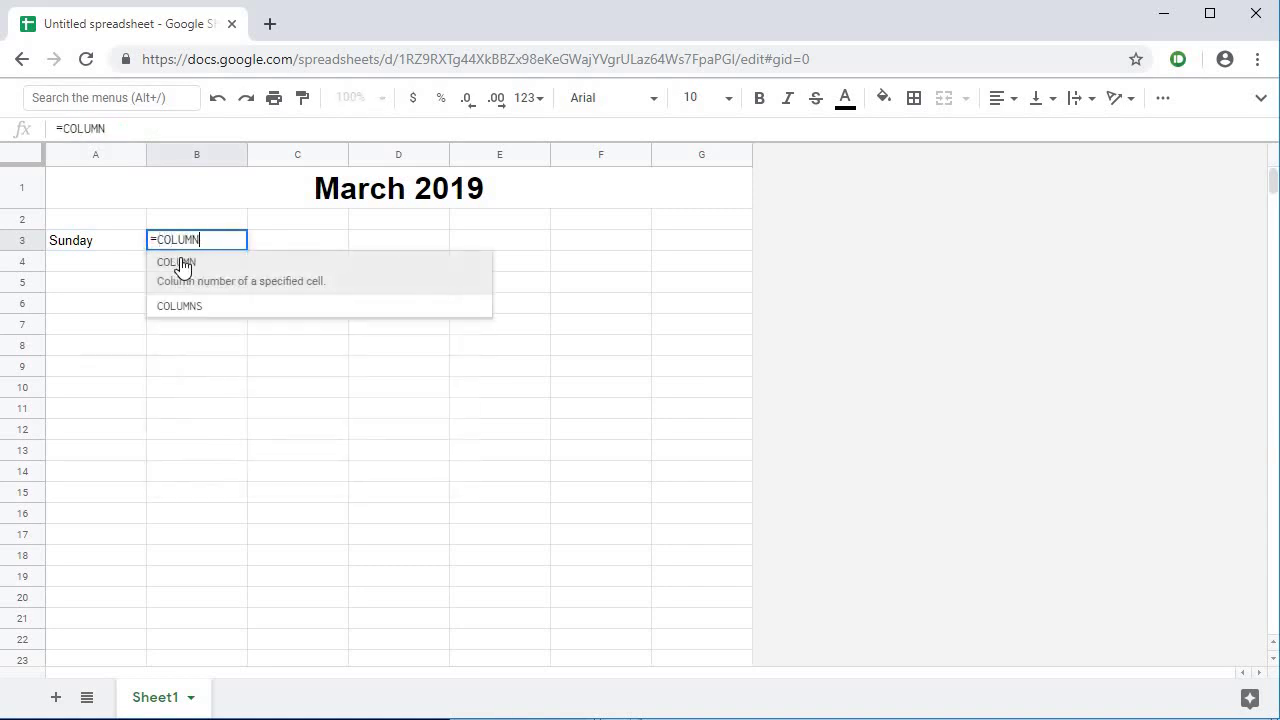
pyautogui.click(181, 265)
pyautogui.write(')')
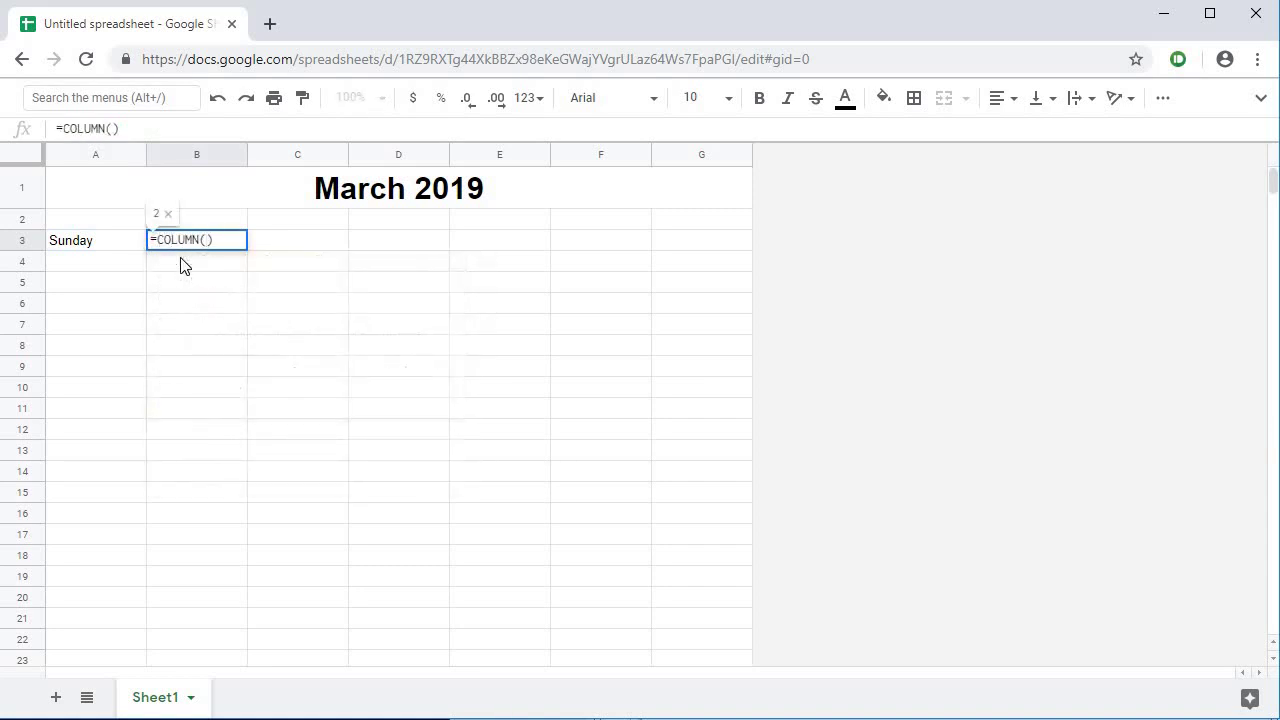
pyautogui.press('Return')
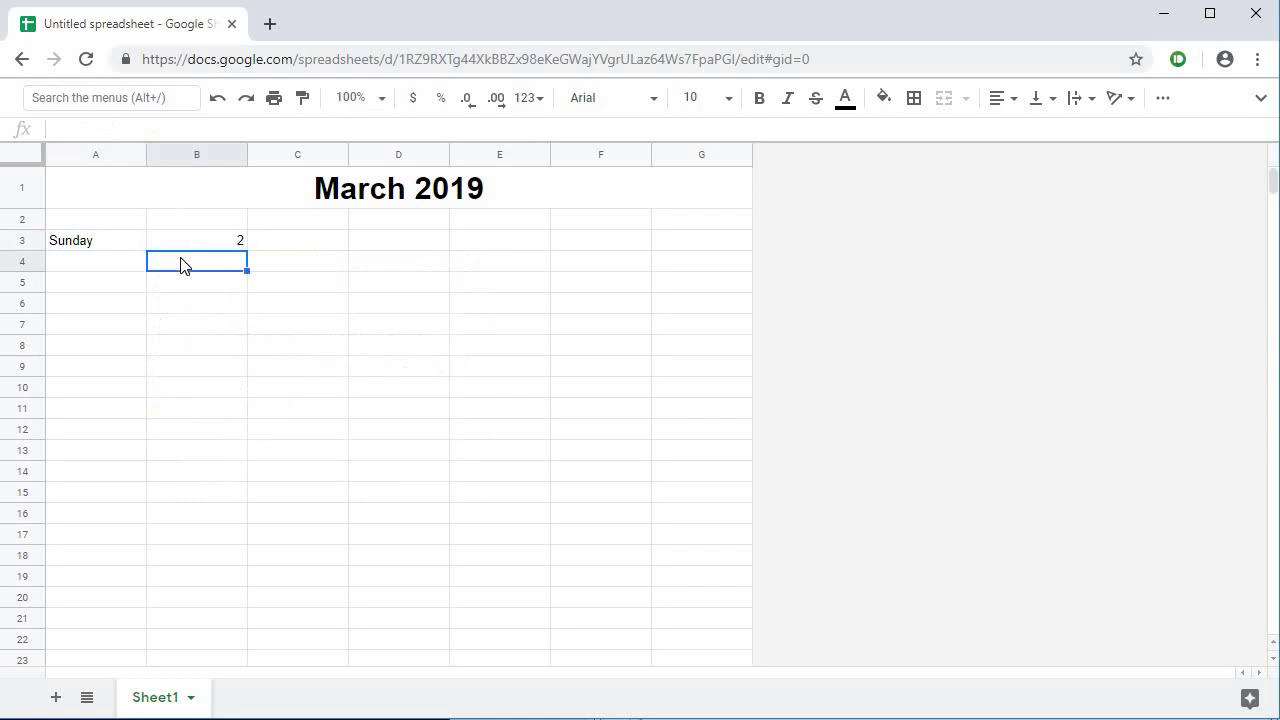
pyautogui.press('Up')
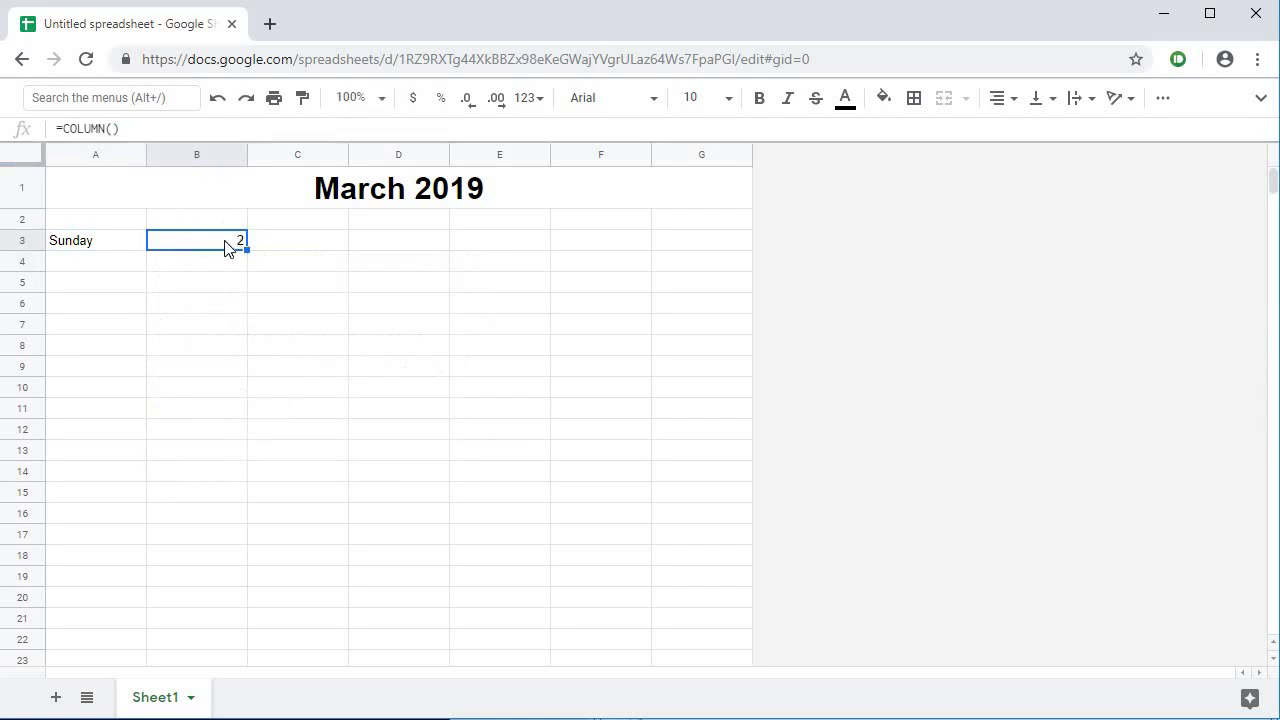
# Step: Change the number argument of the TEXT formula in cell A3 to COLUMN(), giving =TEXT(COLUMN(),"DDDD")
pyautogui.click(86, 248)
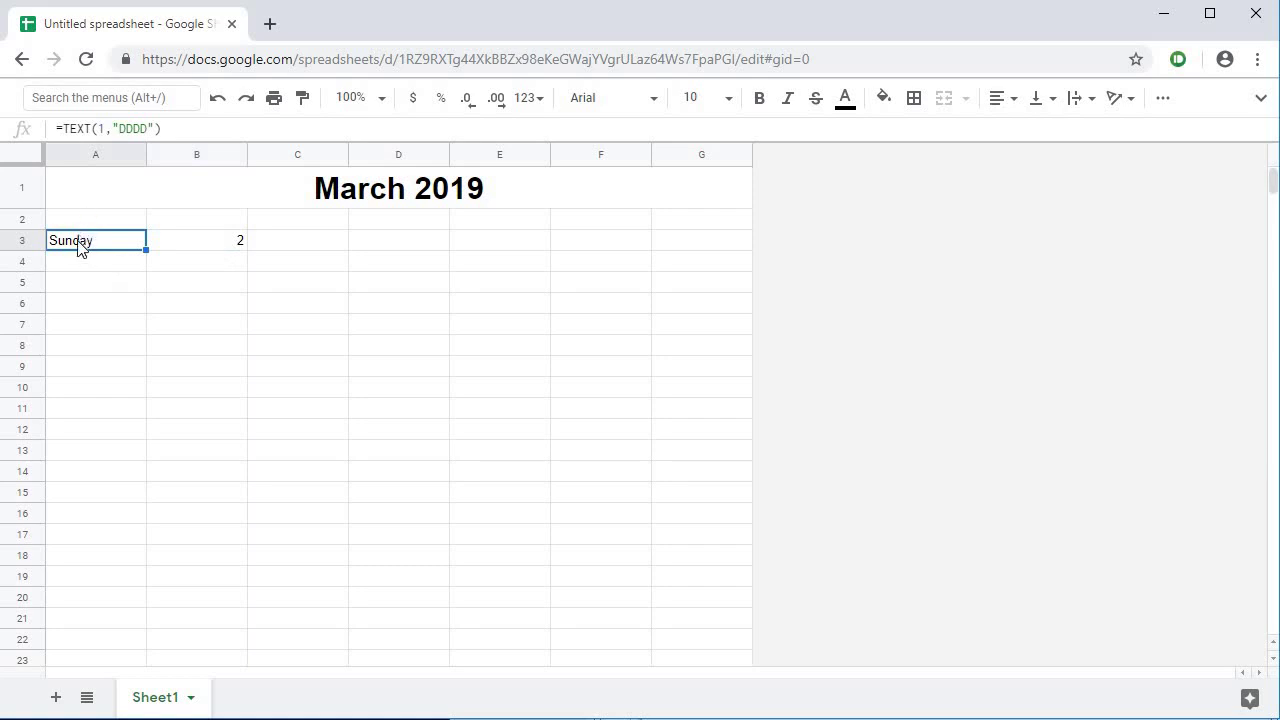
pyautogui.doubleClick(81, 256)
pyautogui.doubleClick(96, 240)
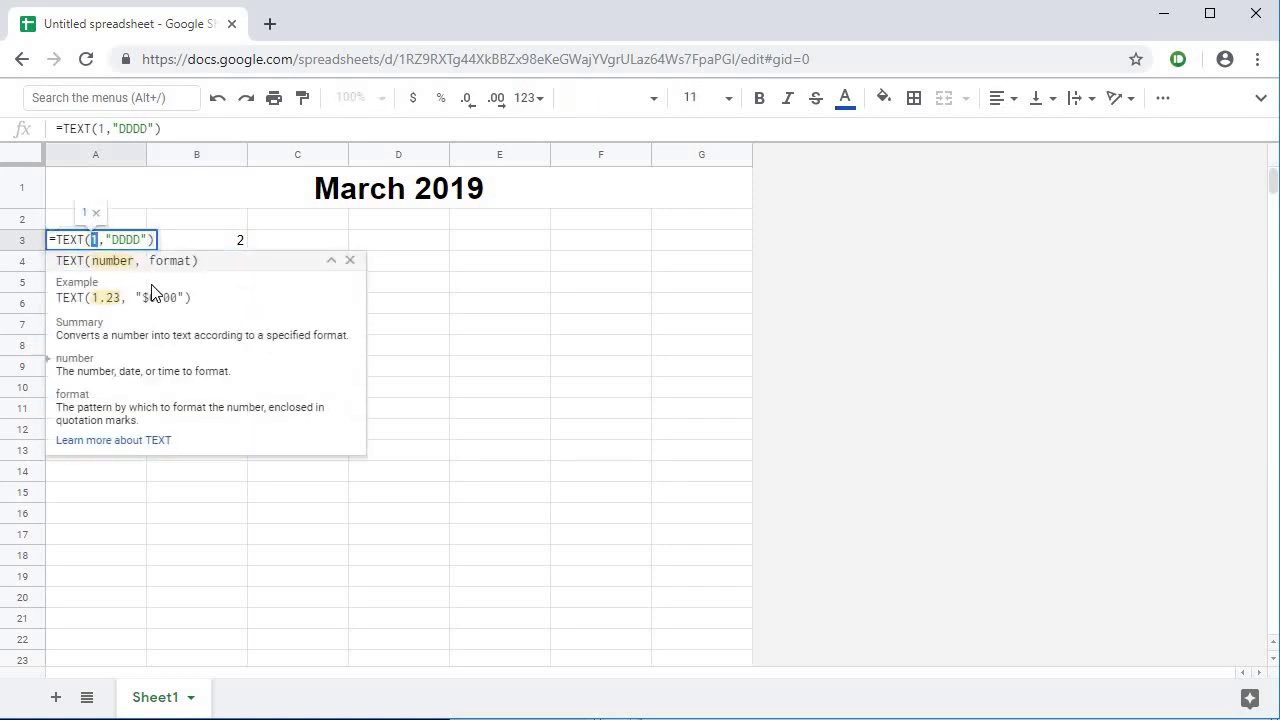
pyautogui.write('COLUMN()')
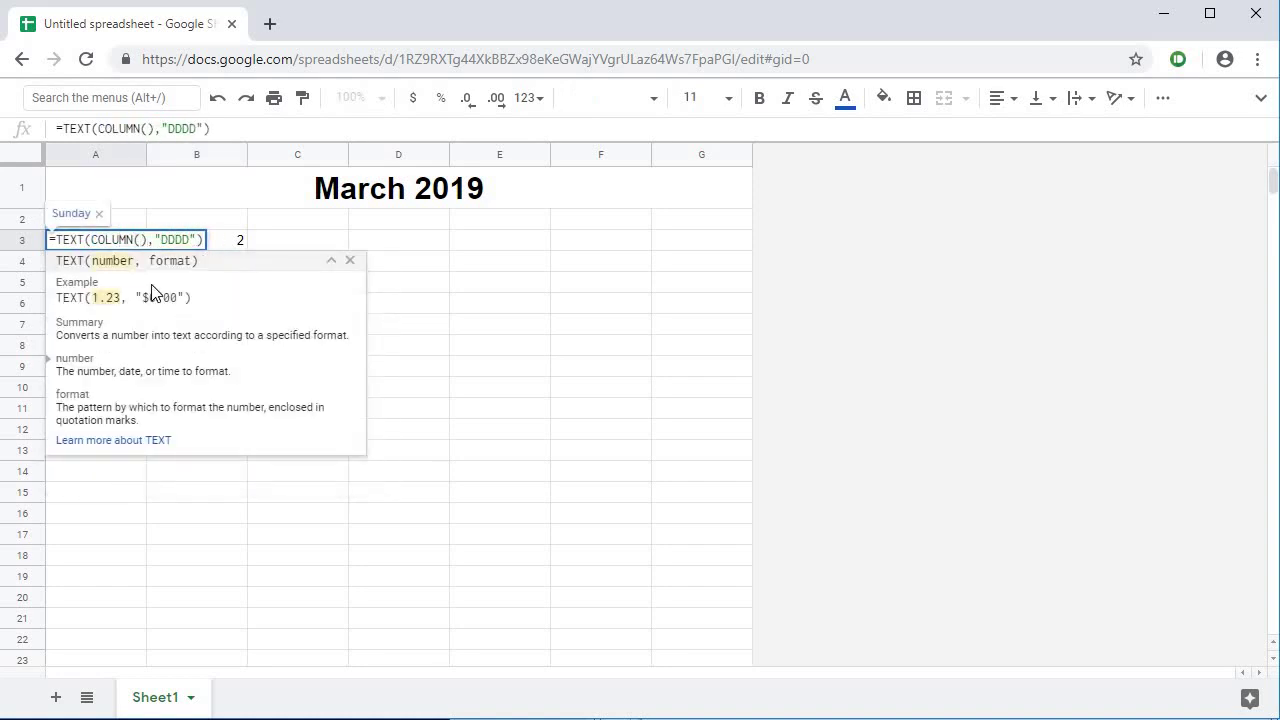
pyautogui.press('Return')
# Step: Copy the weekday formula from cell A3 into cells B3 through G3
pyautogui.click(113, 245)
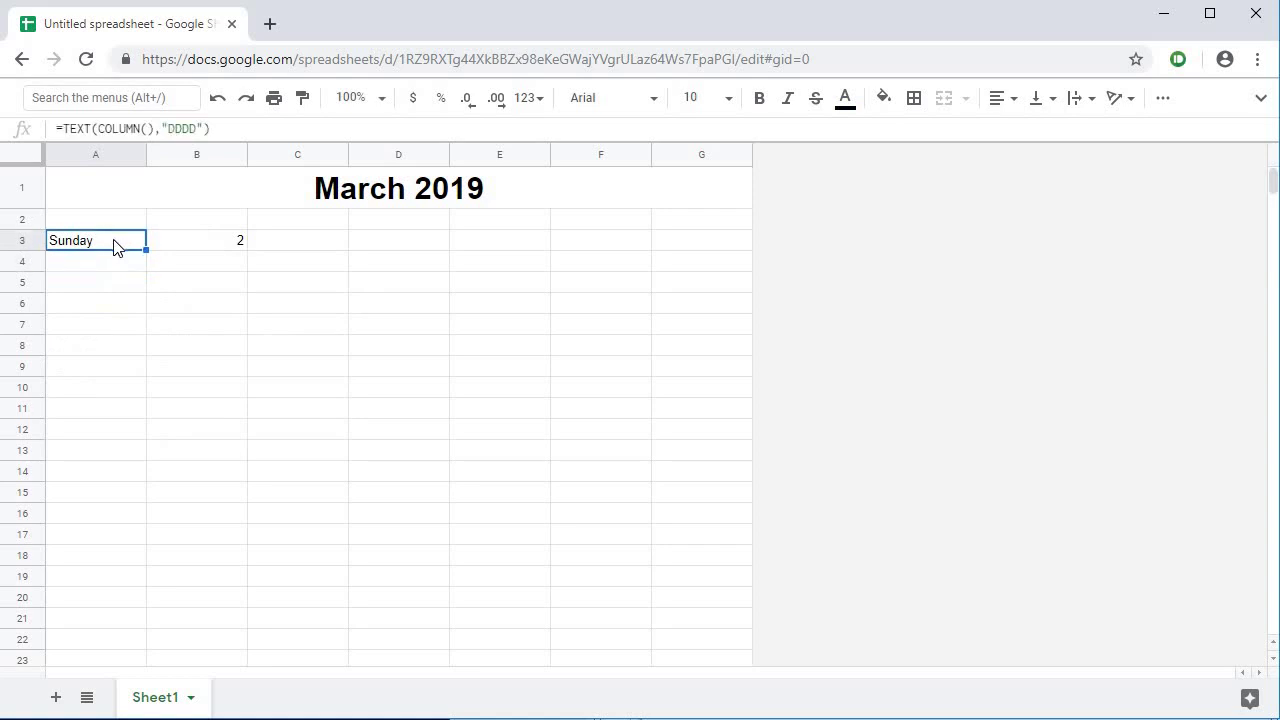
pyautogui.hotkey('ctrl', 'c')
pyautogui.click(204, 247)
pyautogui.keyDown('shift'); pyautogui.click(680, 248); pyautogui.keyUp('shift')
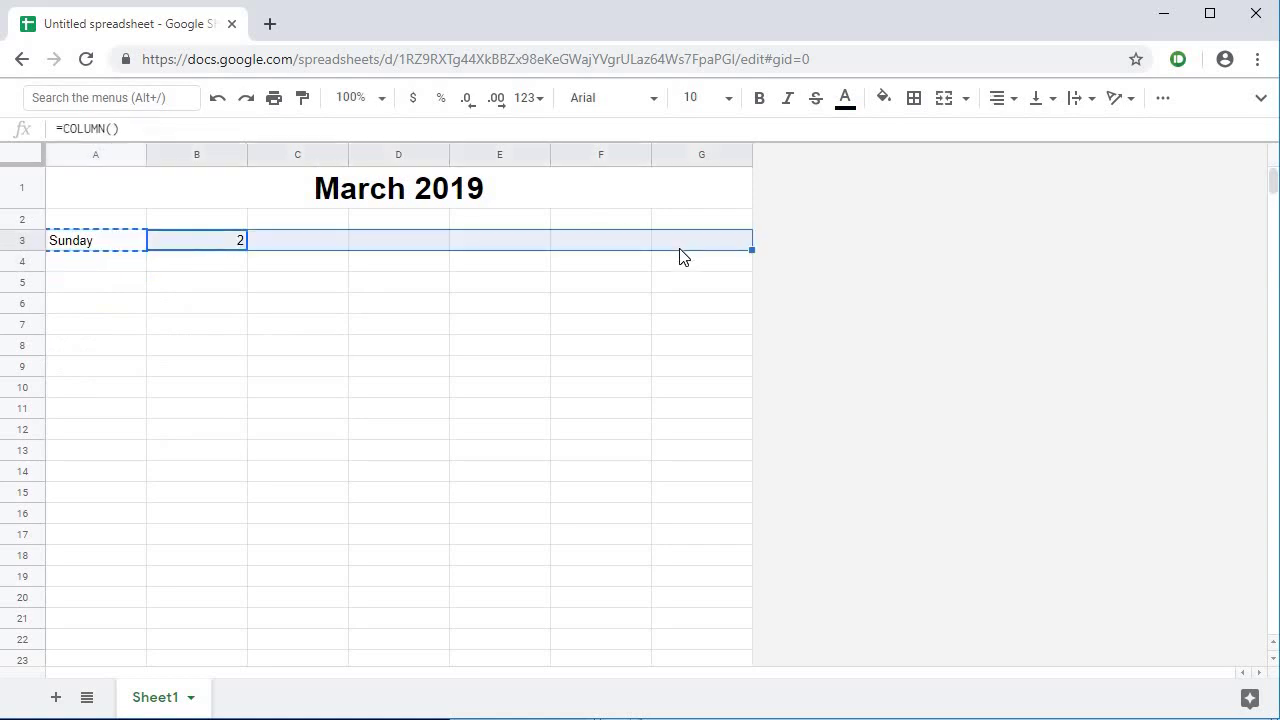
pyautogui.hotkey('ctrl', 'v')
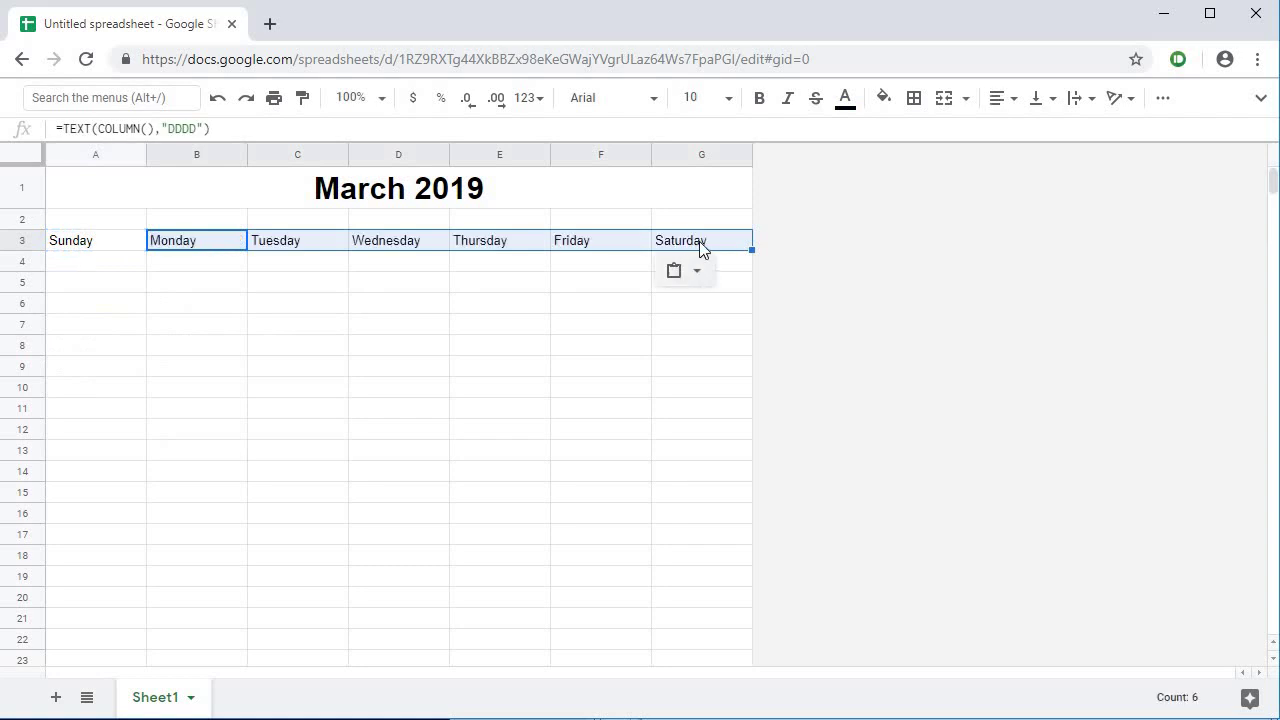
# Step: Make the weekday headings in A3:G3 bold and center them horizontally
pyautogui.click(703, 249)
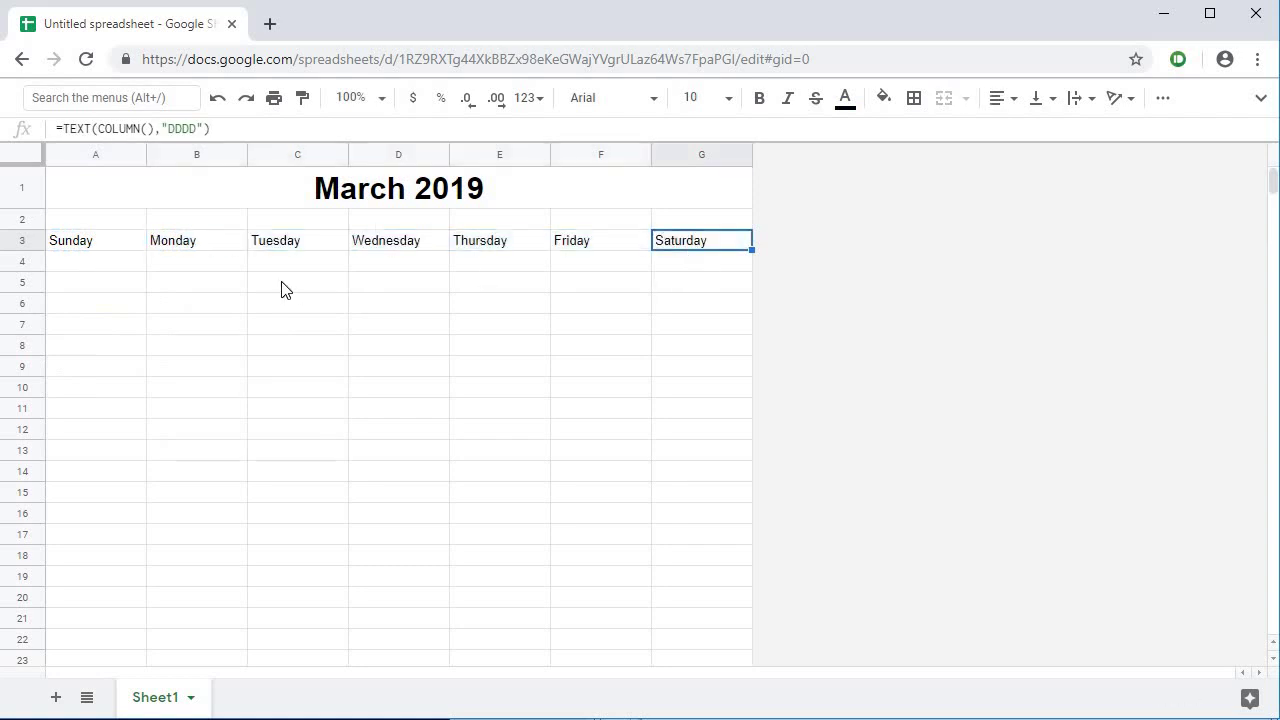
pyautogui.keyDown('shift'); pyautogui.click(110, 249); pyautogui.keyUp('shift')
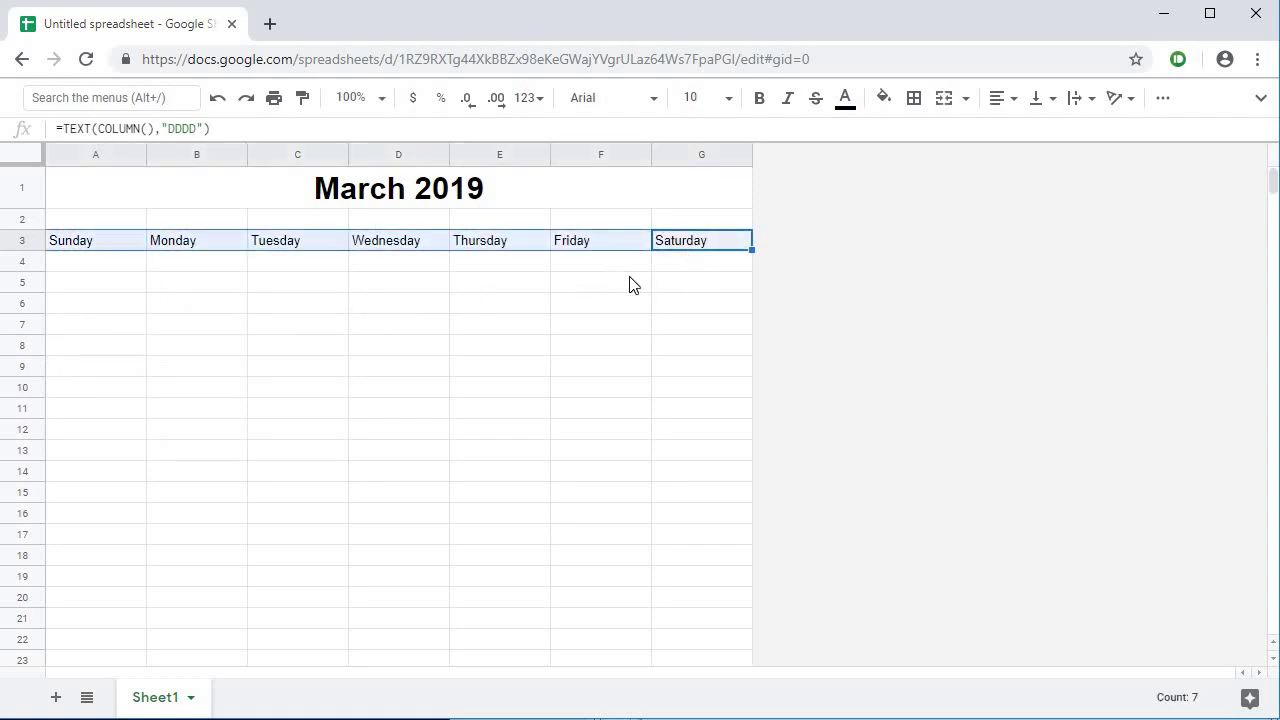
pyautogui.click(759, 98)
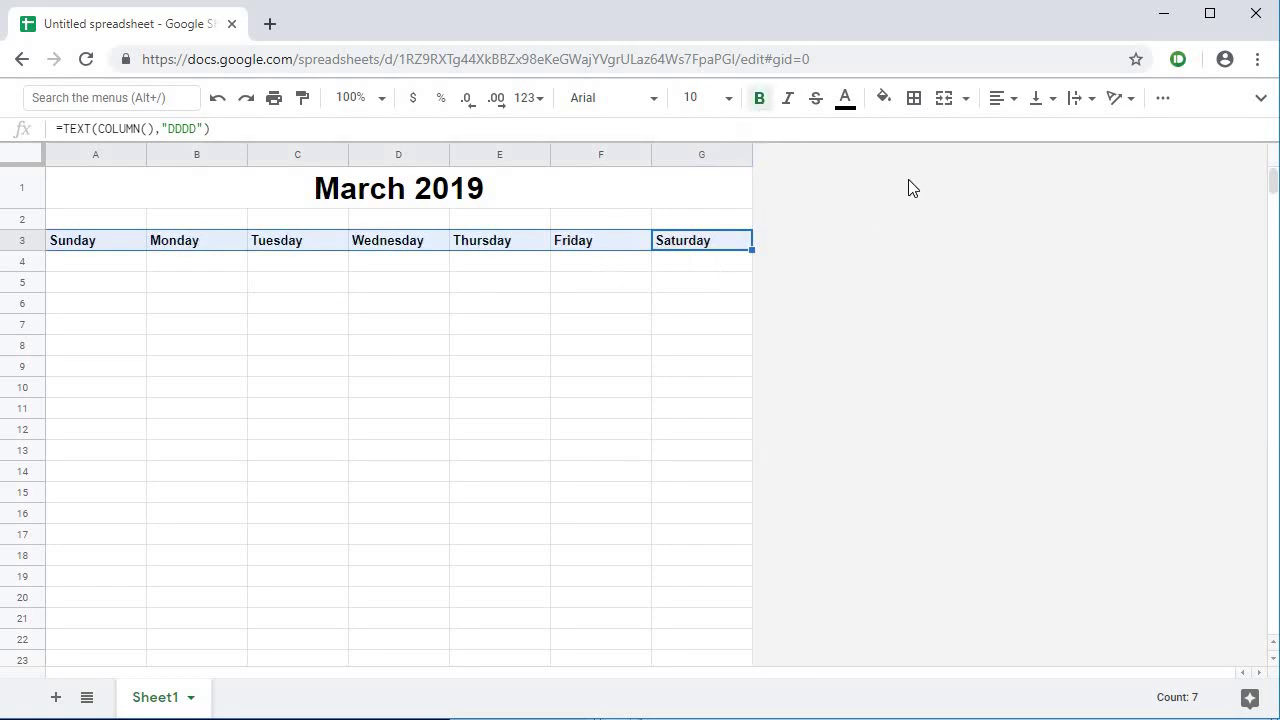
pyautogui.click(1015, 100)
pyautogui.click(1025, 132)
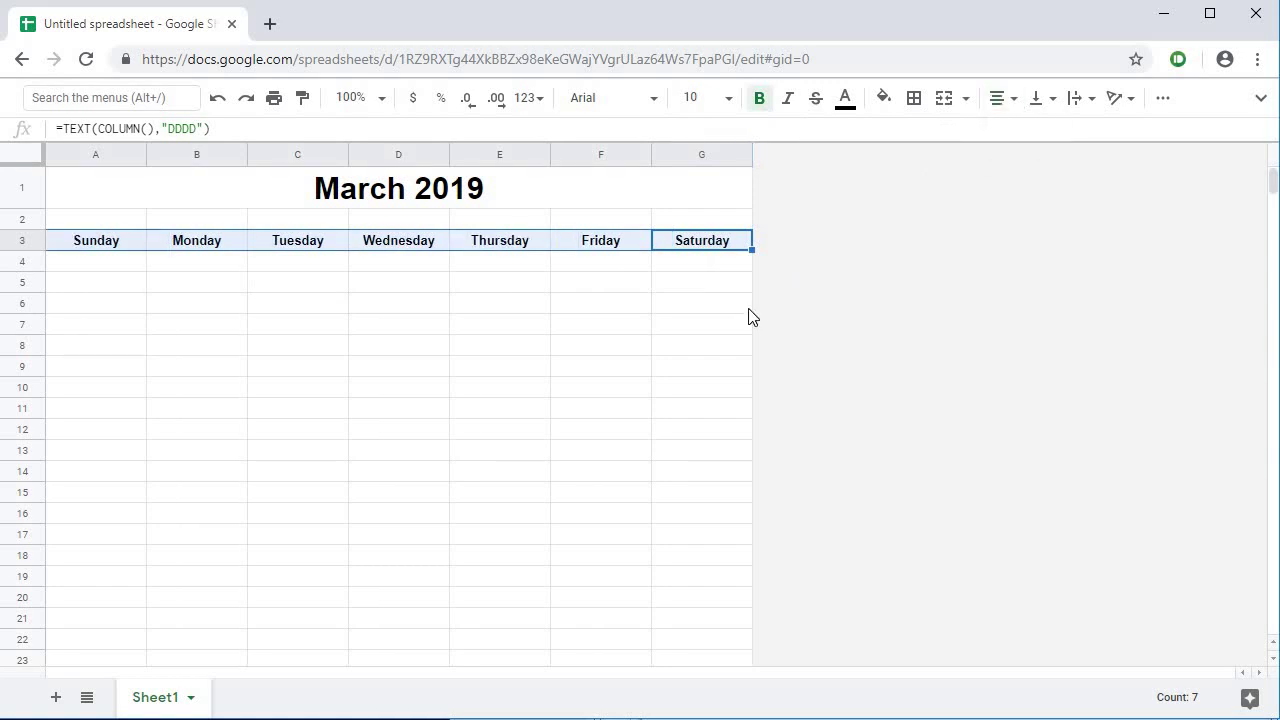
# Step: Set the weekday headings in A3:G3 to font size 11 with a light blue fill
pyautogui.click(729, 99)
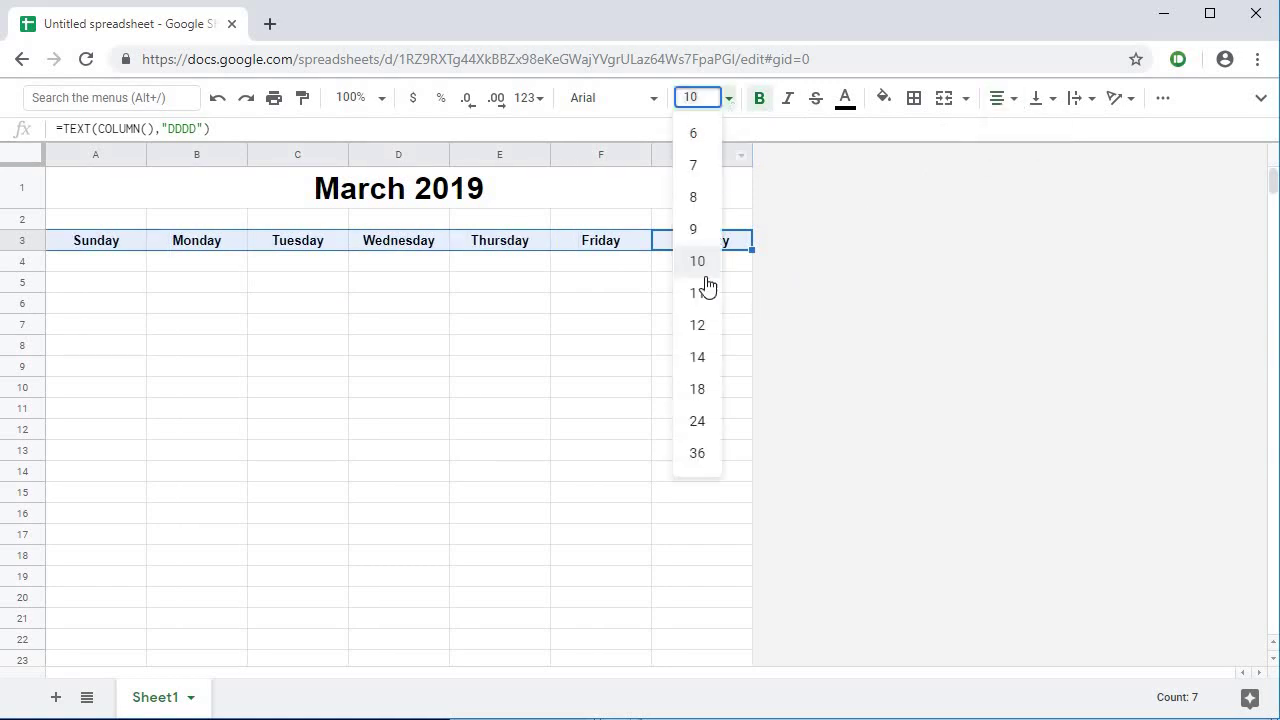
pyautogui.click(698, 293)
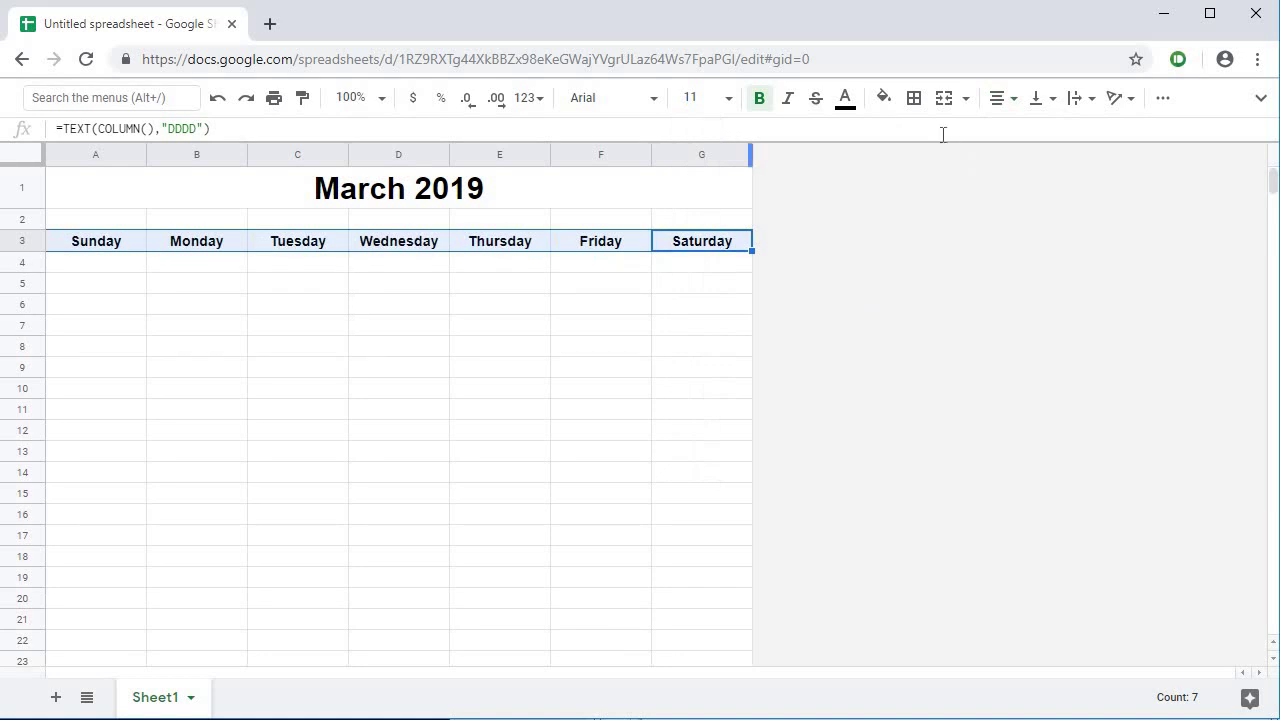
pyautogui.click(884, 98)
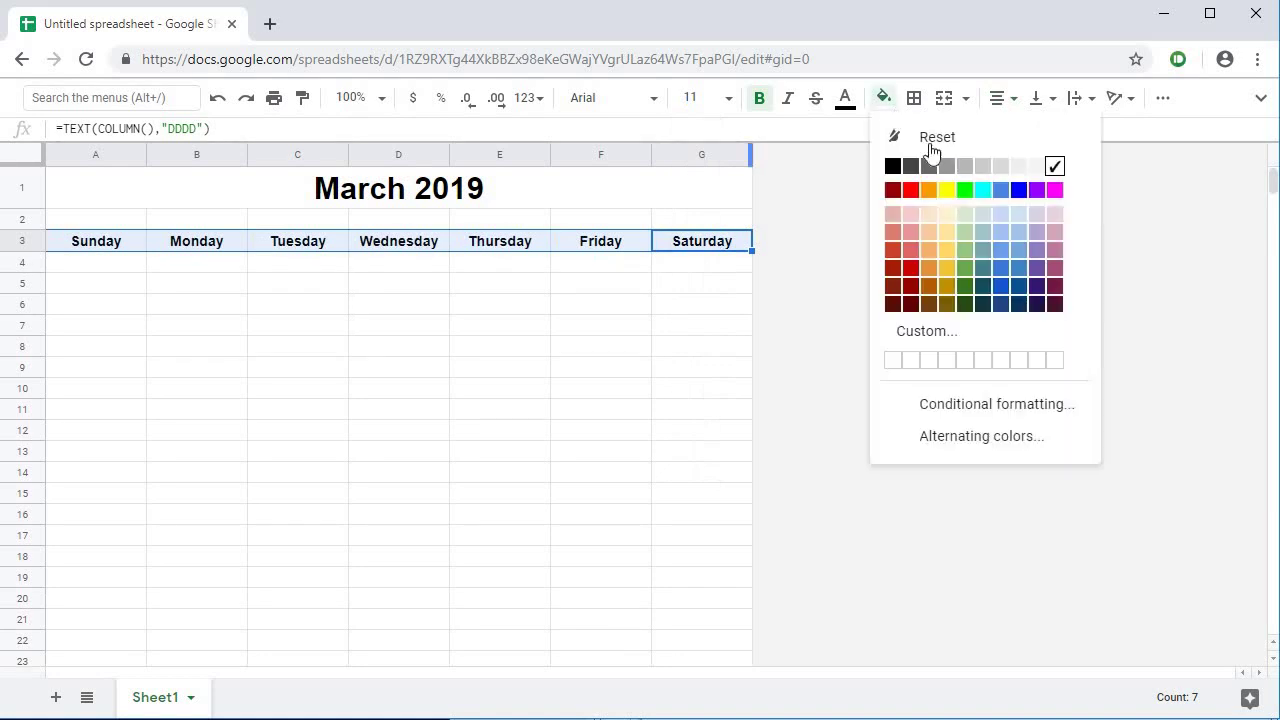
pyautogui.click(1001, 231)
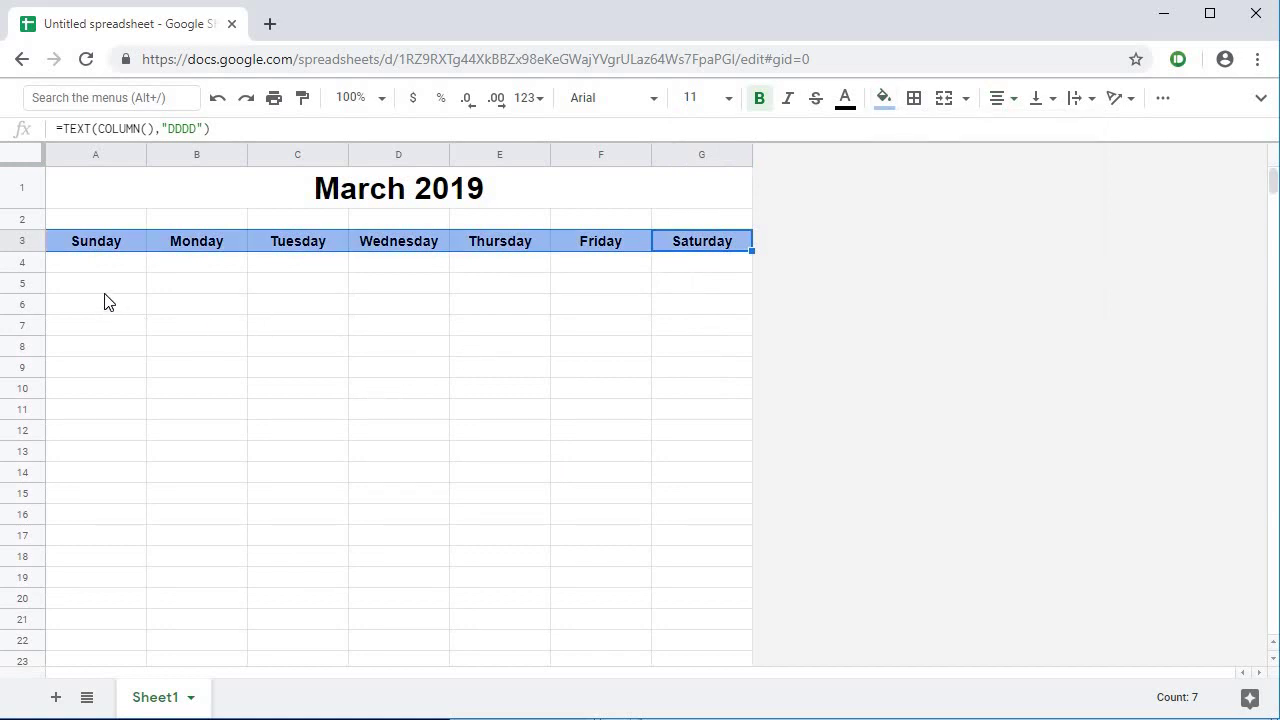
# Step: Check the full date behind the title and write the formula =WEEKDAY($A1) in cell A4
pyautogui.click(93, 268)
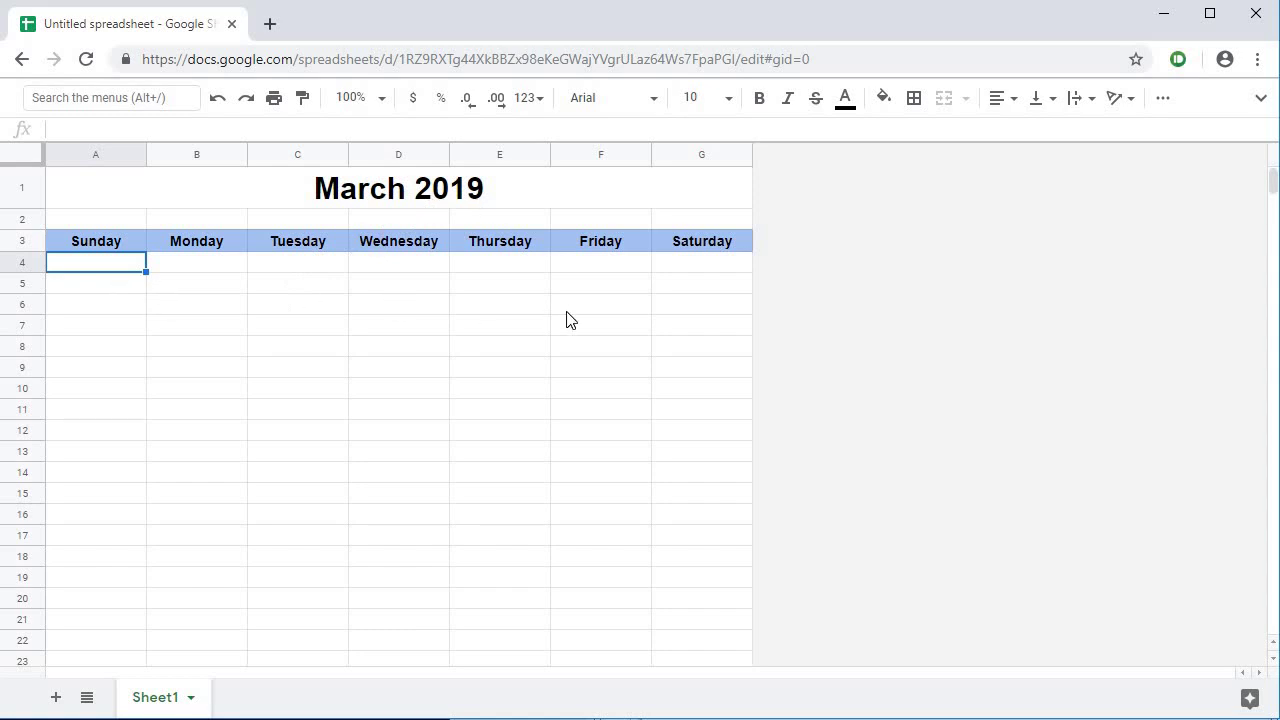
pyautogui.doubleClick(398, 203)
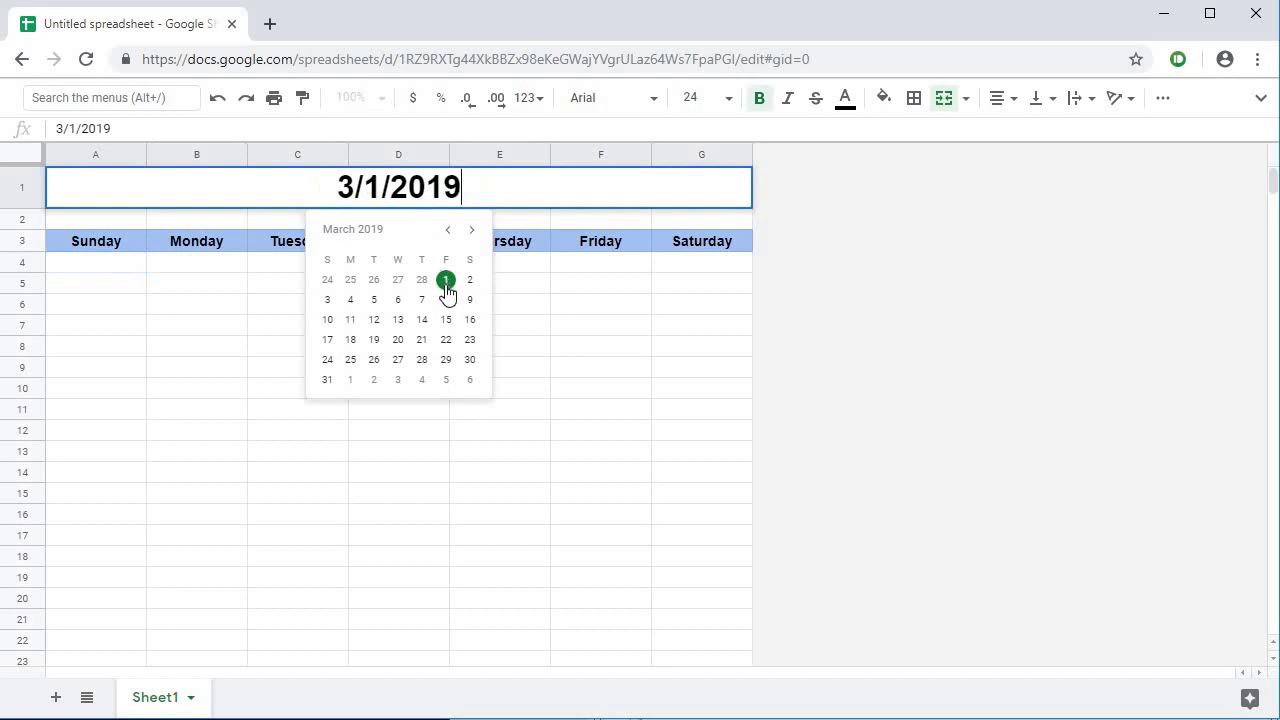
pyautogui.click(90, 266)
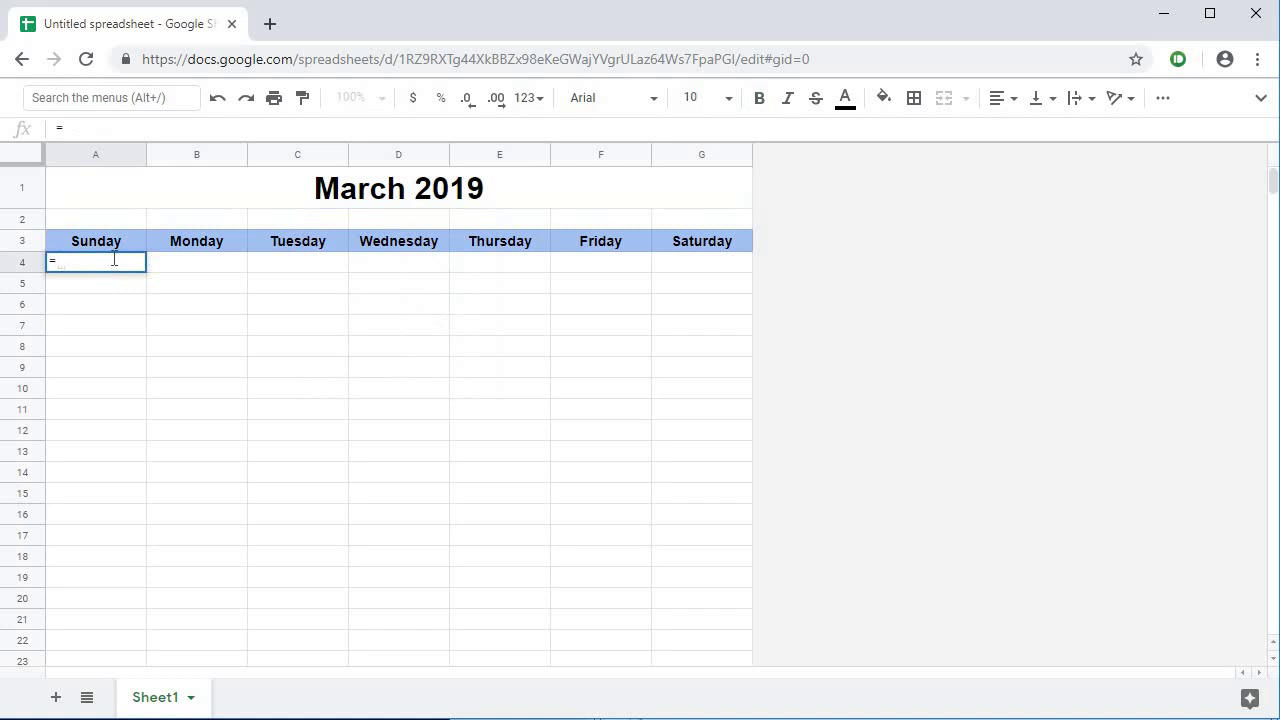
pyautogui.write('WEEKDA')
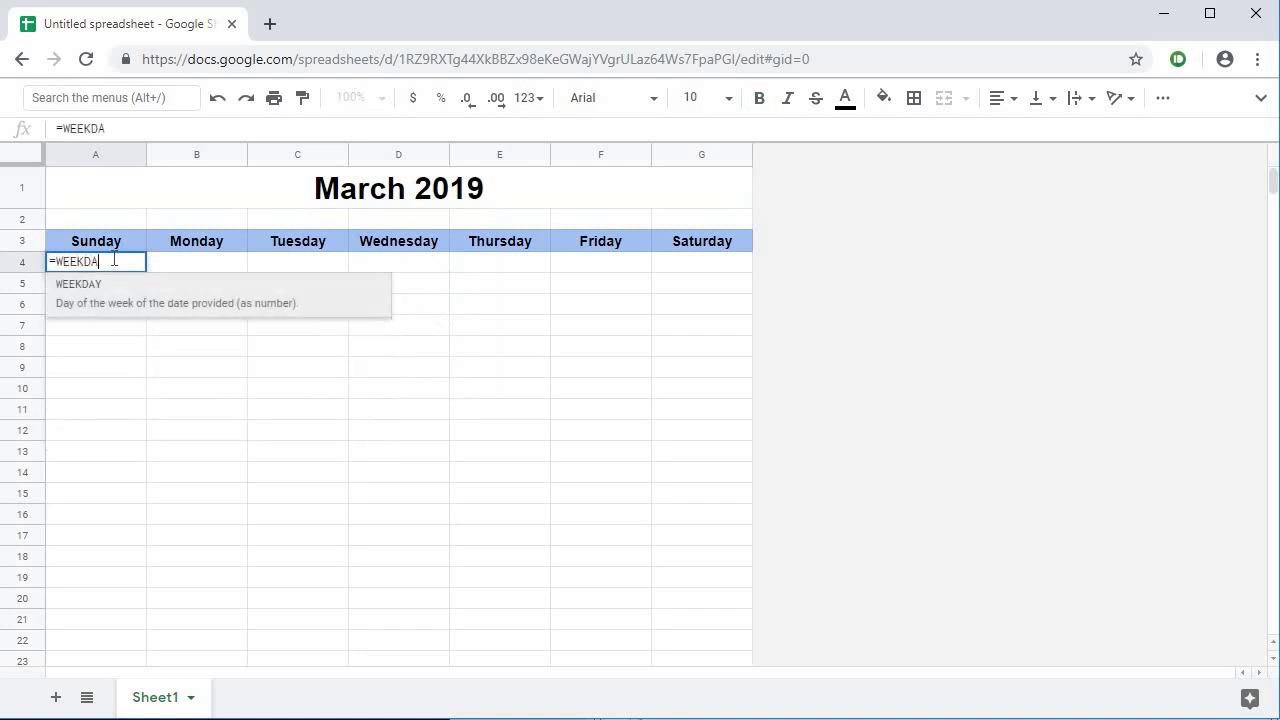
pyautogui.write('Y(')
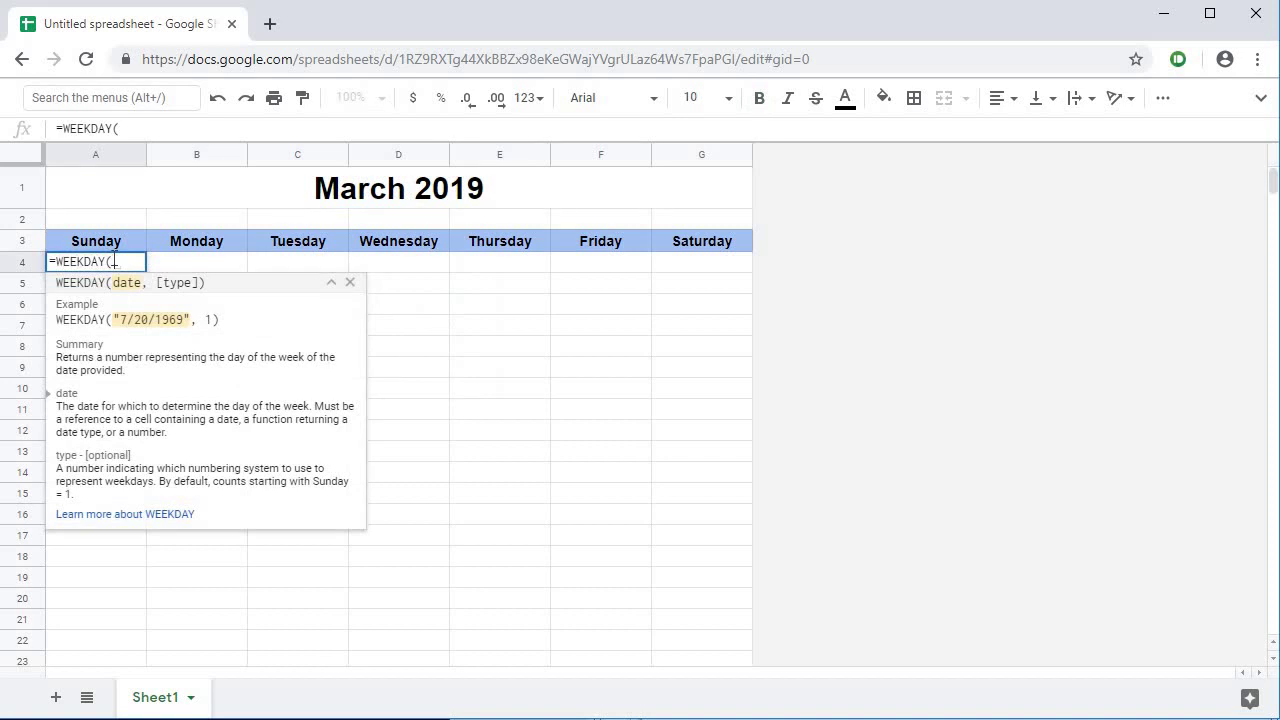
pyautogui.write('$A1')
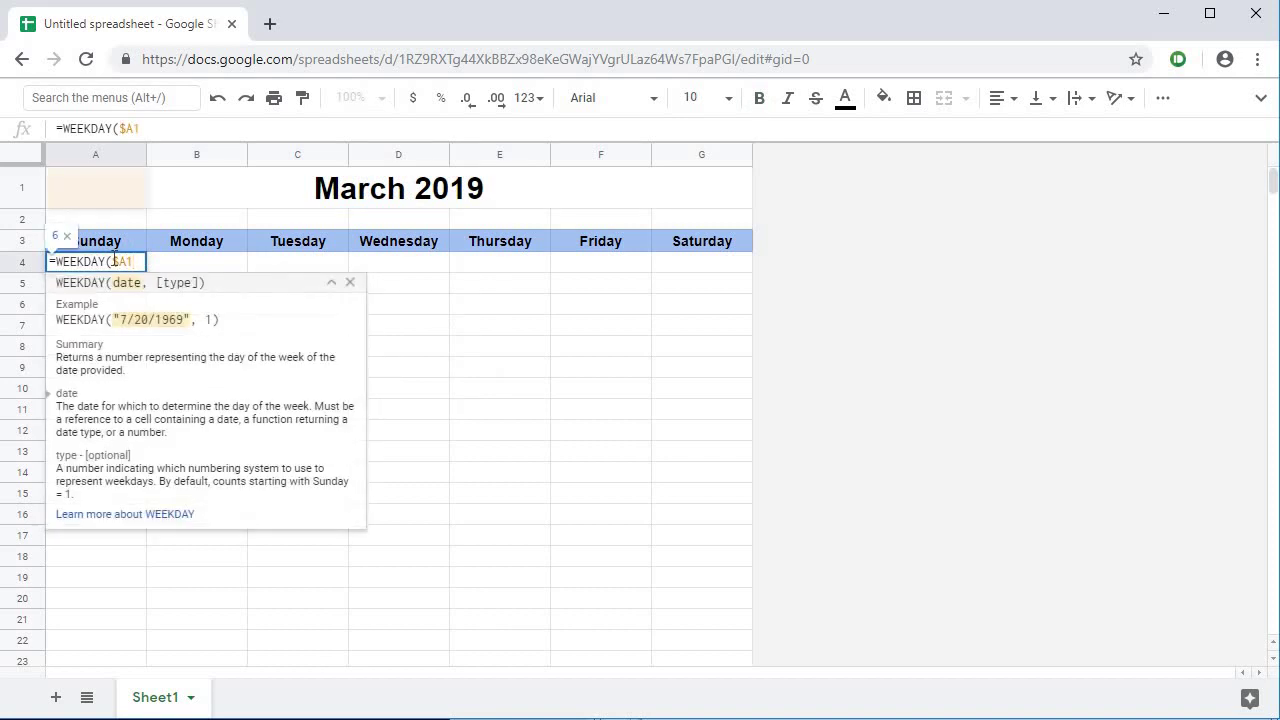
pyautogui.write(')')
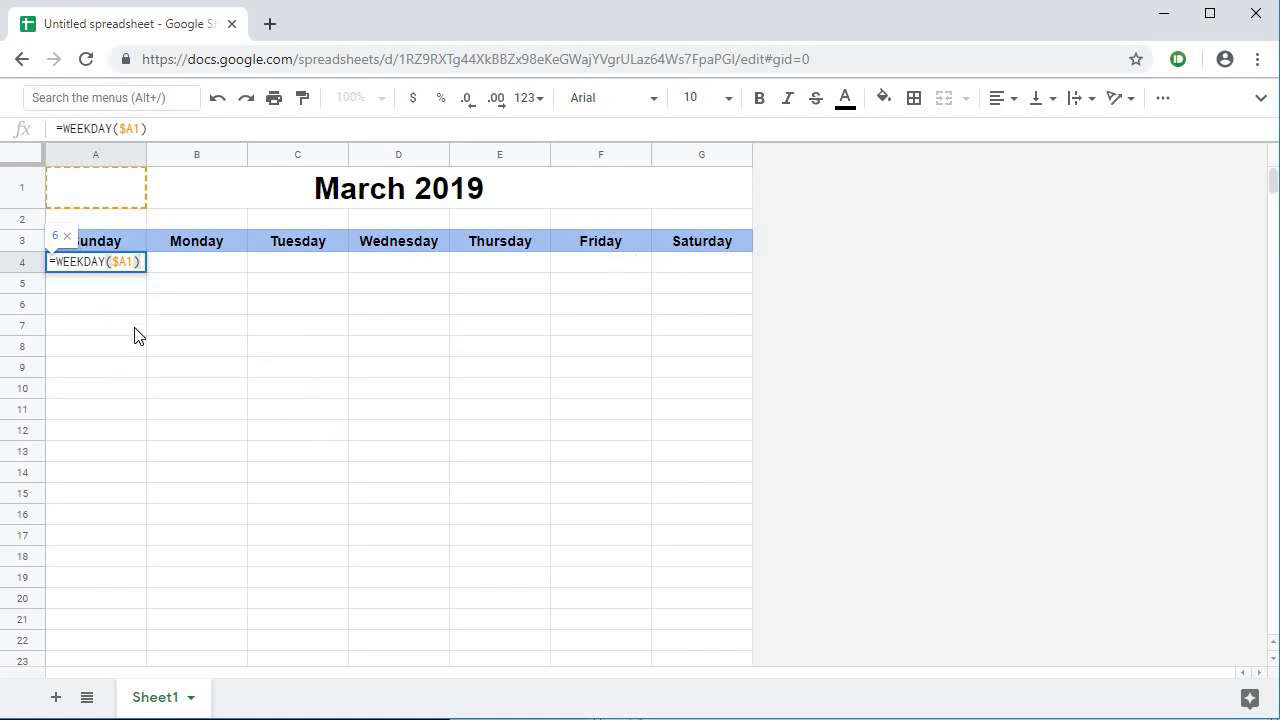
# Step: Wrap the WEEKDAY formula in cell A4 in an IF test, giving =IF(WEEKDAY($A1)=COLUMN(),1,"")
pyautogui.click(56, 262)
pyautogui.write('IF(')
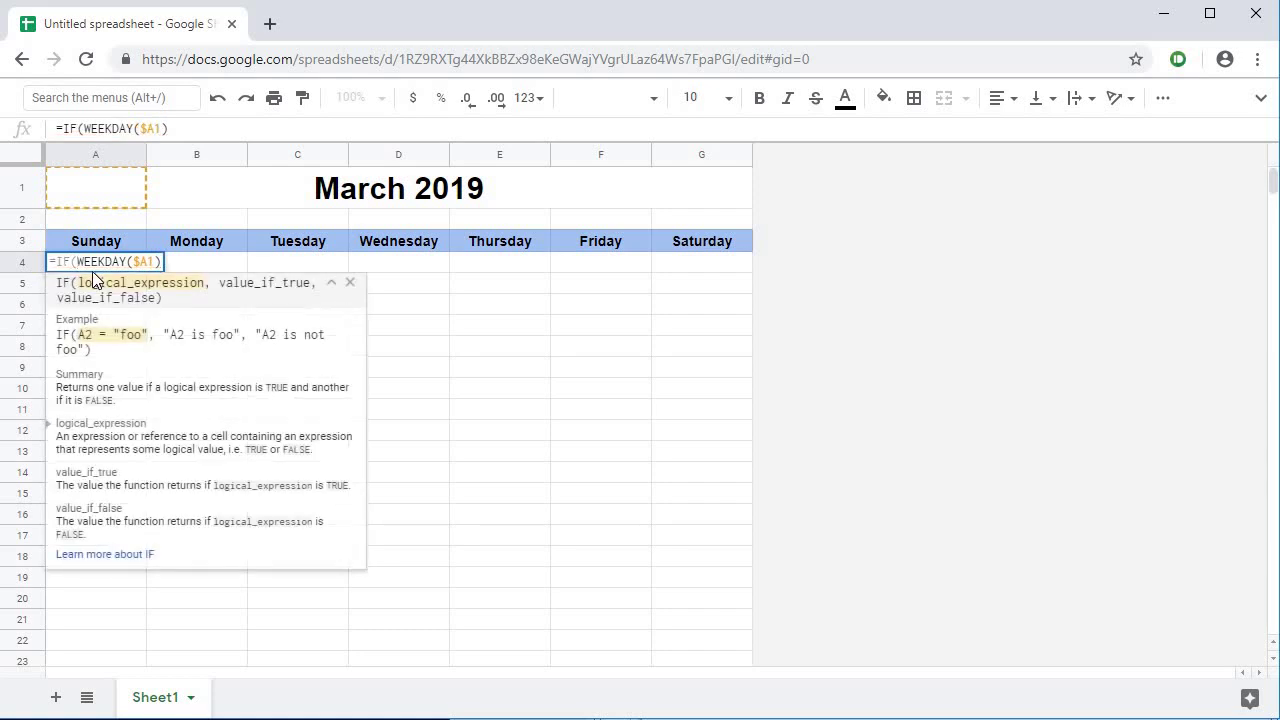
pyautogui.press('Right')
pyautogui.press('Left')
pyautogui.write('=COLU')
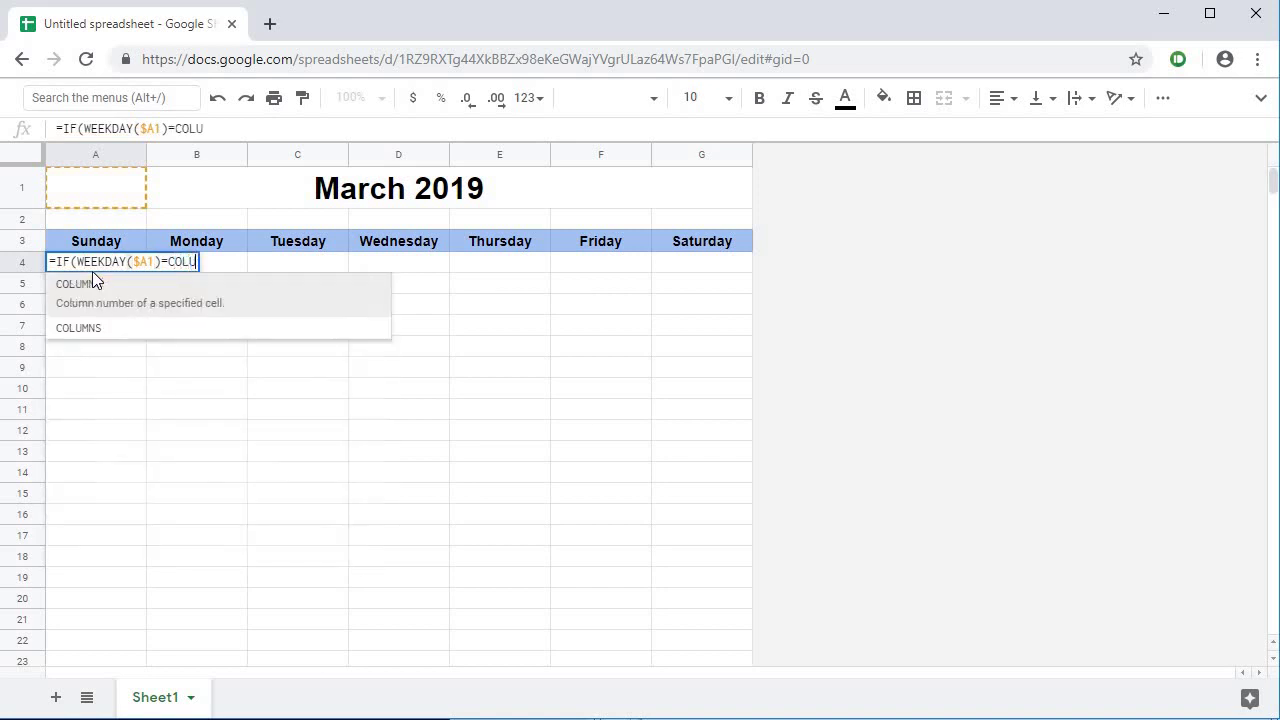
pyautogui.write('MN()')
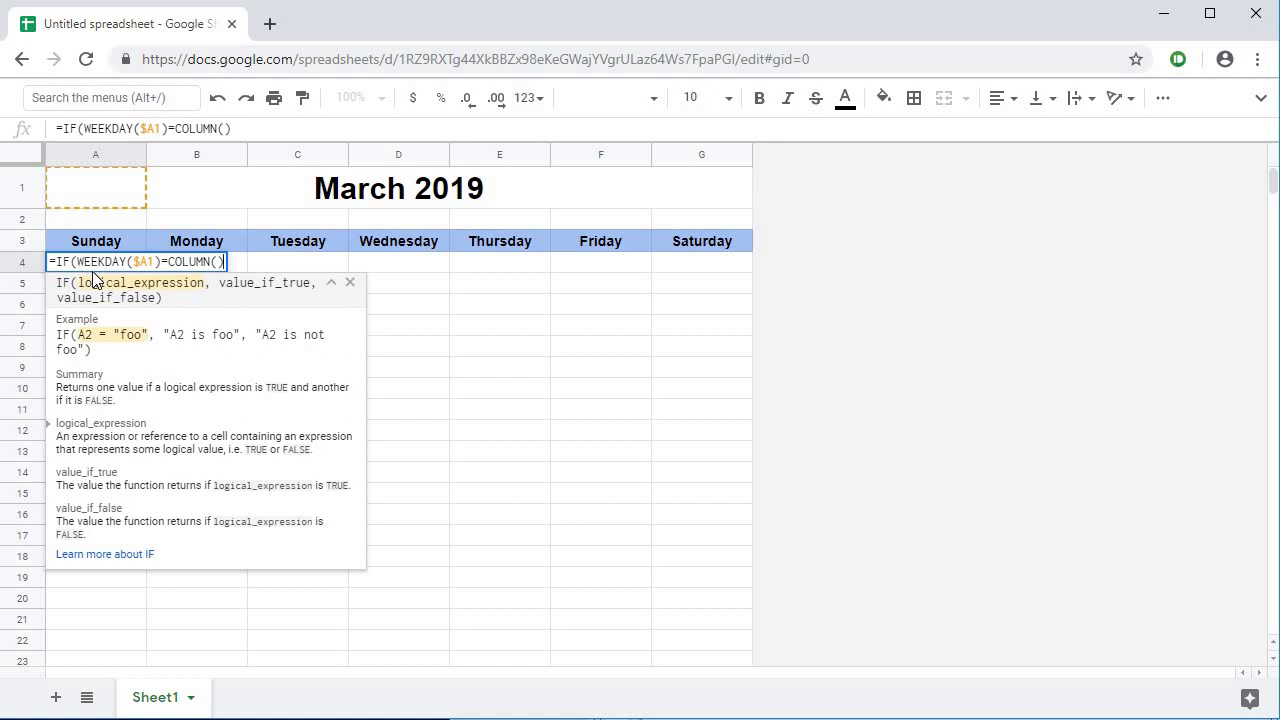
pyautogui.write(',')
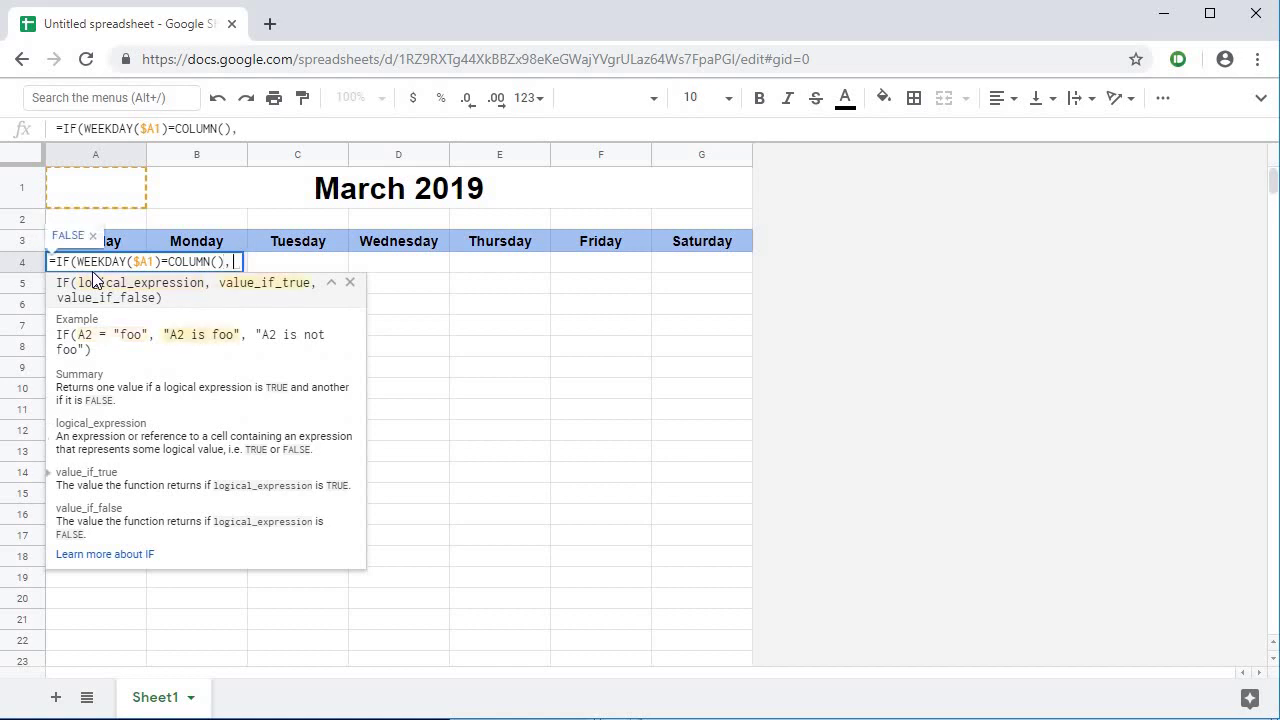
pyautogui.write('1,"")')
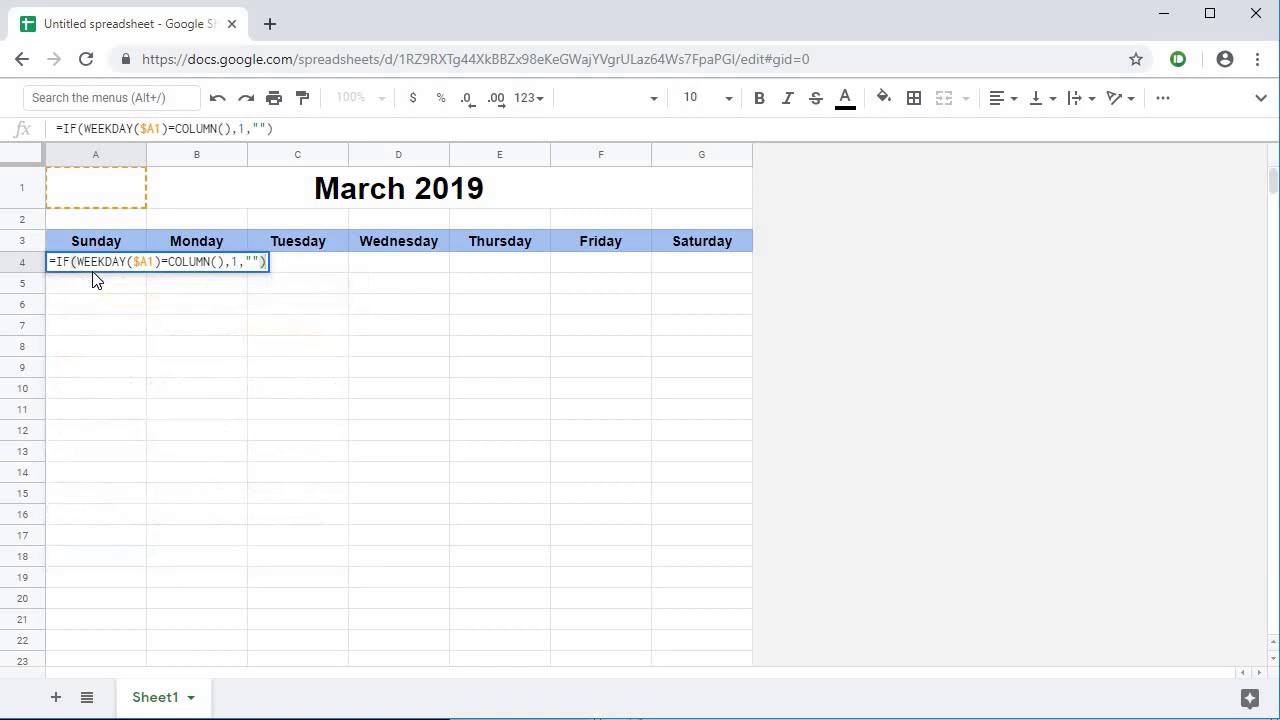
pyautogui.press('Return')
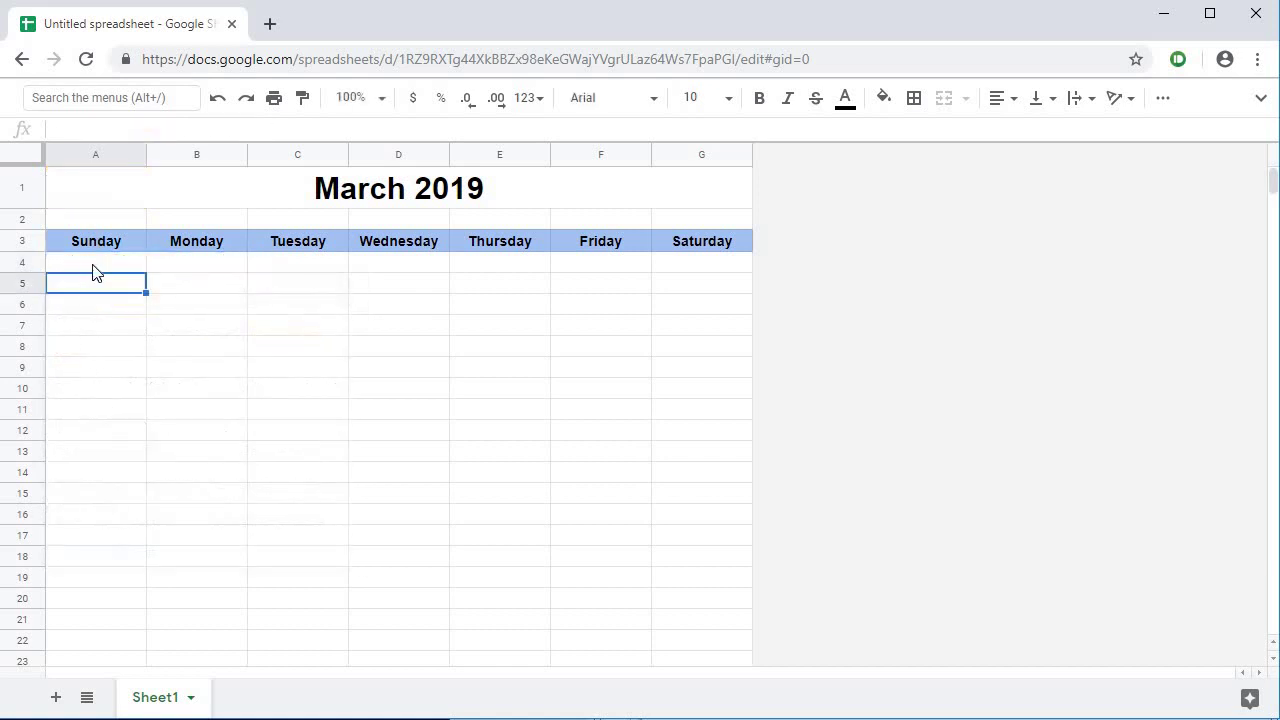
# Step: Copy the IF formula from cell A4 into cells B4 through G4
pyautogui.click(94, 268)
pyautogui.hotkey('ctrl', 'c')
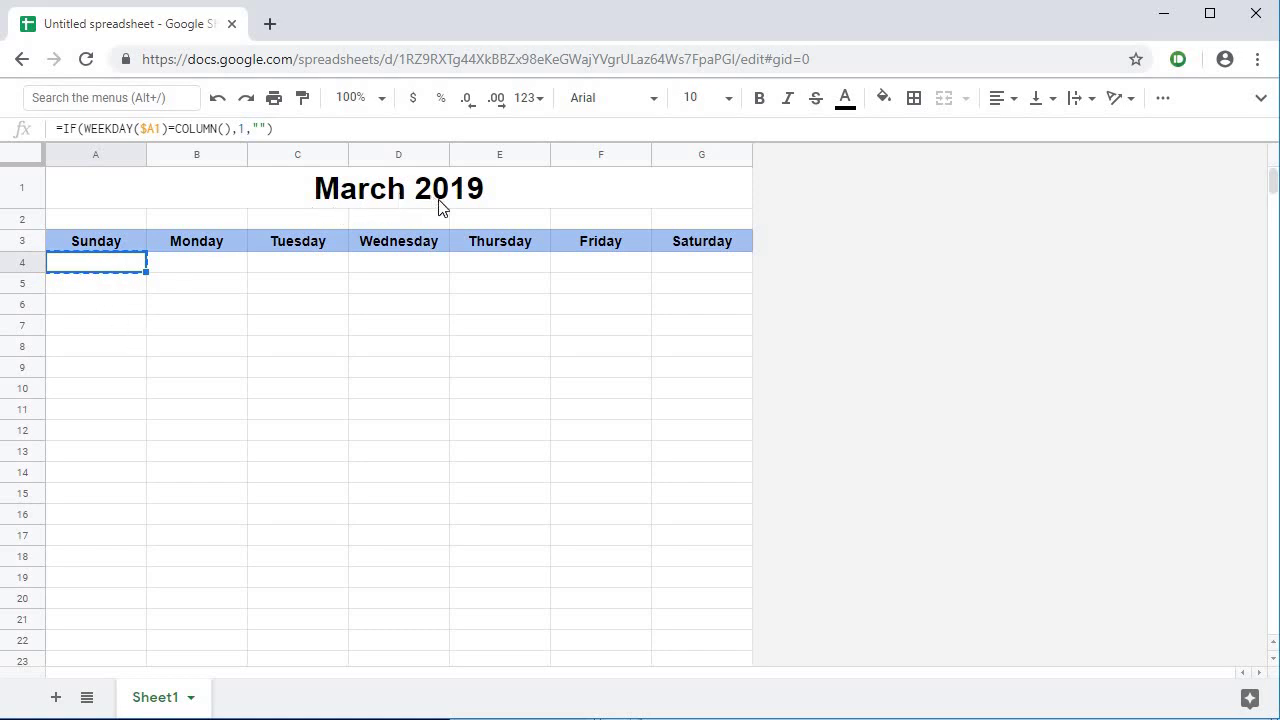
pyautogui.click(185, 268)
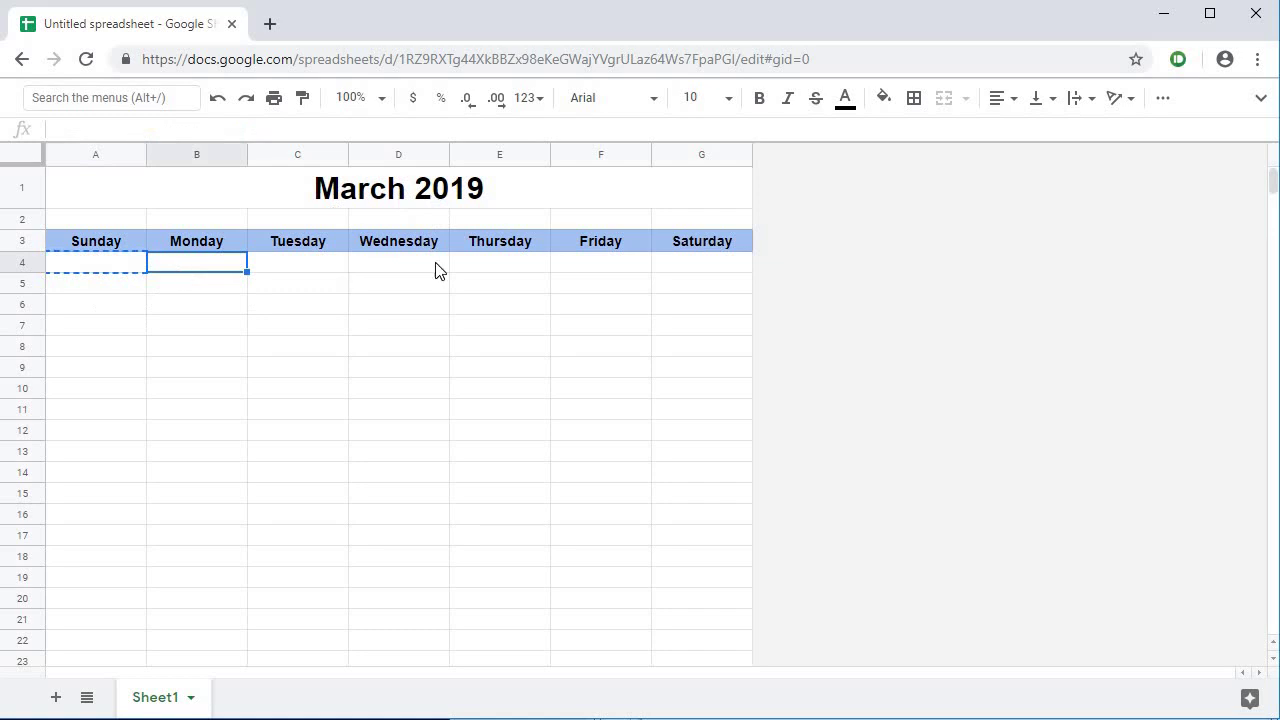
pyautogui.keyDown('shift'); pyautogui.click(690, 266); pyautogui.keyUp('shift')
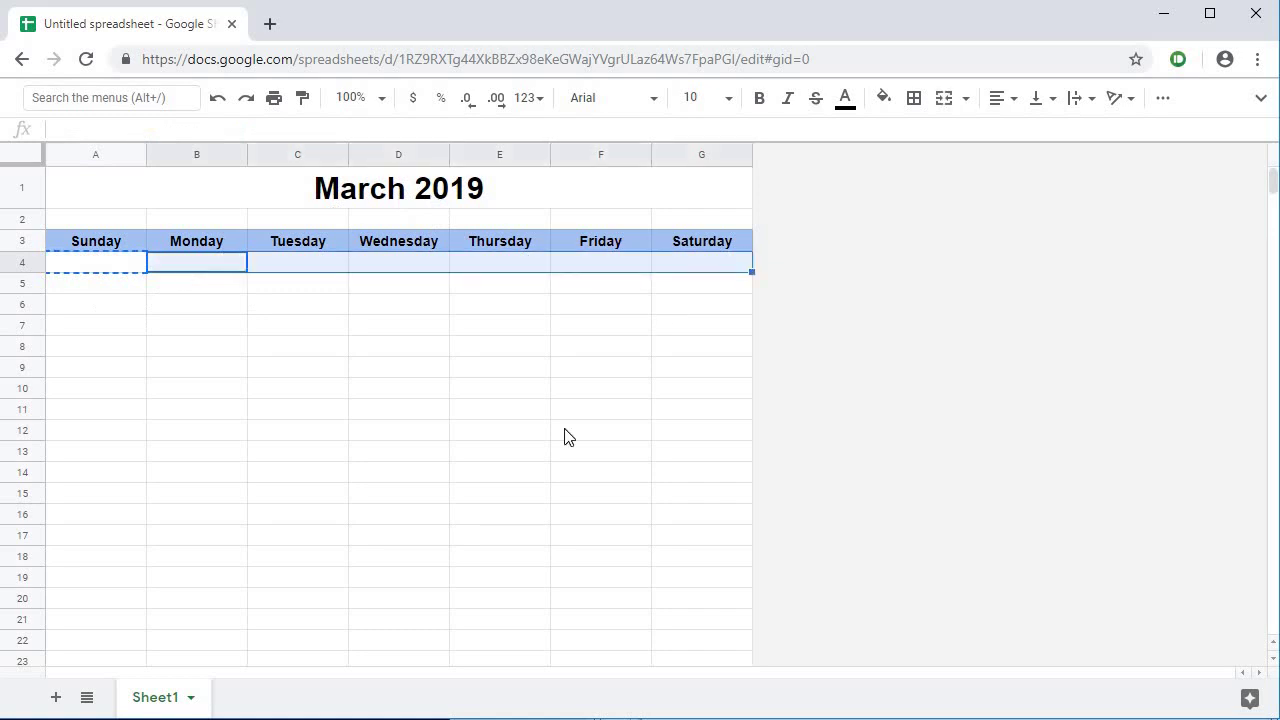
pyautogui.hotkey('ctrl', 'v')
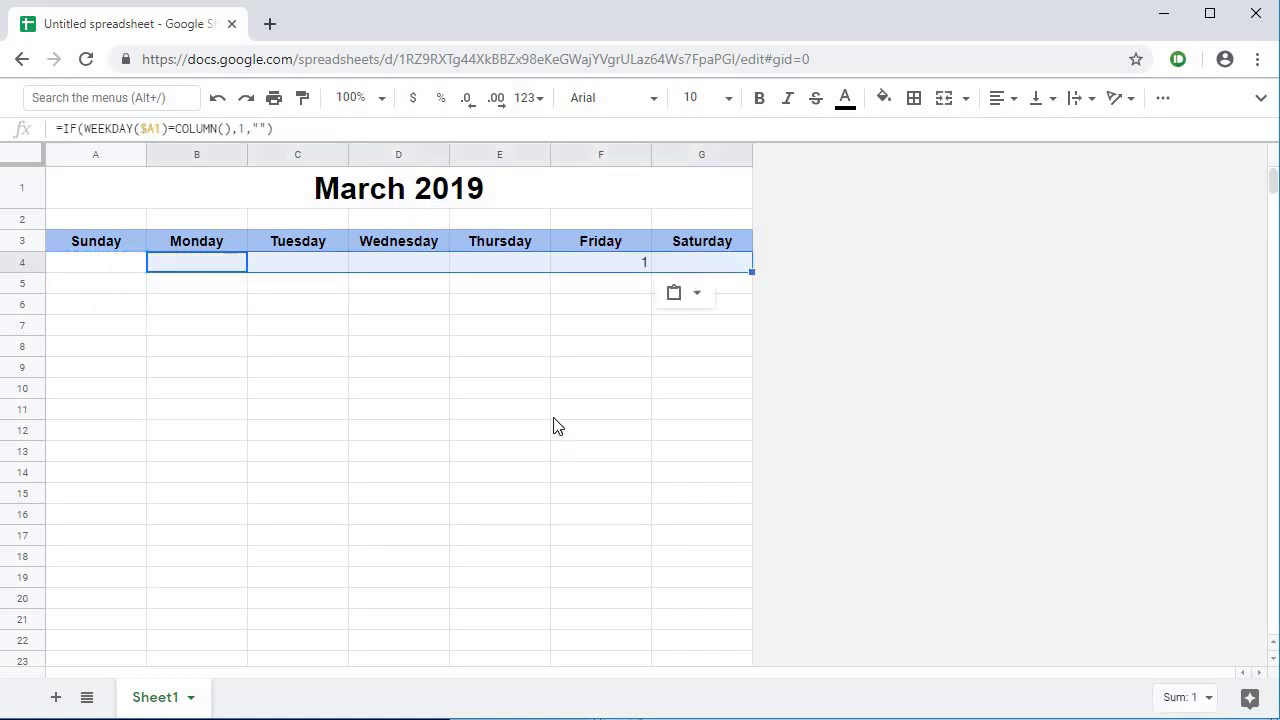
# Step: Extend the formula in cell G4 with a nested IF, giving =IF(WEEKDAY($A1)=COLUMN(),1,IF(ABS(F4)>0,F4+1,""))
pyautogui.click(619, 276)
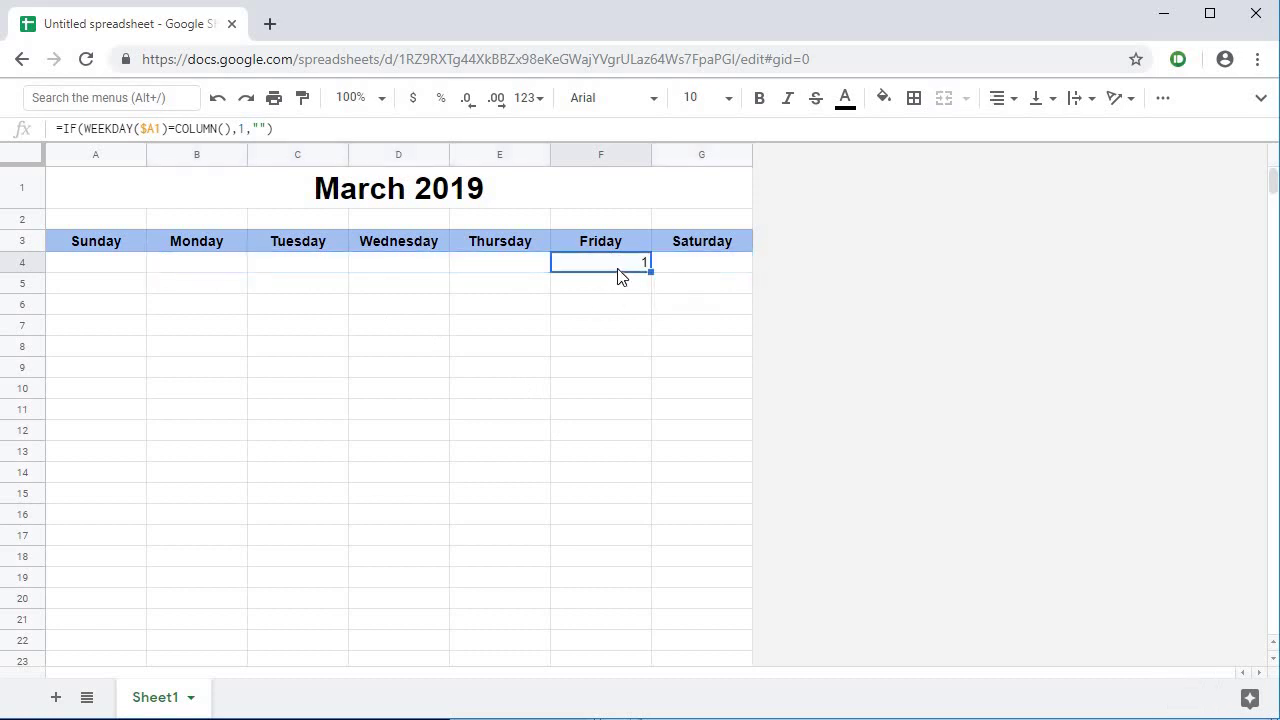
pyautogui.click(679, 268)
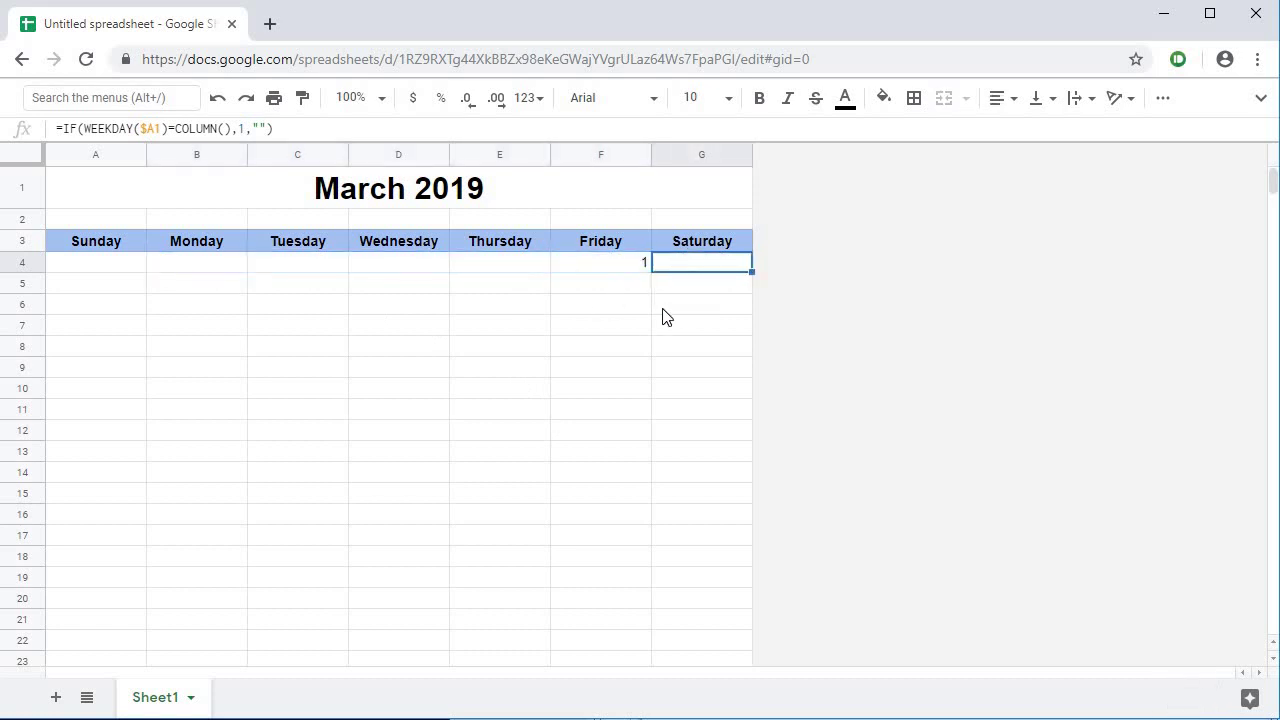
pyautogui.press('F2')
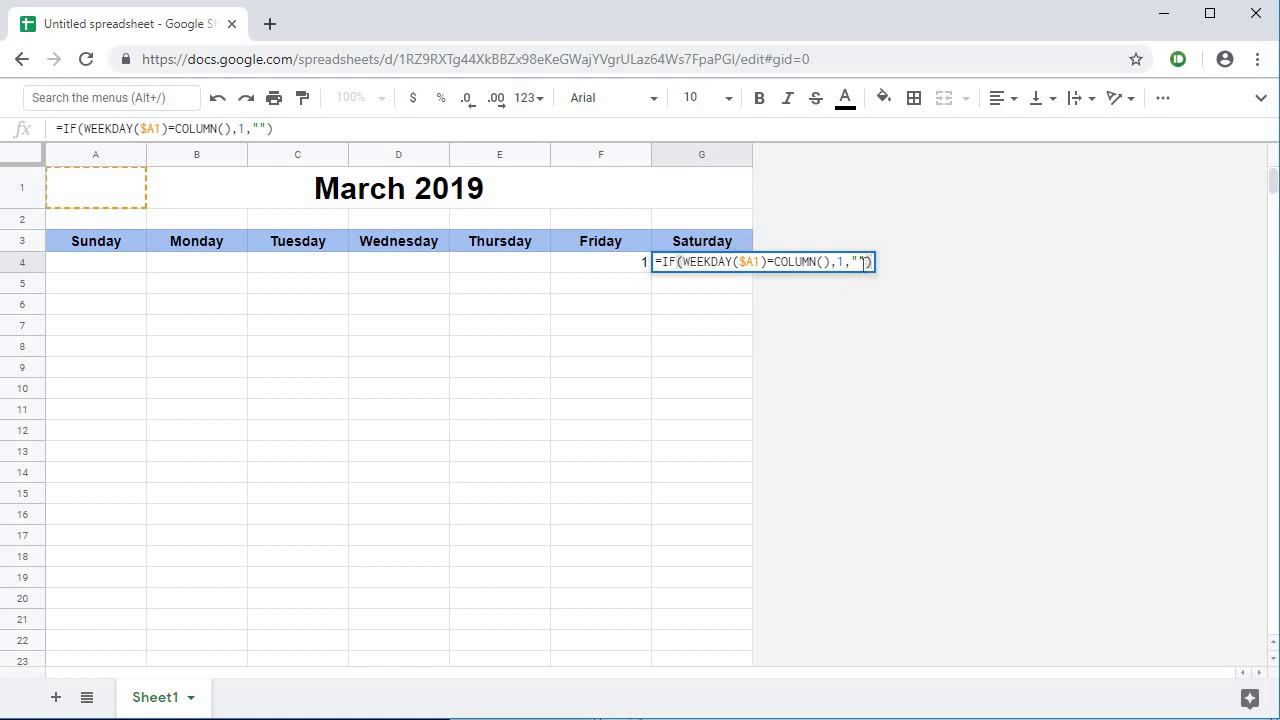
pyautogui.moveTo(851, 262); pyautogui.dragTo(866, 262)
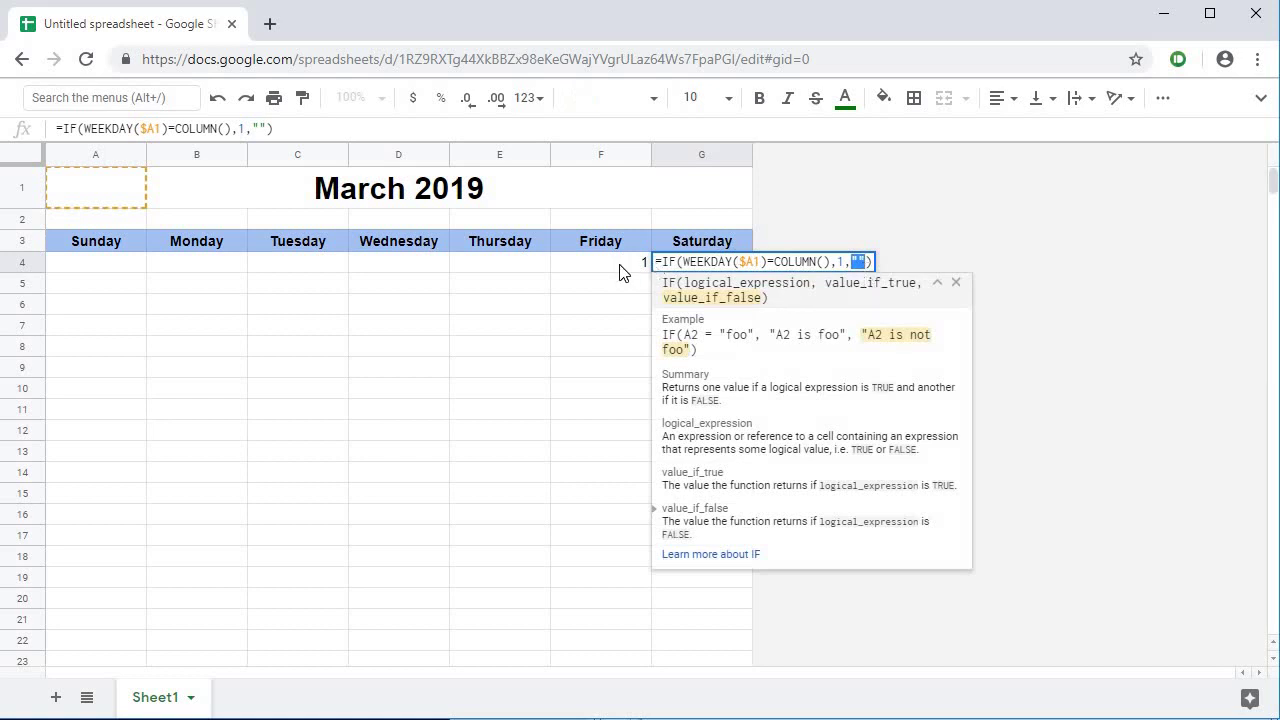
pyautogui.write('IF')
pyautogui.click(856, 289)
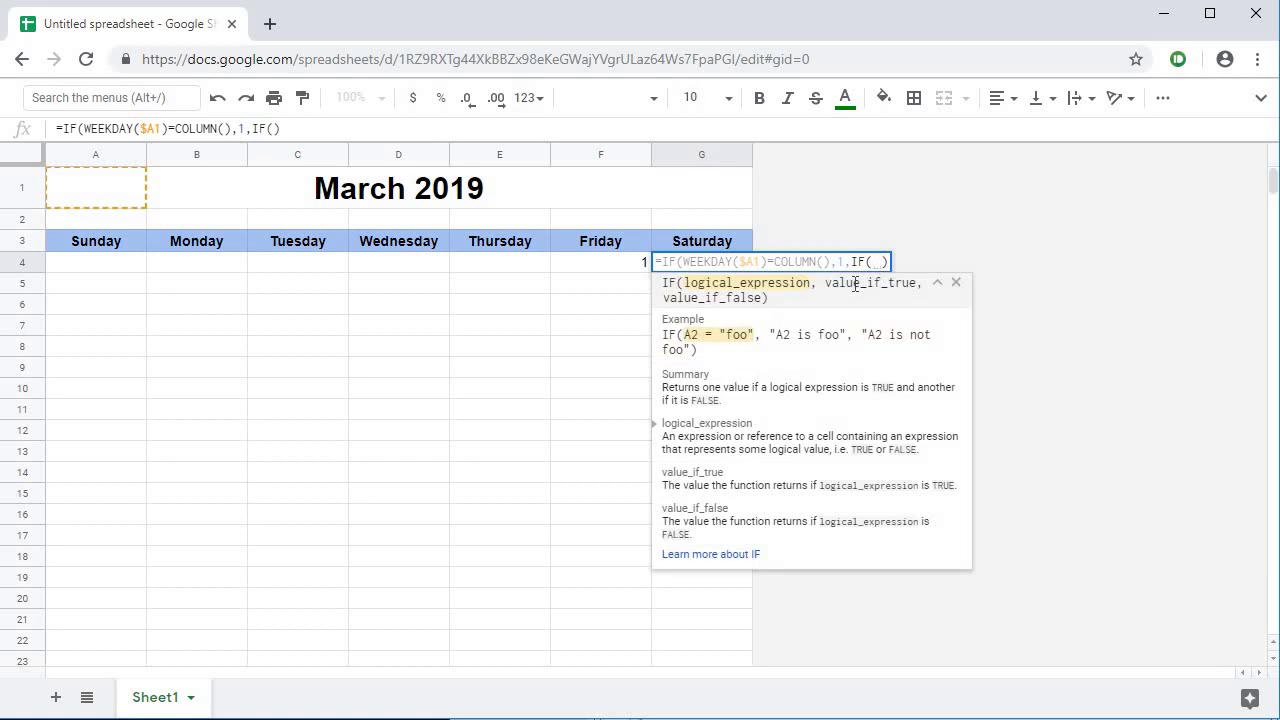
pyautogui.write('ABS(')
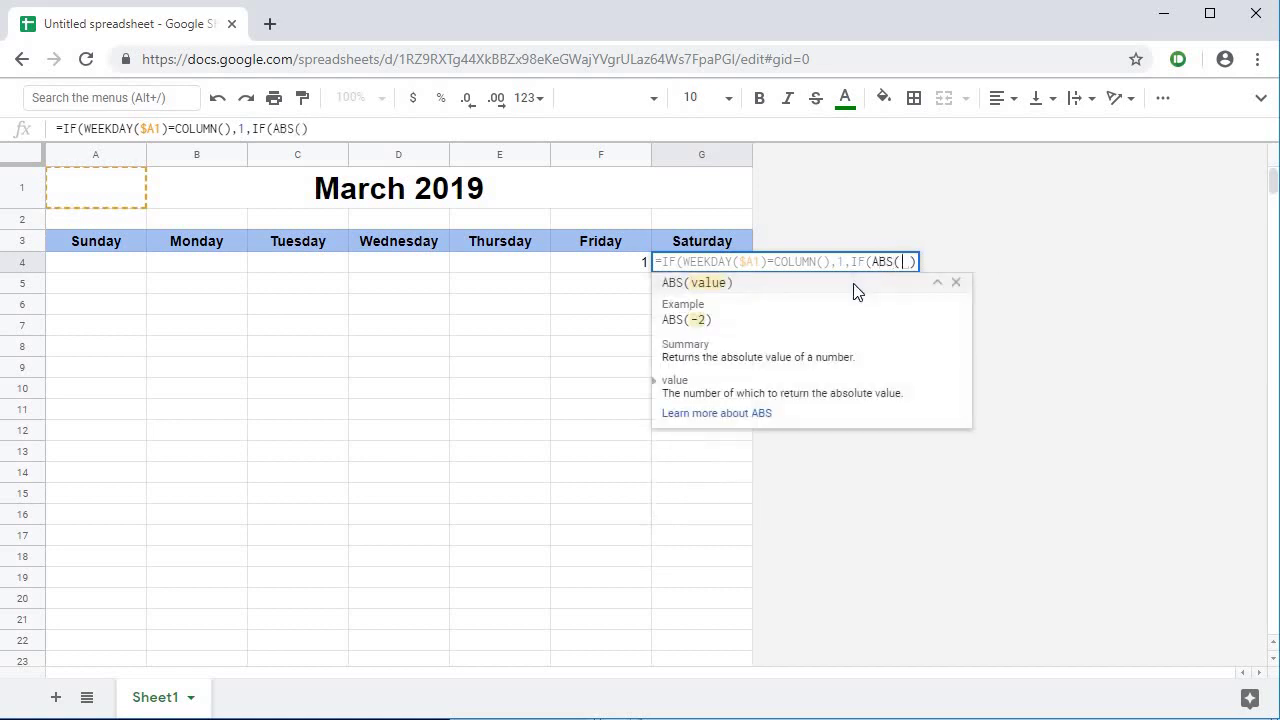
pyautogui.write('F4)')
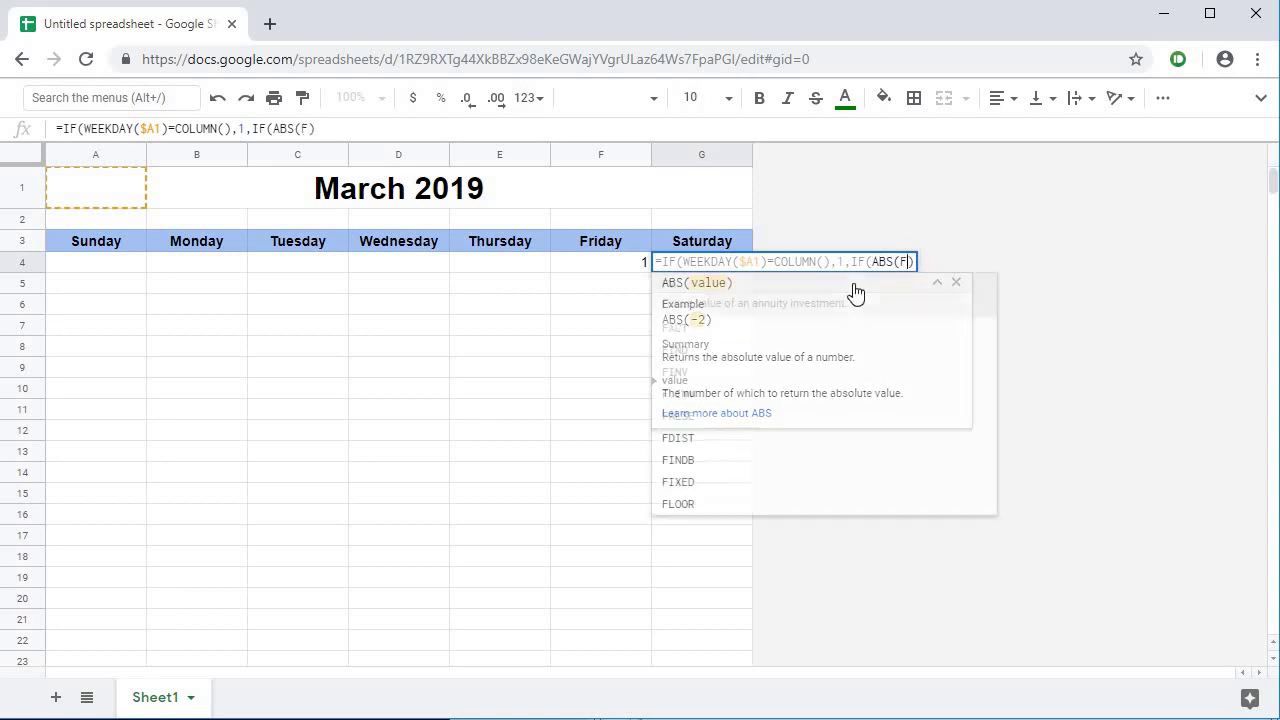
pyautogui.write('>0')
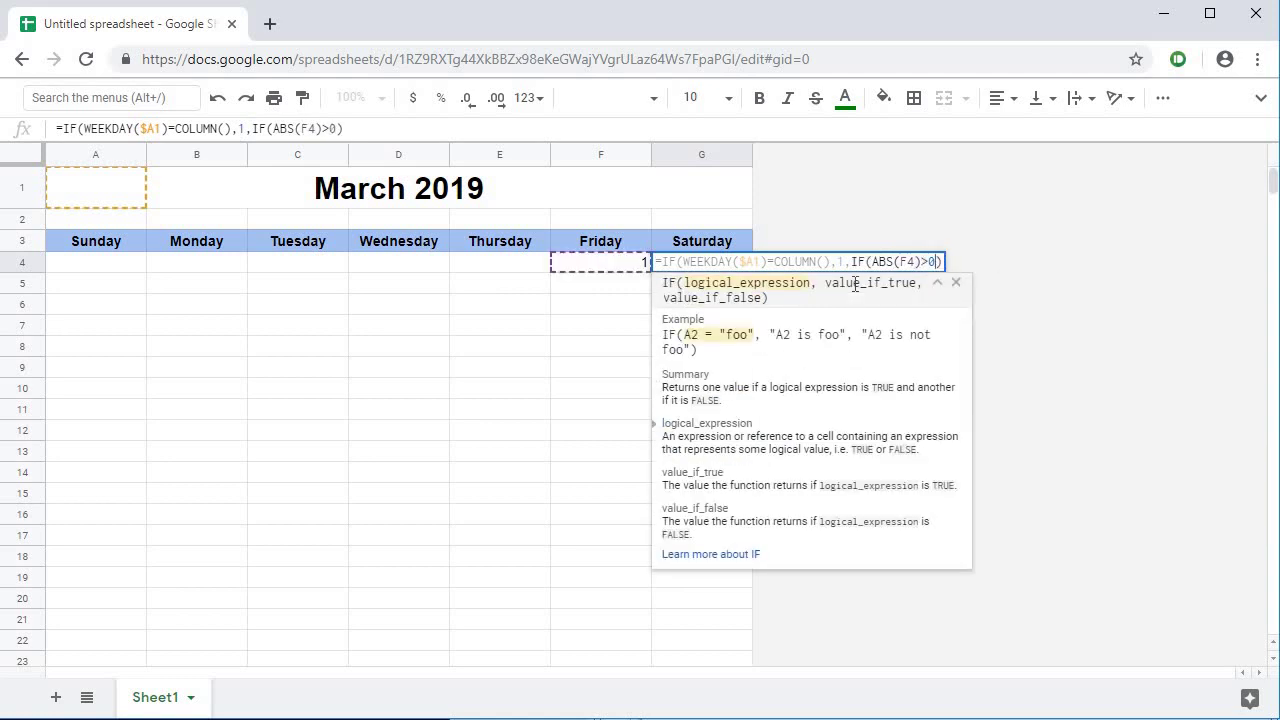
pyautogui.write(',F4+')
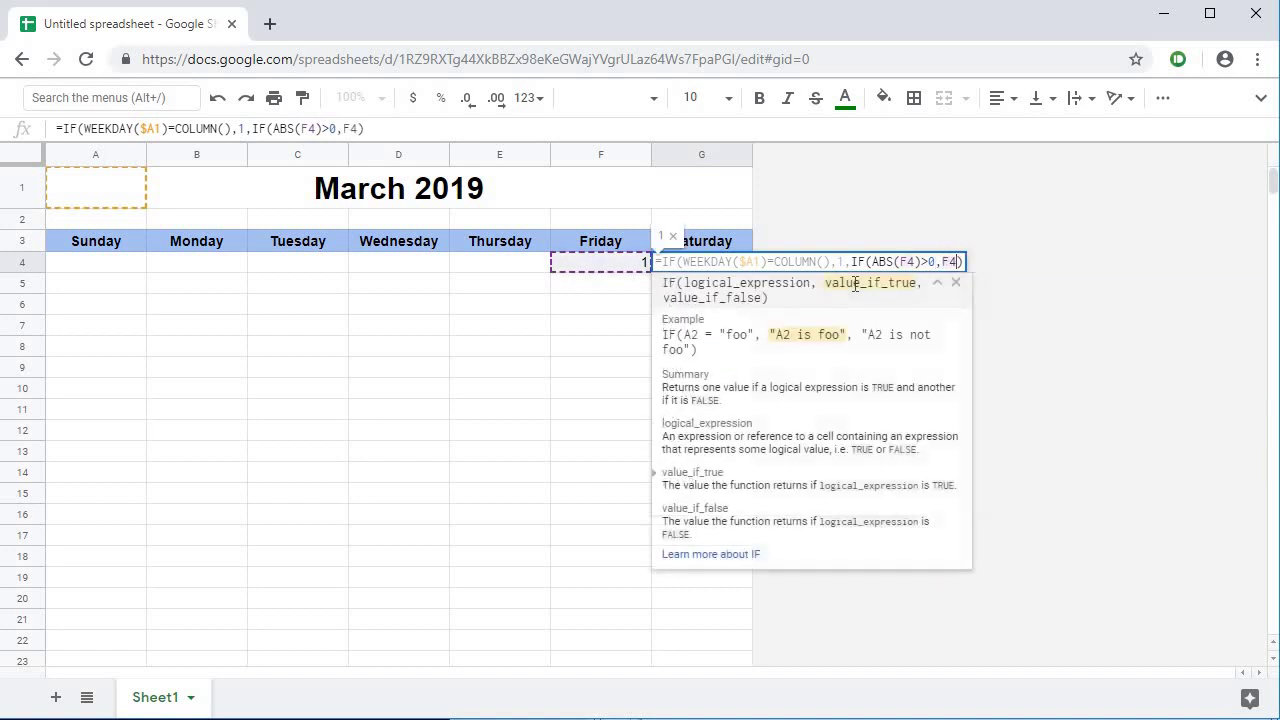
pyautogui.write('1')
pyautogui.write(',""')
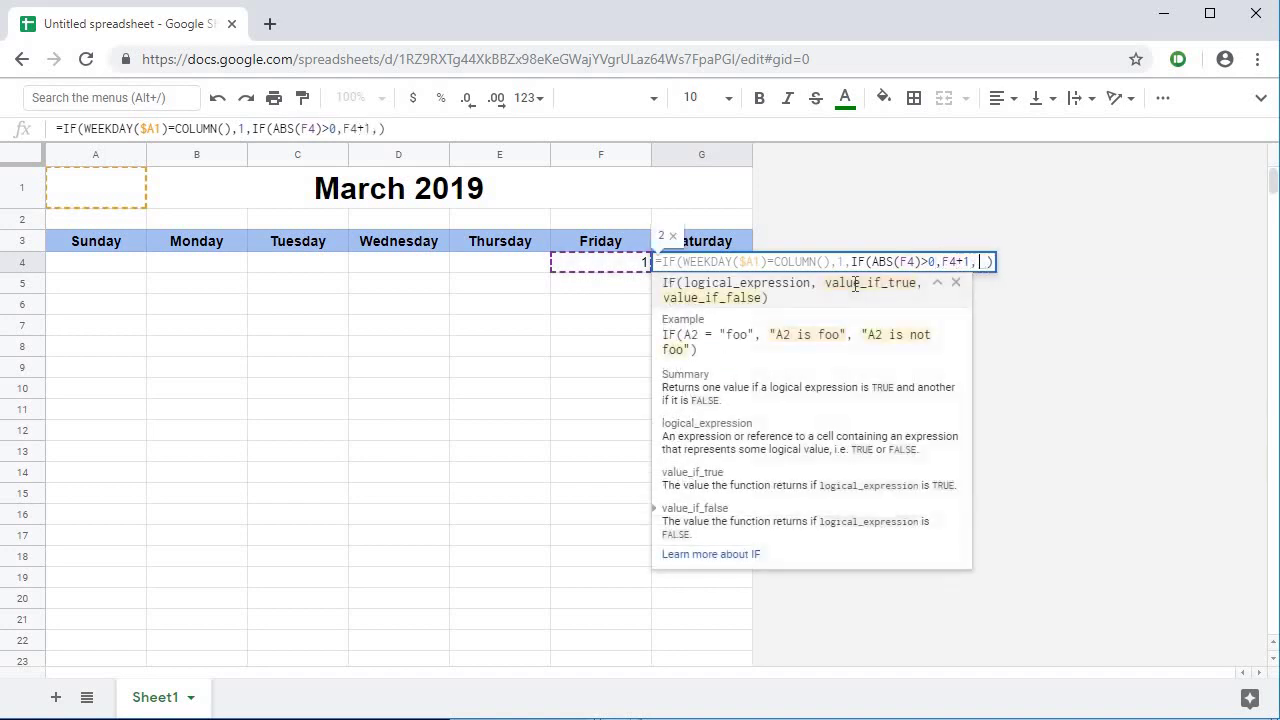
pyautogui.press('Return')
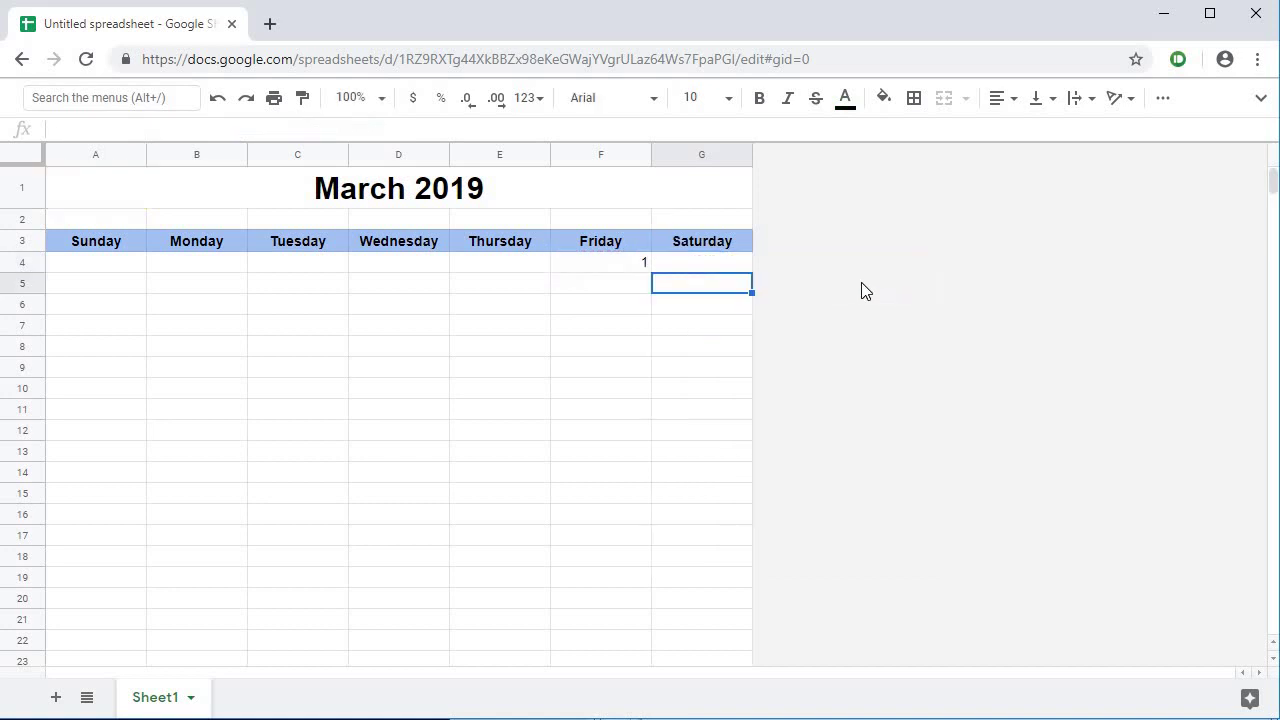
# Step: Copy the nested IF formula from cell G4 into cells B4 through F4
pyautogui.click(731, 266)
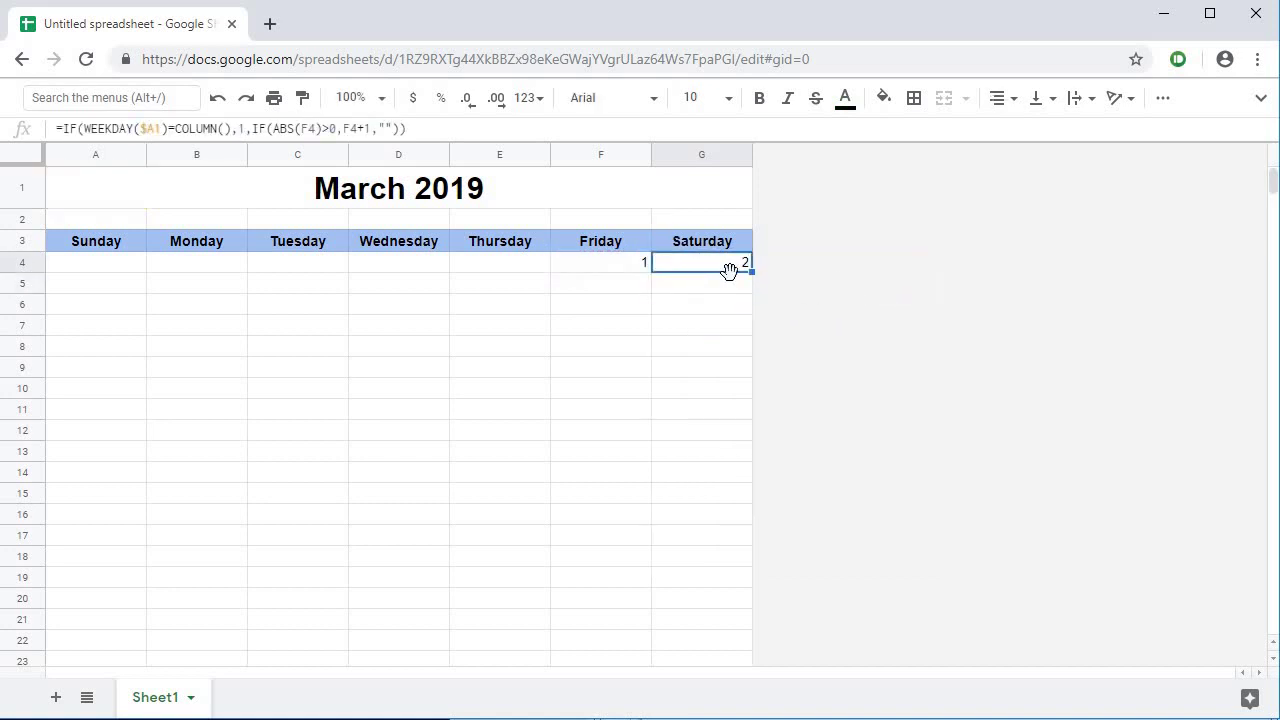
pyautogui.hotkey('ctrl', 'c')
pyautogui.click(616, 266)
pyautogui.keyDown('shift'); pyautogui.click(197, 270); pyautogui.keyUp('shift')
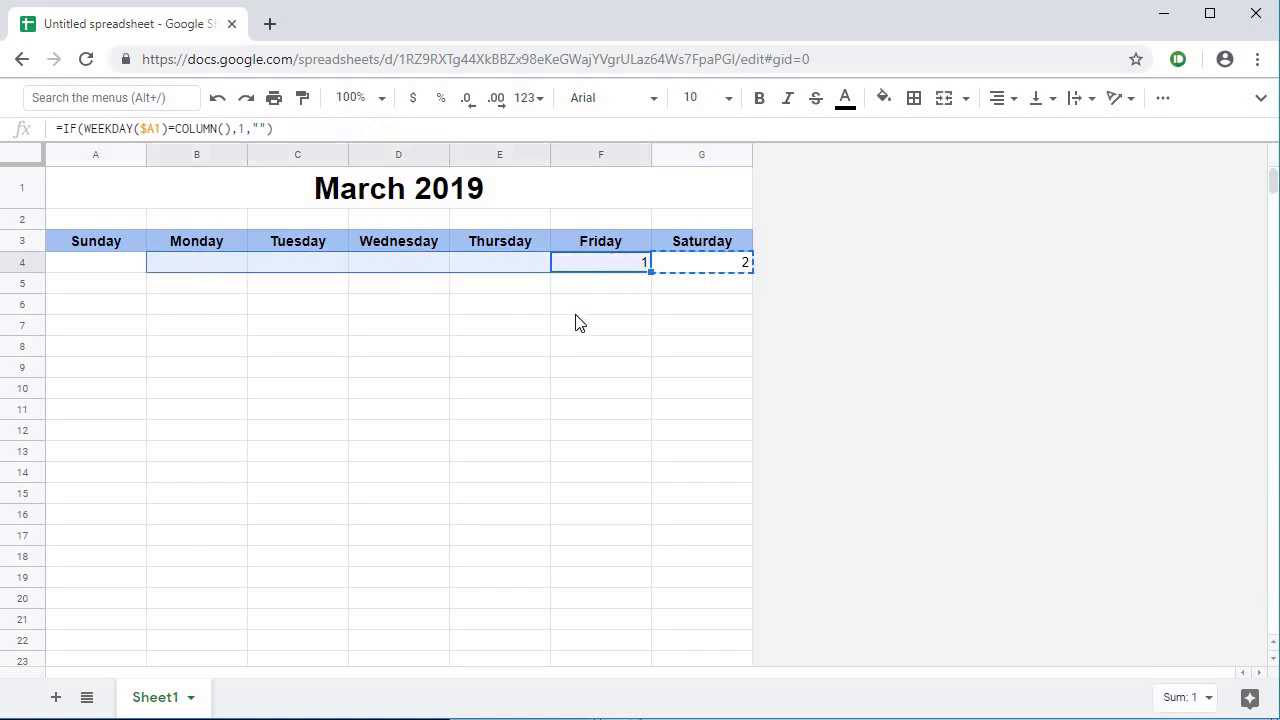
pyautogui.hotkey('ctrl', 'v')
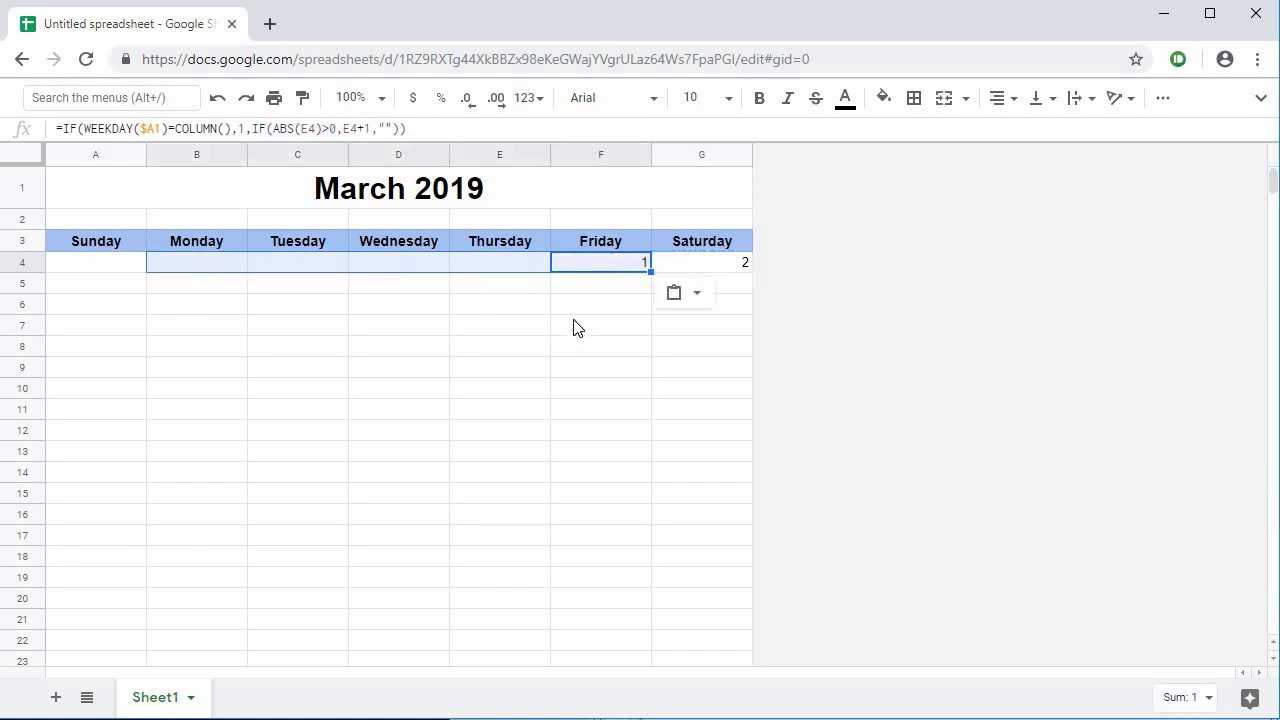
# Step: Make the day numbers in A4:G4 bold and align them to the right
pyautogui.click(108, 268)
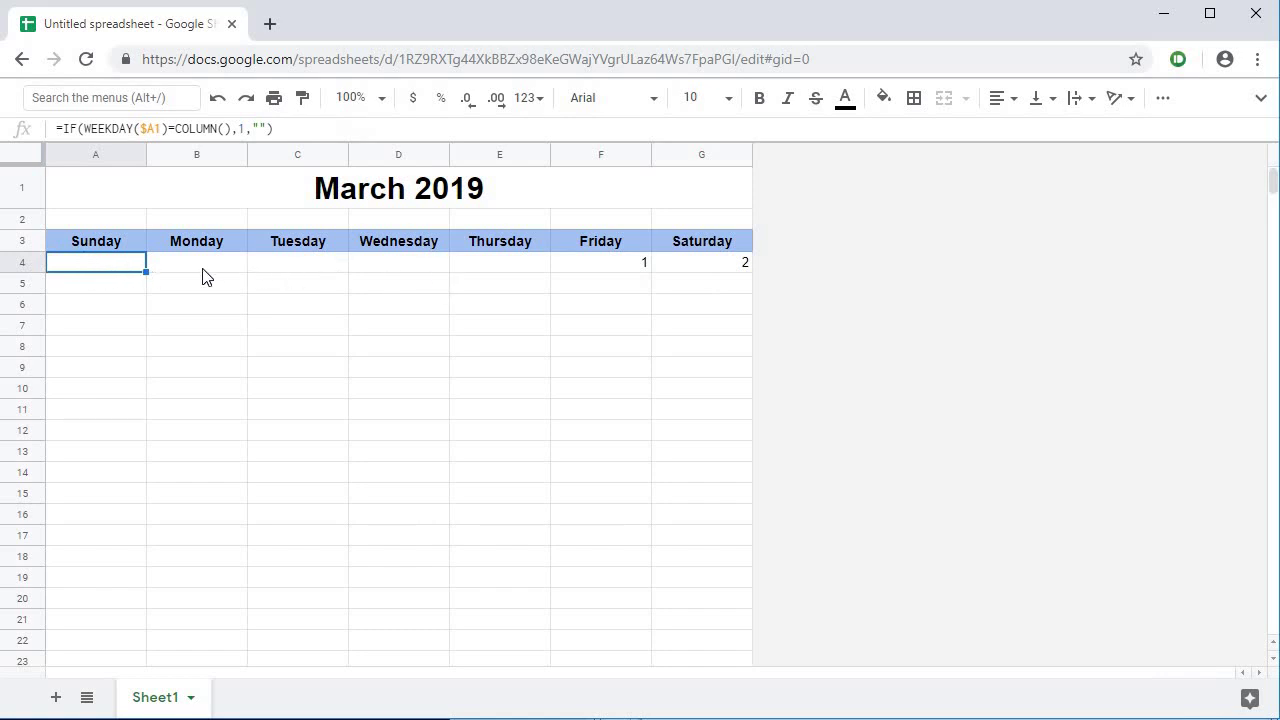
pyautogui.keyDown('shift'); pyautogui.click(687, 268); pyautogui.keyUp('shift')
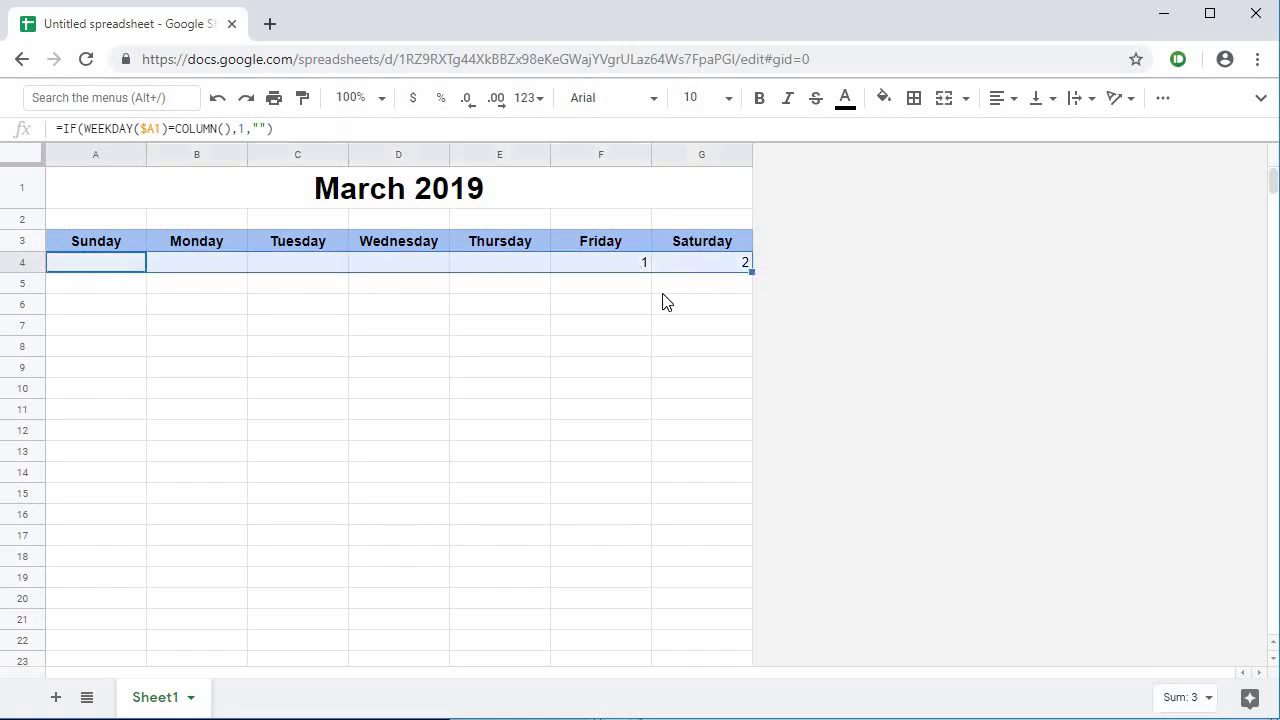
pyautogui.hotkey('ctrl', 'b')
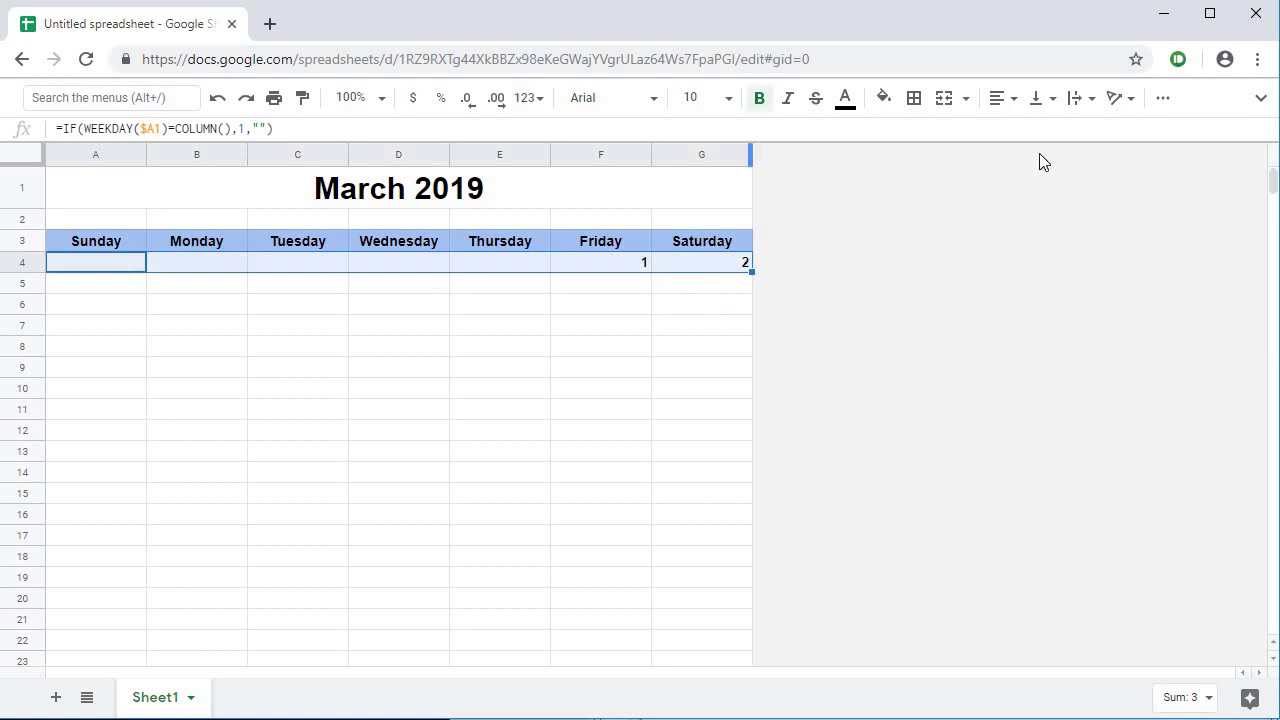
pyautogui.click(1016, 99)
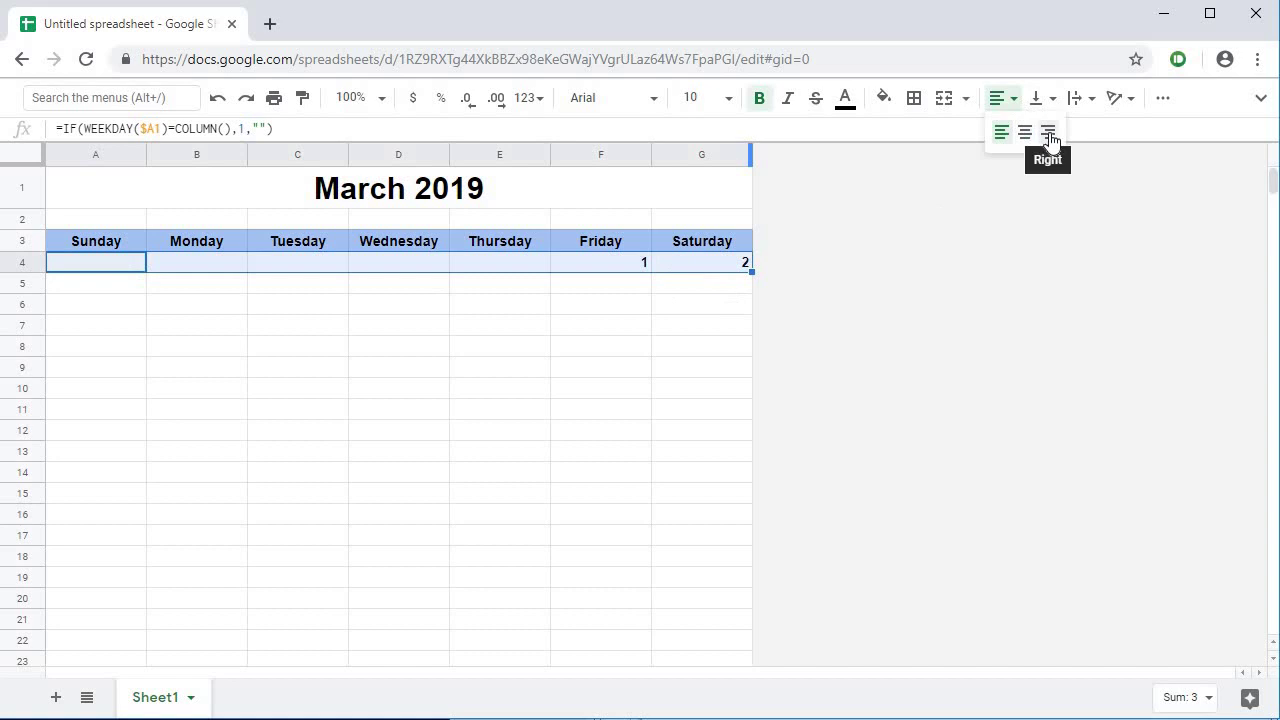
pyautogui.click(1048, 132)
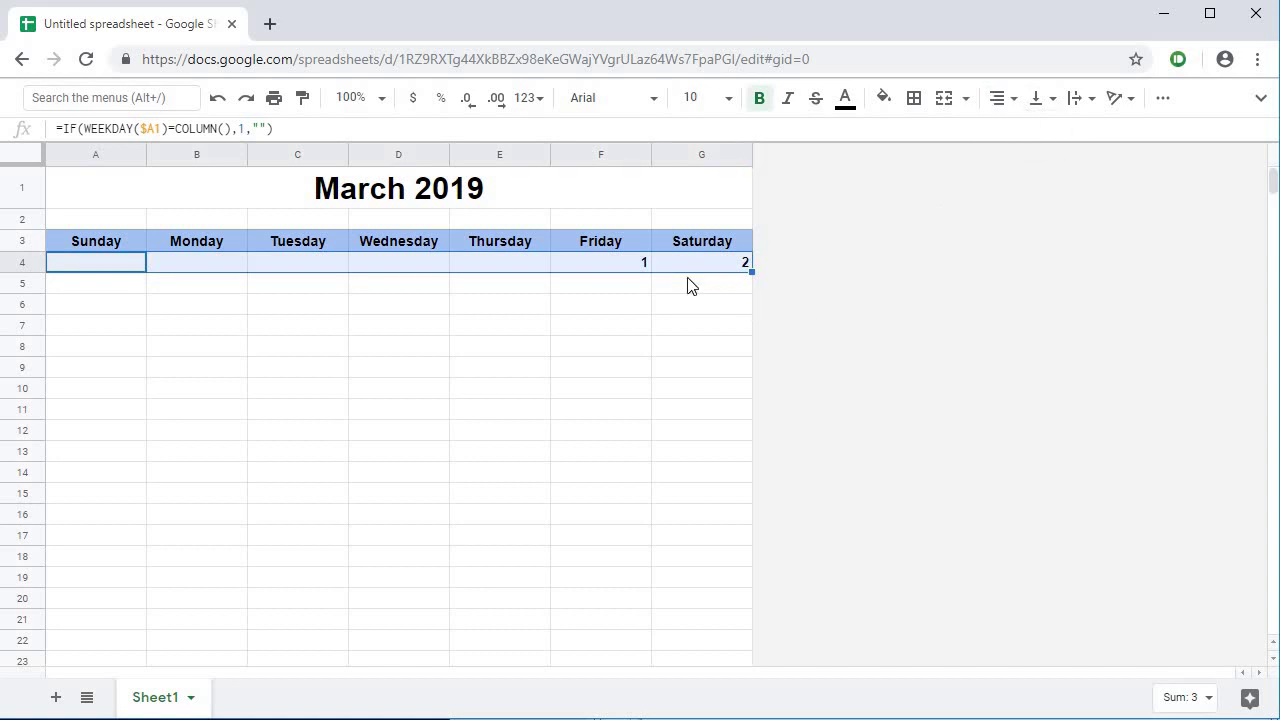
# Step: Enter the formula =DAY($A1+G4) in cell A6 for the first day of the second week
pyautogui.click(56, 289)
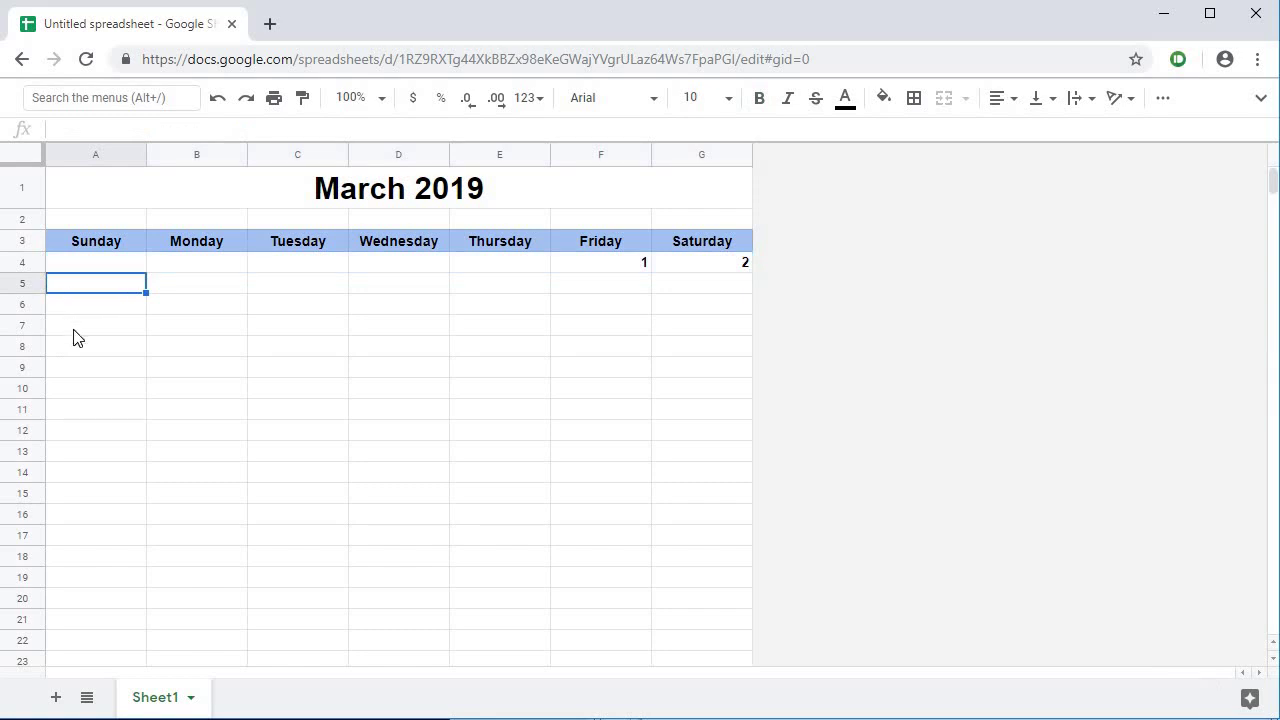
pyautogui.press('Down')
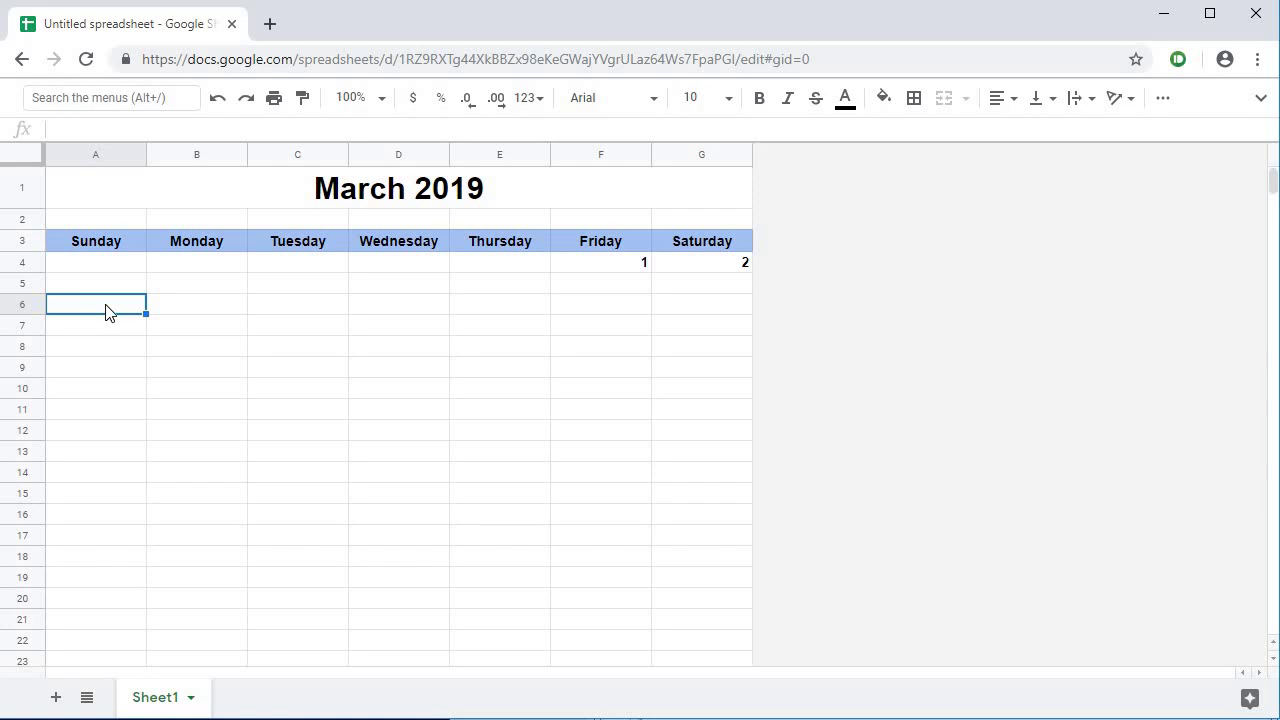
pyautogui.write('=DAY(')
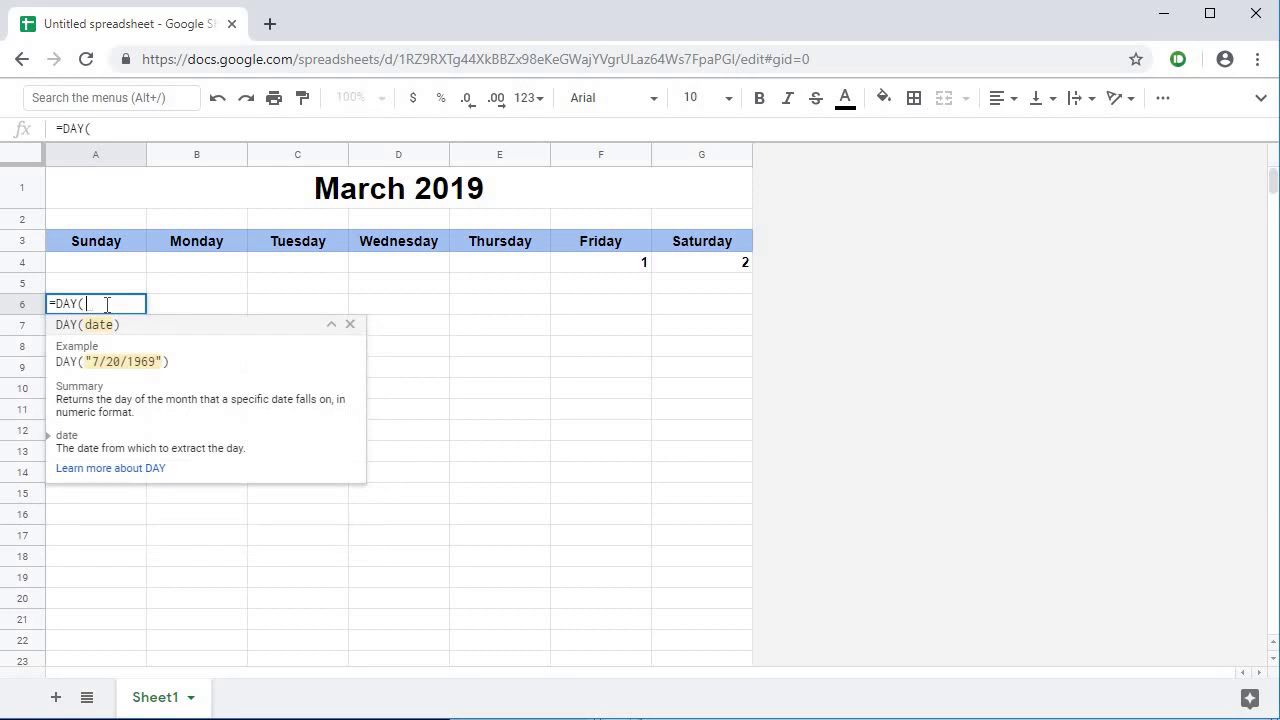
pyautogui.write('$A')
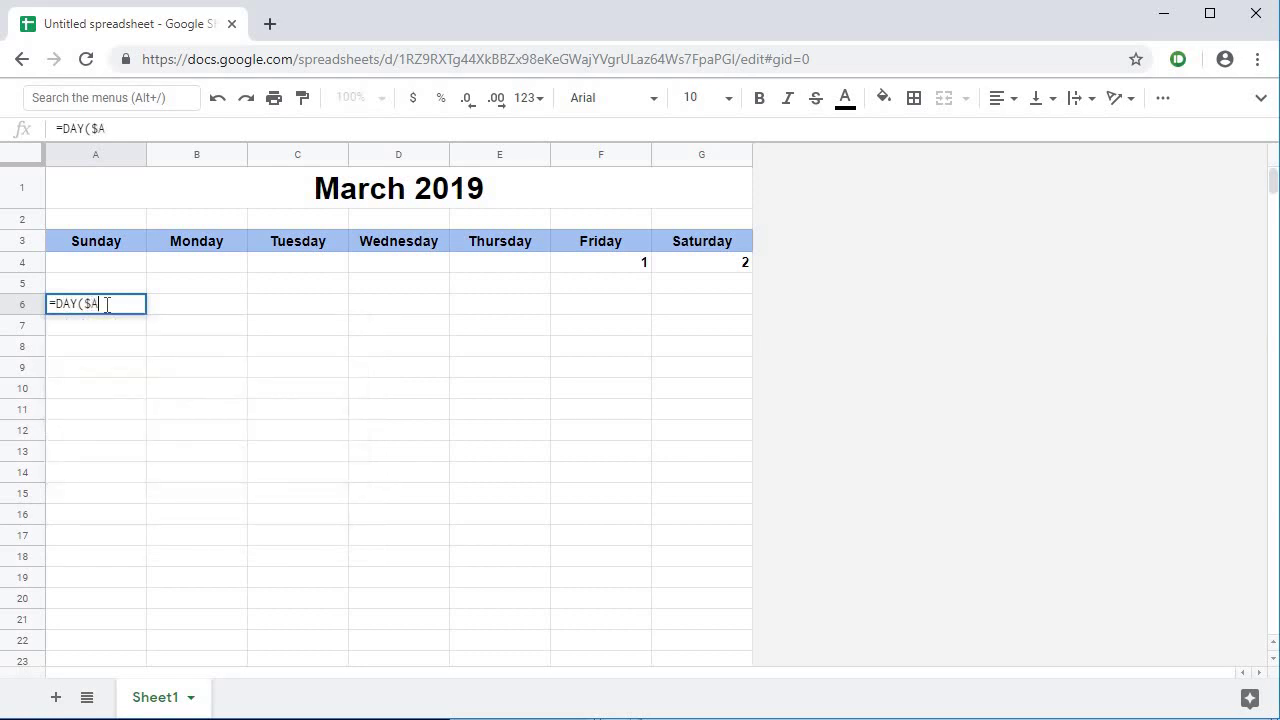
pyautogui.write('1')
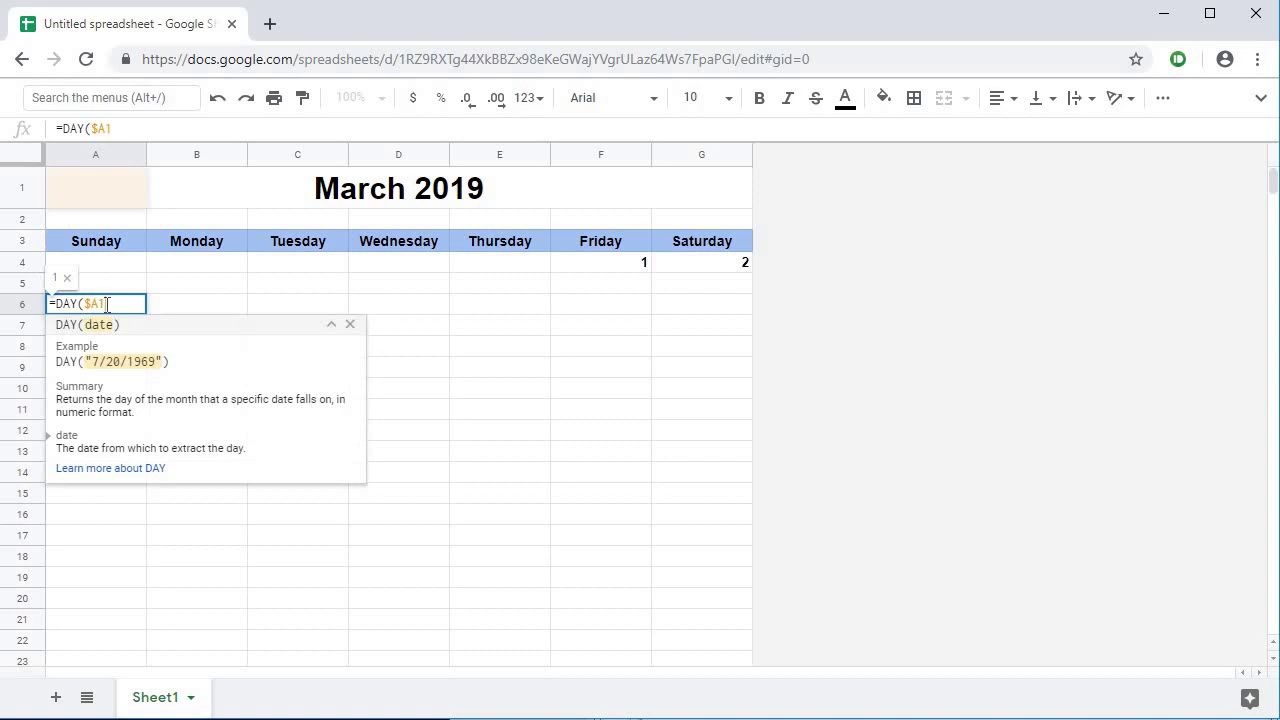
pyautogui.write('+')
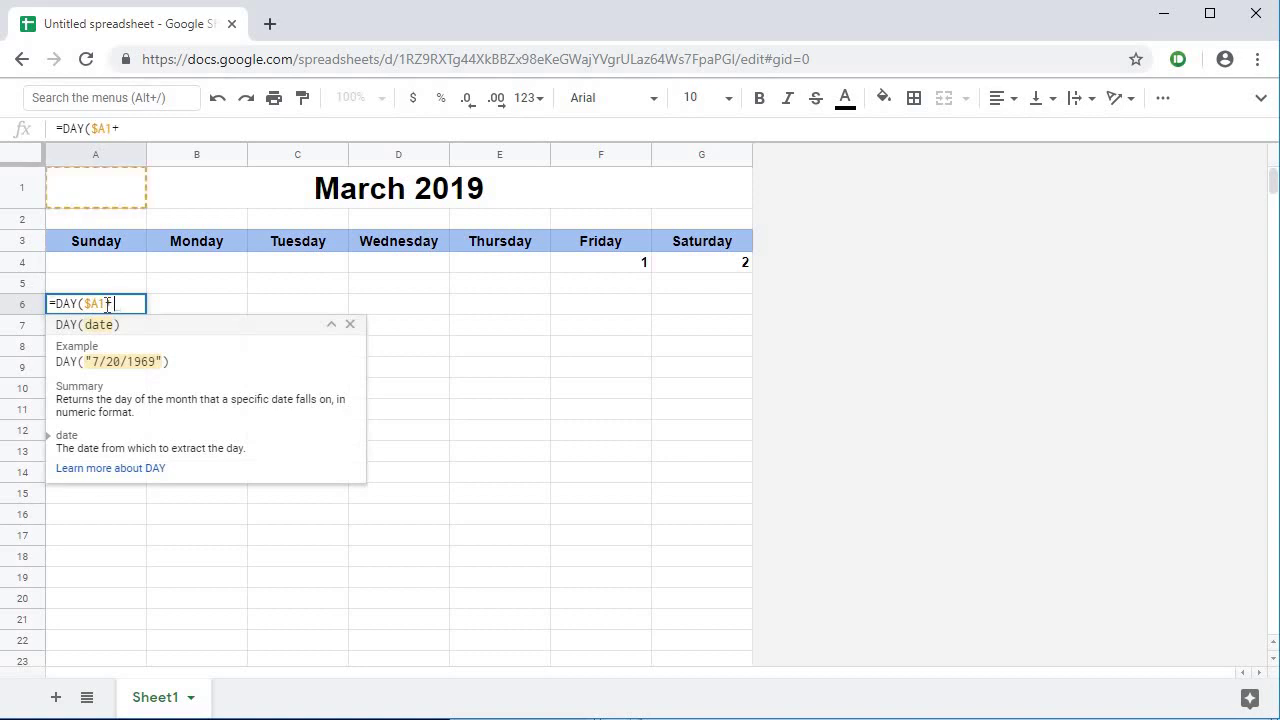
pyautogui.write('G4')
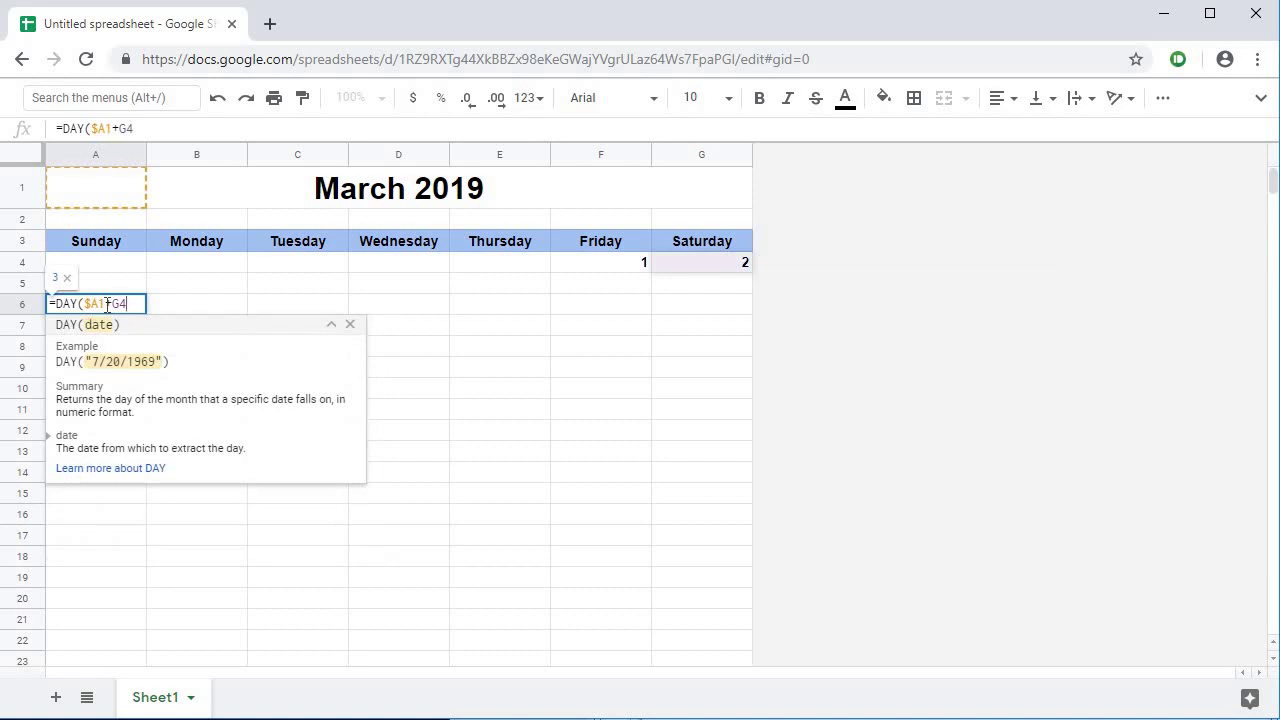
pyautogui.write(')')
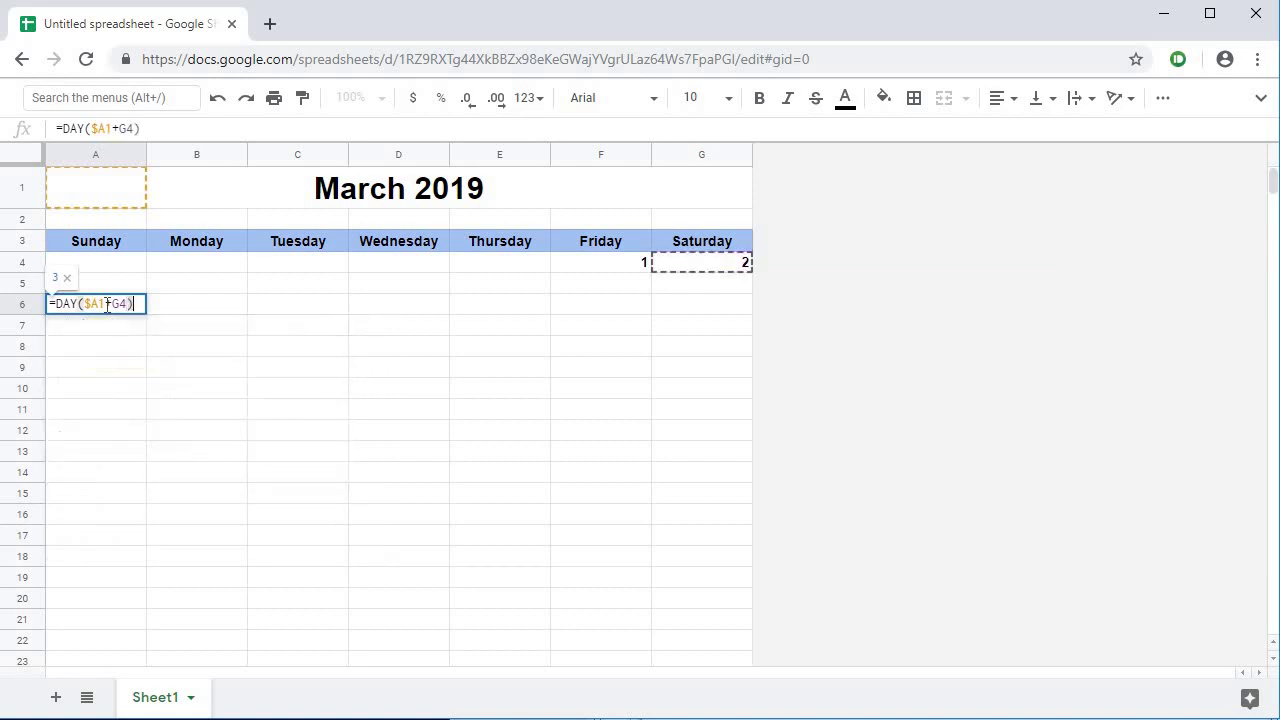
pyautogui.press('Return')
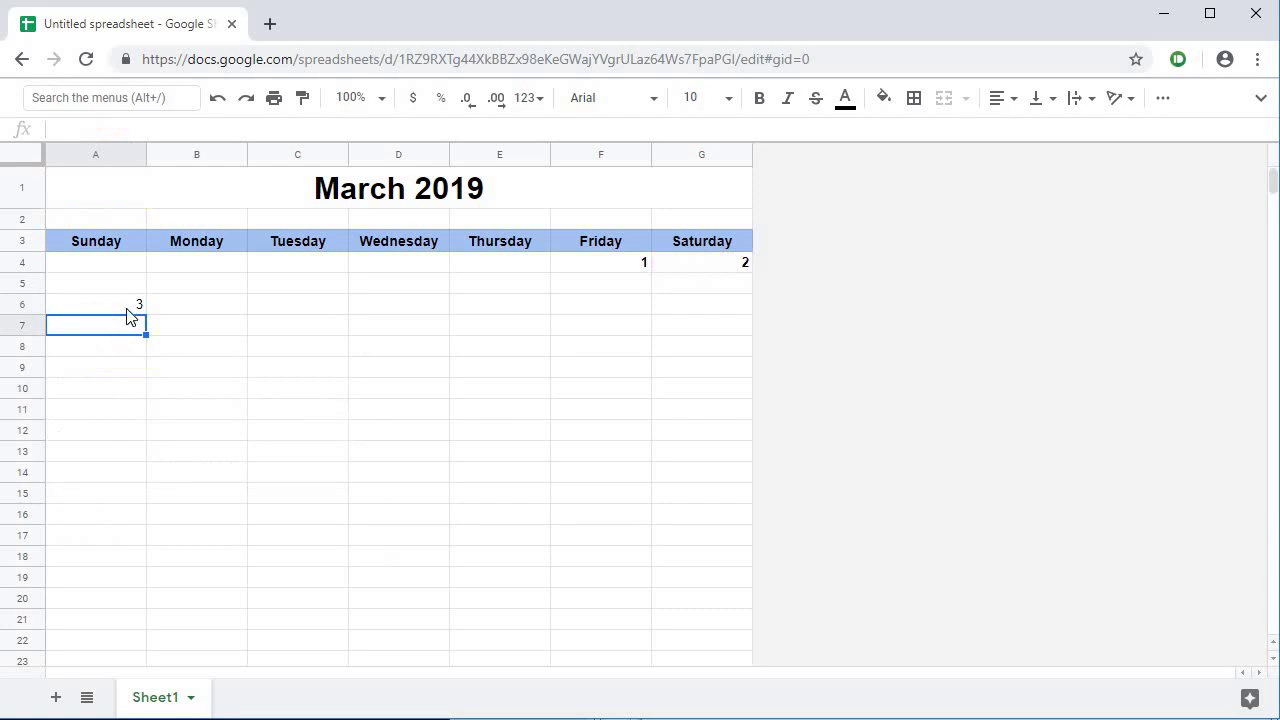
# Step: Enter the formula =DAY($A1+A6) in cell B6 and select cell G4
pyautogui.click(206, 304)
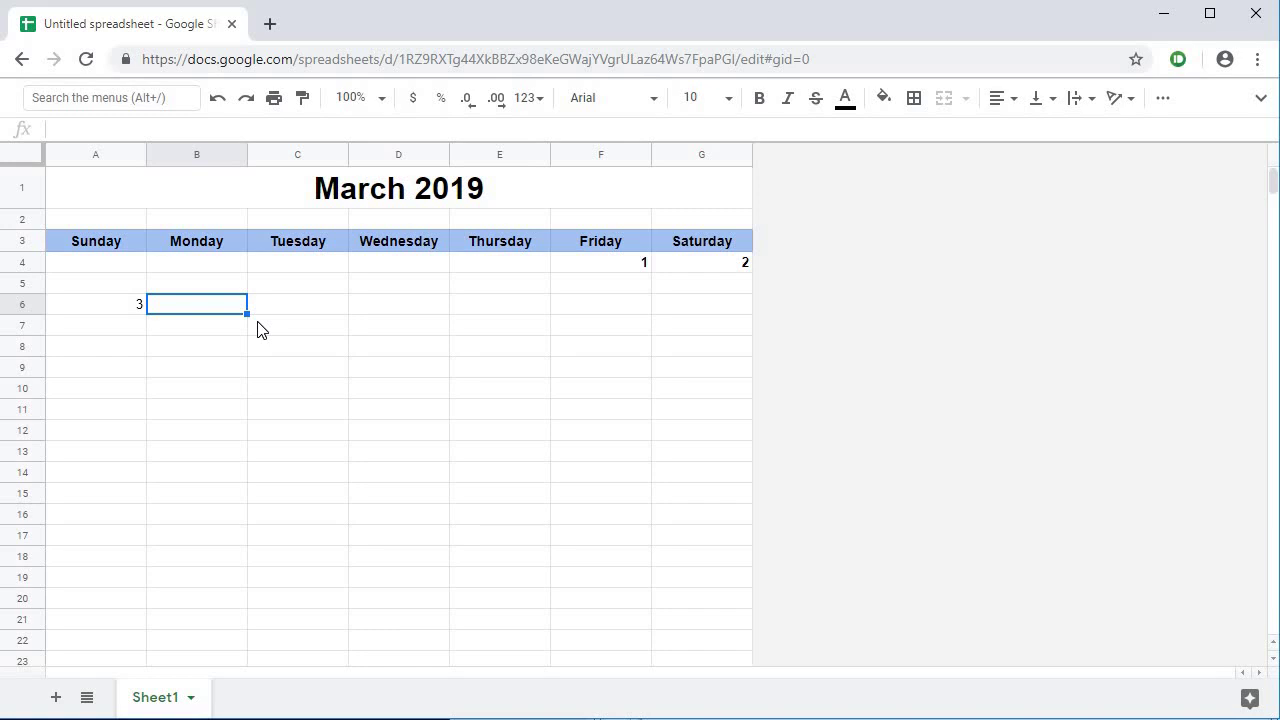
pyautogui.write('=DAY(')
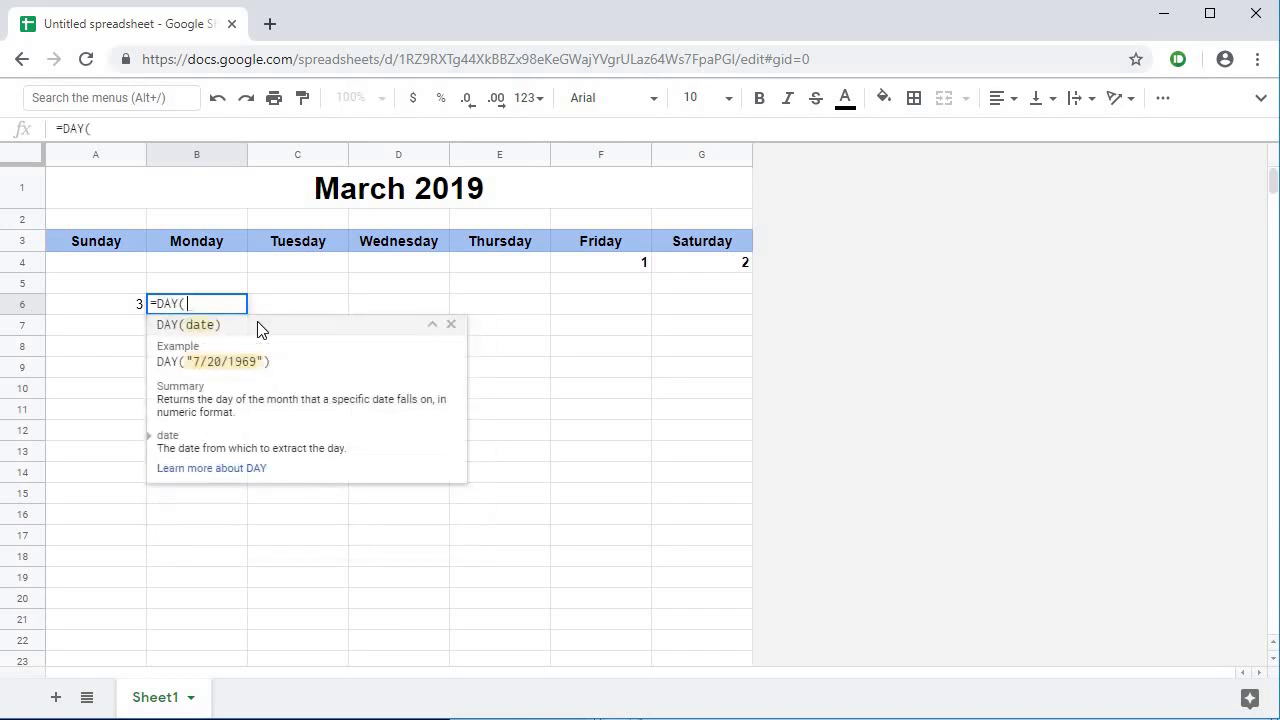
pyautogui.write('$A1')
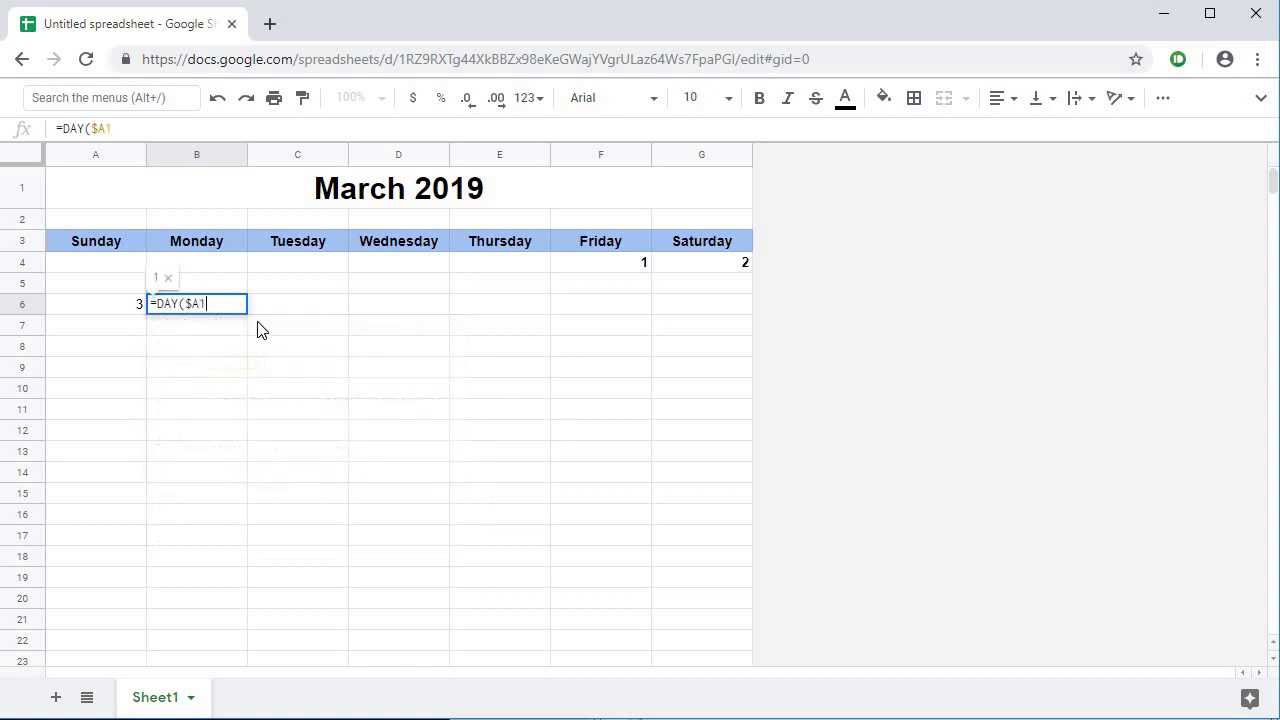
pyautogui.write('+')
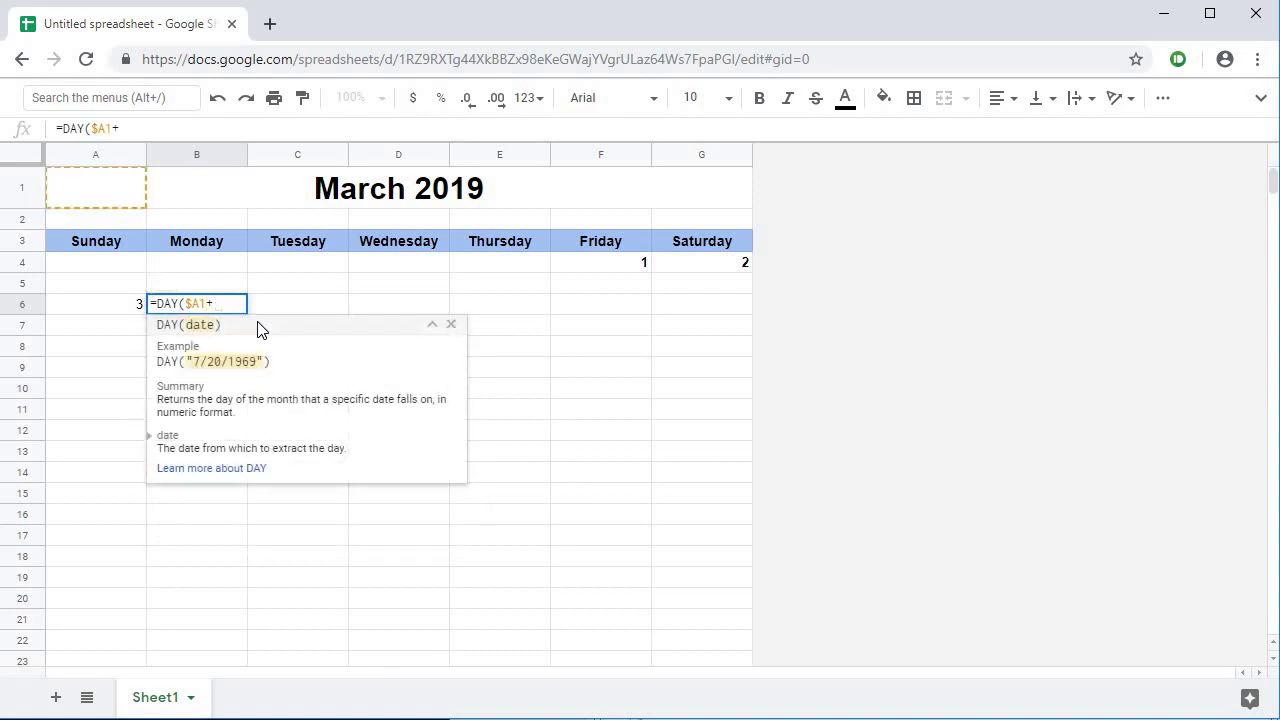
pyautogui.write('A6)')
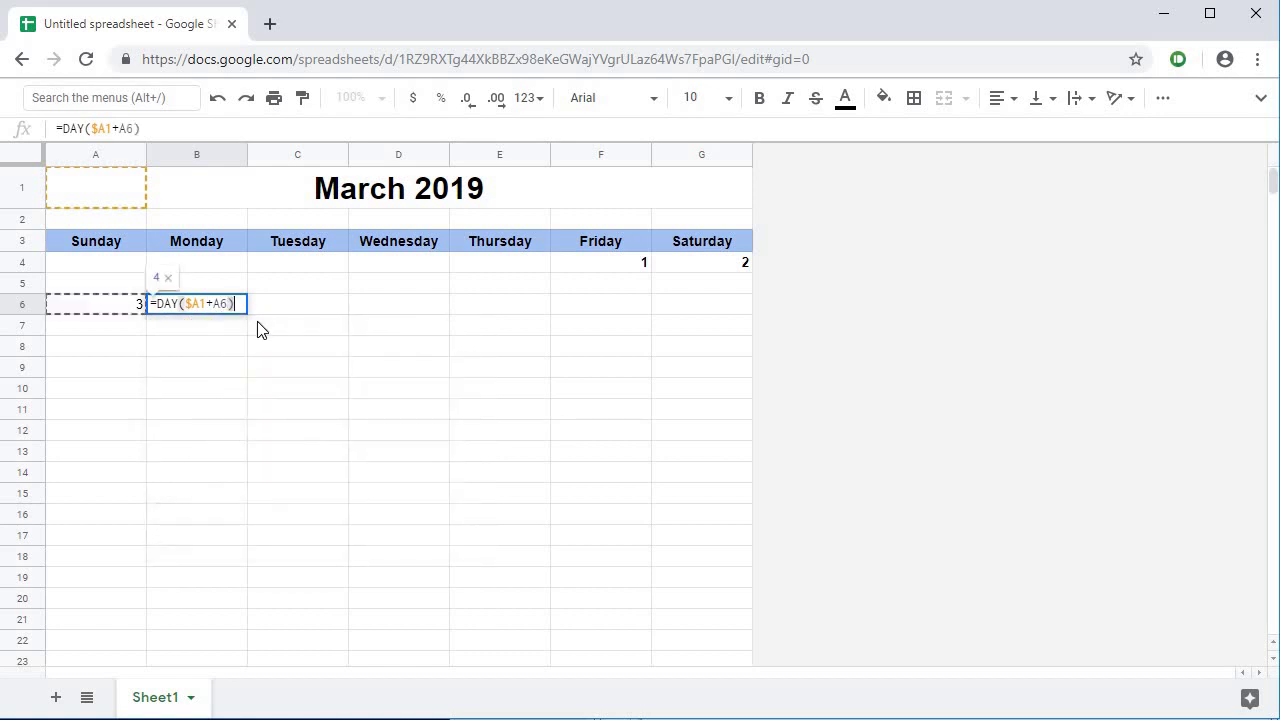
pyautogui.press('Return')
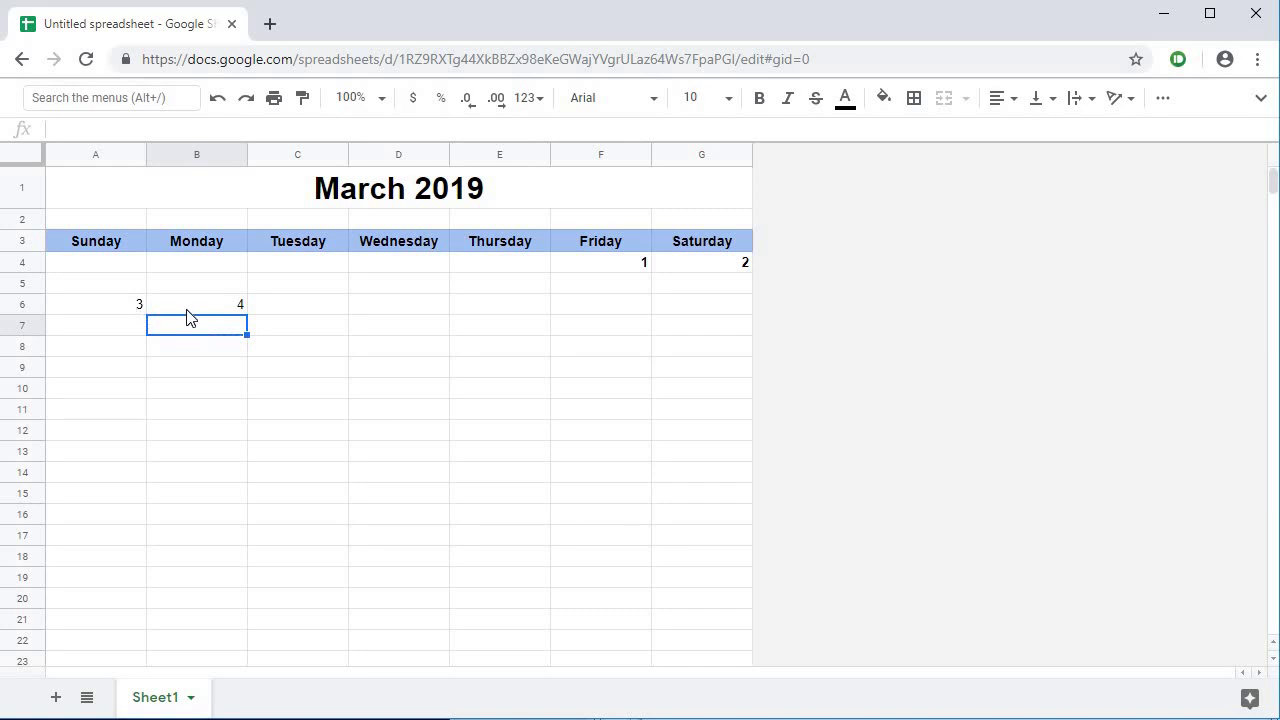
pyautogui.click(723, 266)
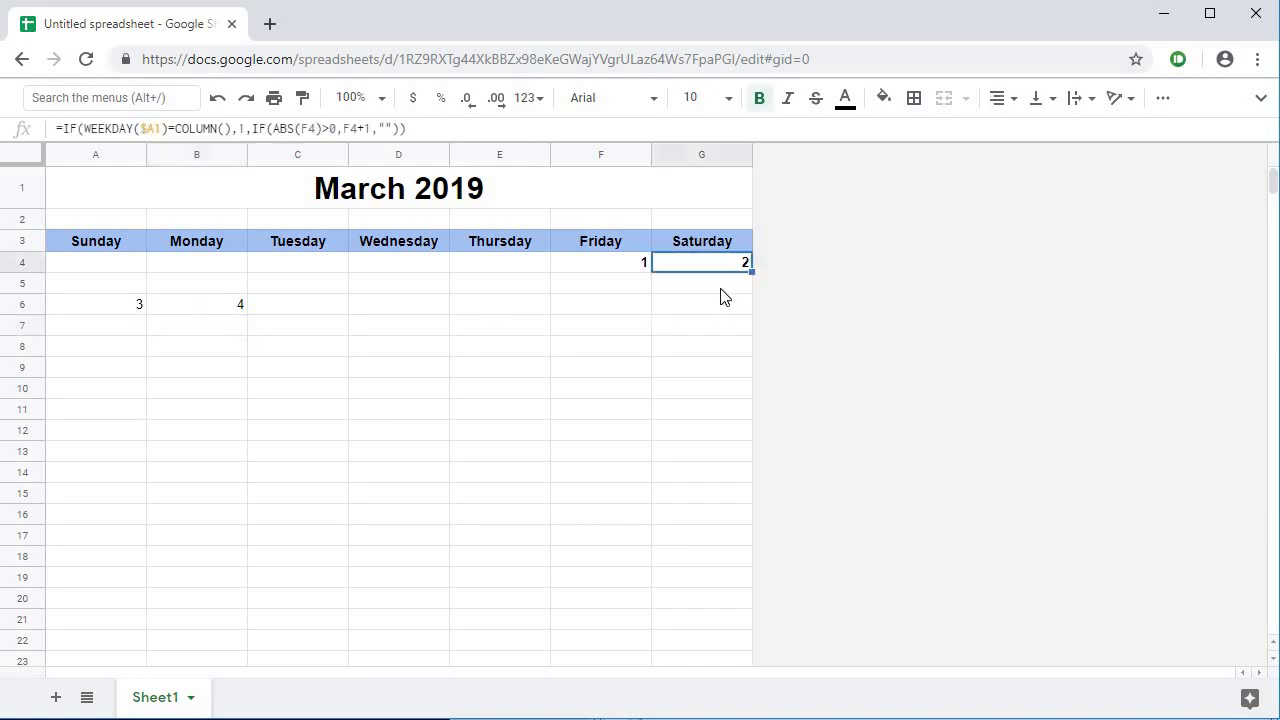
# Step: Test the second-week day formulas by temporarily entering 31 in cell G4, and restore the original formula
pyautogui.write('31')
pyautogui.press('Return')
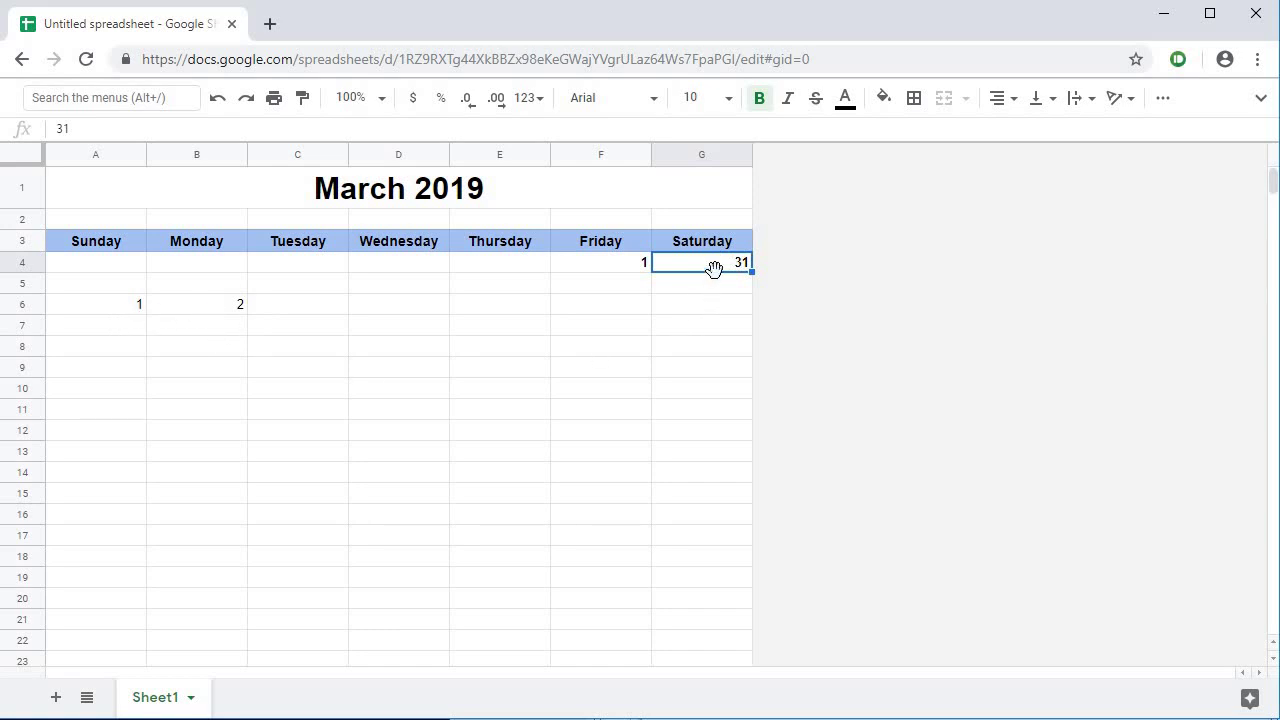
pyautogui.hotkey('ctrl', 'v')
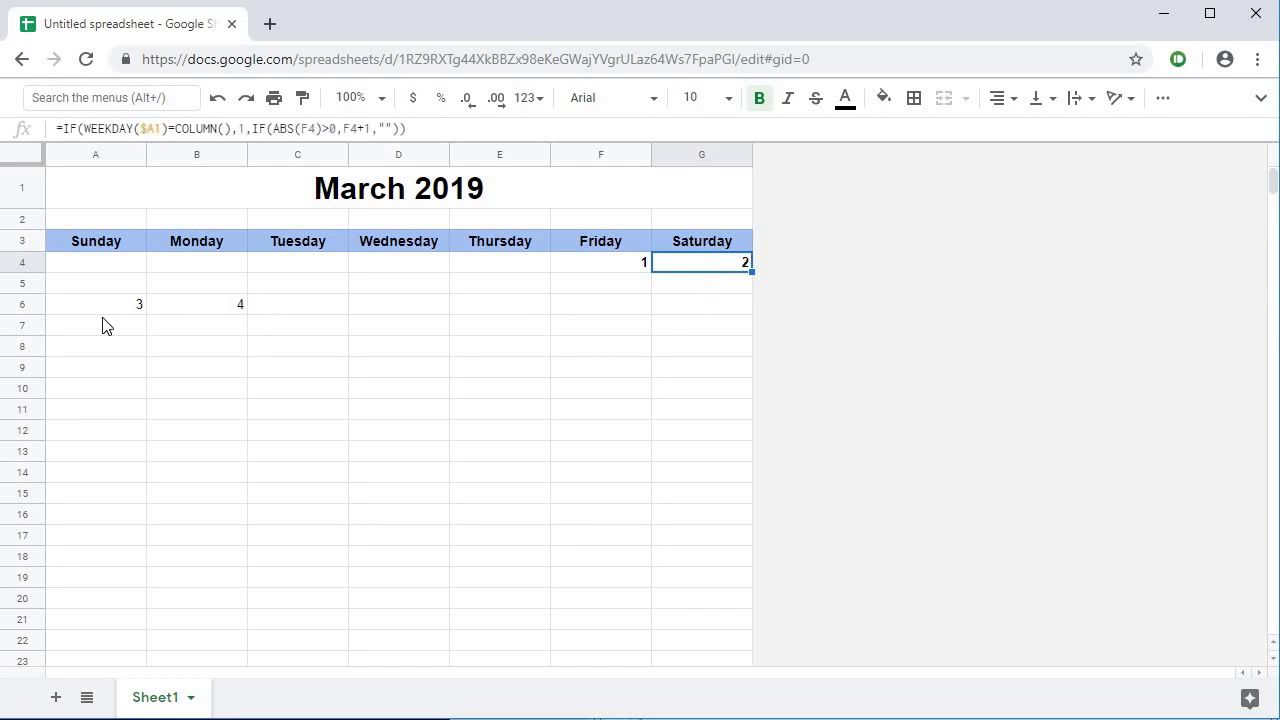
# Step: Change the formula in cell A6 to =IF(DAY($A1+G4)>1,DAY($A1+G4),"")
pyautogui.click(117, 311)
pyautogui.doubleClick(117, 311)
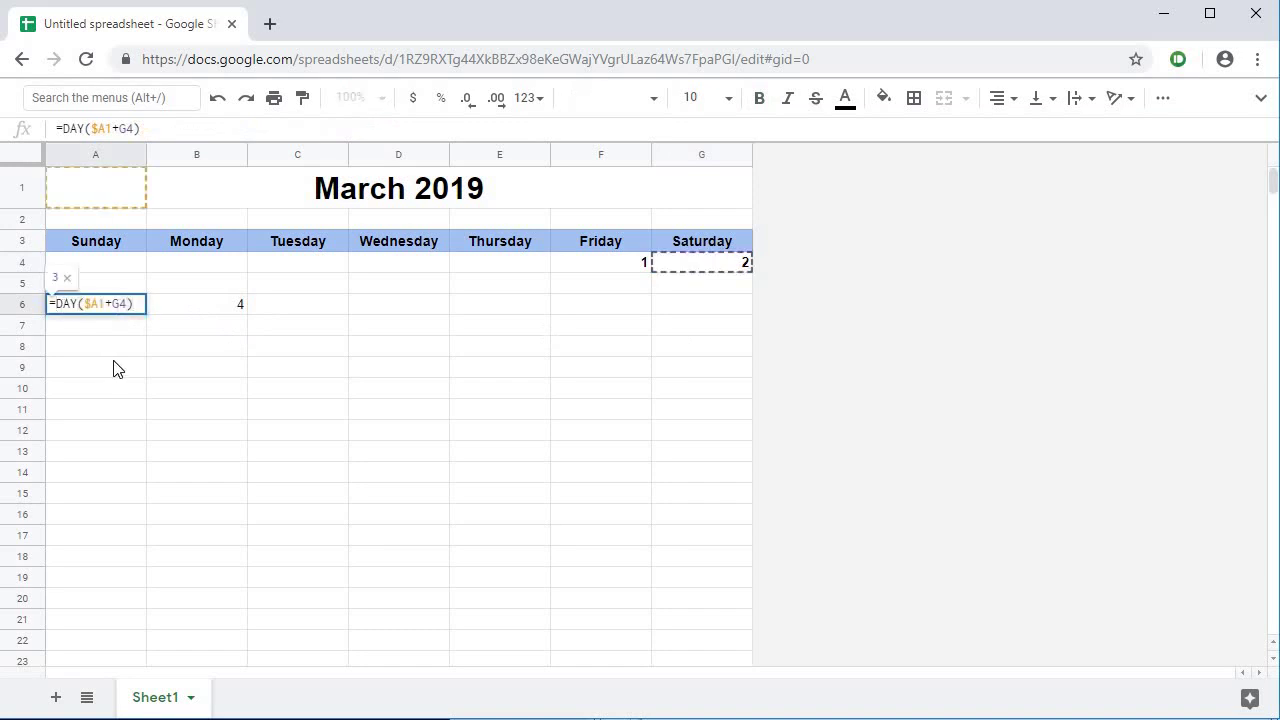
pyautogui.write('IF(')
pyautogui.hotkey('shift', 'Right')
pyautogui.hotkey('shift', 'Right')
pyautogui.hotkey('shift', 'Right')
pyautogui.hotkey('shift', 'Right')
pyautogui.hotkey('shift', 'Right')
pyautogui.hotkey('shift', 'Right')
pyautogui.hotkey('shift', 'Right')
pyautogui.hotkey('shift', 'Right')
pyautogui.hotkey('shift', 'Right')
pyautogui.hotkey('shift', 'Right')
pyautogui.hotkey('shift', 'Right')
pyautogui.hotkey('ctrl', 'c')
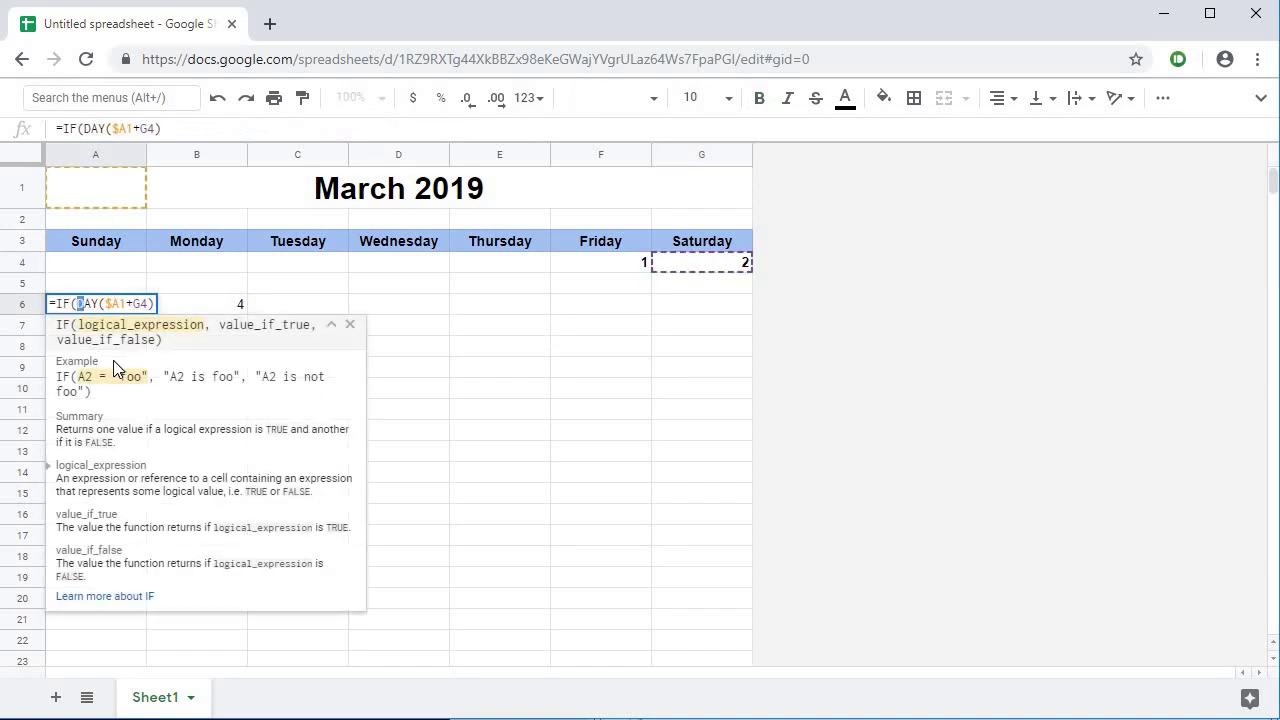
pyautogui.press('Right')
pyautogui.write('>1,')
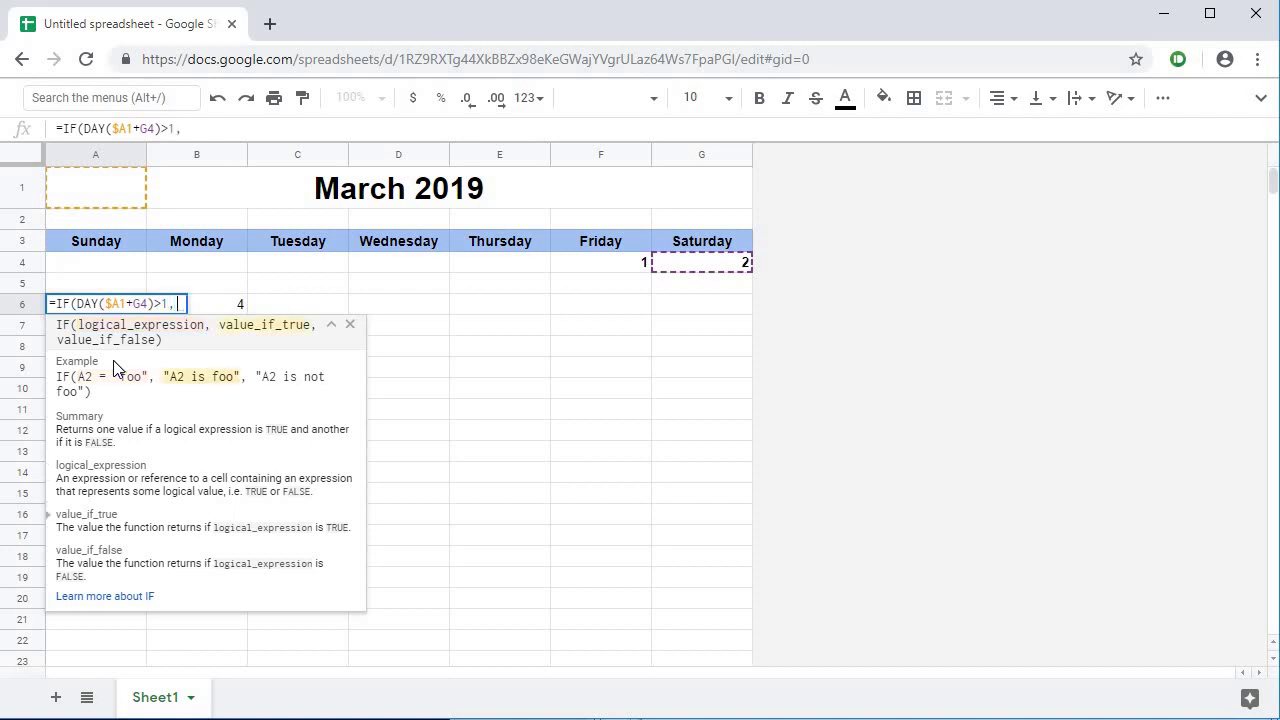
pyautogui.hotkey('ctrl', 'v')
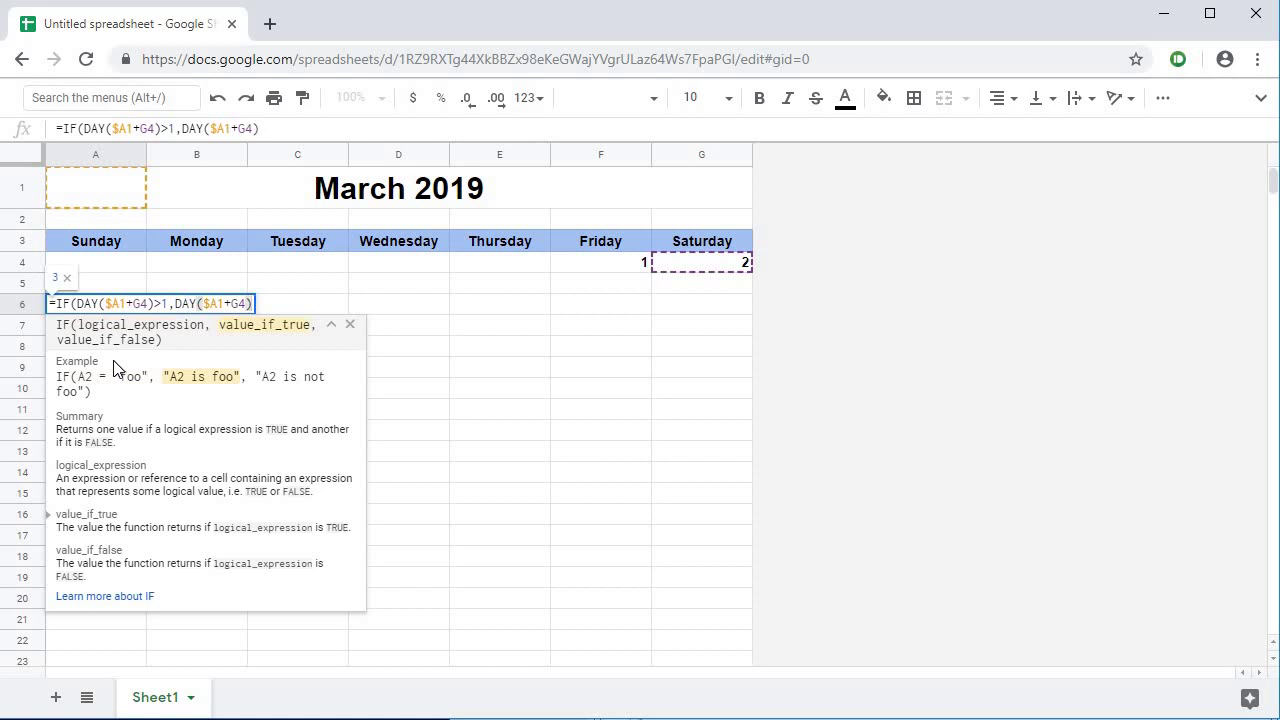
pyautogui.write(', ')
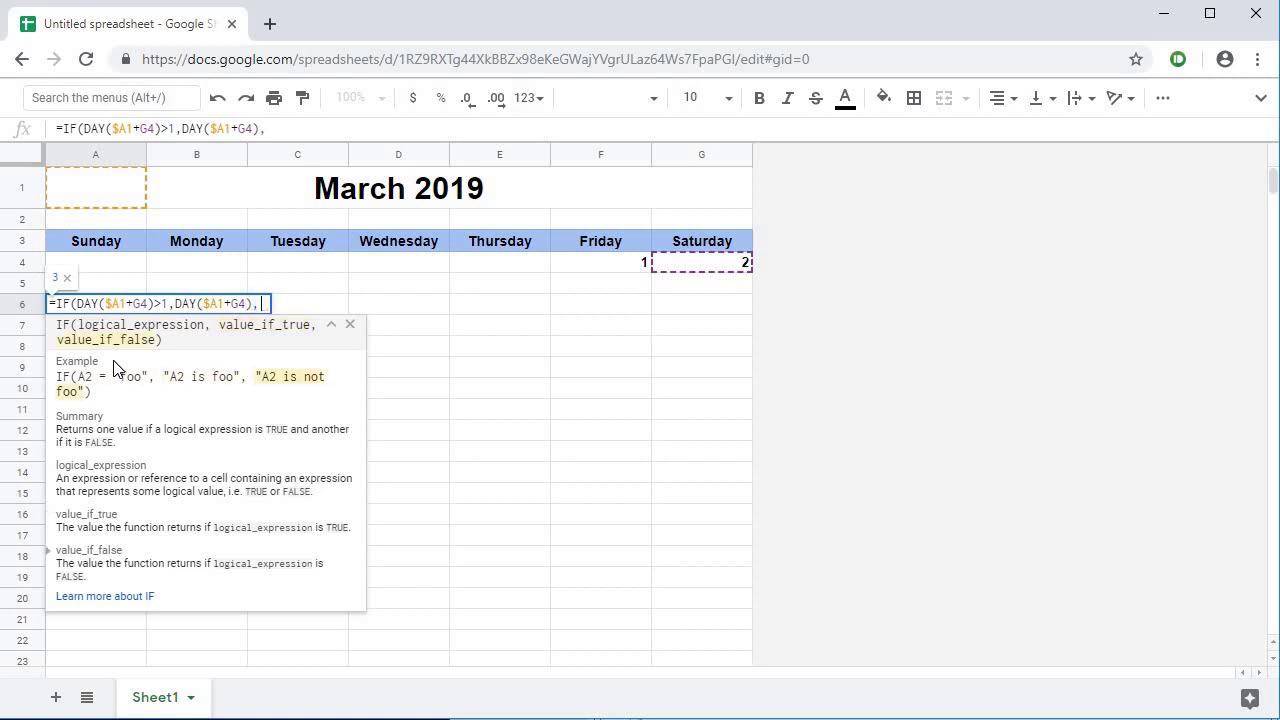
pyautogui.write('"")')
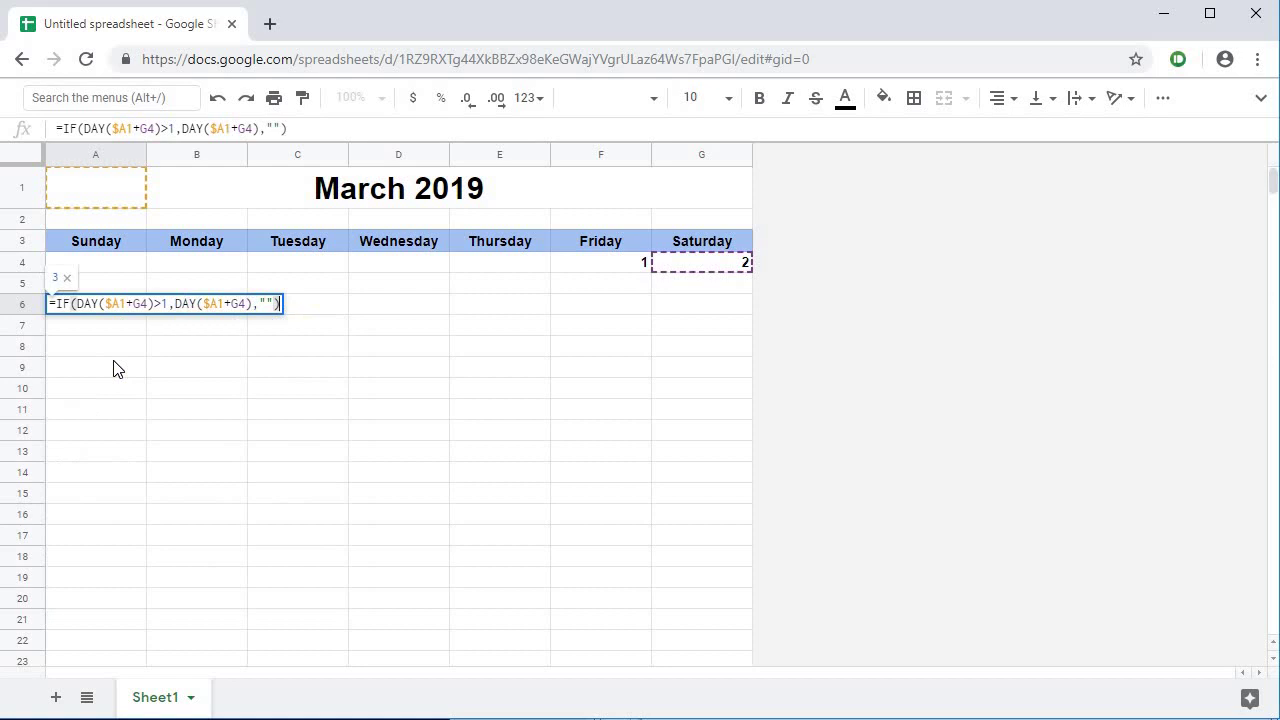
pyautogui.press('Return')
pyautogui.press('Up')
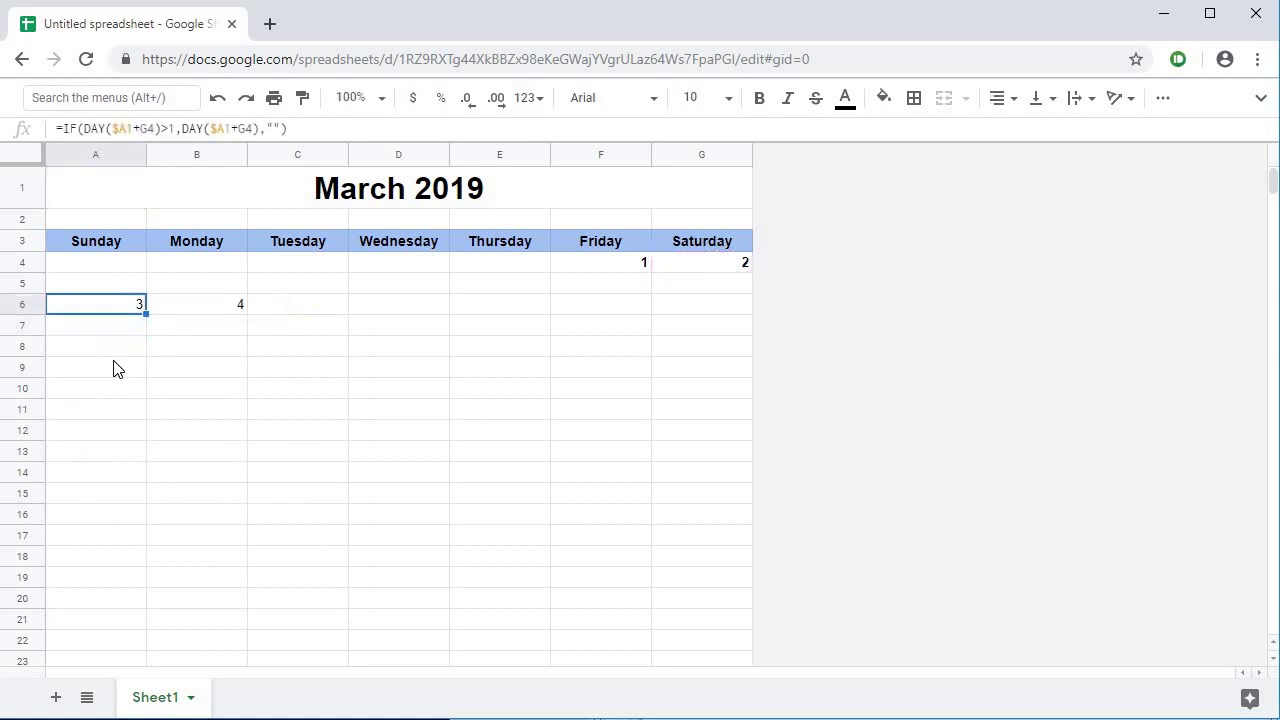
# Step: Change the formula in cell B6 to =IF(DAY($A1+A6)>1,DAY($A1+A6),"")
pyautogui.press('Right')
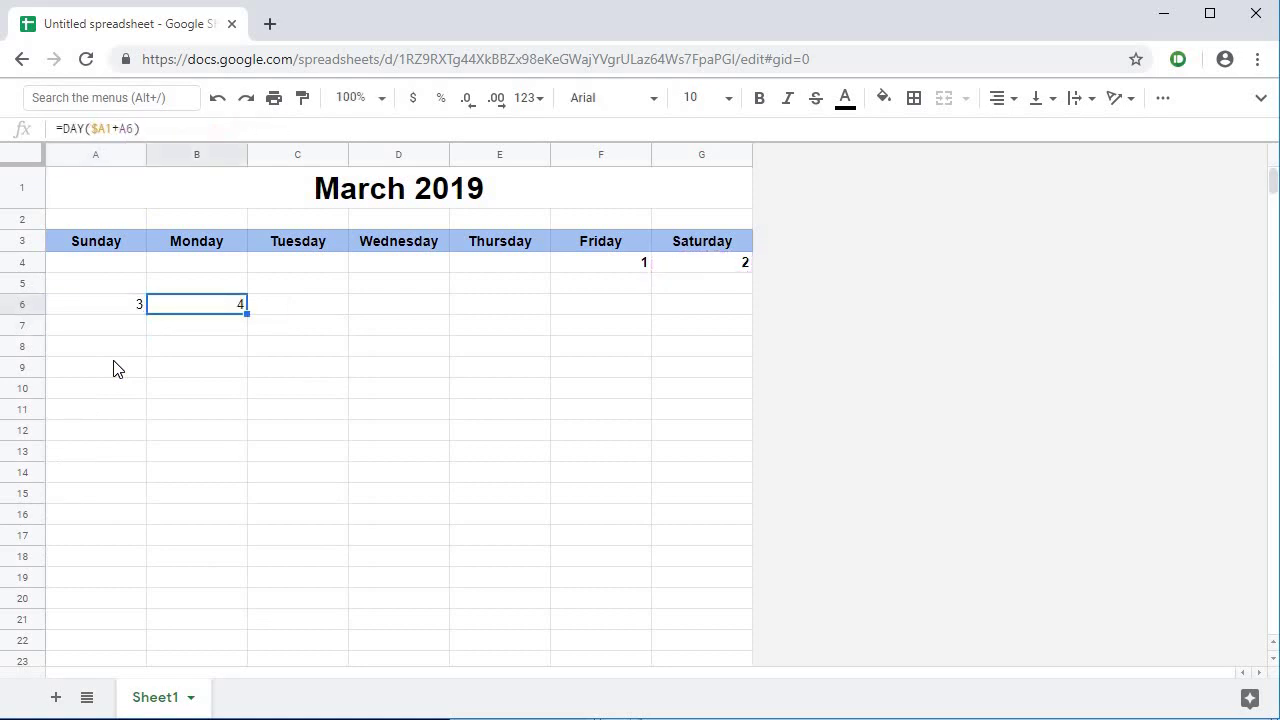
pyautogui.press('F2')
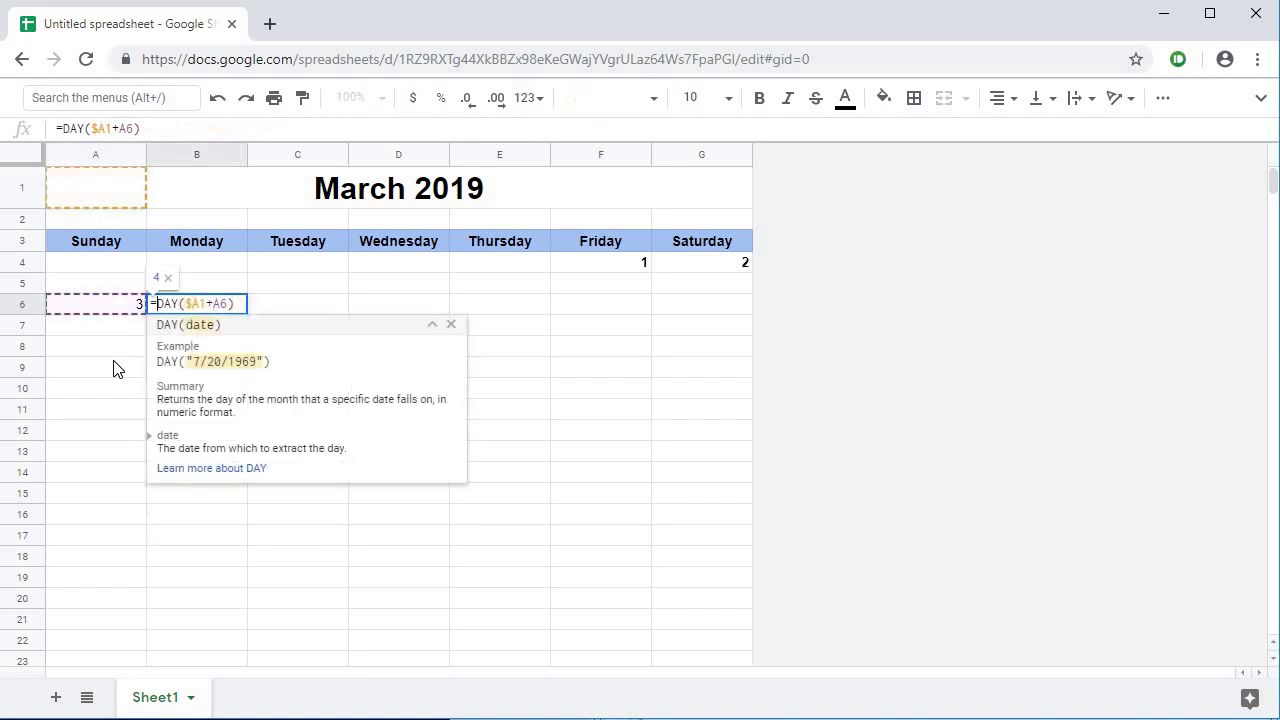
pyautogui.hotkey('shift', 'Right')
pyautogui.hotkey('shift', 'Right')
pyautogui.hotkey('shift', 'Right')
pyautogui.hotkey('shift', 'Right')
pyautogui.hotkey('shift', 'Right')
pyautogui.hotkey('shift', 'Right')
pyautogui.hotkey('shift', 'Right')
pyautogui.hotkey('shift', 'Right')
pyautogui.hotkey('shift', 'Right')
pyautogui.hotkey('shift', 'Right')
pyautogui.hotkey('shift', 'Right')
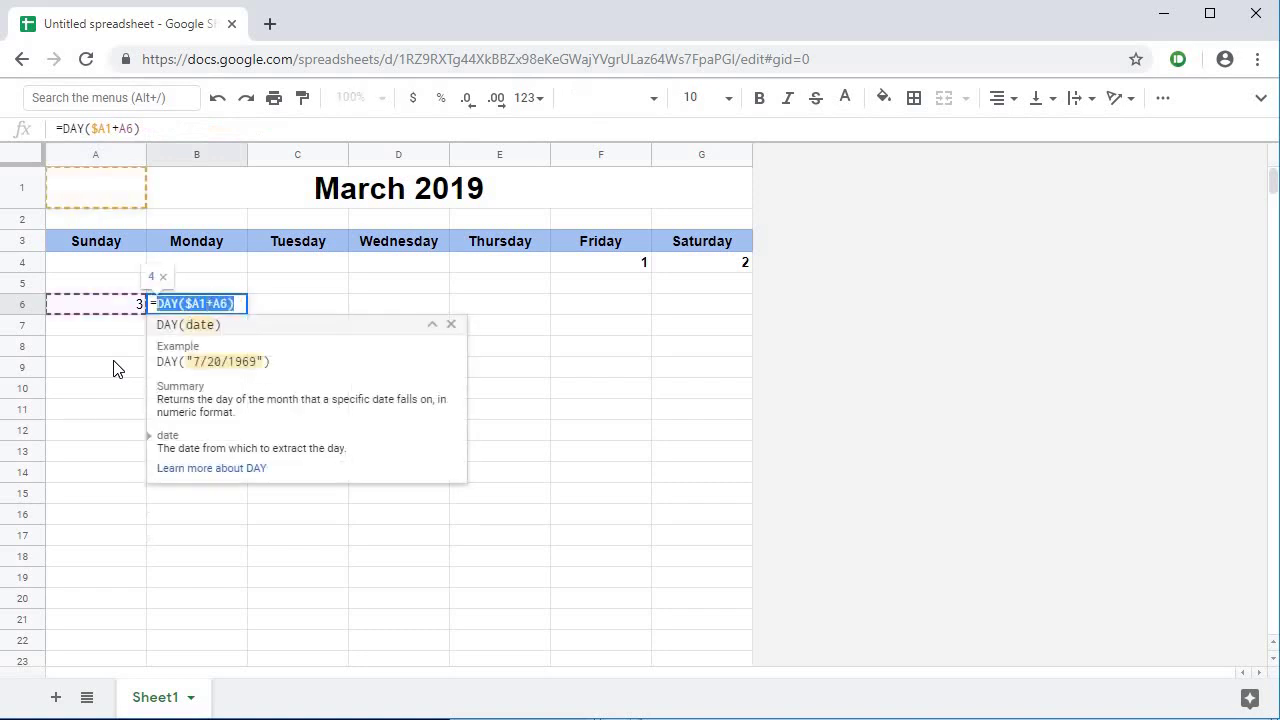
pyautogui.press('Left')
pyautogui.write('IF(')
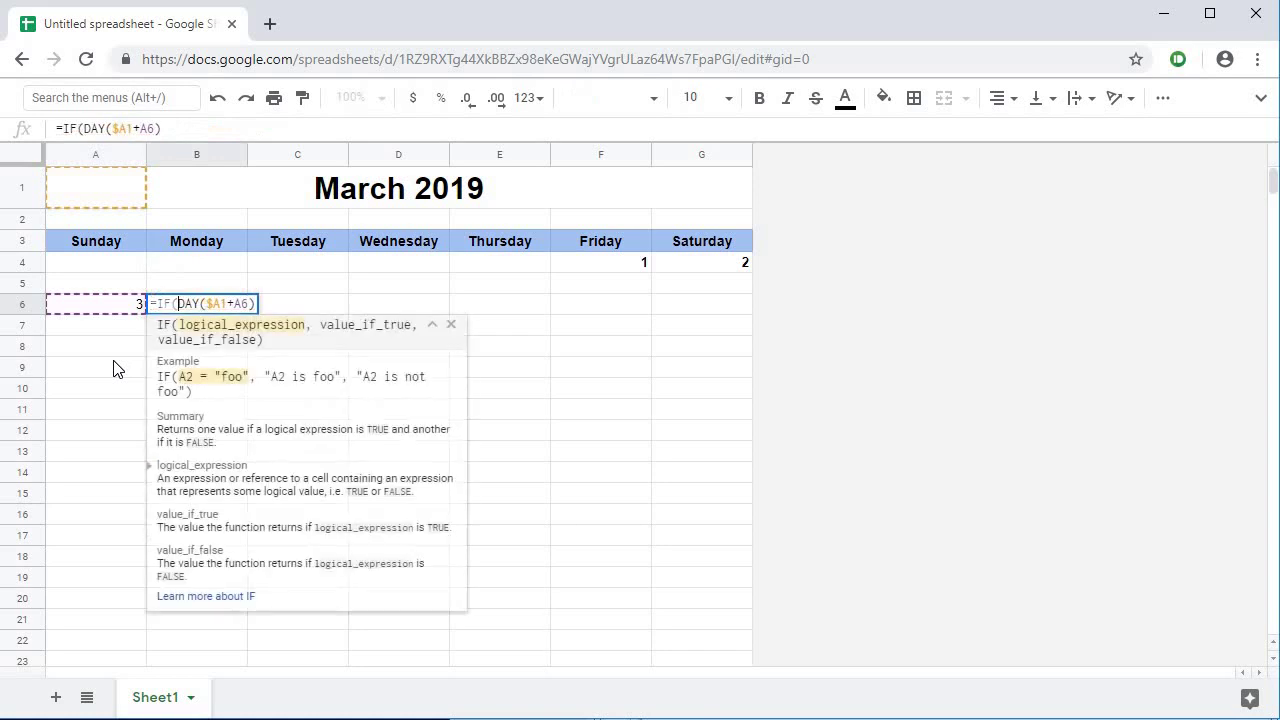
pyautogui.press('End')
pyautogui.write('>1,')
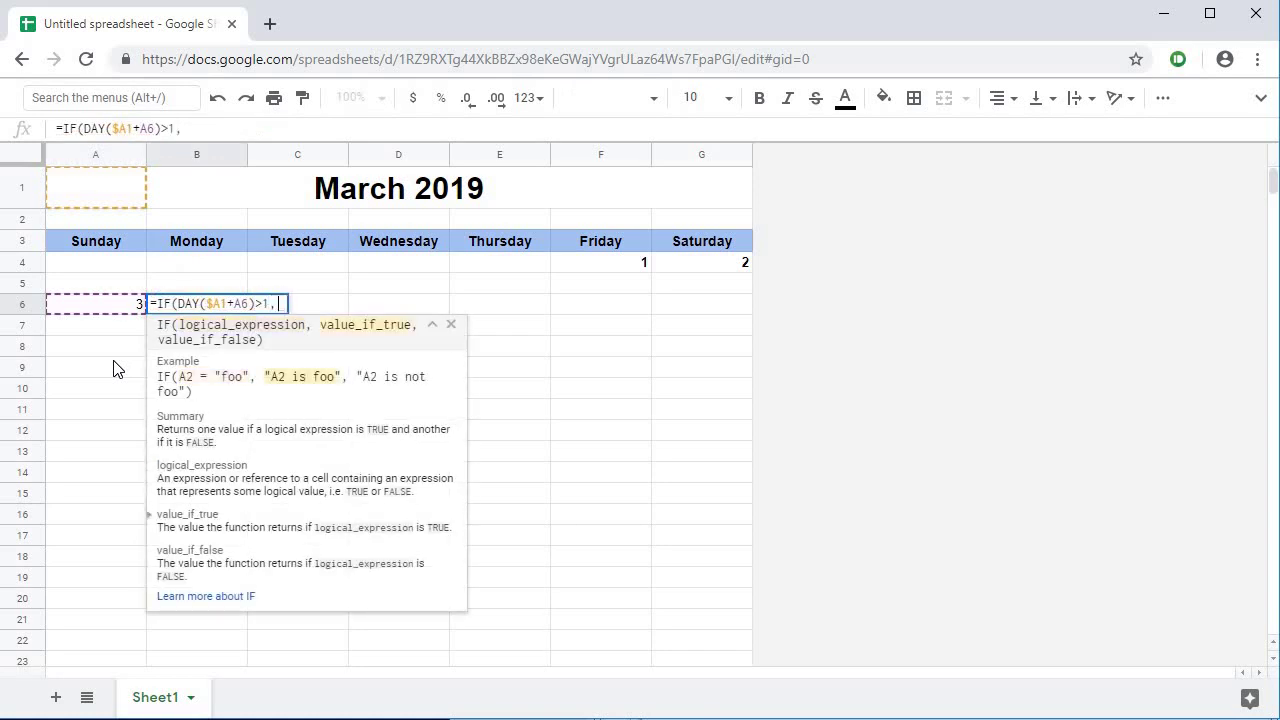
pyautogui.write('DAY($A1+A6),"")')
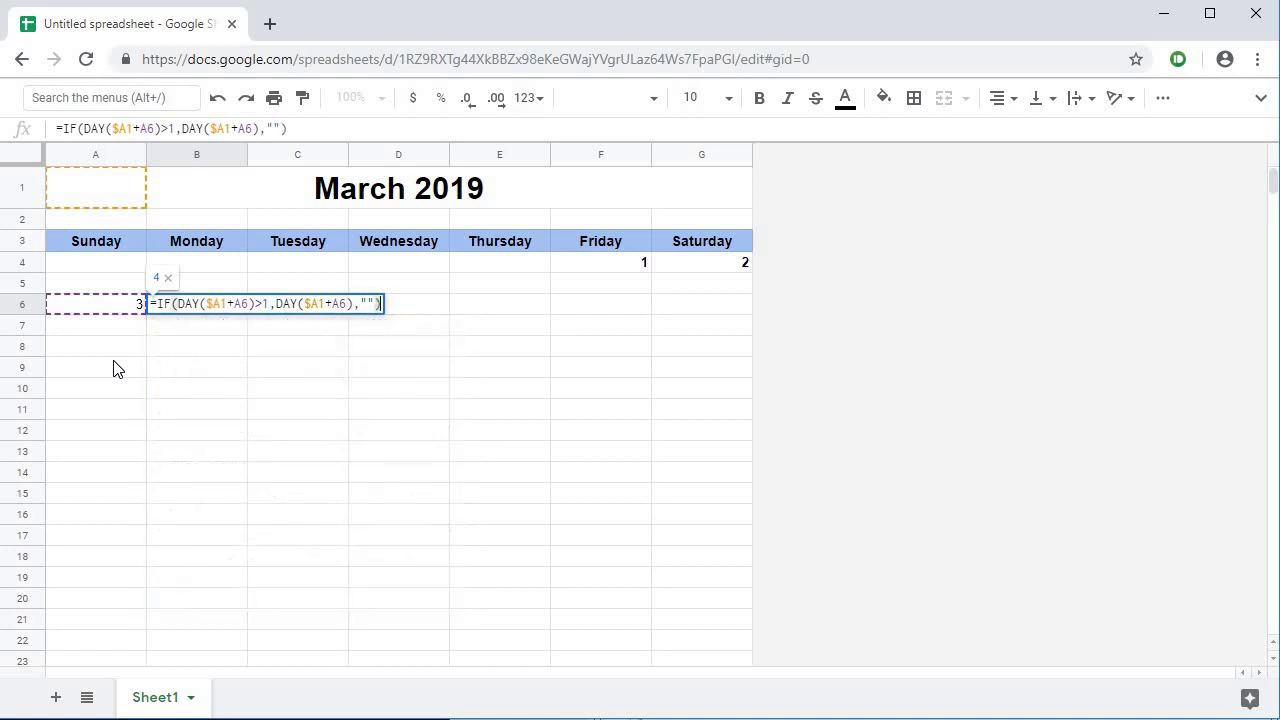
pyautogui.press('Return')
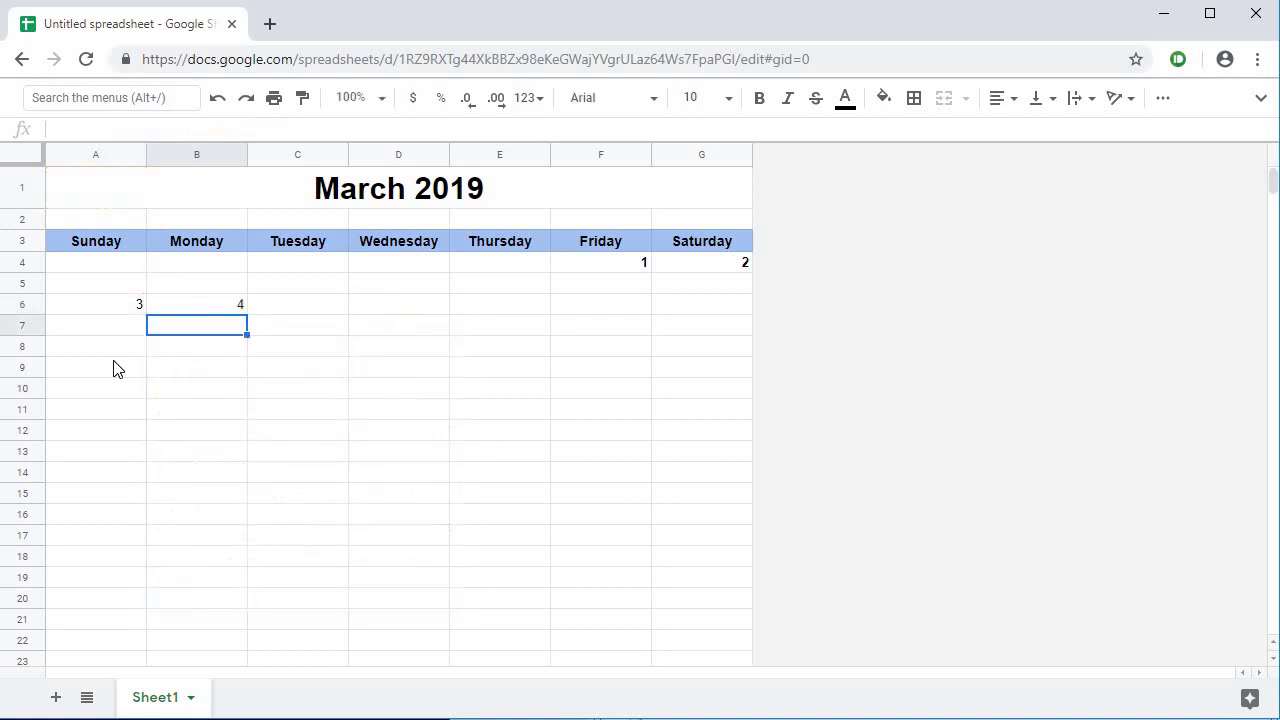
# Step: Test the new IF formulas in row 6 by entering 31 and 30 in cell G4, and undo both entries
pyautogui.click(731, 266)
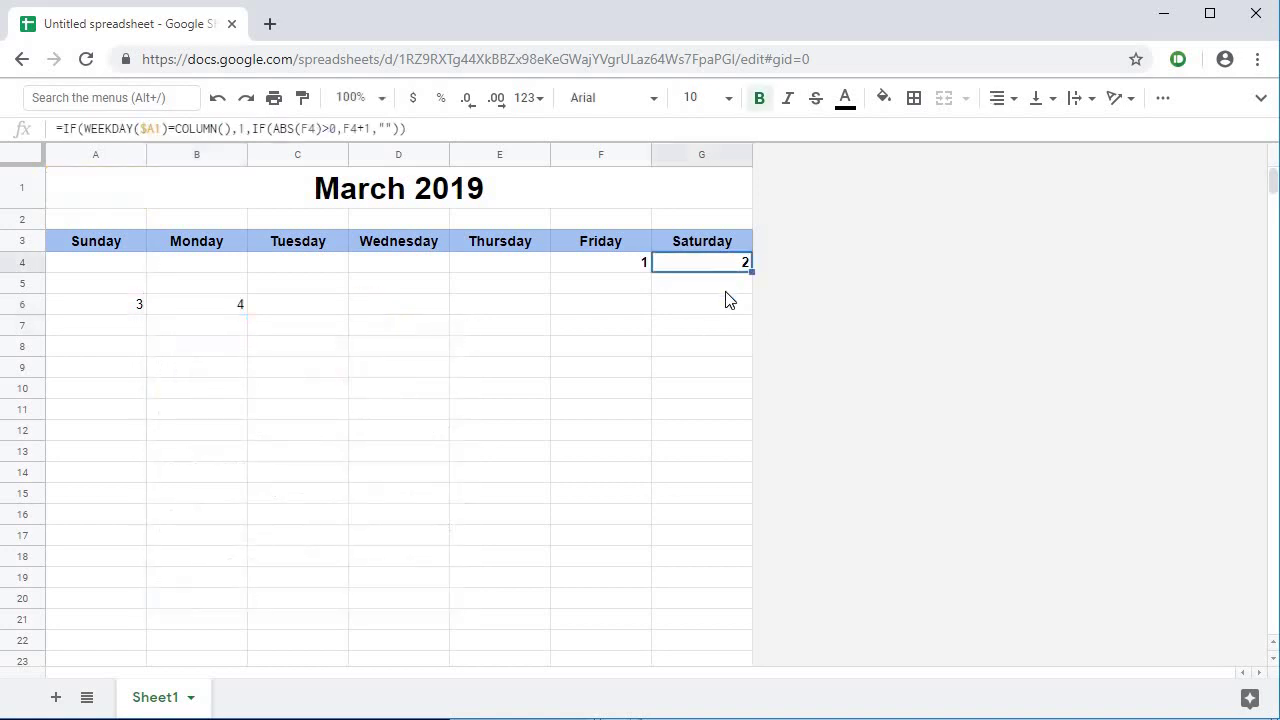
pyautogui.write('31')
pyautogui.hotkey('ctrl', 'Return')
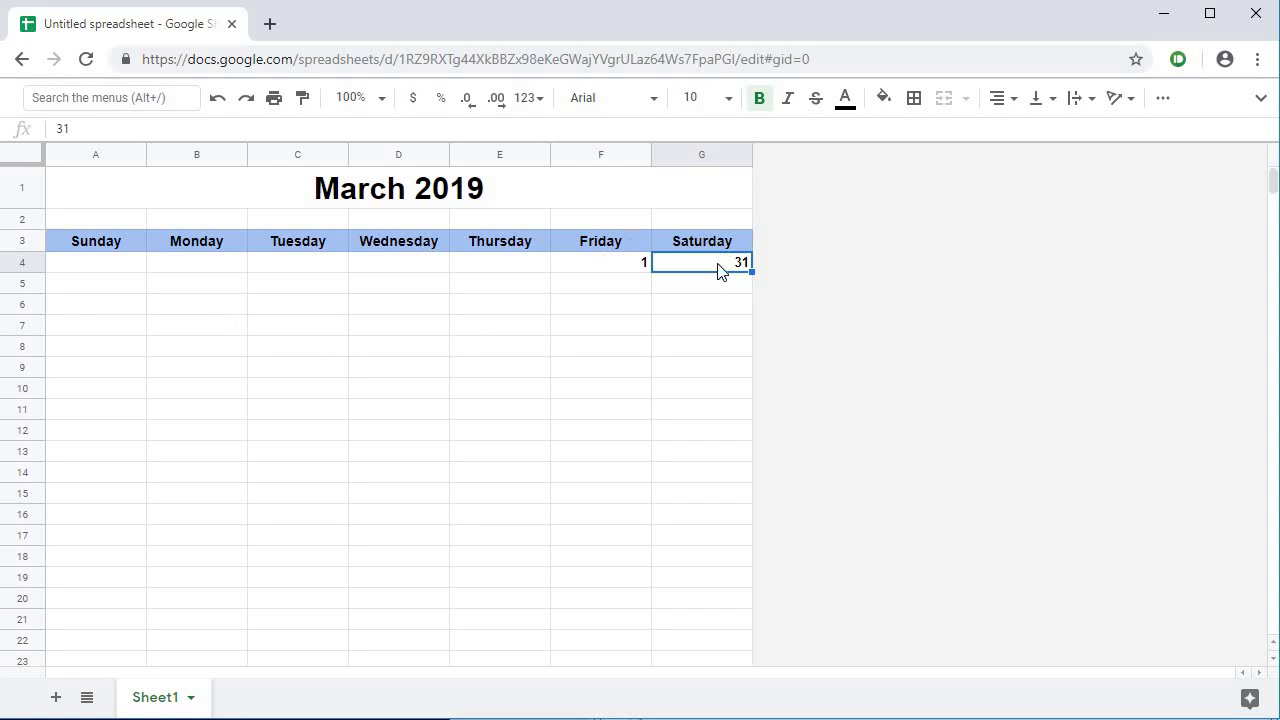
pyautogui.write('30')
pyautogui.press('Return')
pyautogui.click(724, 268)
pyautogui.hotkey('ctrl', 'z')
pyautogui.hotkey('ctrl', 'z')
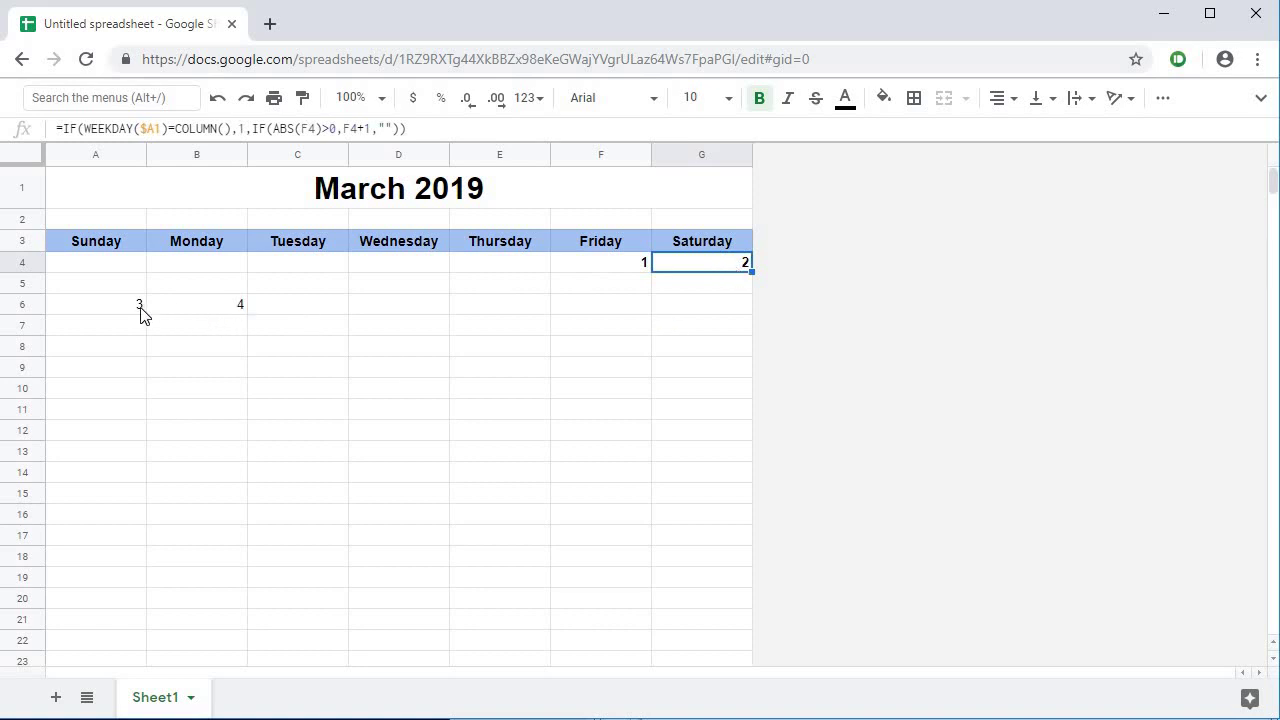
# Step: Copy the IF formula from cell B6 into cells C6 through G6
pyautogui.click(209, 311)
pyautogui.hotkey('ctrl', 'c')
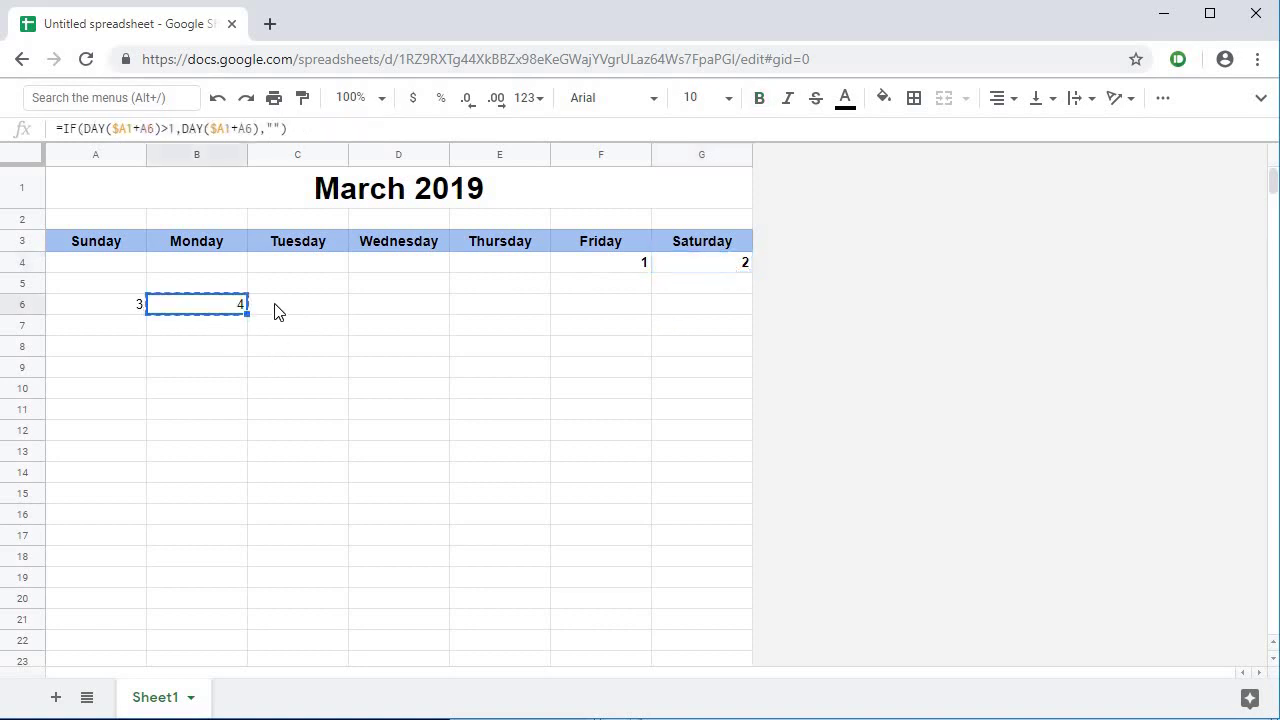
pyautogui.click(275, 310)
pyautogui.keyDown('shift'); pyautogui.click(732, 311); pyautogui.keyUp('shift')
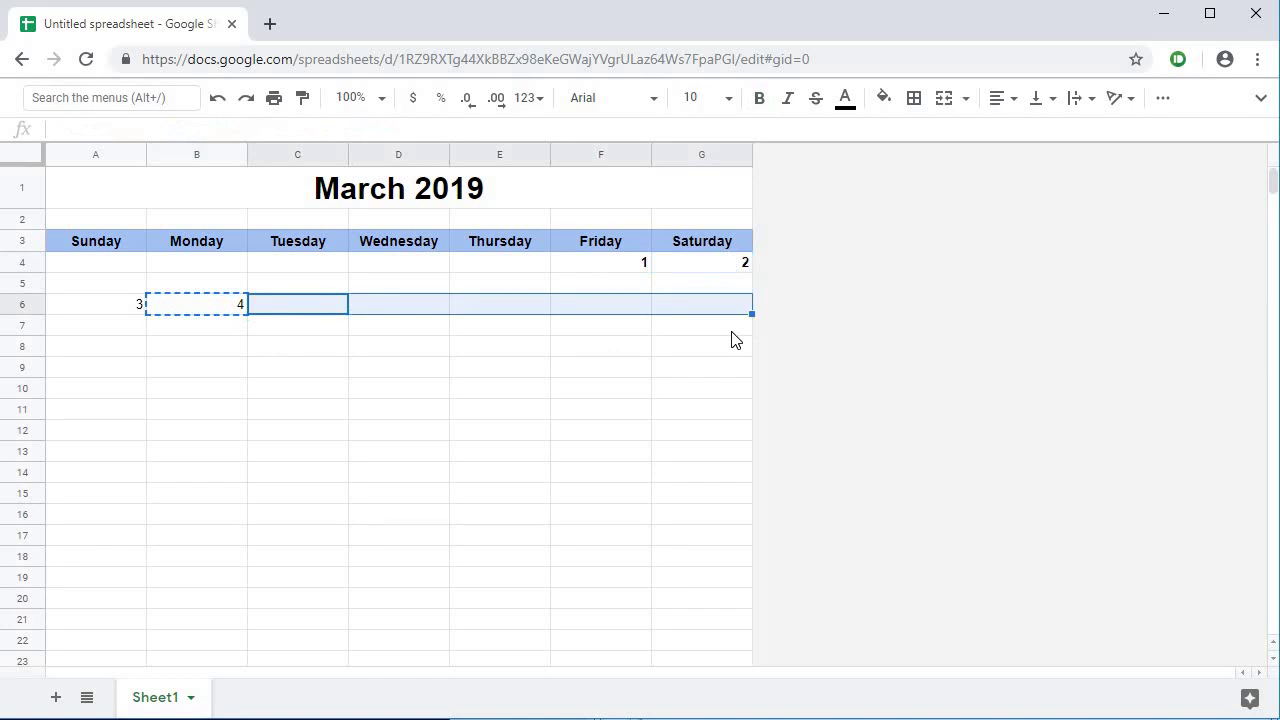
pyautogui.hotkey('ctrl', 'v')
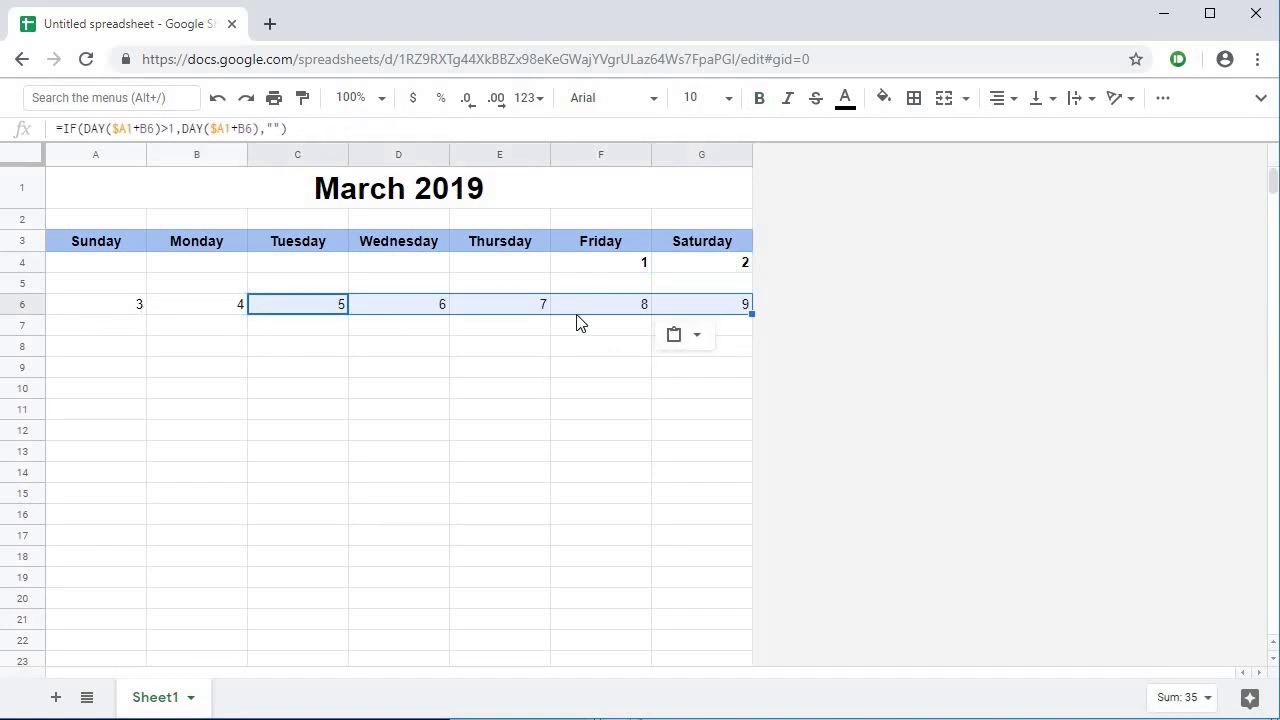
# Step: Make the day numbers in row 6 bold and align them to the right
pyautogui.click(23, 305)
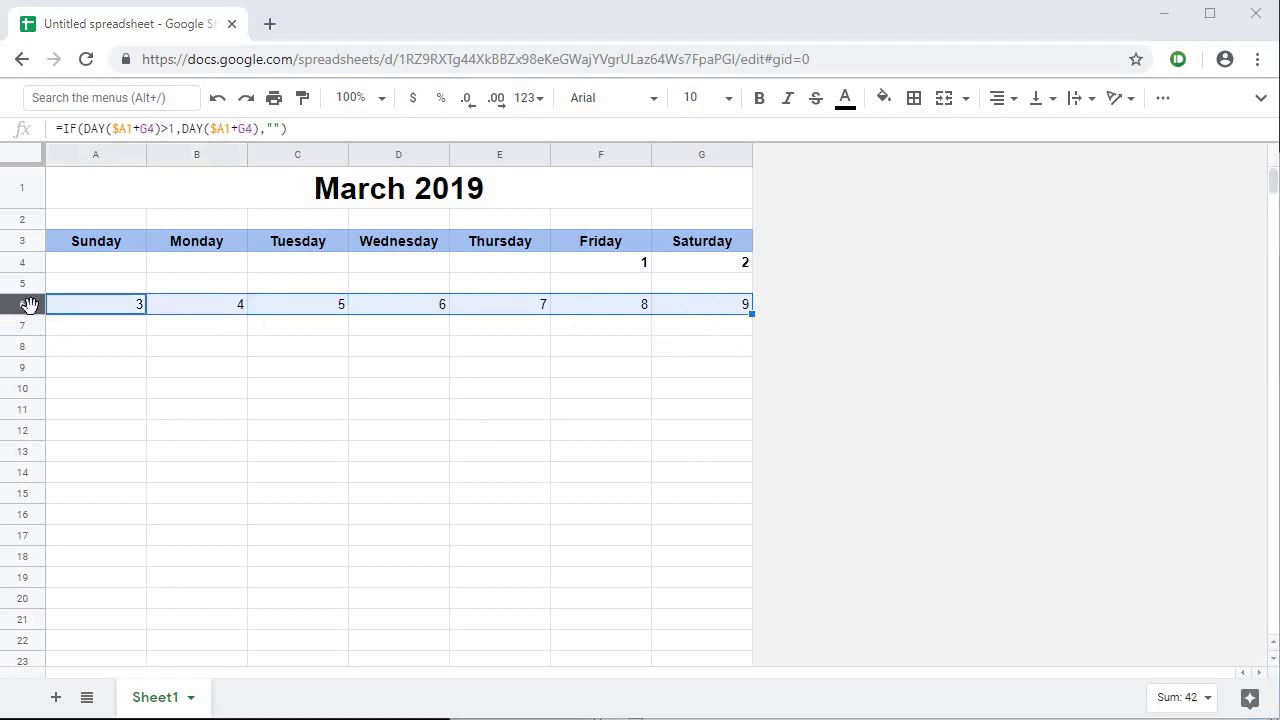
pyautogui.click(759, 98)
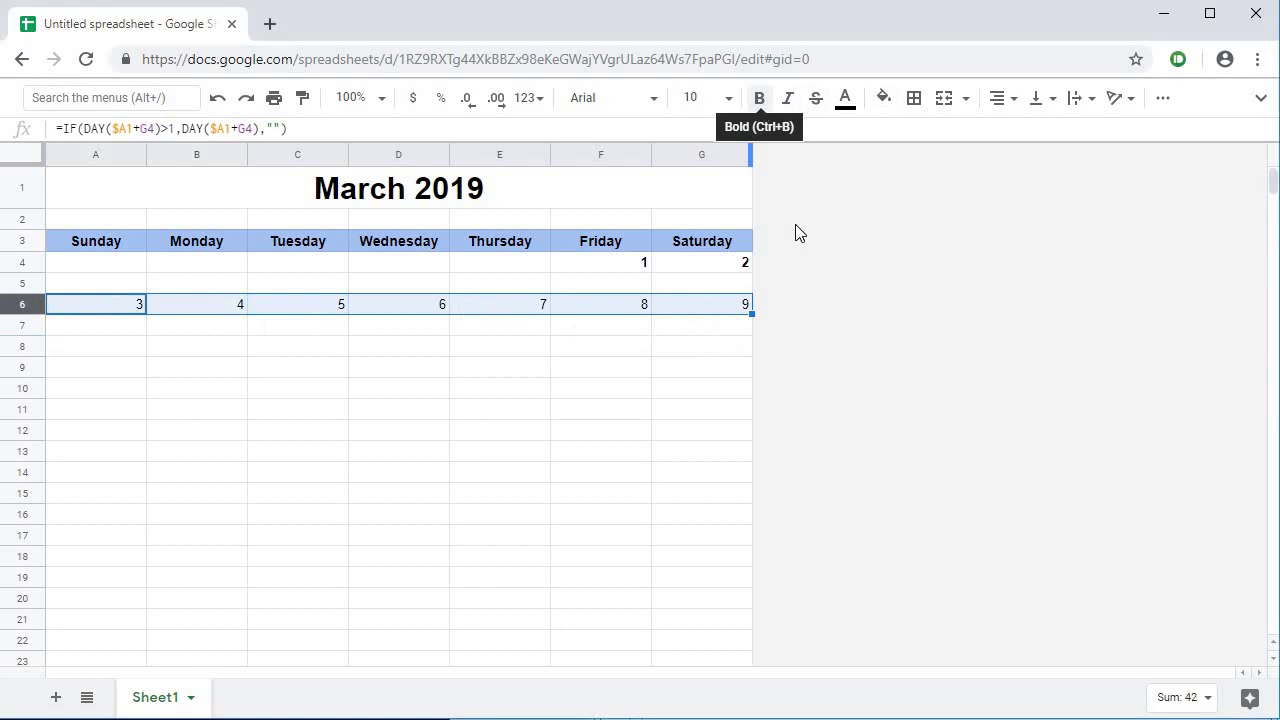
pyautogui.click(1013, 104)
pyautogui.click(790, 341)
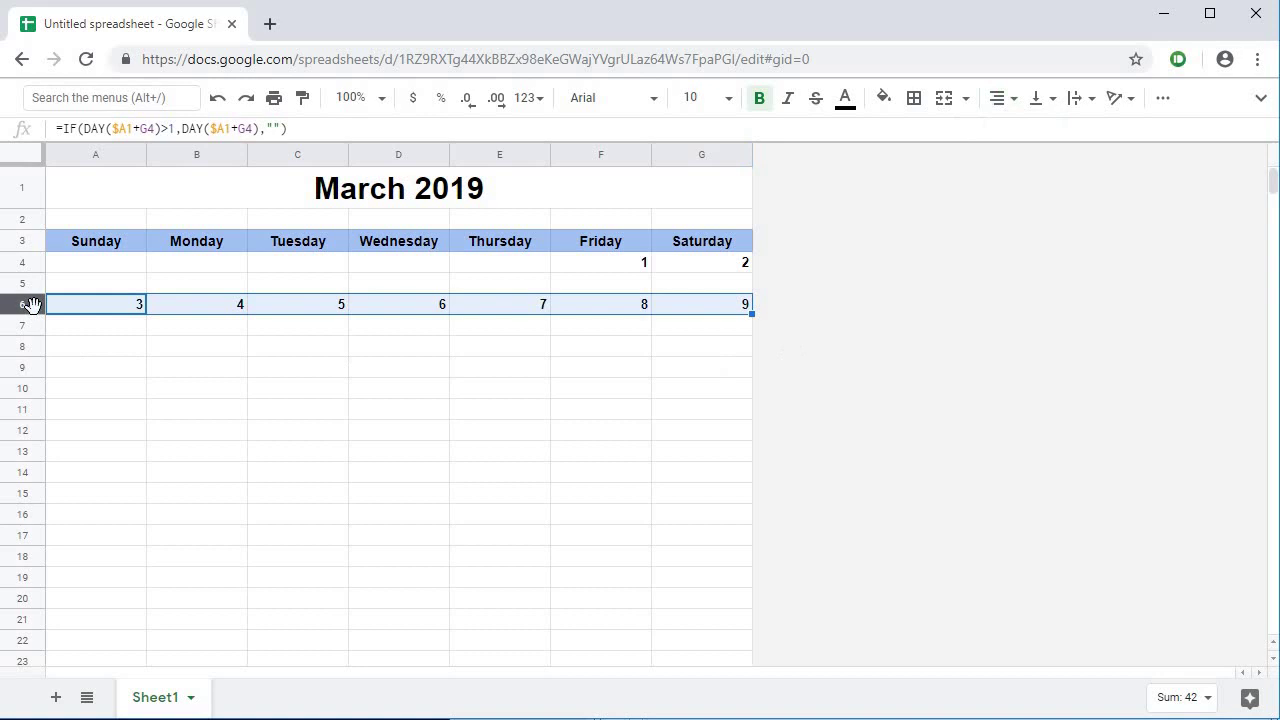
# Step: Copy the second-week formulas from row 6 into row 8, starting at cell A8
pyautogui.hotkey('ctrl', 'c')
pyautogui.click(80, 352)
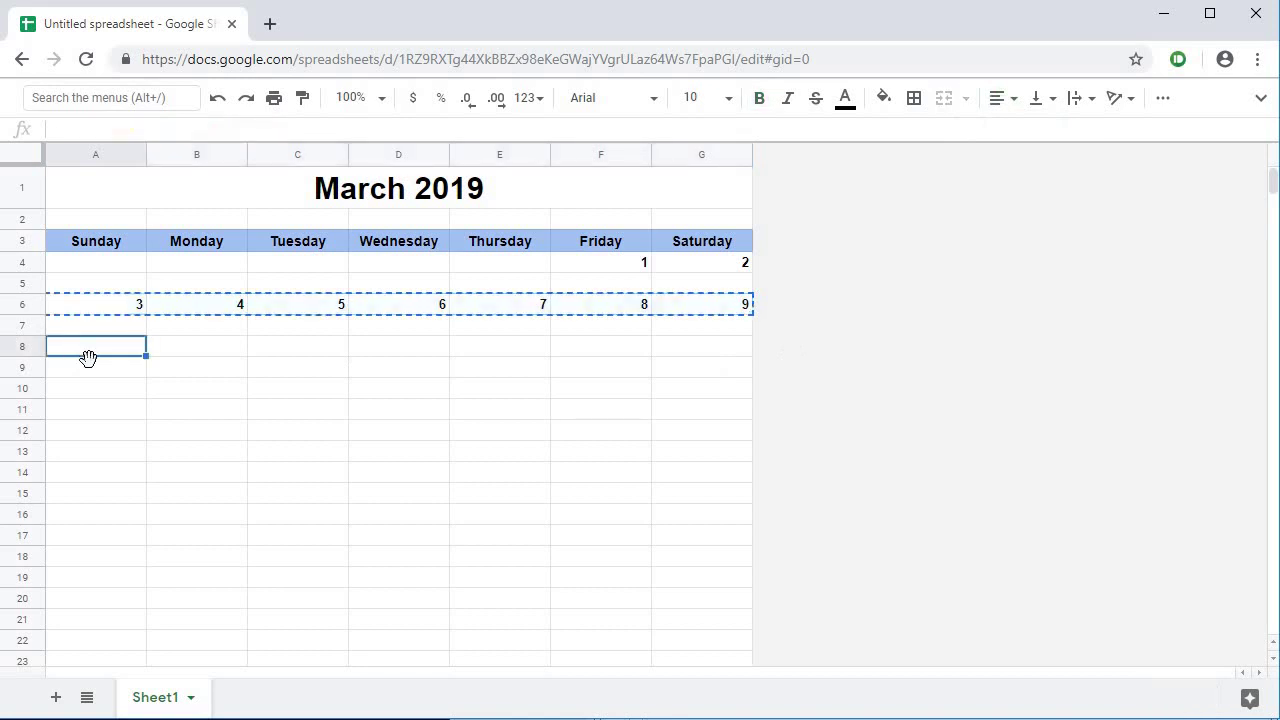
pyautogui.hotkey('ctrl', 'v')
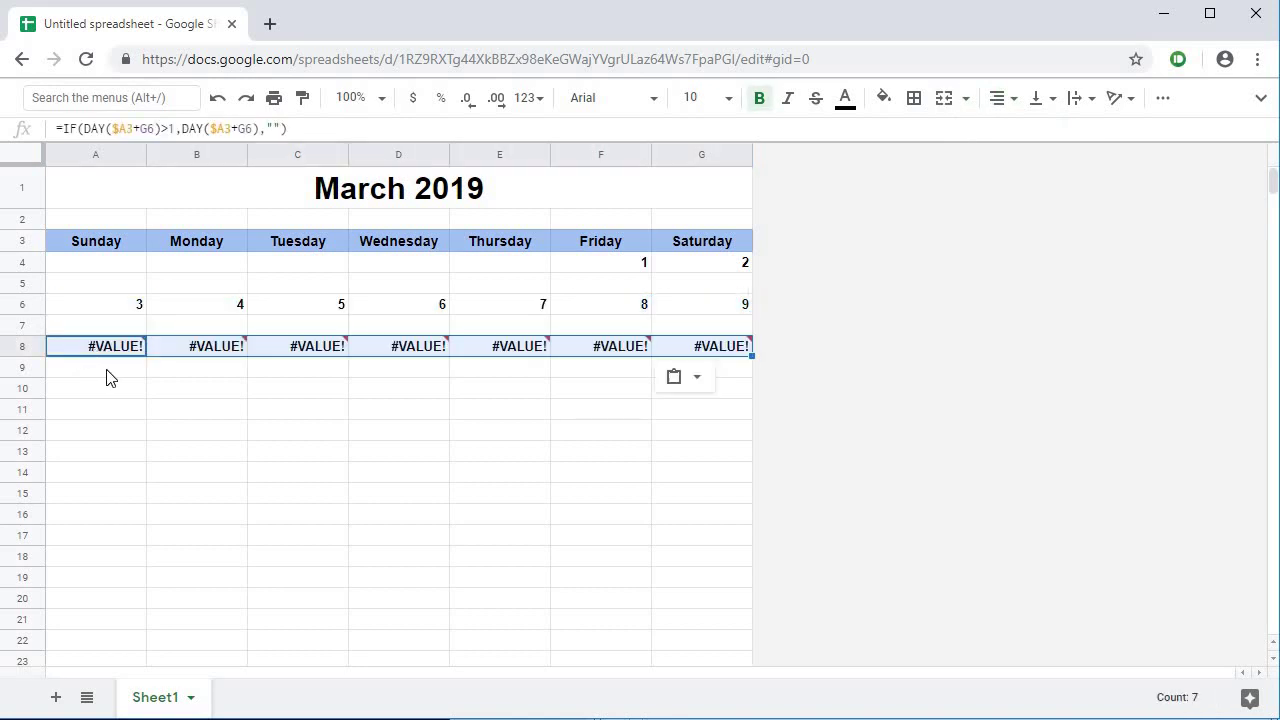
# Step: Replace both $A3 references in cell A8 with $A1, making the formula =IF(DAY($A1+G6)>1,DAY($A1+G6),"")
pyautogui.press('F2')
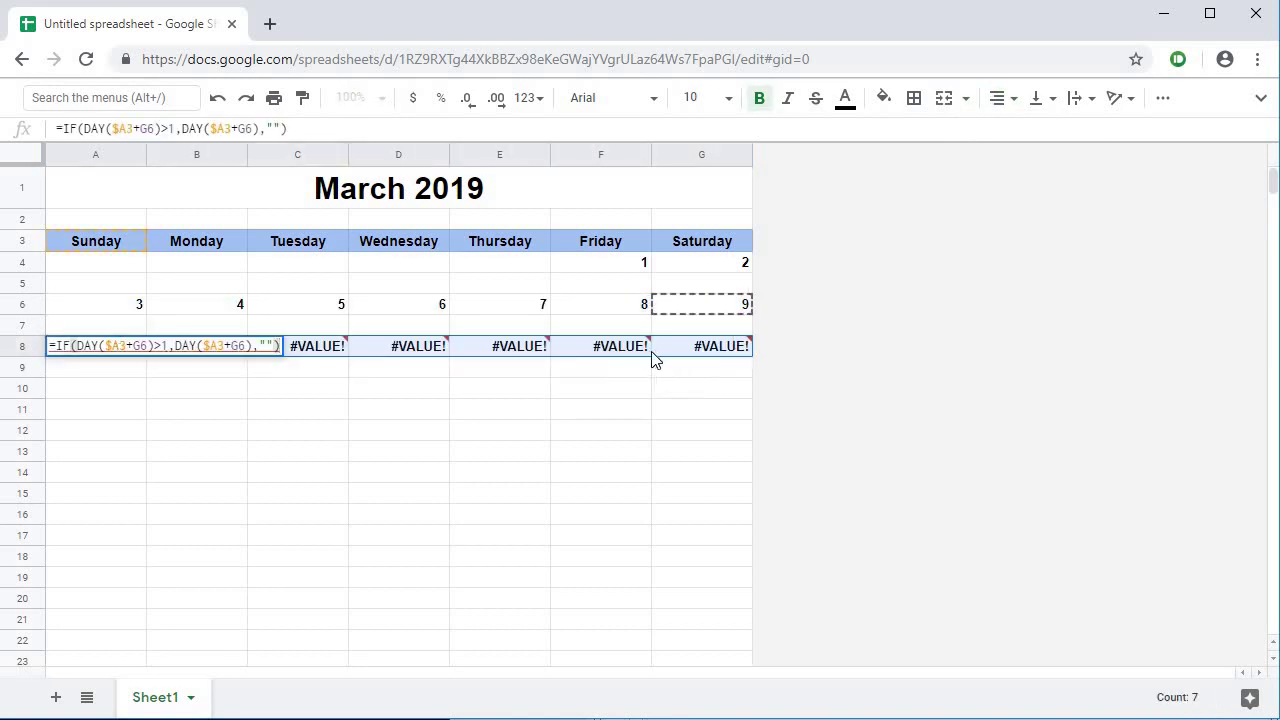
pyautogui.moveTo(706, 357)
pyautogui.click(125, 346)
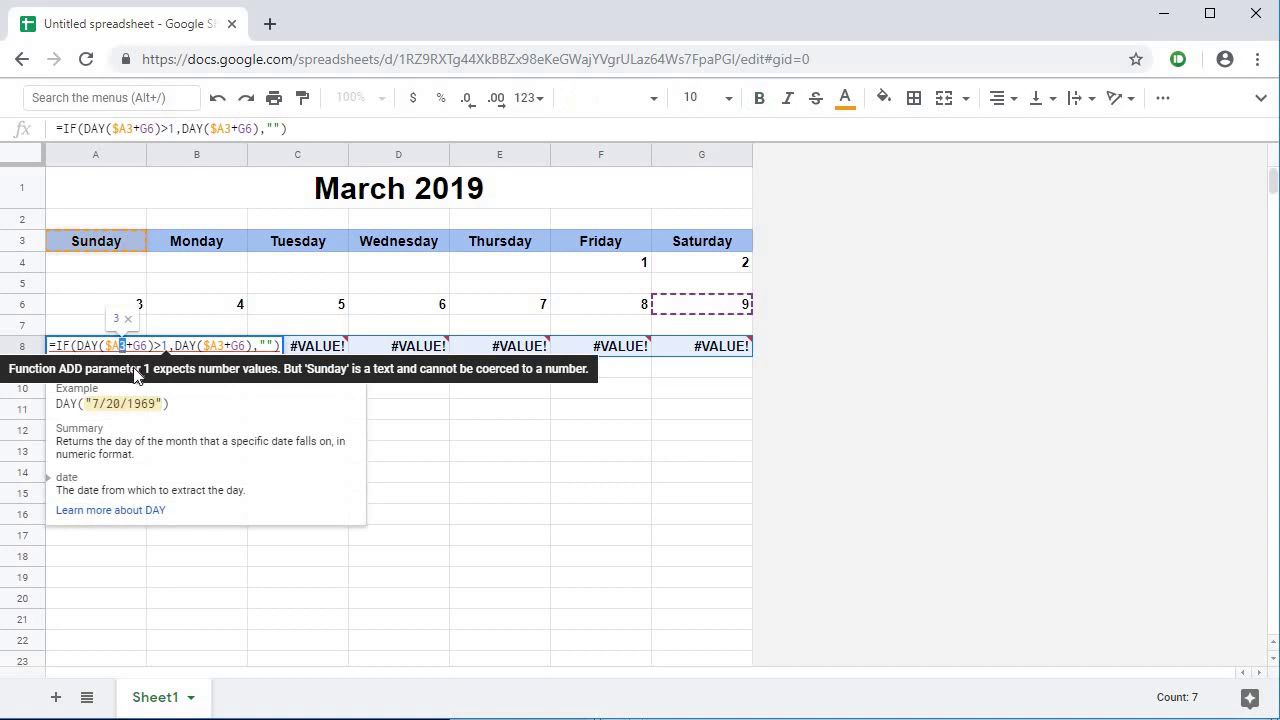
pyautogui.write('1')
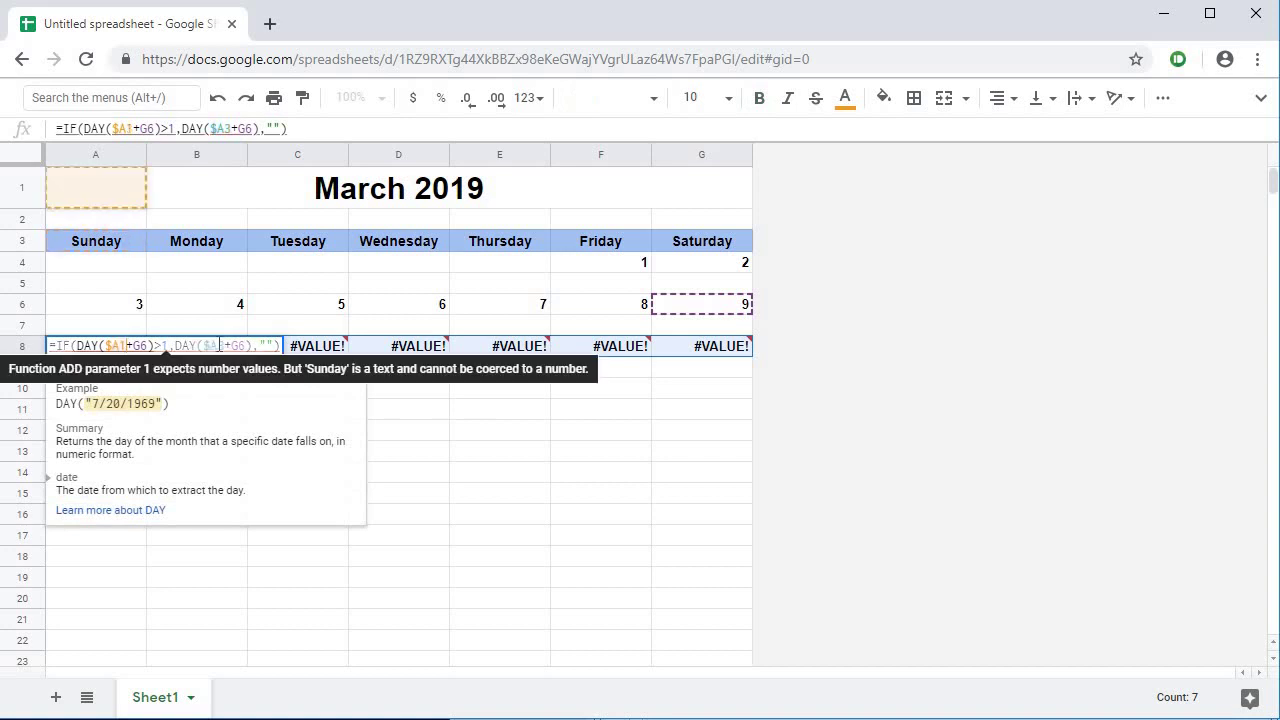
pyautogui.write('1')
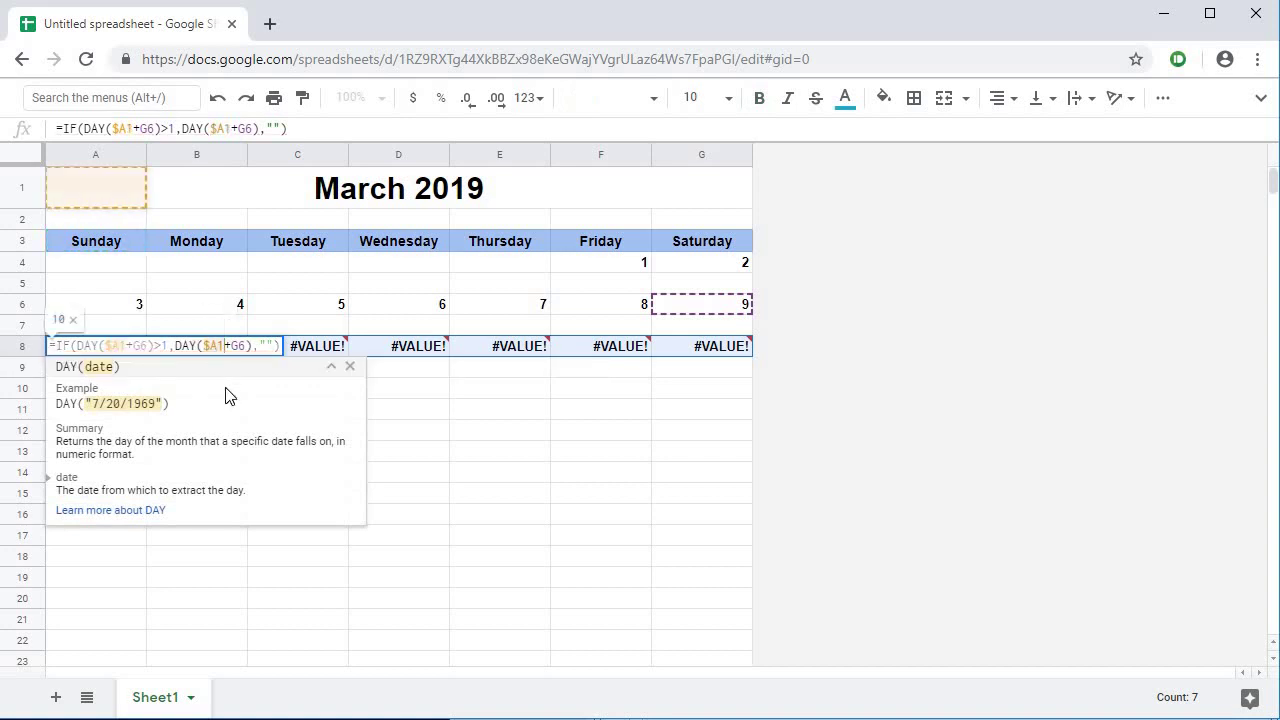
pyautogui.press('Return')
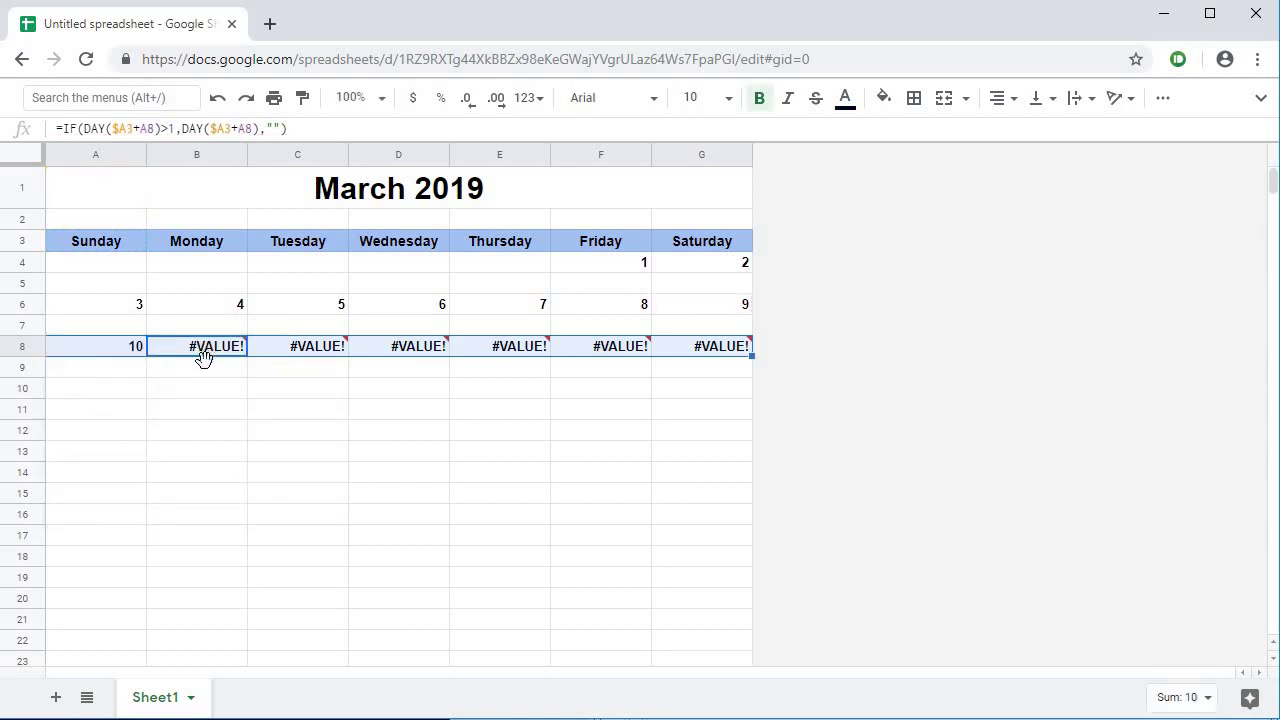
# Step: Replace both $A3 references in cell B8 with $A1, making the formula =IF(DAY($A1+A8)>1,DAY($A1+A8),"")
pyautogui.press('F2')
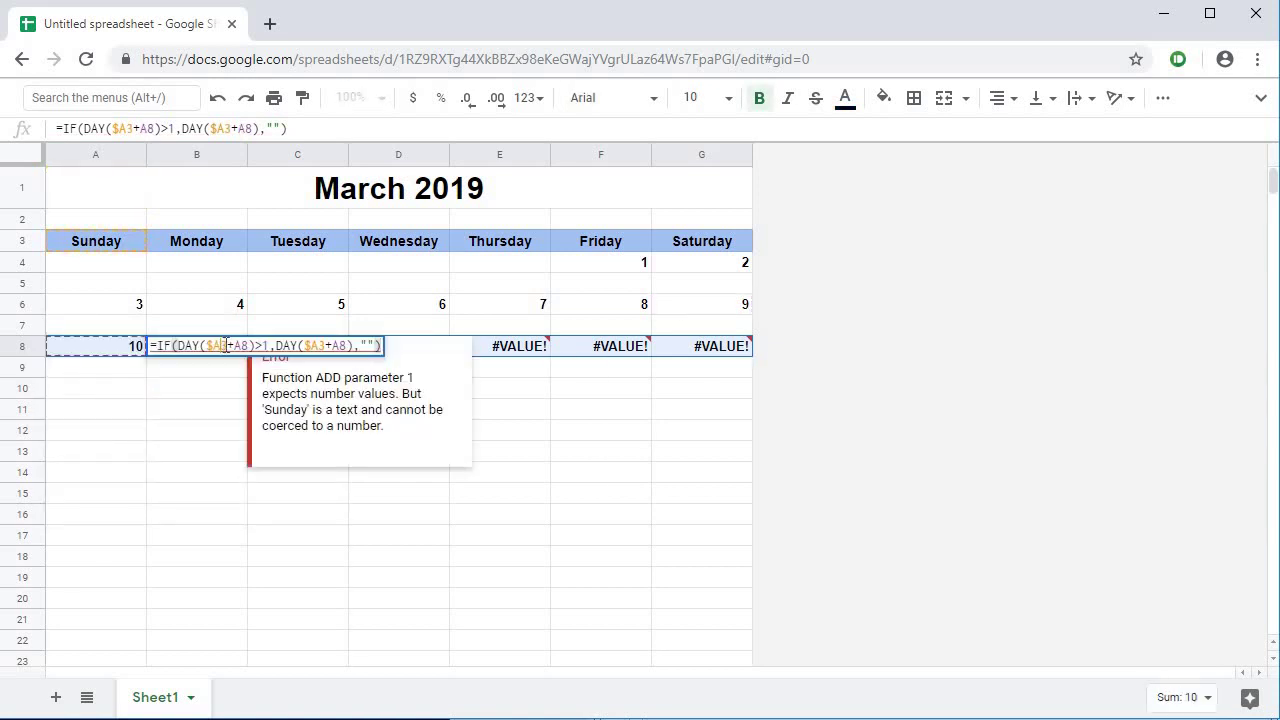
pyautogui.moveTo(221, 346); pyautogui.dragTo(229, 347)
pyautogui.write('1')
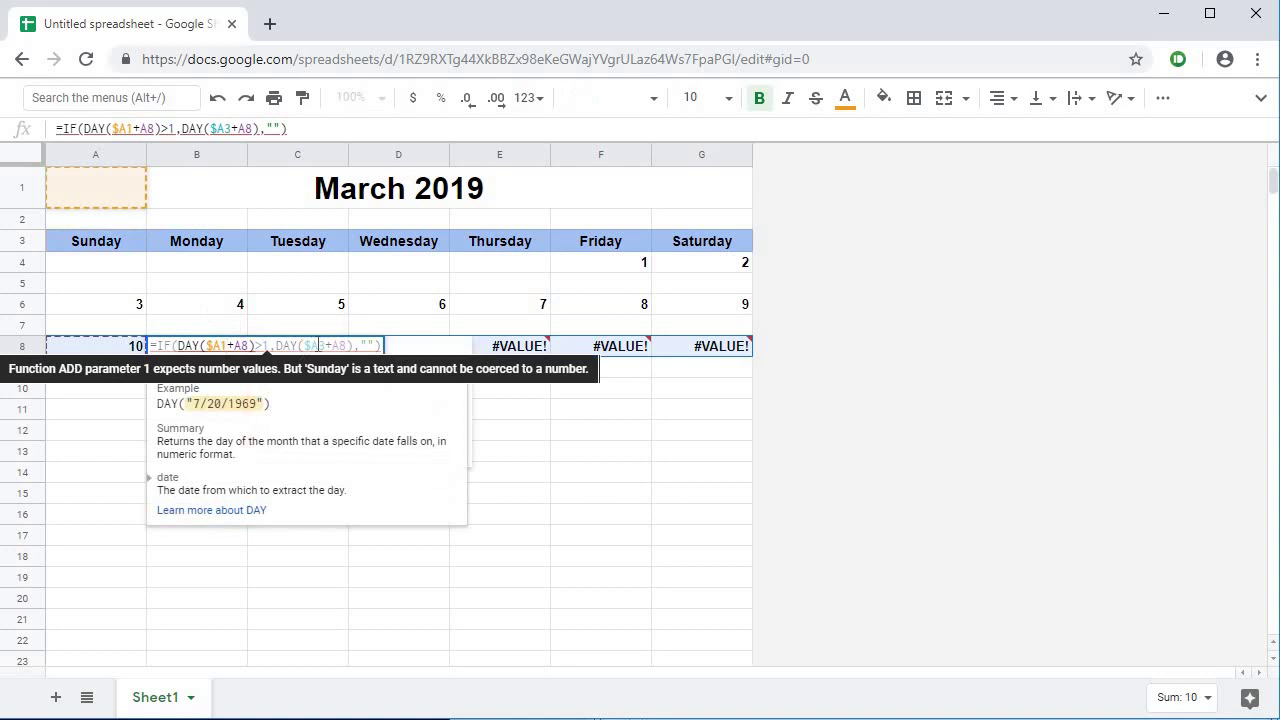
pyautogui.moveTo(316, 346); pyautogui.dragTo(324, 347)
pyautogui.write('1')
pyautogui.press('Return')
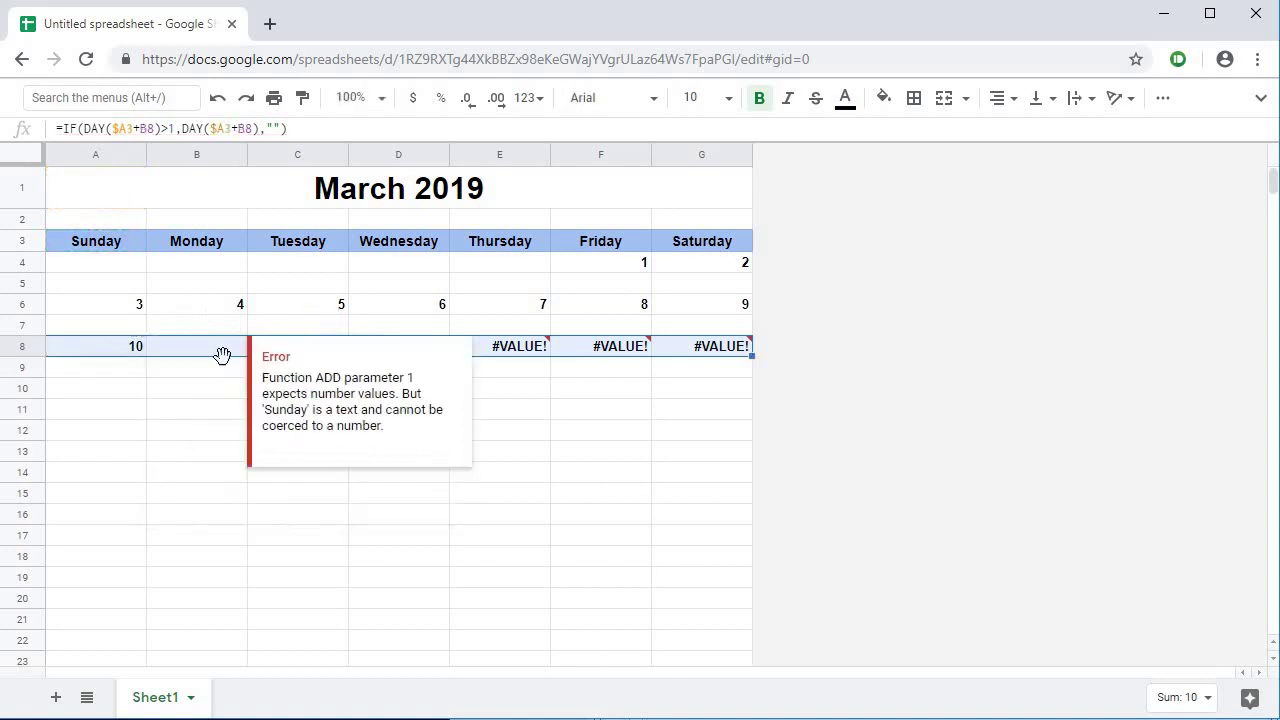
# Step: Copy the corrected formula from cell B8 into cells C8 through G8
pyautogui.click(200, 358)
pyautogui.hotkey('ctrl', 'c')
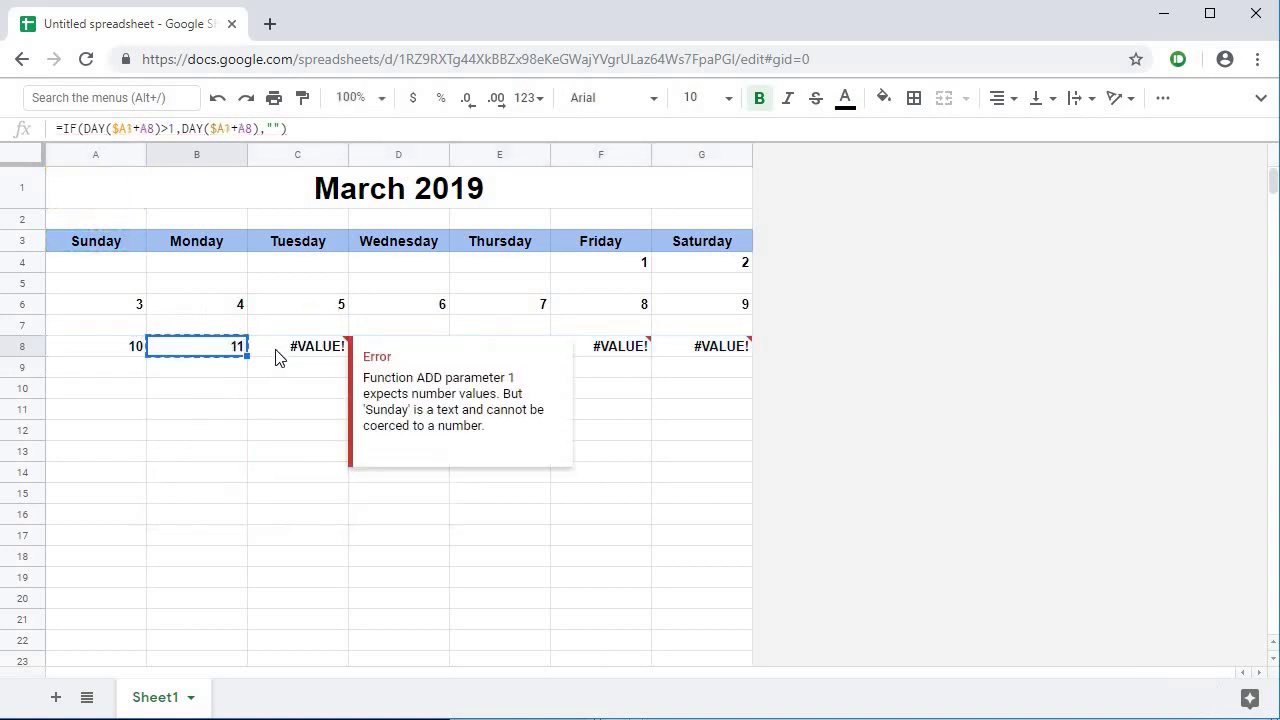
pyautogui.click(279, 352)
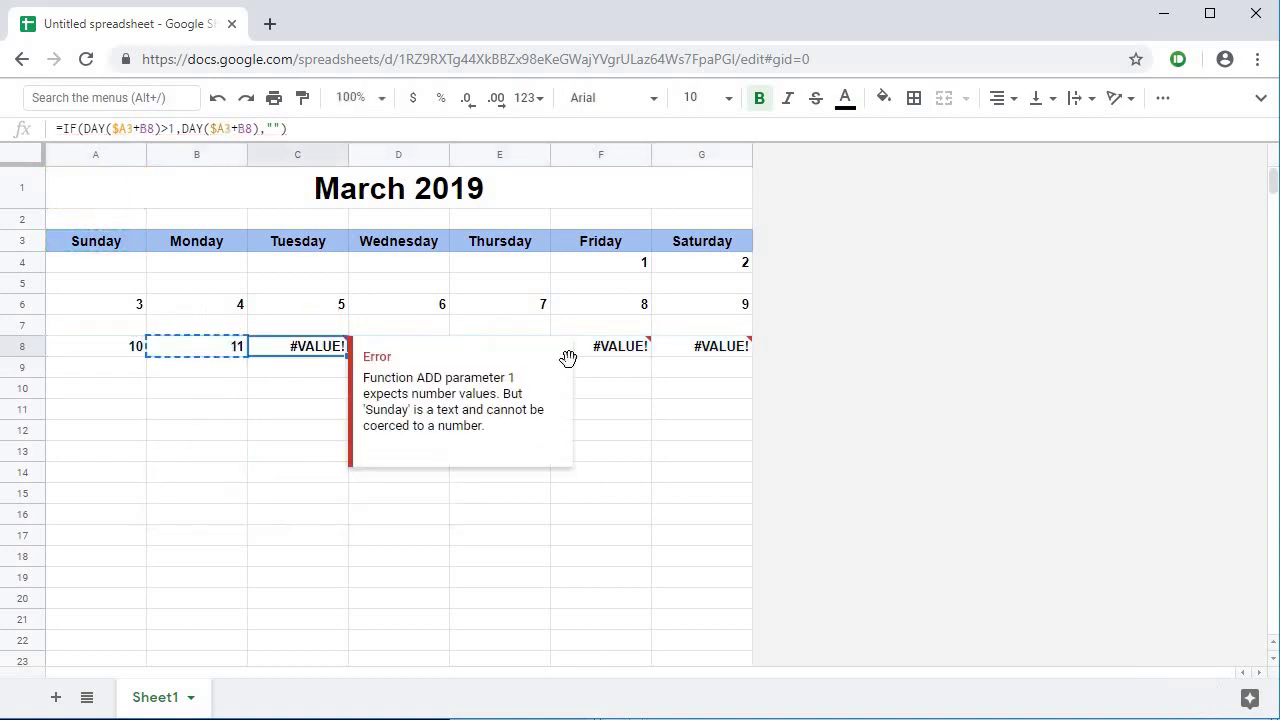
pyautogui.keyDown('shift'); pyautogui.click(720, 348); pyautogui.keyUp('shift')
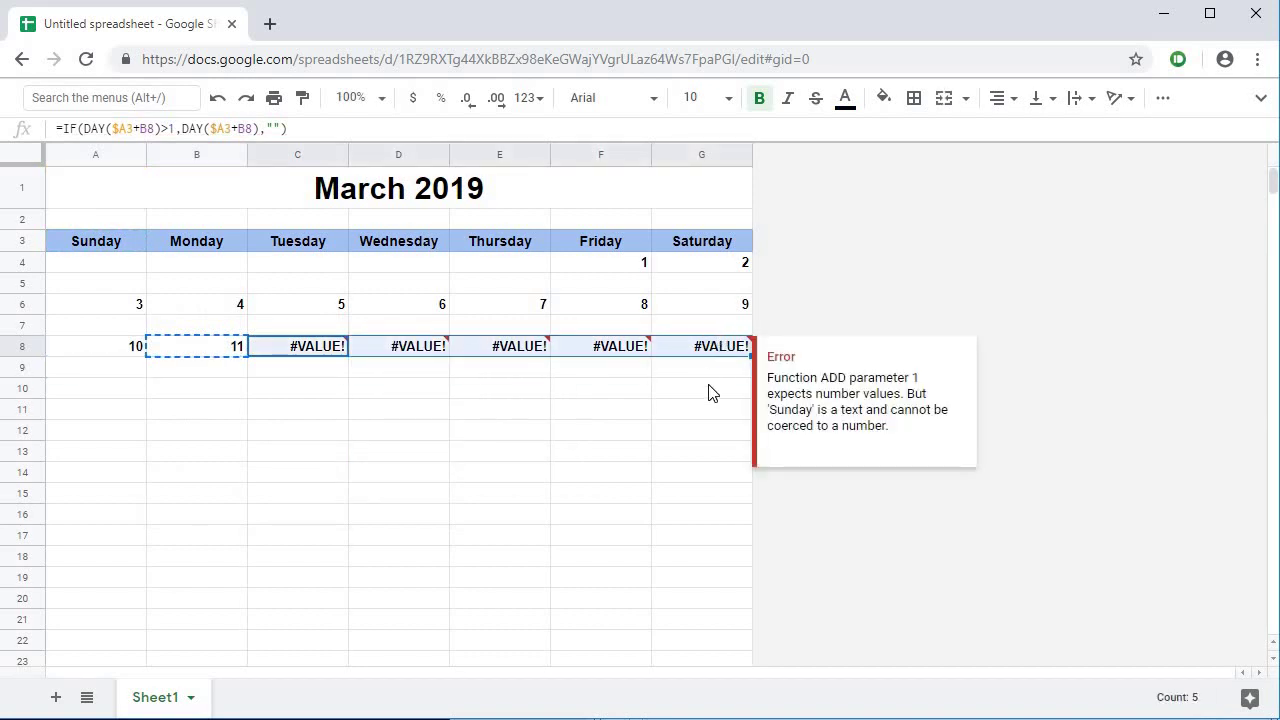
pyautogui.hotkey('ctrl', 'v')
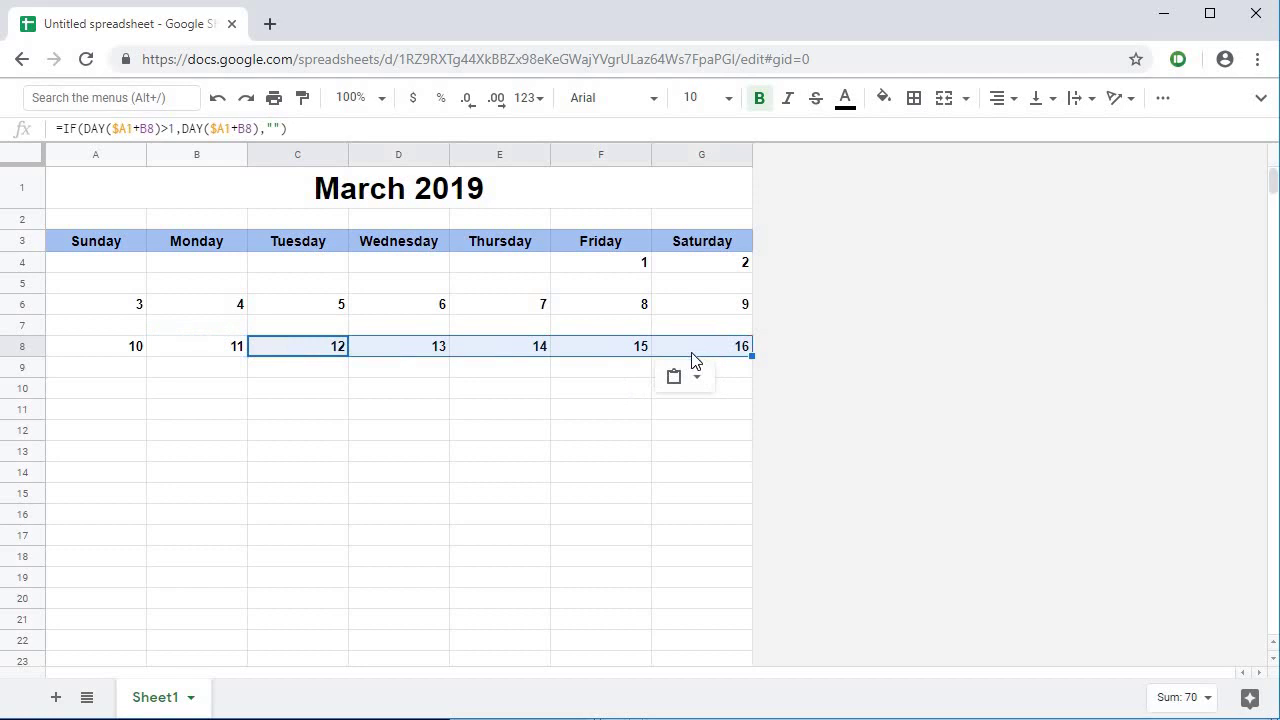
# Step: Copy the whole third-week row 8 into row 10, starting at cell A10
pyautogui.keyDown('shift'); pyautogui.click(26, 350); pyautogui.keyUp('shift')
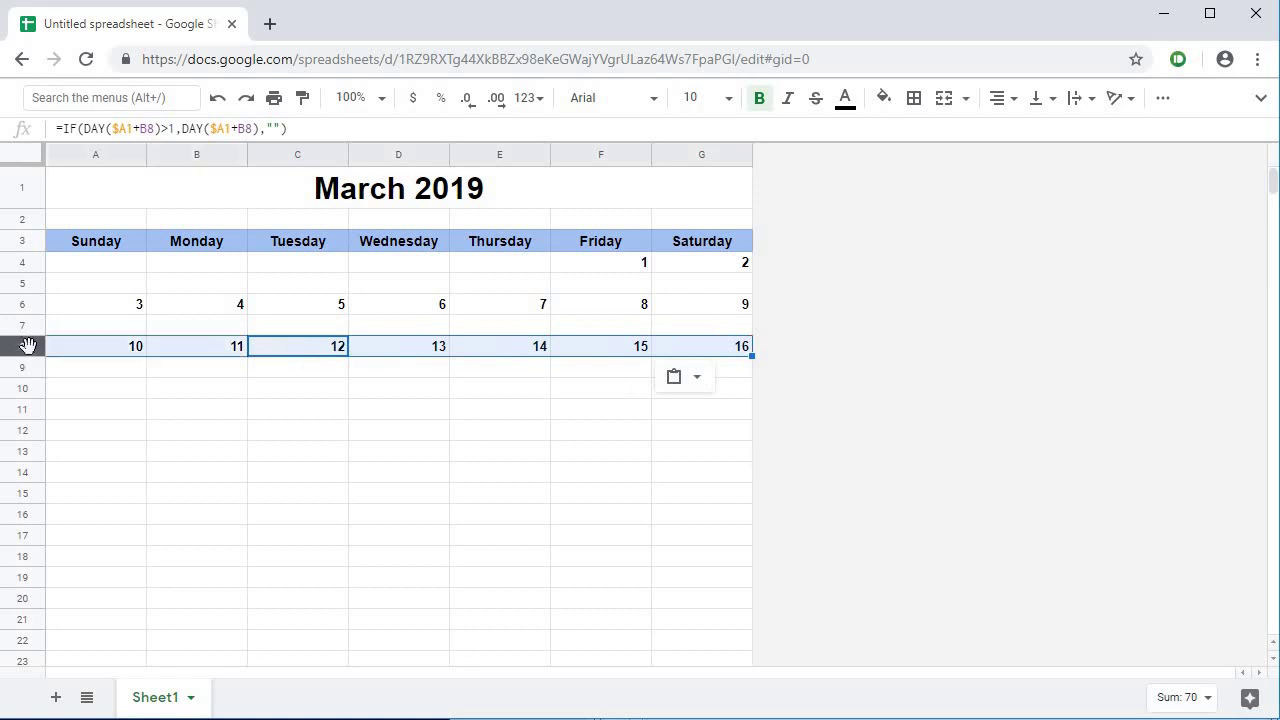
pyautogui.hotkey('ctrl', 'c')
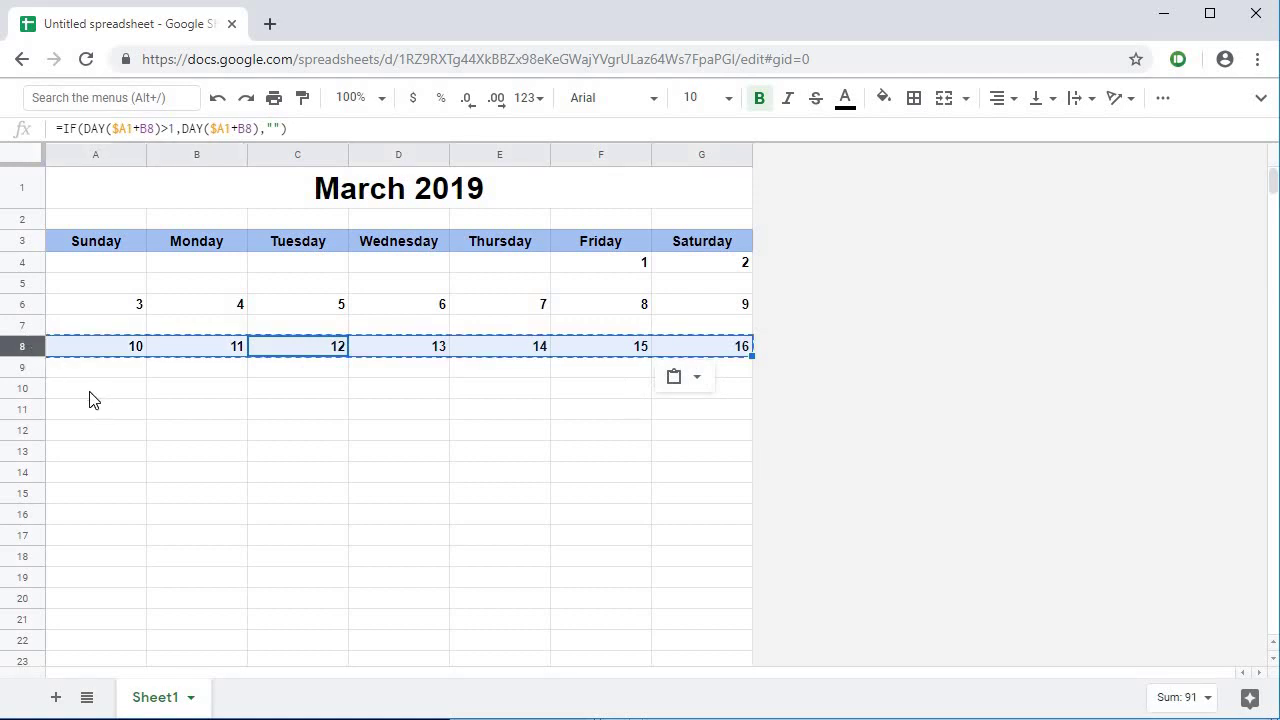
pyautogui.click(90, 394)
pyautogui.hotkey('ctrl', 'v')
# Step: Replace both $A3 references in cell A10 with $A1, making the formula =IF(DAY($A1+G8)>1,DAY($A1+G8),"")
pyautogui.doubleClick(97, 396)
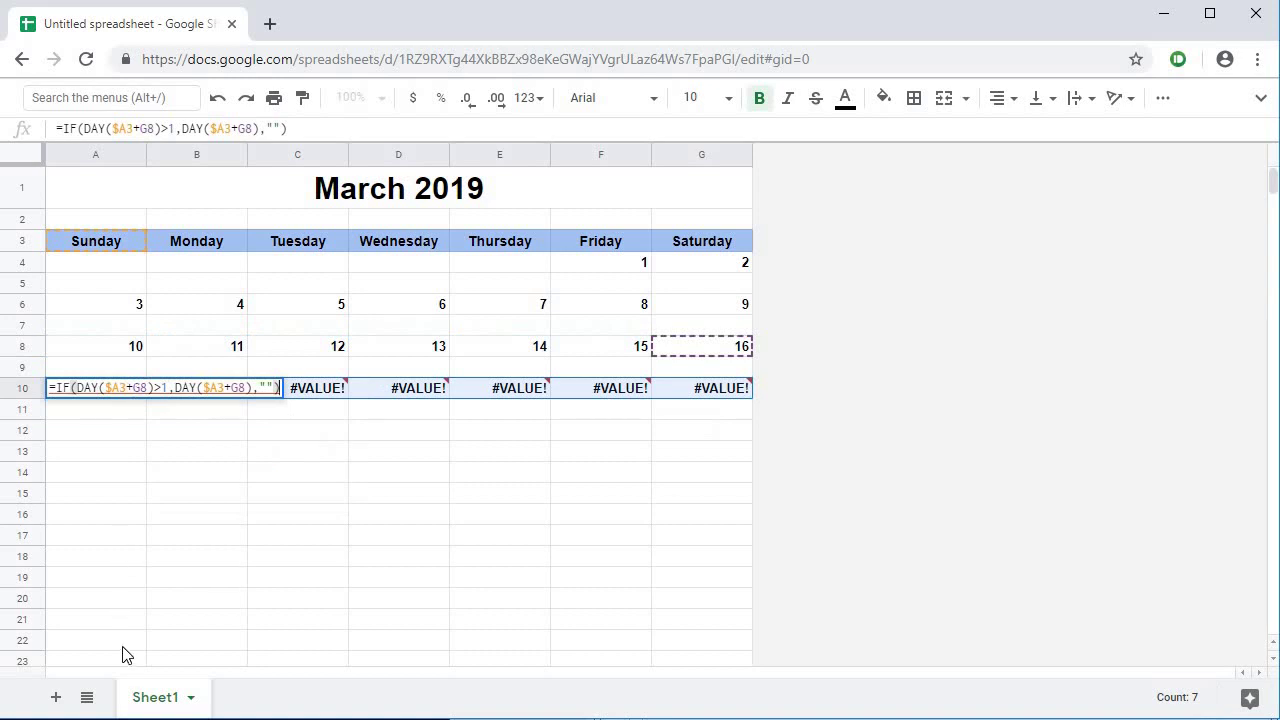
pyautogui.click(124, 387)
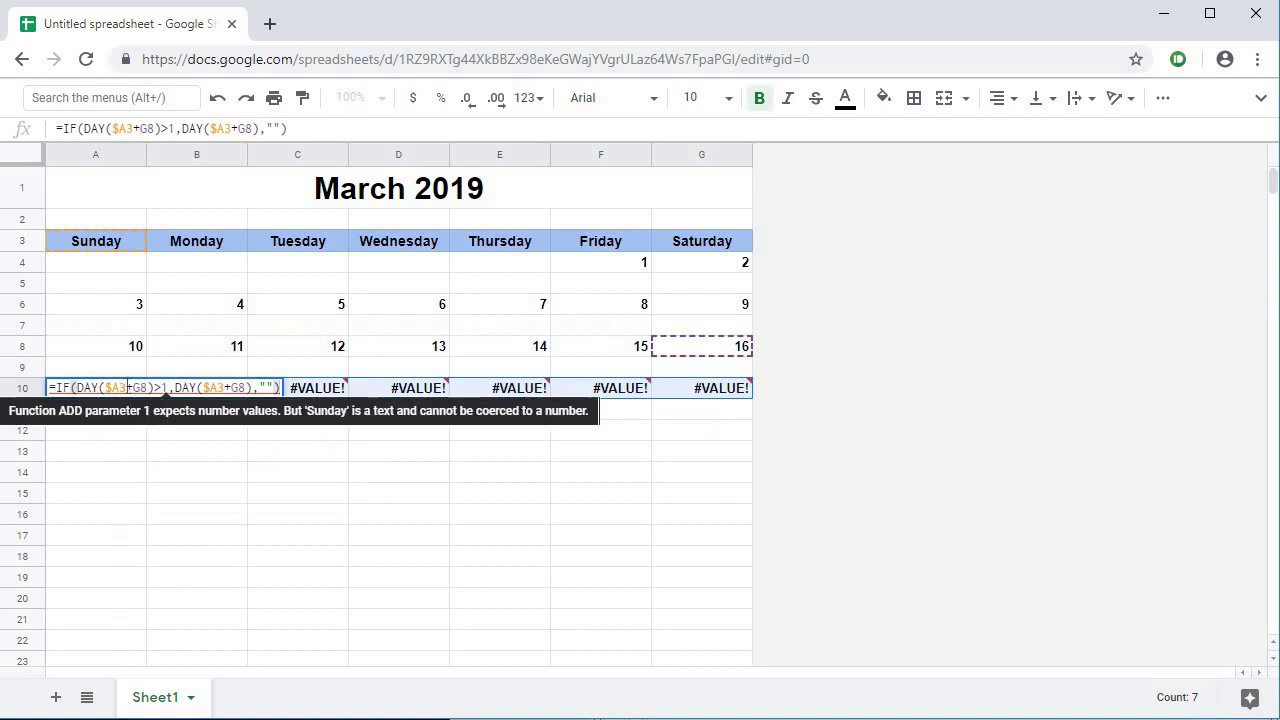
pyautogui.write('1')
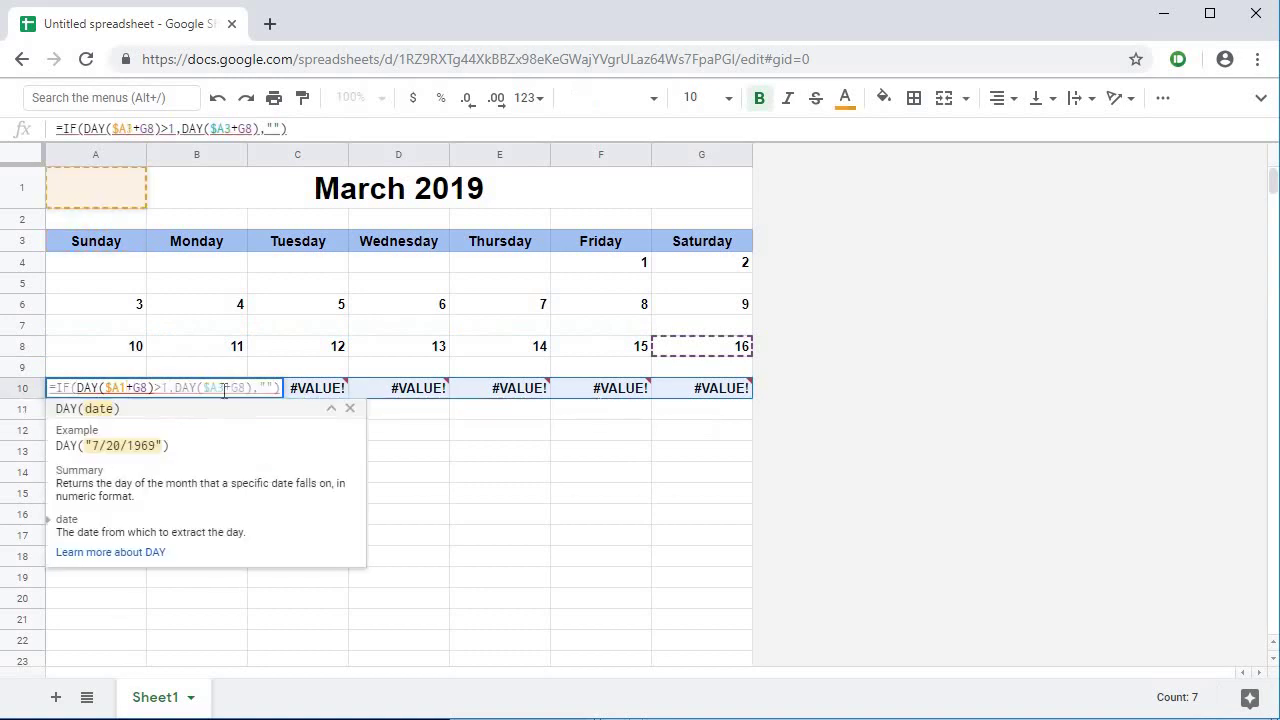
pyautogui.press('BackSpace')
pyautogui.write('1')
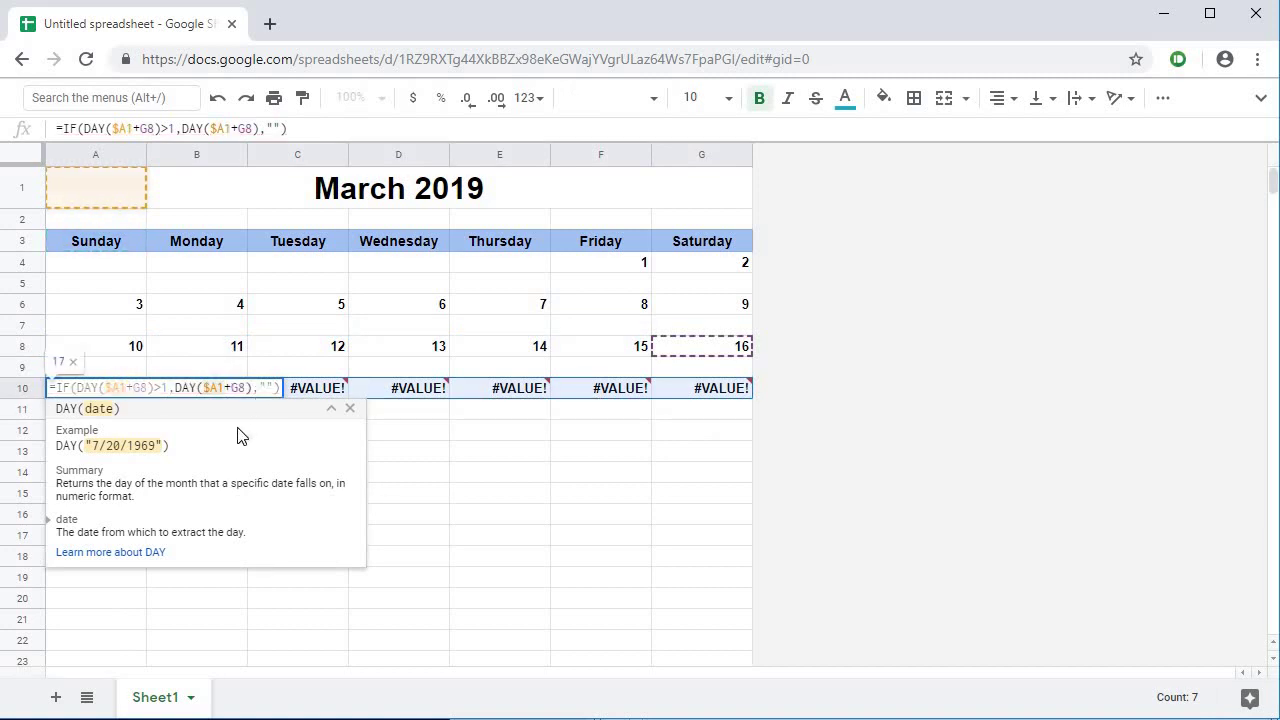
pyautogui.click(205, 397)
# Step: Replace both $A3 references in cell B10 with $A1, making the formula =IF(DAY($A1+A10)>1,DAY($A1+A10),"")
pyautogui.moveTo(195, 396)
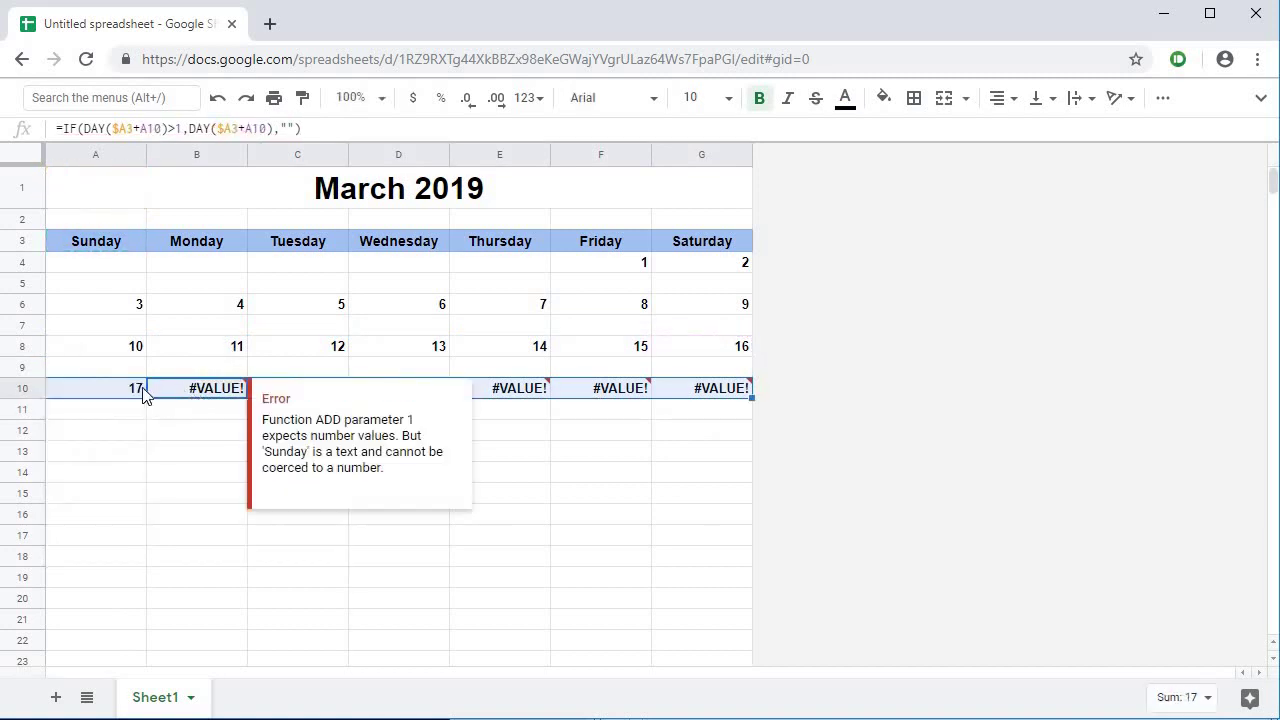
pyautogui.doubleClick(200, 400)
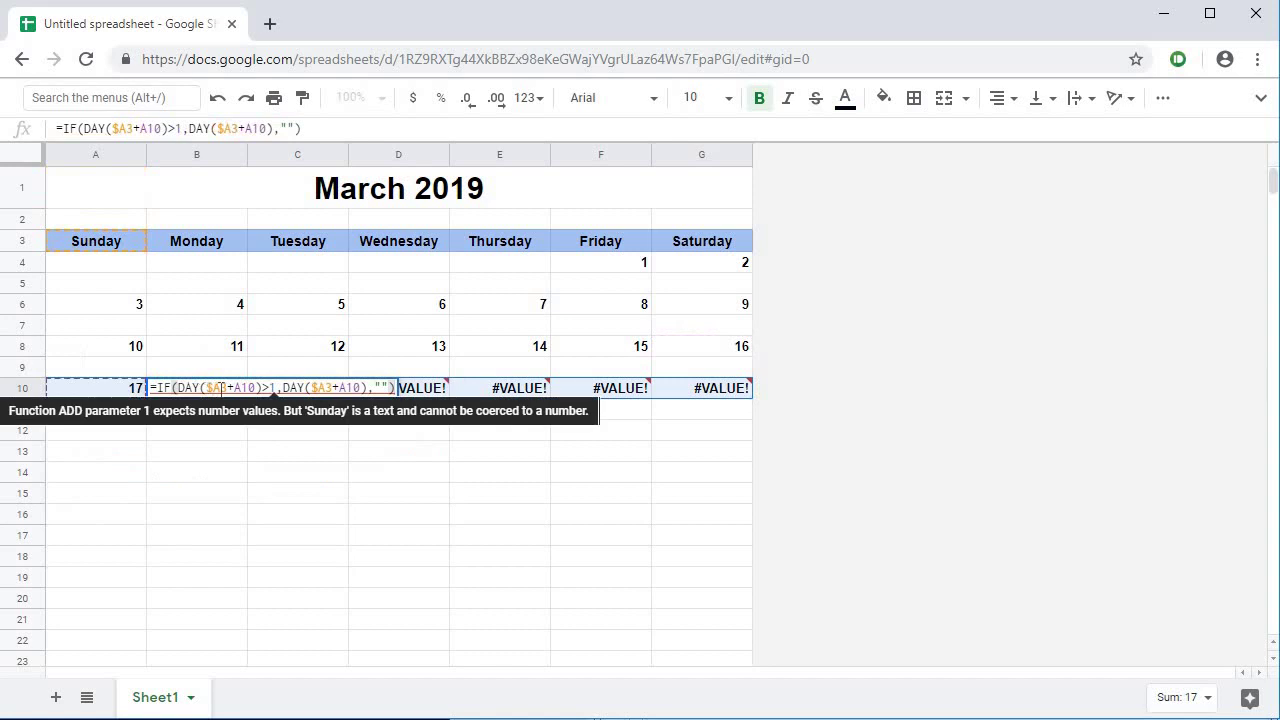
pyautogui.moveTo(222, 388); pyautogui.dragTo(229, 388)
pyautogui.write('1+A')
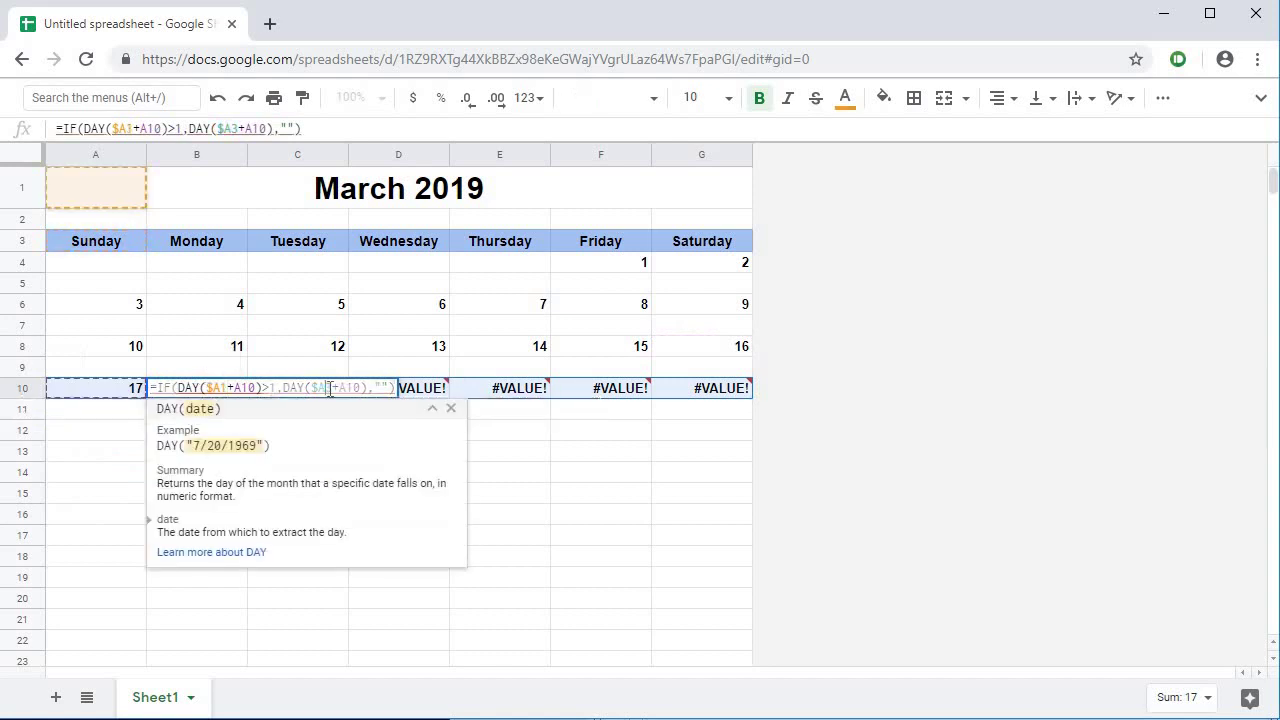
pyautogui.write('1')
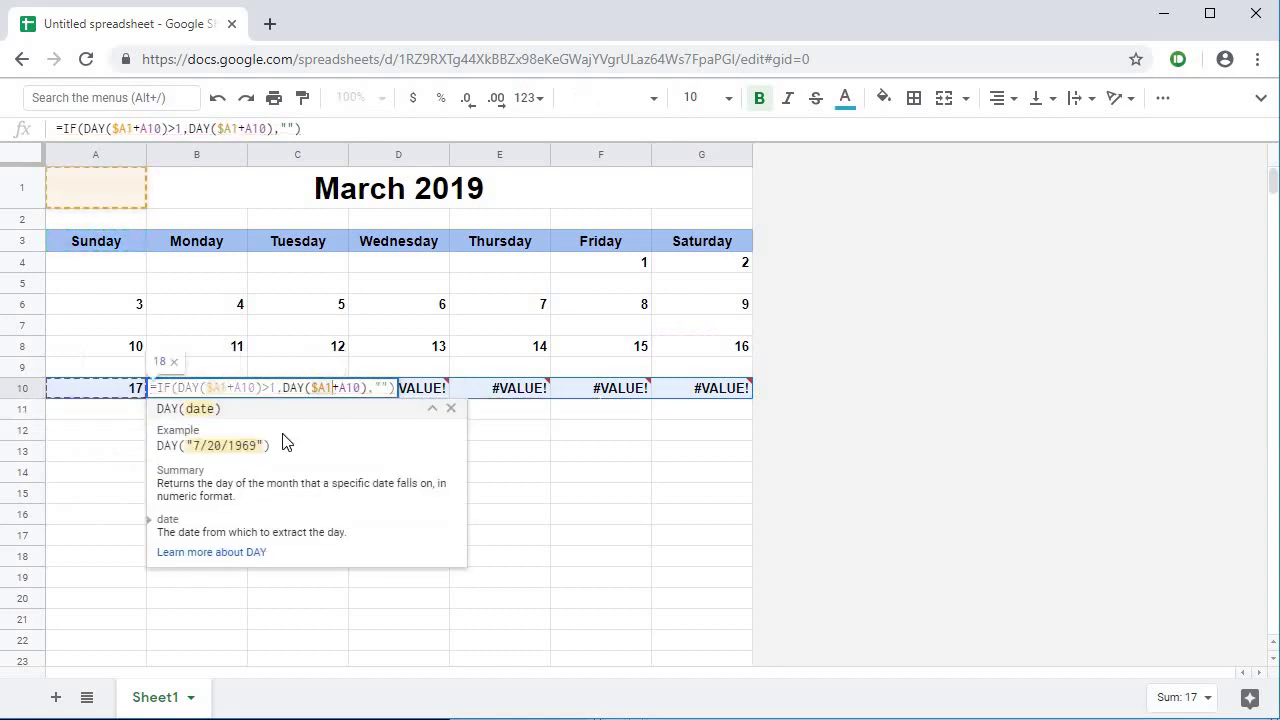
pyautogui.press('Return')
# Step: Copy the corrected formula from cell B10 into cells C10 through G10
pyautogui.click(206, 394)
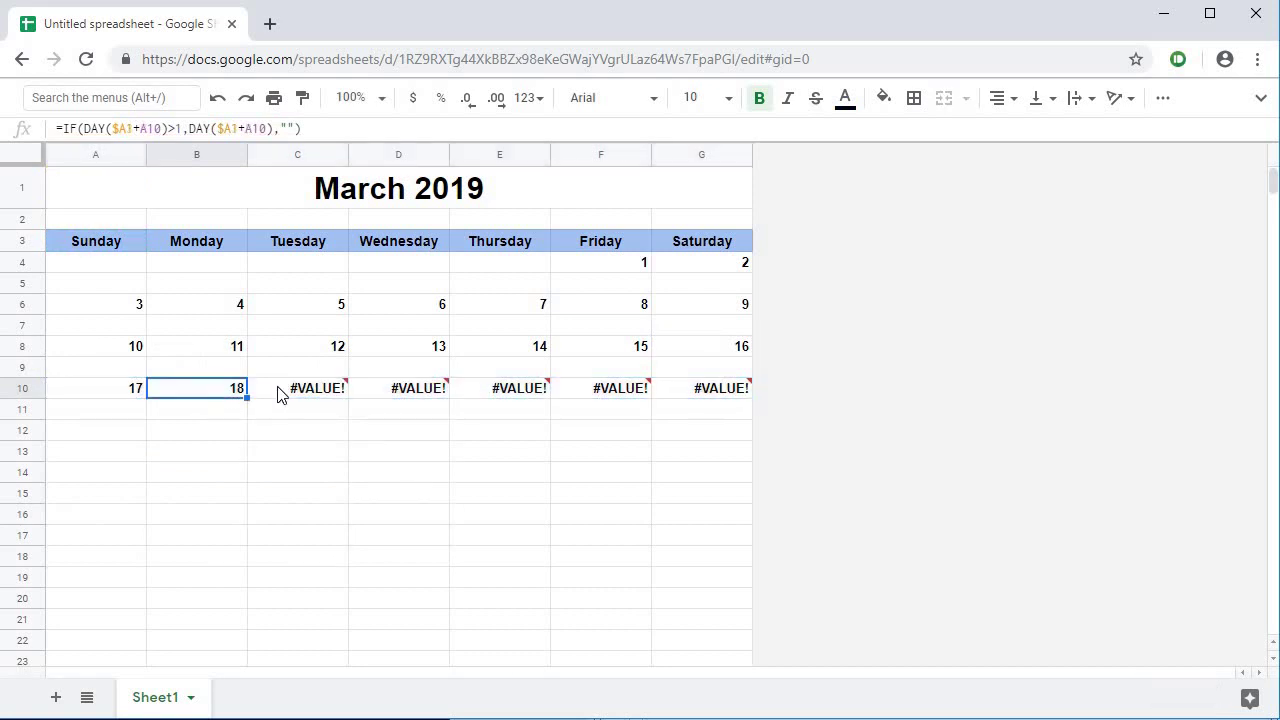
pyautogui.hotkey('ctrl', 'c')
pyautogui.click(282, 394)
pyautogui.keyDown('shift'); pyautogui.click(686, 392); pyautogui.keyUp('shift')
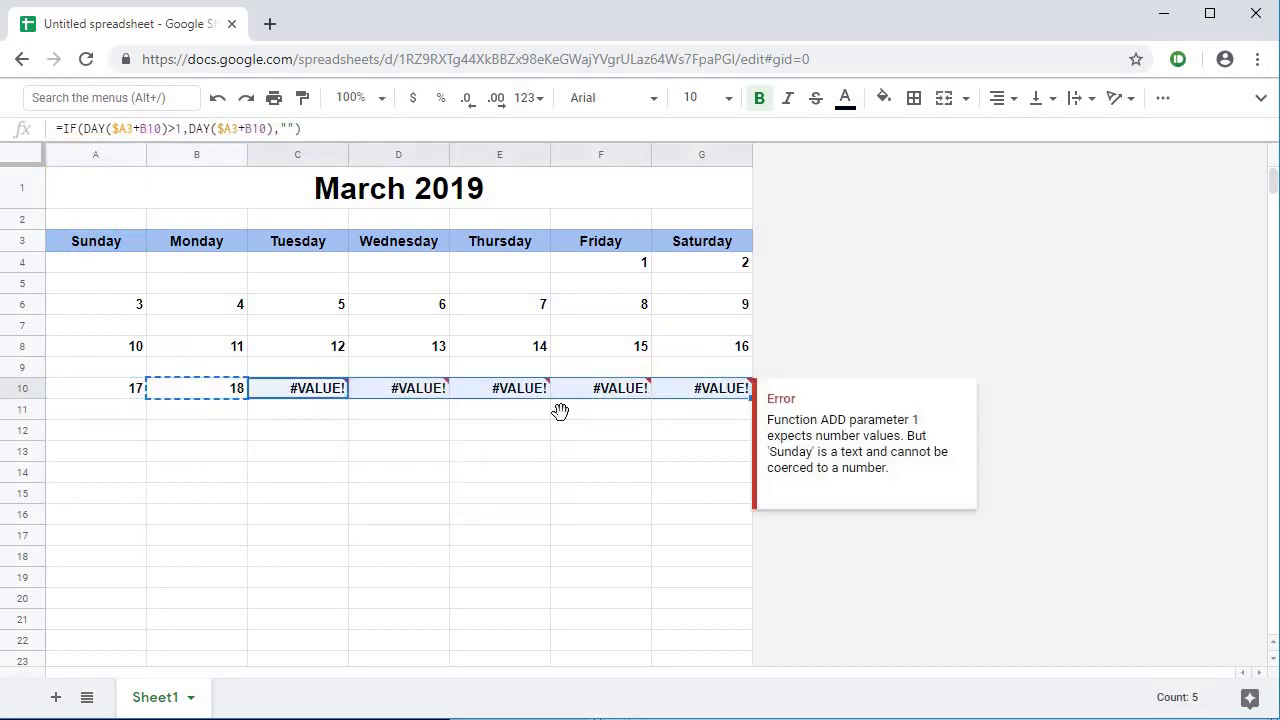
pyautogui.hotkey('ctrl', 'v')
# Step: Copy the formulas in cells A10 through C10 into row 12, starting at cell A12
pyautogui.keyDown('shift'); pyautogui.click(86, 395); pyautogui.keyUp('shift')
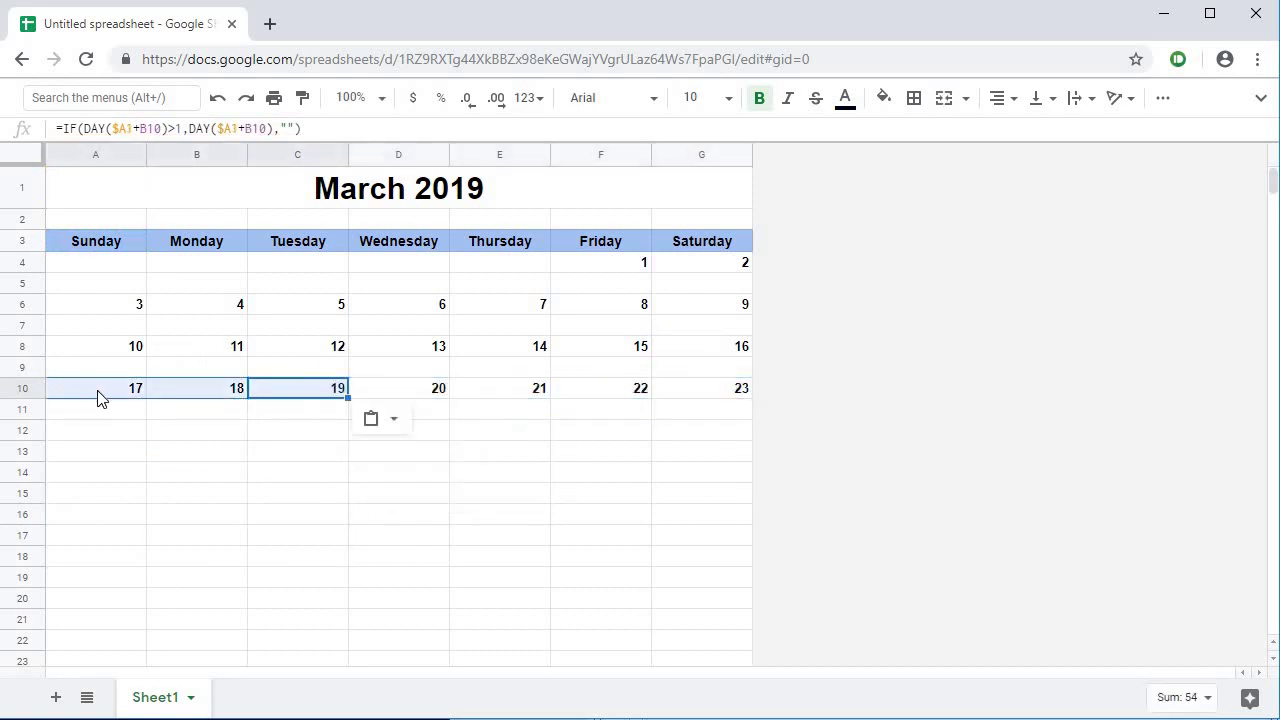
pyautogui.hotkey('ctrl', 'c')
pyautogui.click(105, 437)
pyautogui.hotkey('ctrl', 'v')
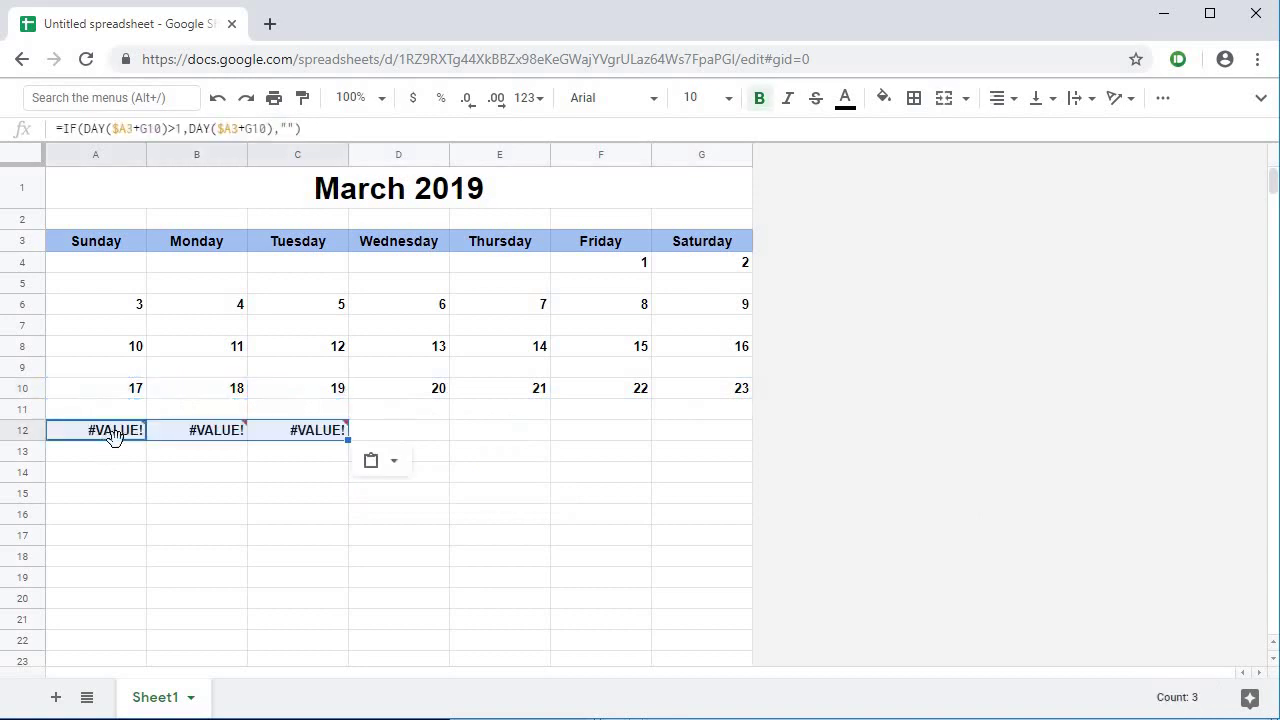
# Step: Replace both $A3 references in cell A12 with $A1, making the formula =IF(DAY($A1+G10)>1,DAY($A1+G10),"")
pyautogui.doubleClick(110, 436)
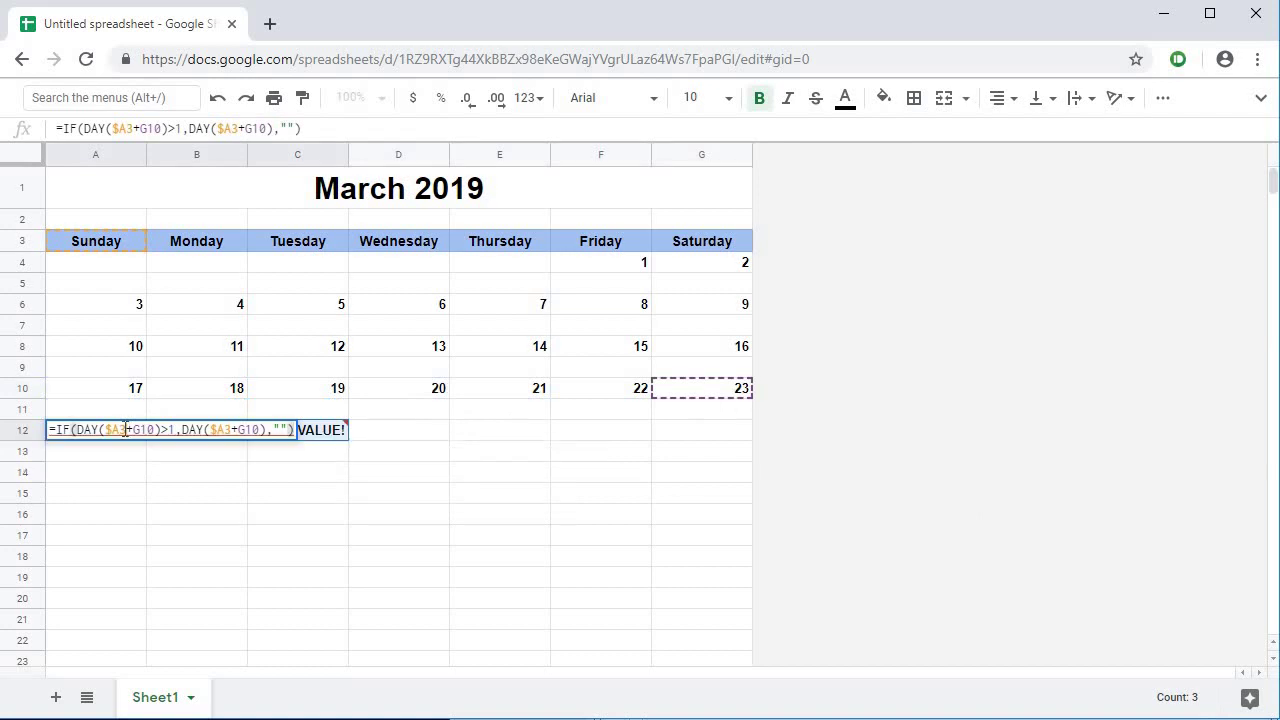
pyautogui.press('BackSpace')
pyautogui.write('1')
pyautogui.click(232, 430)
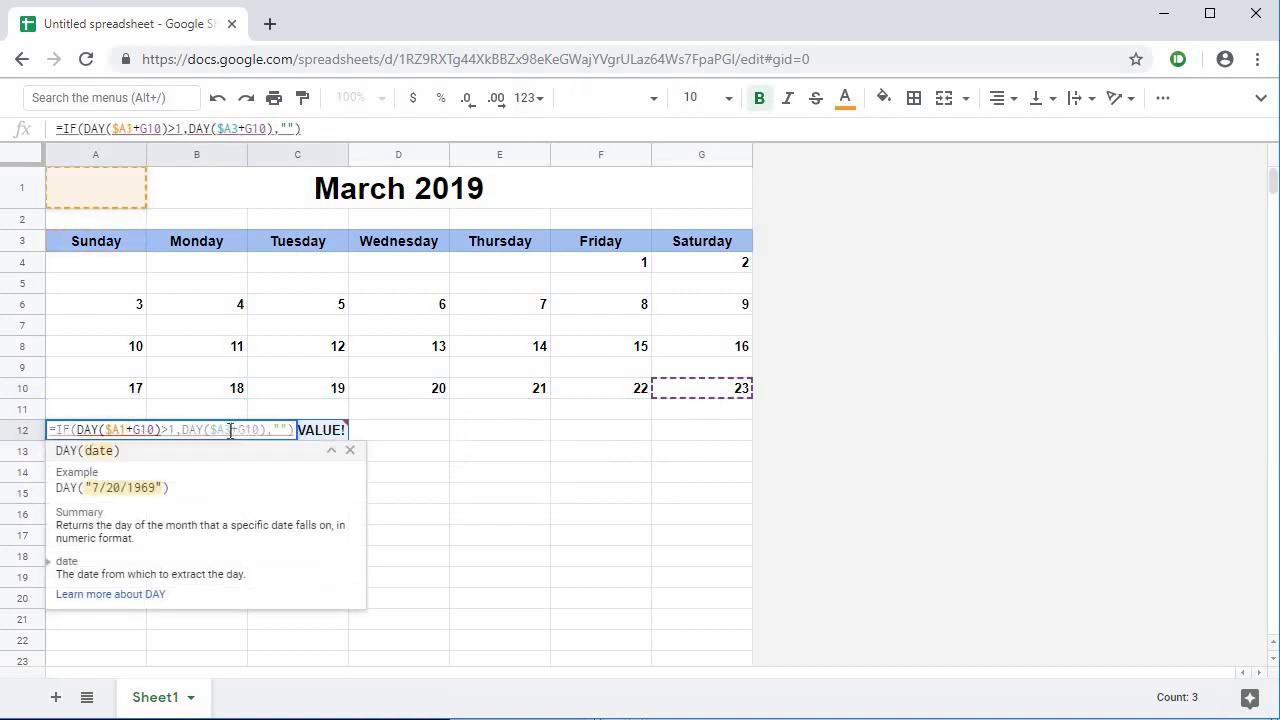
pyautogui.press('BackSpace')
pyautogui.write('1')
pyautogui.press('Return')
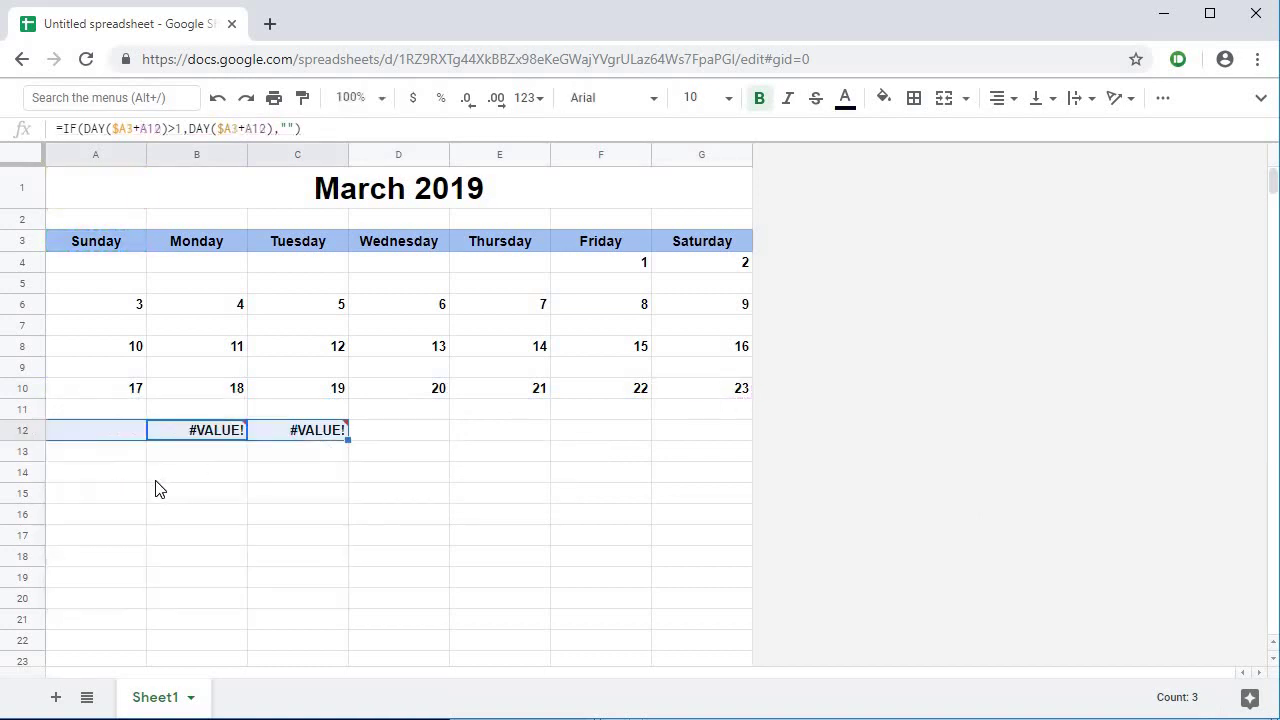
# Step: Replace both $A3 references in cell B12 with $A1, making the formula =IF(DAY($A1+A12)>1,DAY($A1+A12),"")
pyautogui.press('F2')
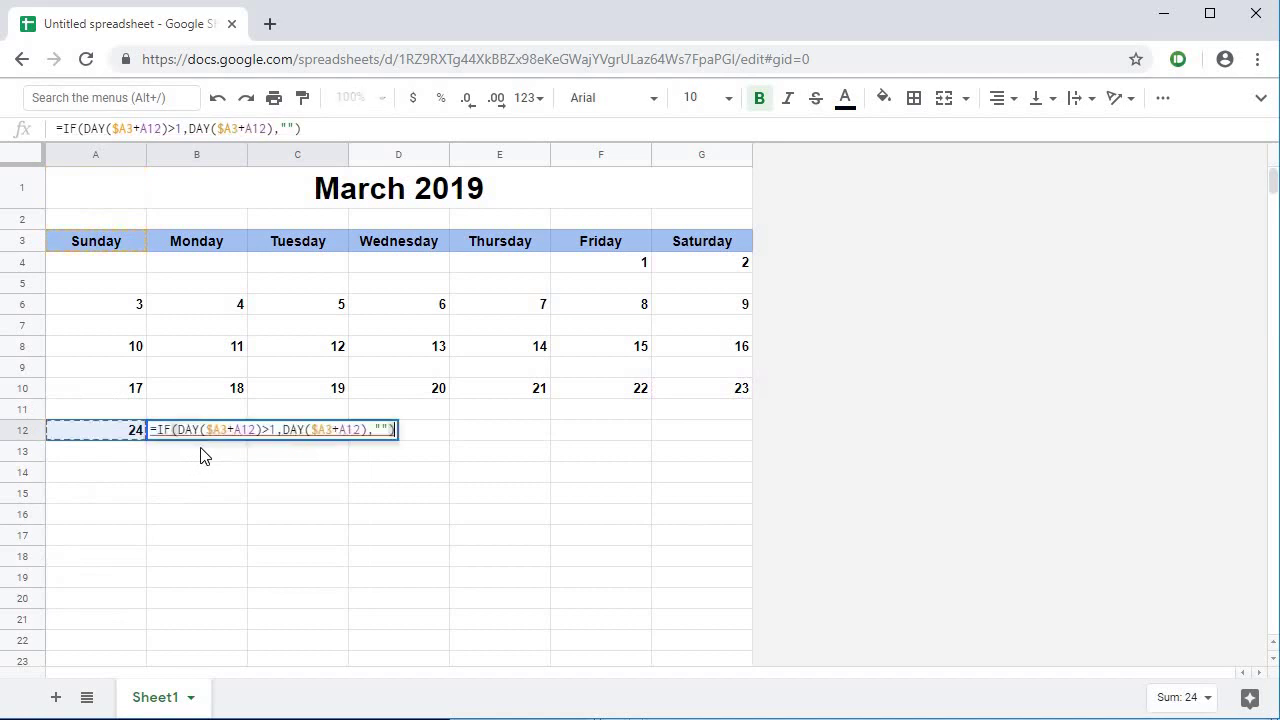
pyautogui.click(228, 430)
pyautogui.press('BackSpace')
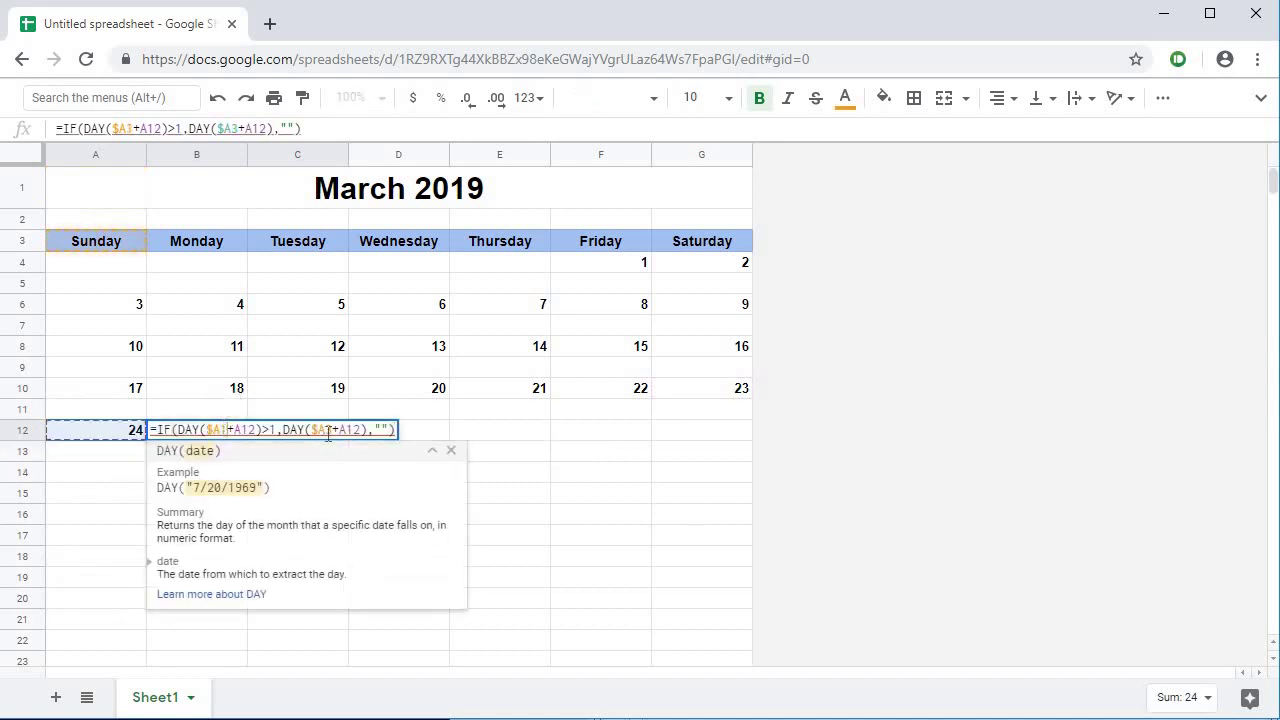
pyautogui.write('1')
pyautogui.click(330, 430)
pyautogui.press('BackSpace')
pyautogui.write('1')
pyautogui.press('Return')
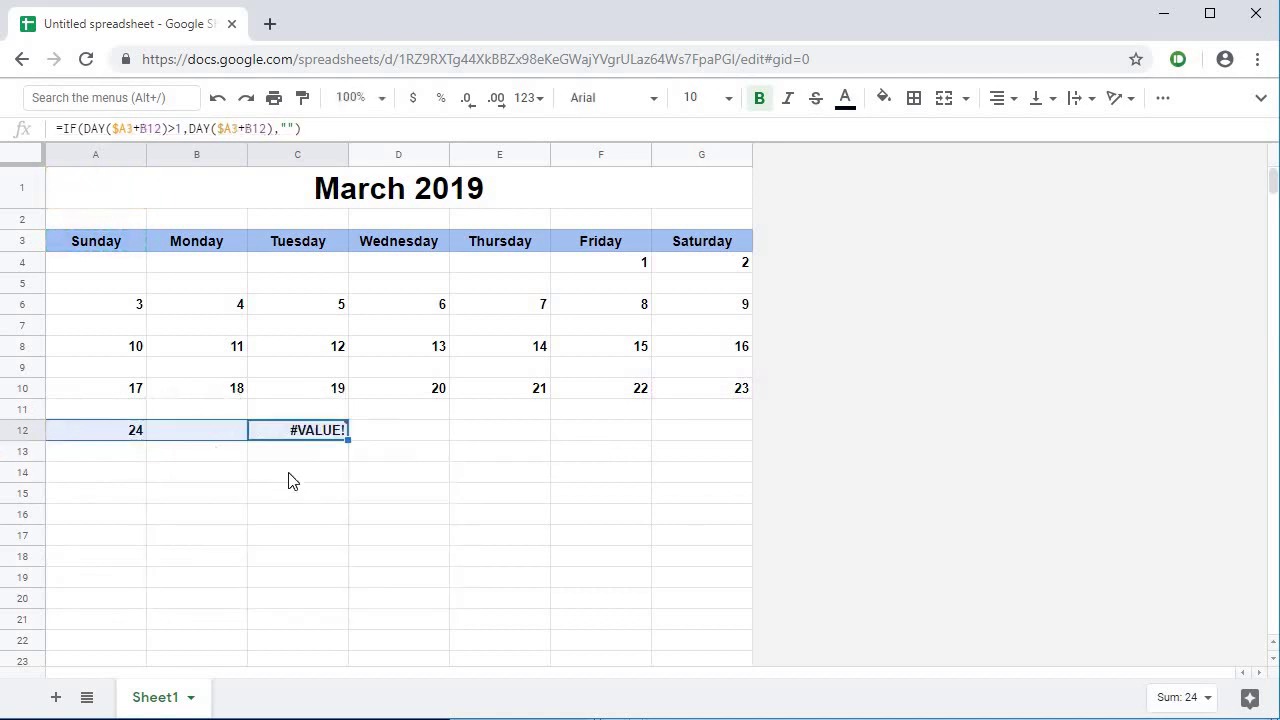
# Step: Copy the corrected formula from cell B12 across the rest of the row through G12
pyautogui.click(208, 438)
pyautogui.hotkey('ctrl', 'c')
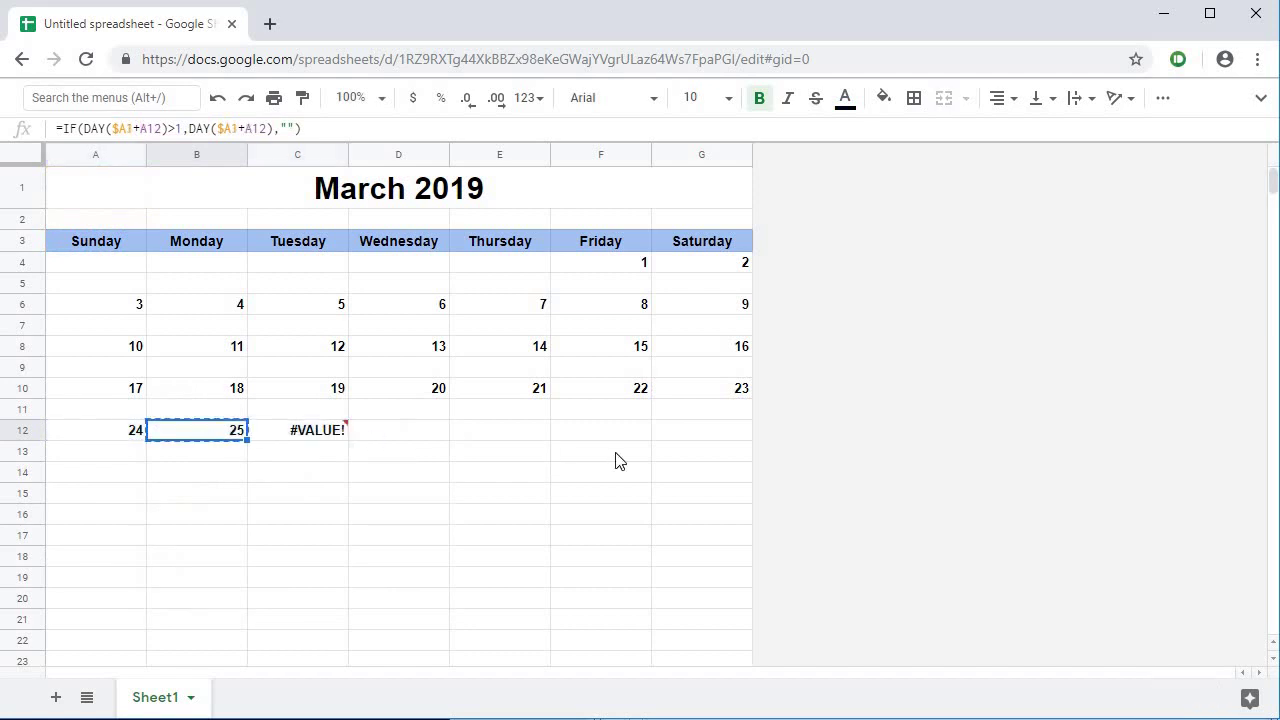
pyautogui.keyDown('shift'); pyautogui.click(700, 440); pyautogui.keyUp('shift')
pyautogui.hotkey('ctrl', 'v')
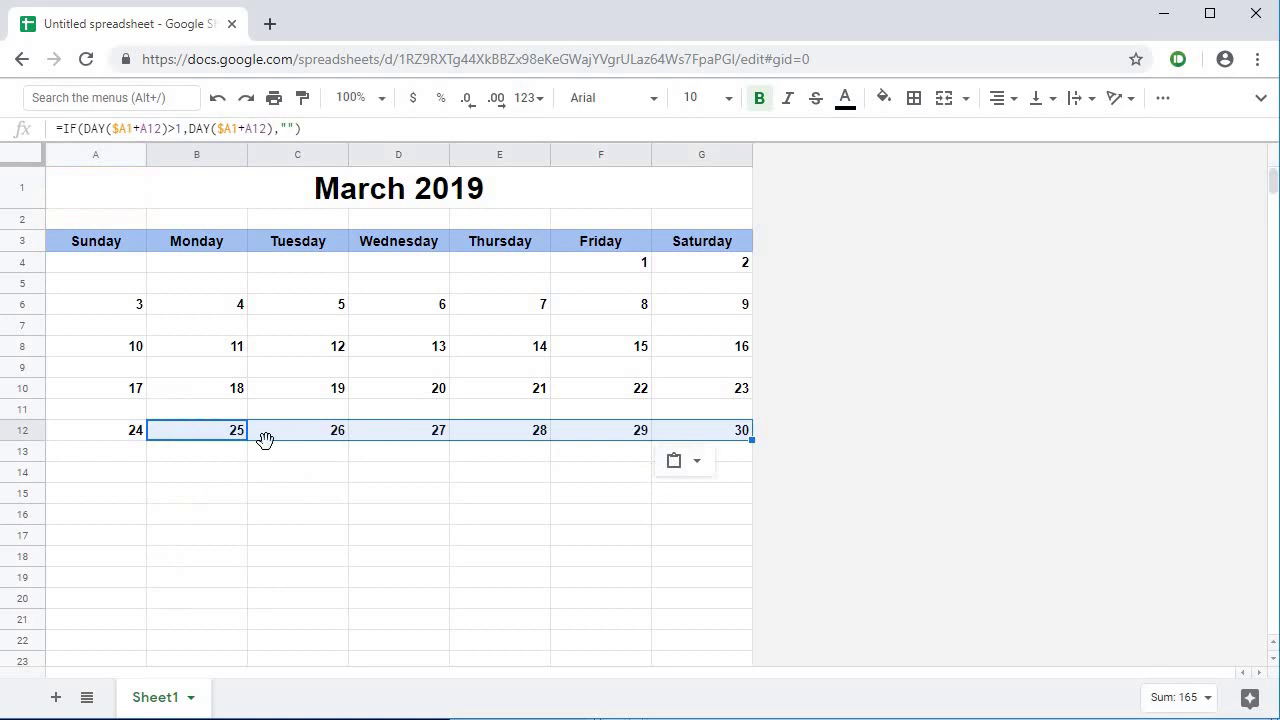
# Step: Copy the whole row 12 into row 14, starting at cell A14
pyautogui.click(29, 426)
pyautogui.hotkey('ctrl', 'c')
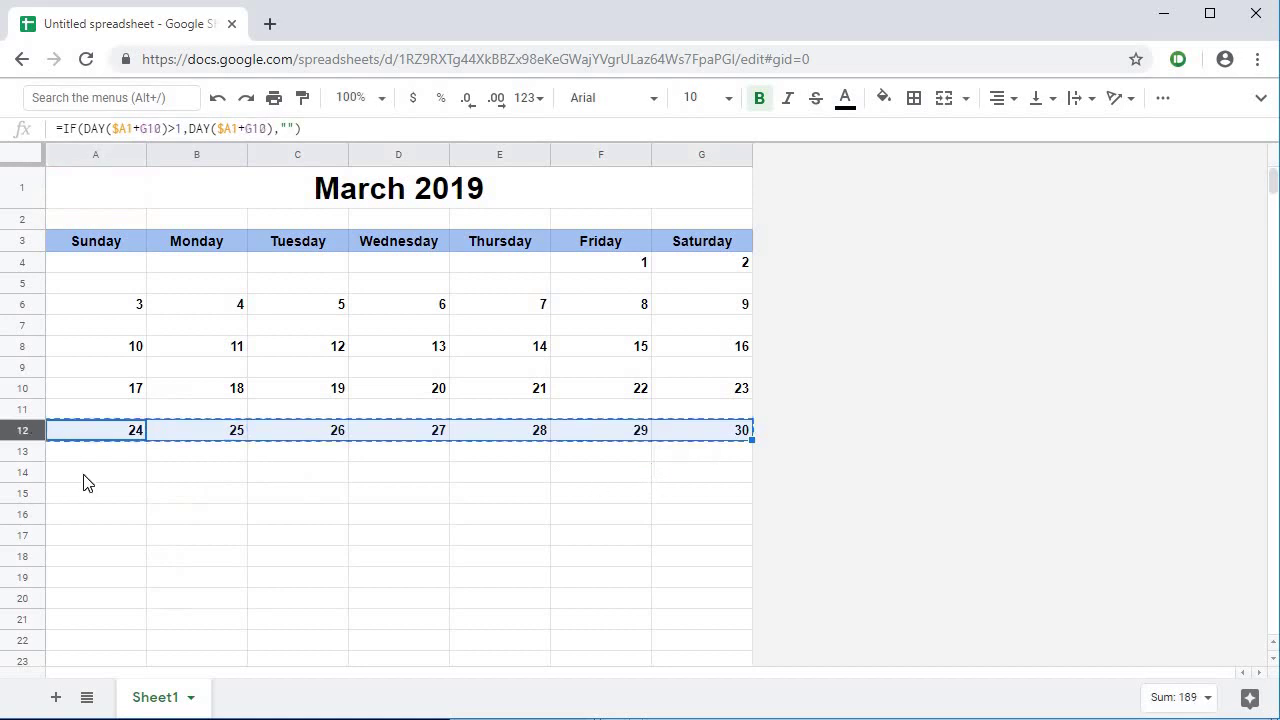
pyautogui.click(88, 478)
pyautogui.hotkey('ctrl', 'v')
# Step: Replace both $A3 references in cell A14 with $A1, making the formula =IF(DAY($A1+G12)>1,DAY($A1+G12),"")
pyautogui.press('F2')
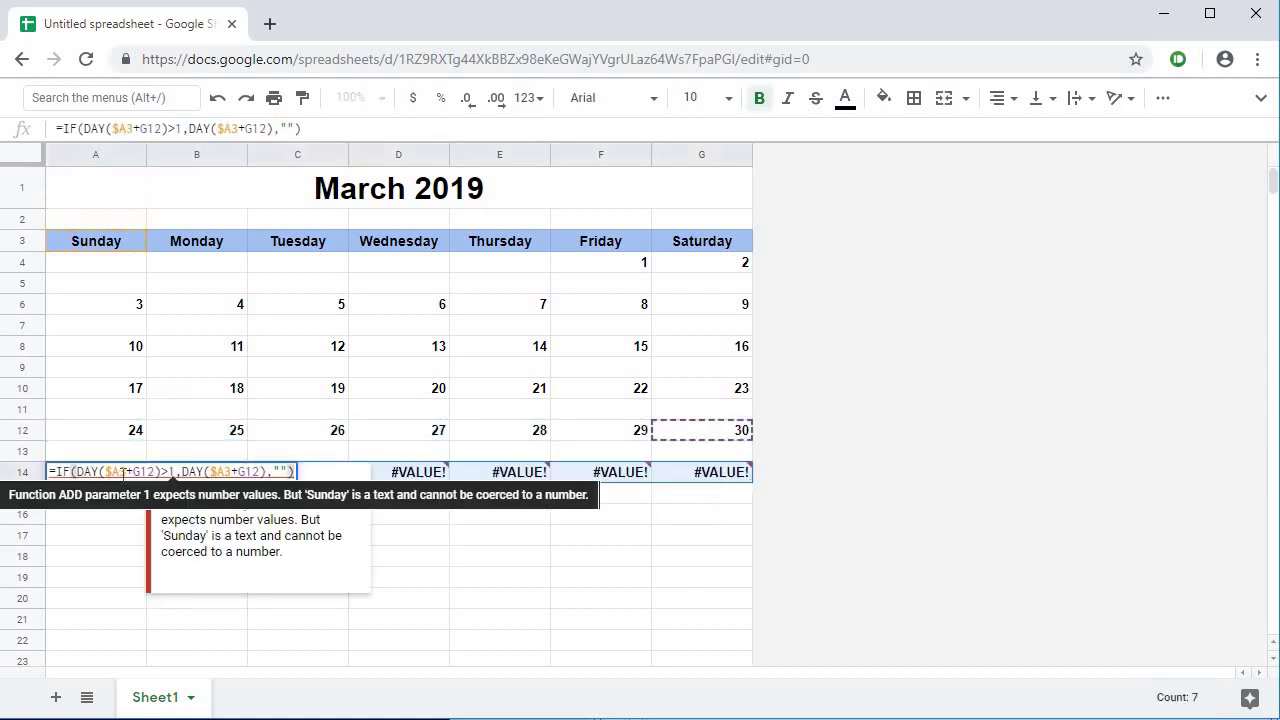
pyautogui.click(126, 474)
pyautogui.press('BackSpace')
pyautogui.write('1')
pyautogui.click(231, 471)
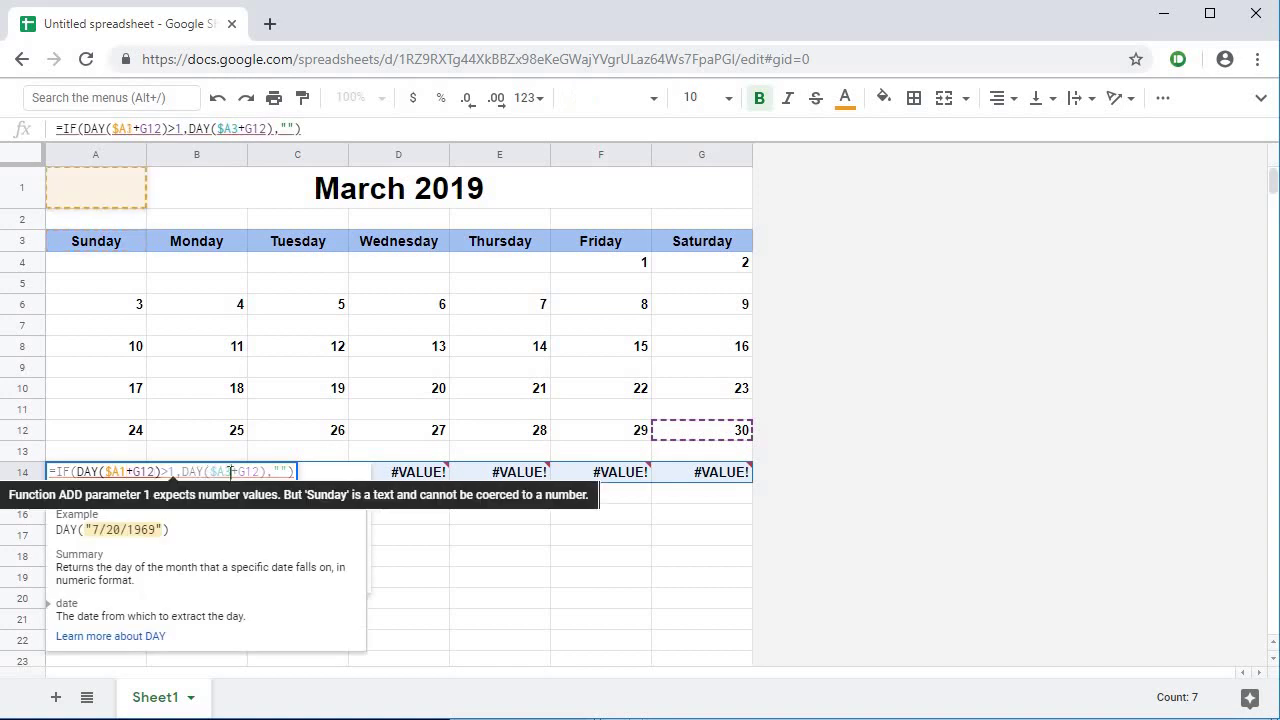
pyautogui.press('BackSpace')
pyautogui.write('1')
pyautogui.press('Return')
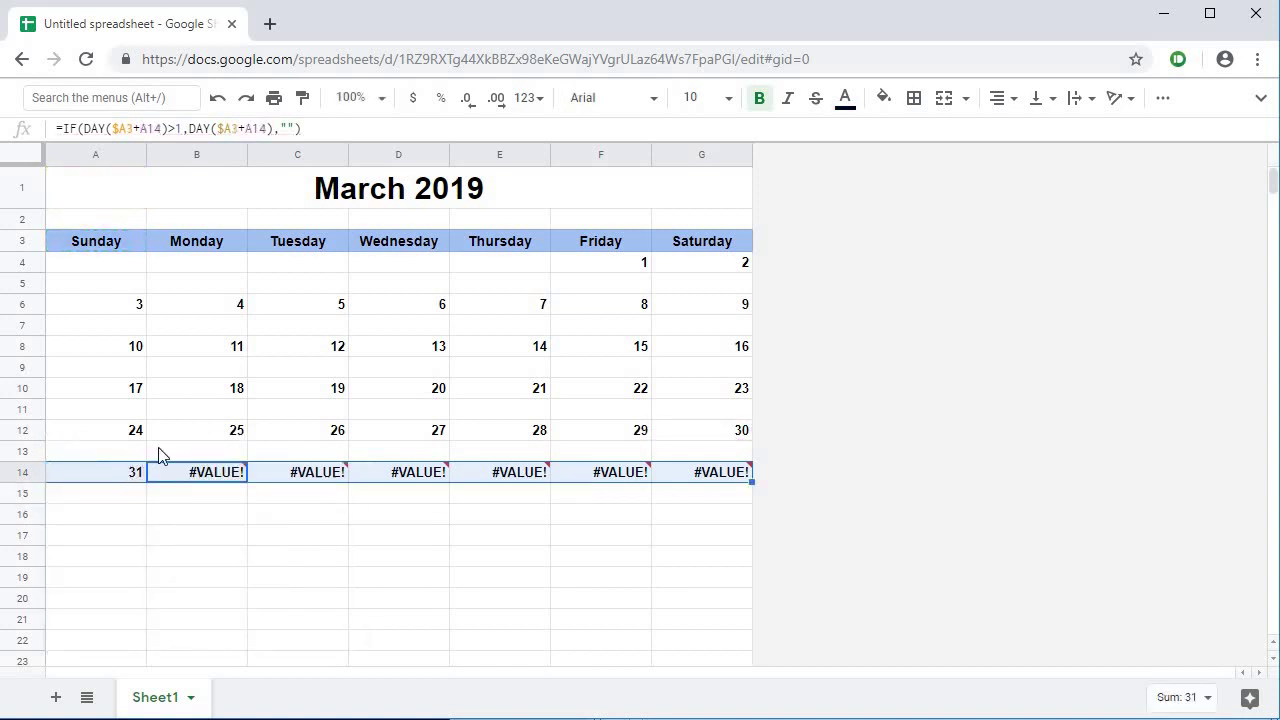
# Step: Replace both $A3 references in cell B14 with $A1, making the formula =IF(DAY($A1+A14)>1,DAY($A1+A14),"")
pyautogui.click(197, 476)
pyautogui.doubleClick(224, 474)
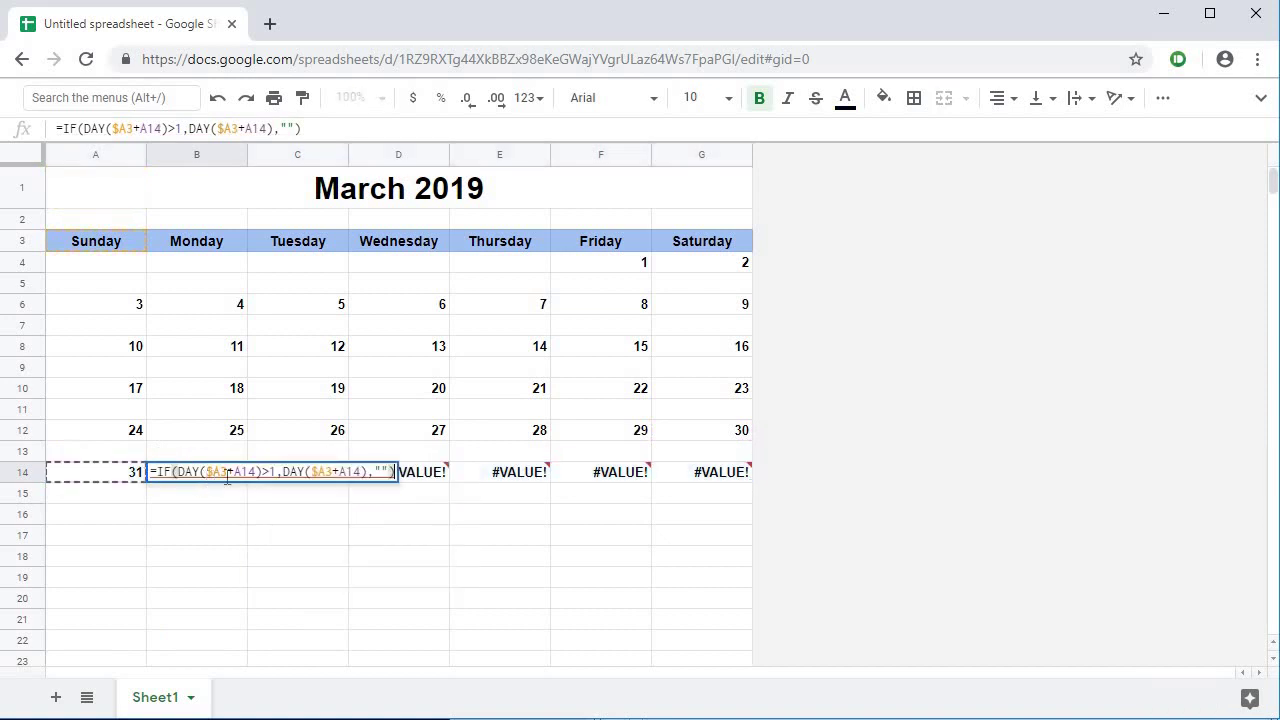
pyautogui.press('BackSpace')
pyautogui.write('1')
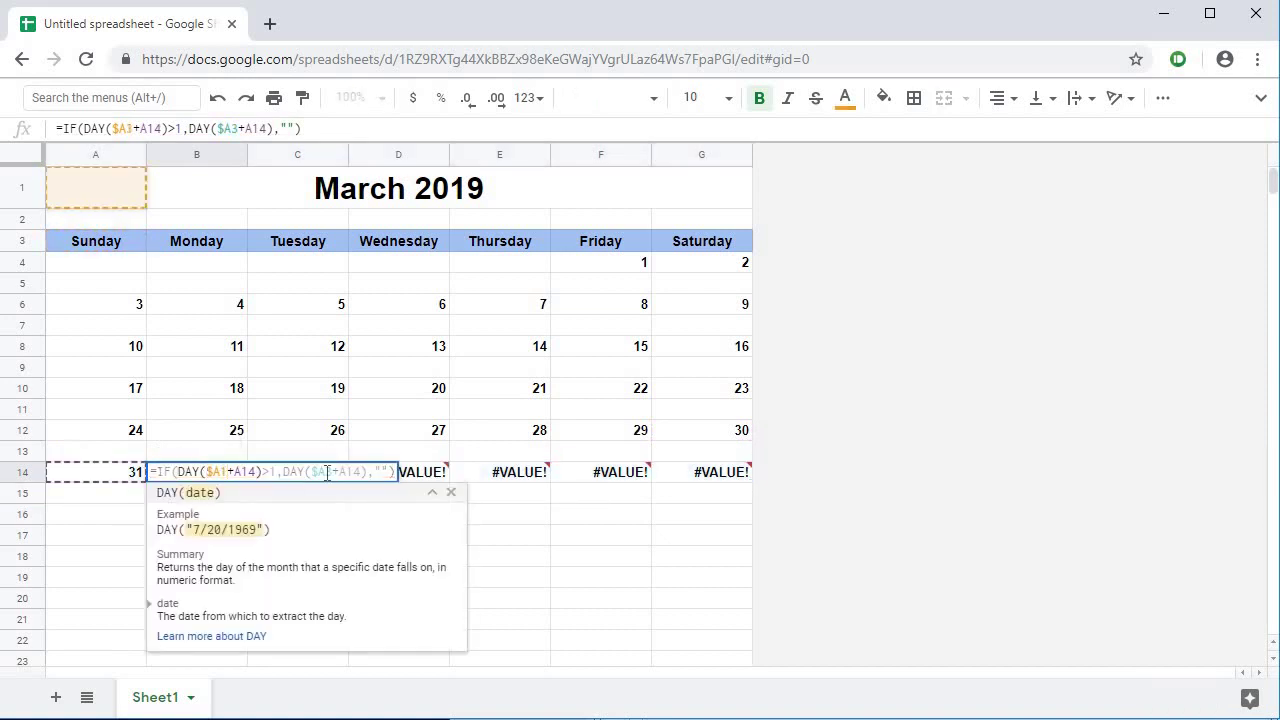
pyautogui.press('BackSpace')
pyautogui.write('1')
pyautogui.press('Tab')
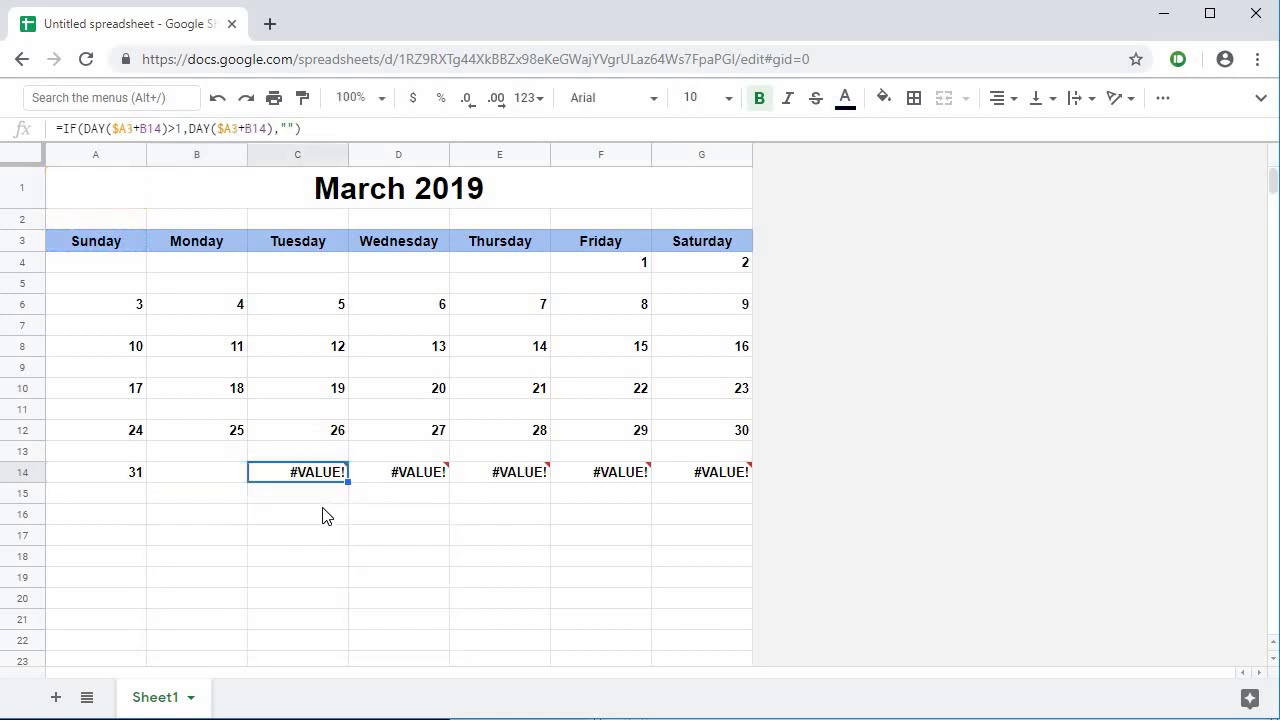
# Step: Copy the corrected formula from cell B14 across the rest of the row, C14 through G14
pyautogui.click(204, 479)
pyautogui.hotkey('ctrl', 'c')
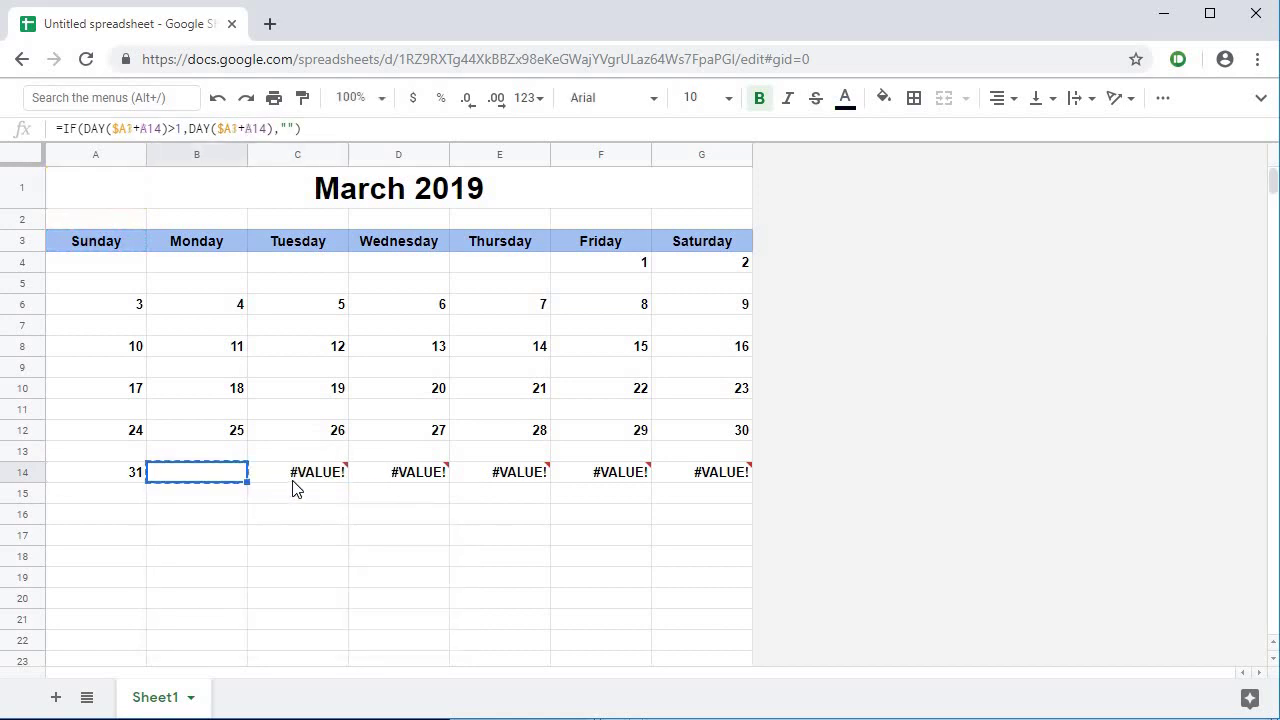
pyautogui.click(295, 479)
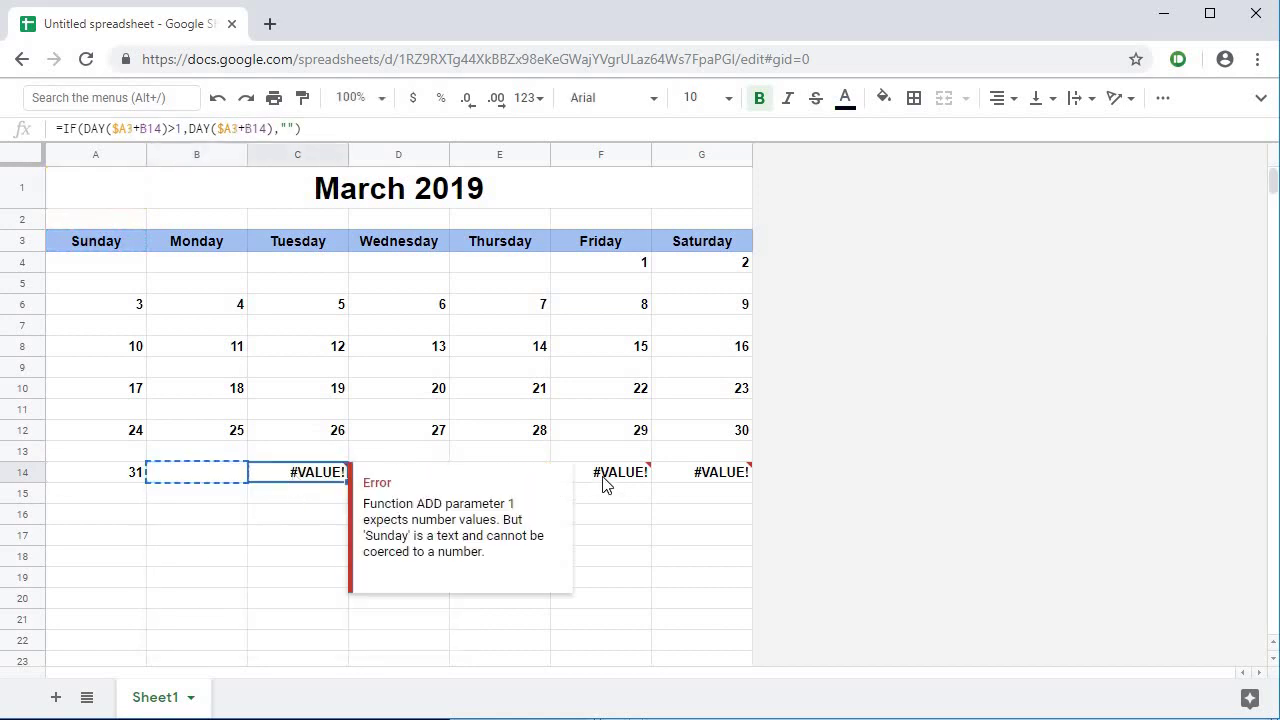
pyautogui.keyDown('shift'); pyautogui.click(700, 477); pyautogui.keyUp('shift')
pyautogui.hotkey('ctrl', 'v')
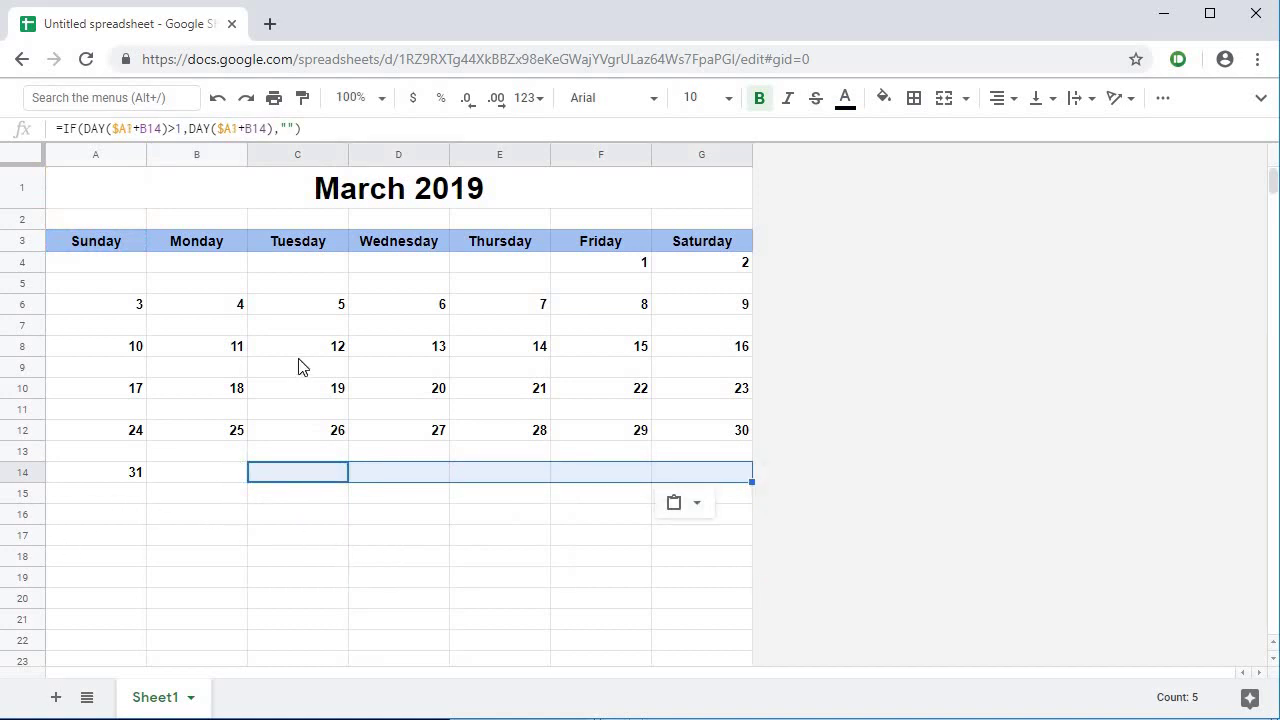
# Step: Test the calendar by setting the title date in row 1 to 4/2019, 5/2019 and finally 6/2019
pyautogui.click(342, 196)
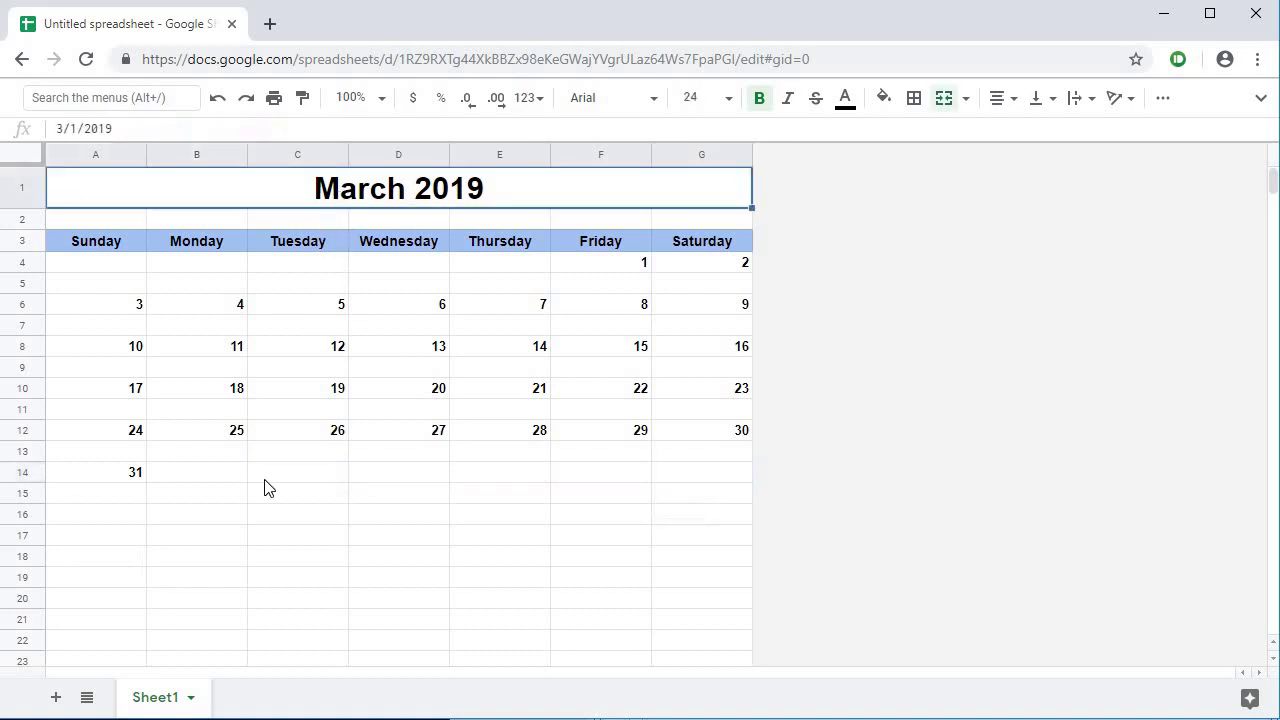
pyautogui.click(197, 474)
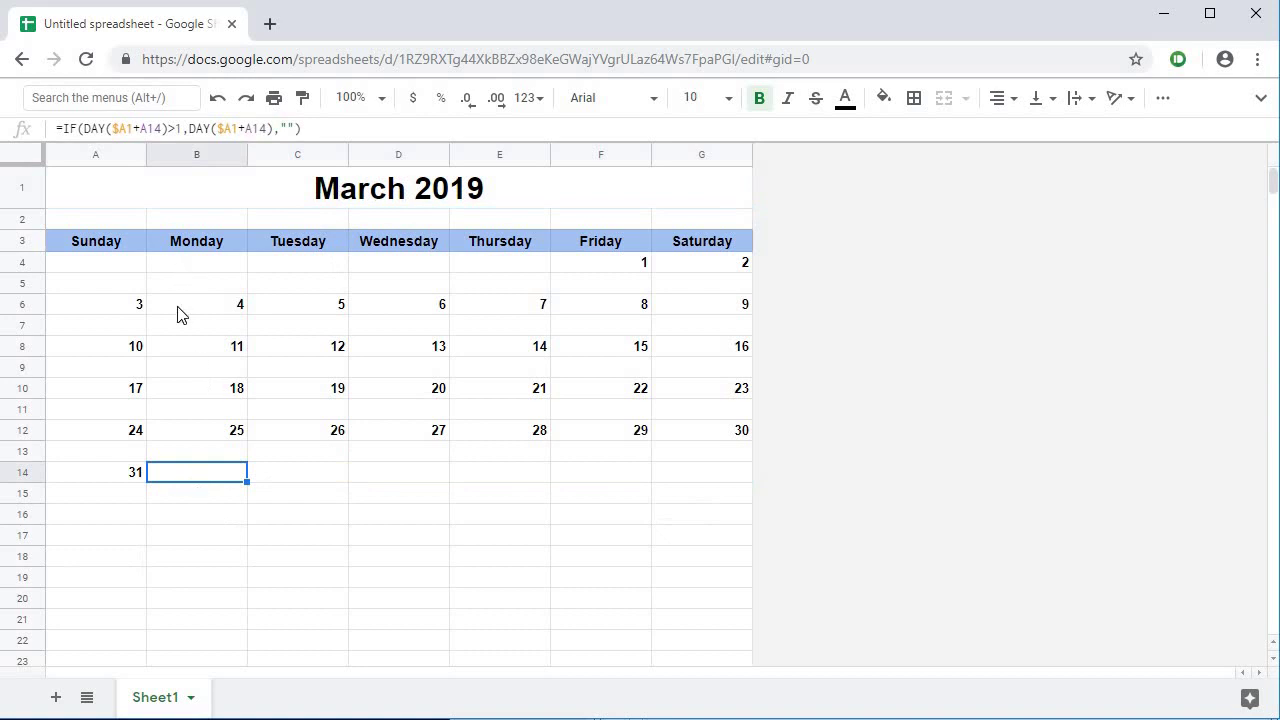
pyautogui.click(362, 197)
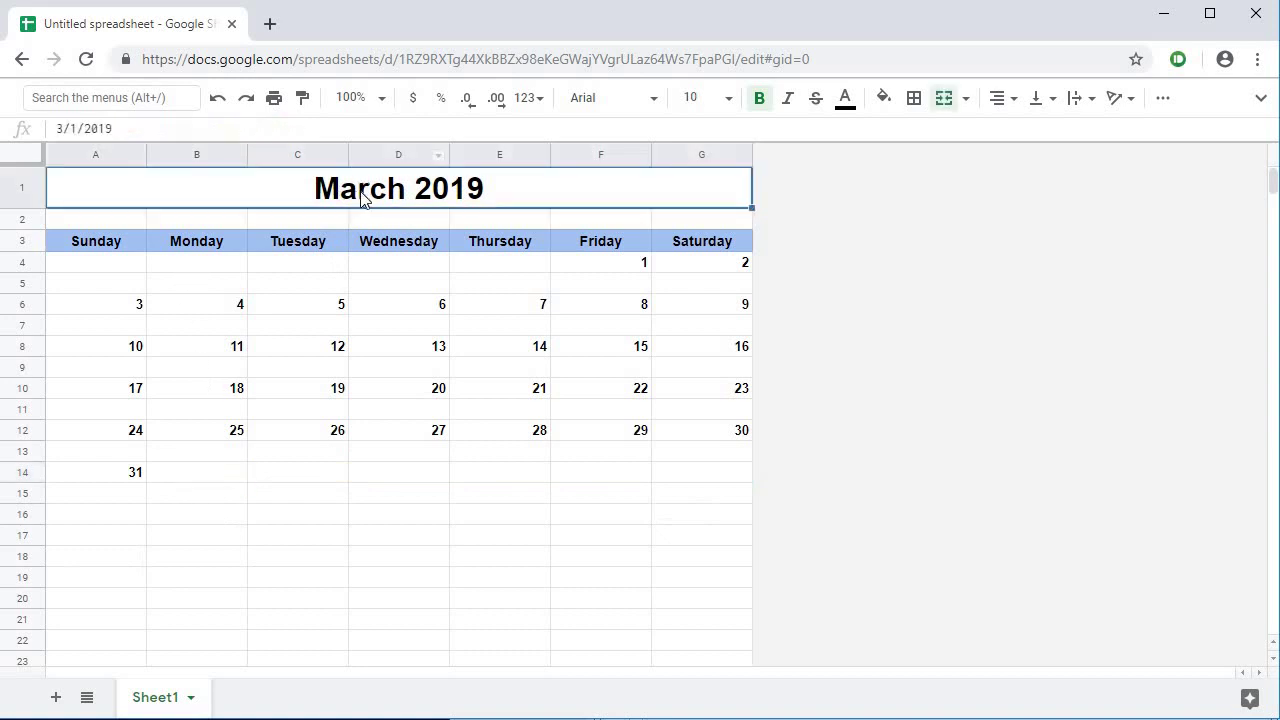
pyautogui.write('4/2019')
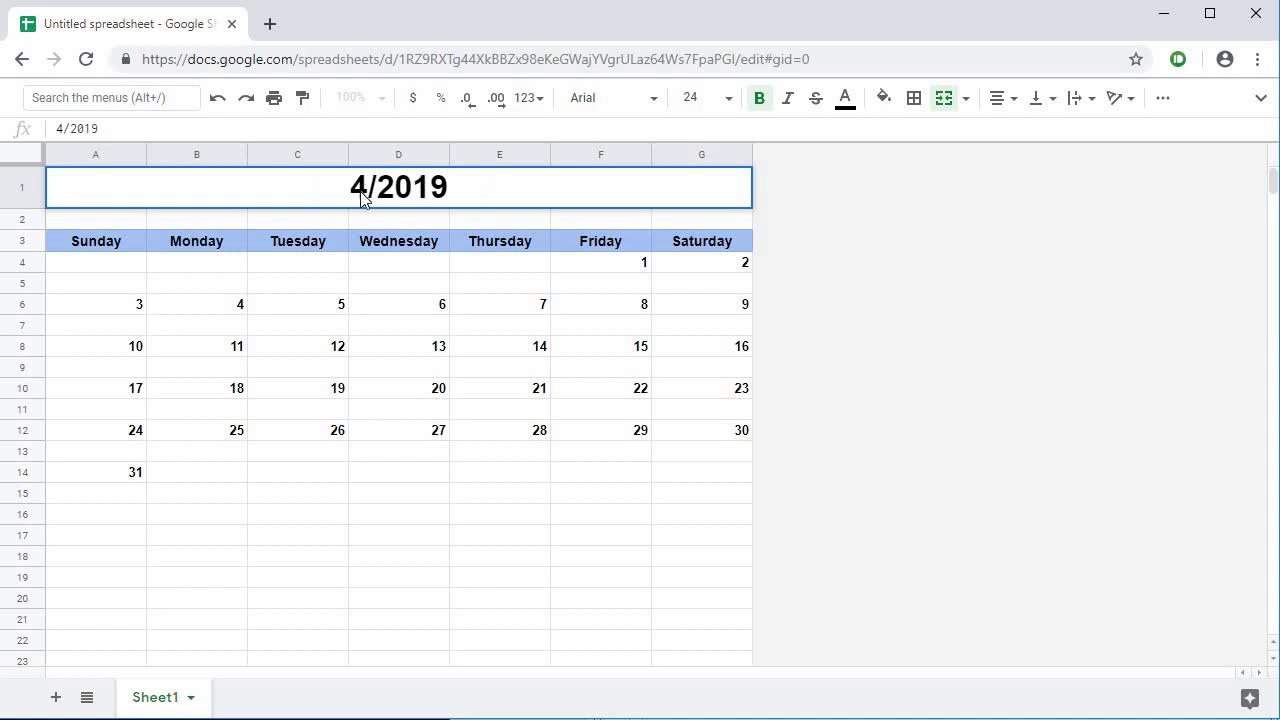
pyautogui.press('Return')
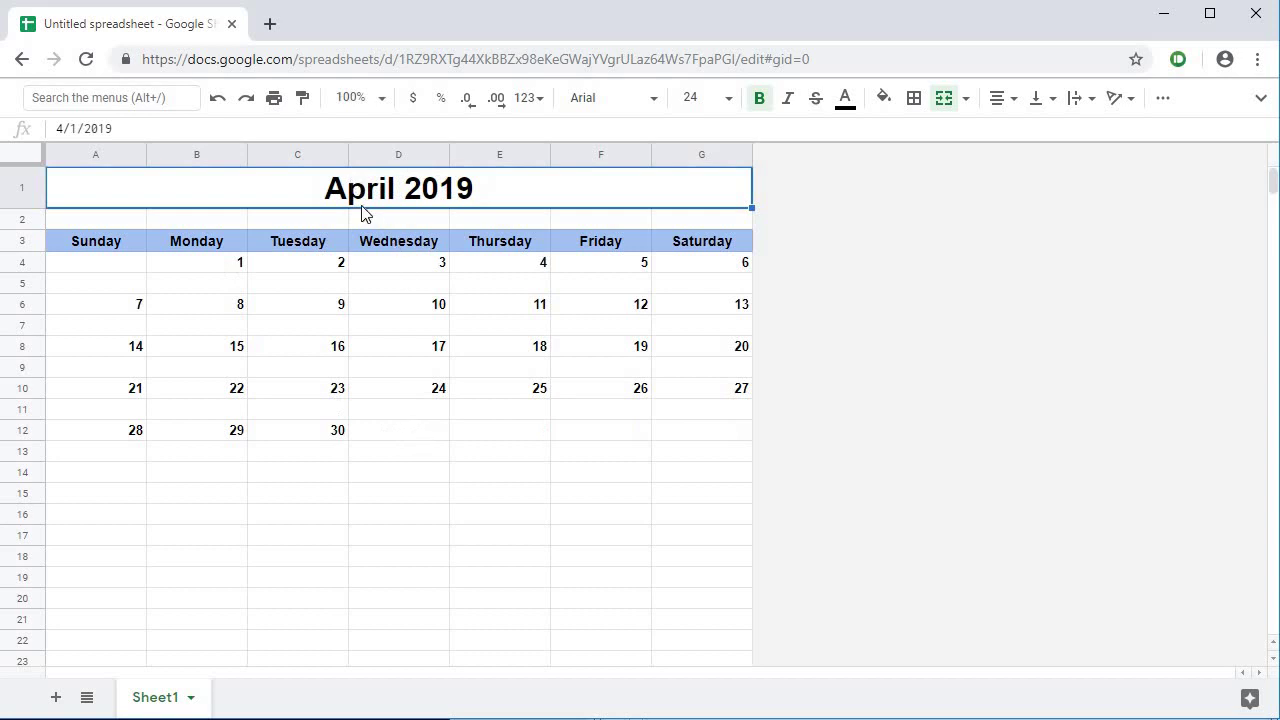
pyautogui.write('5/2019')
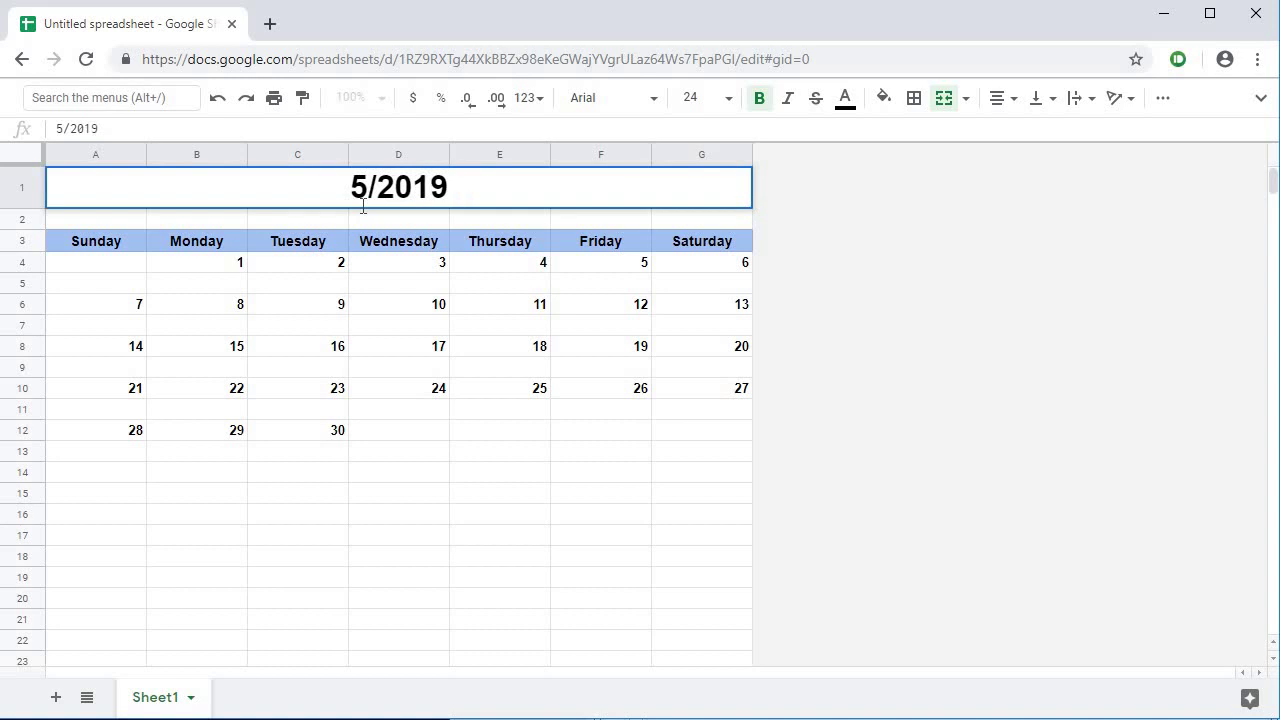
pyautogui.press('Return')
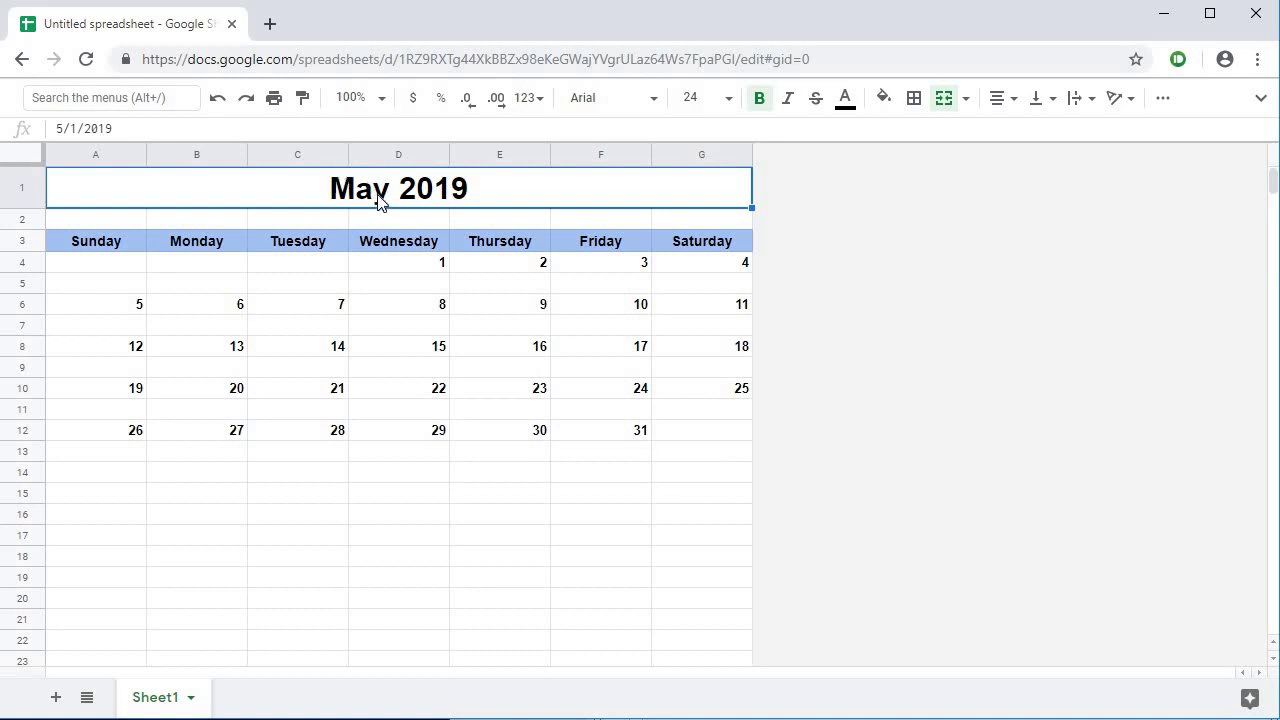
pyautogui.write('6/2019')
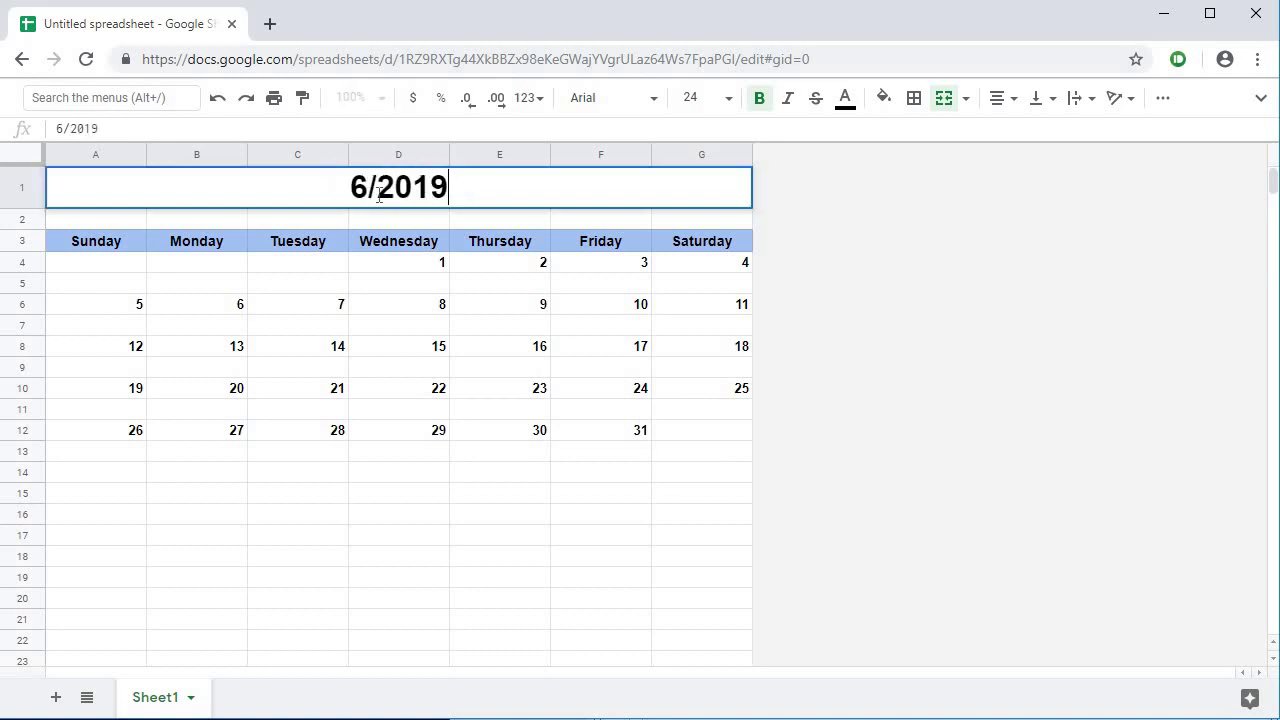
pyautogui.press('Return')
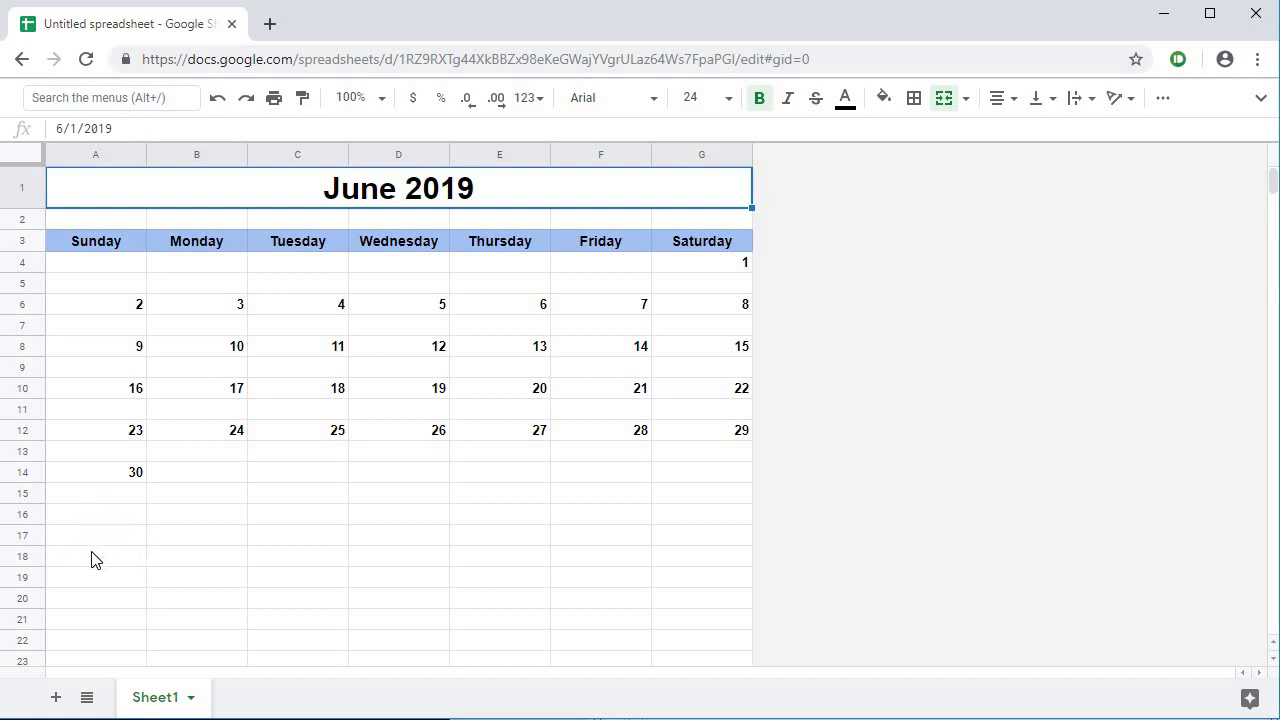
# Step: Delete the unused rows 17 through 1000 below the calendar
pyautogui.click(35, 538)
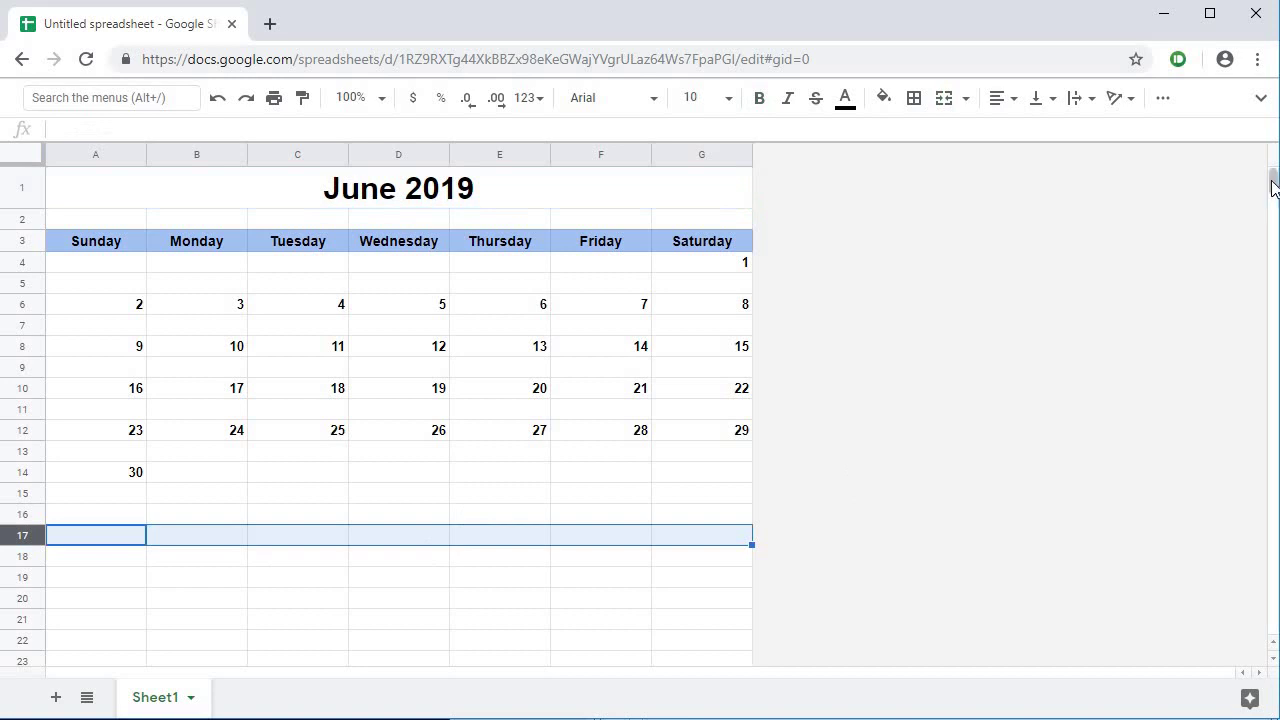
pyautogui.moveTo(1273, 187); pyautogui.dragTo(1272, 620)
pyautogui.keyDown('shift'); pyautogui.click(22, 597); pyautogui.keyUp('shift')
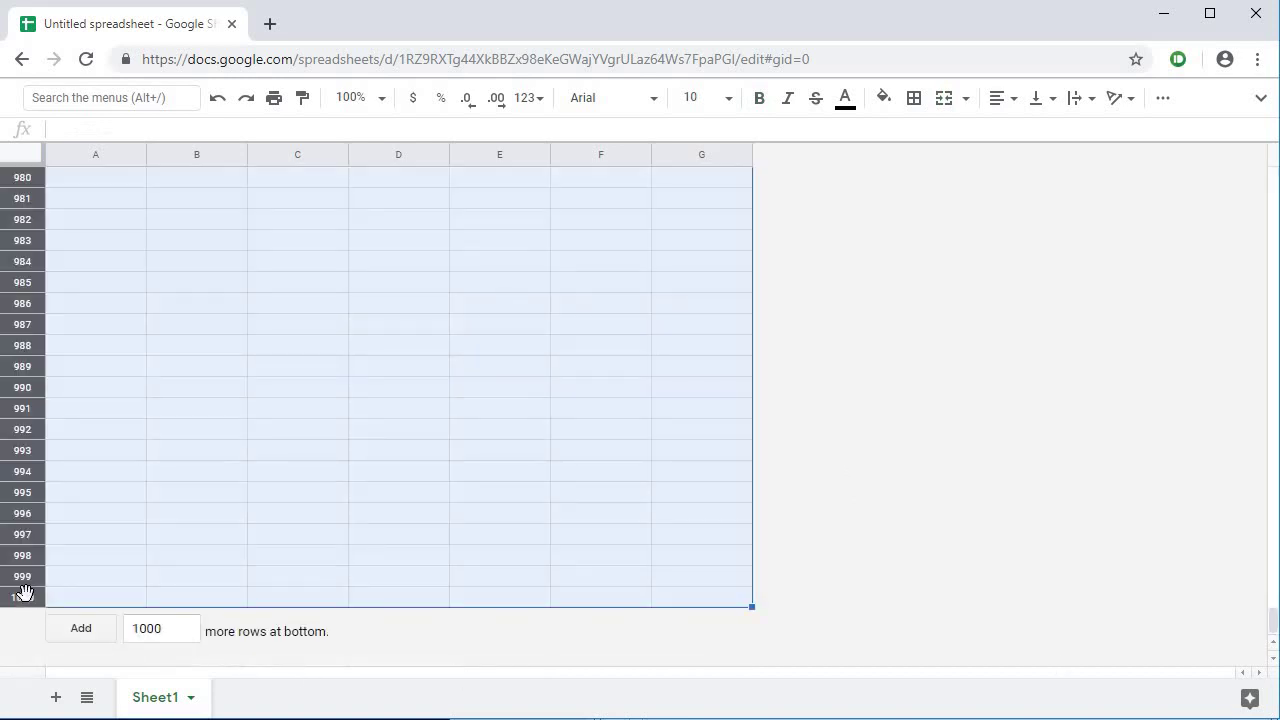
pyautogui.rightClick(24, 594)
pyautogui.scroll(-1, 80, 635)
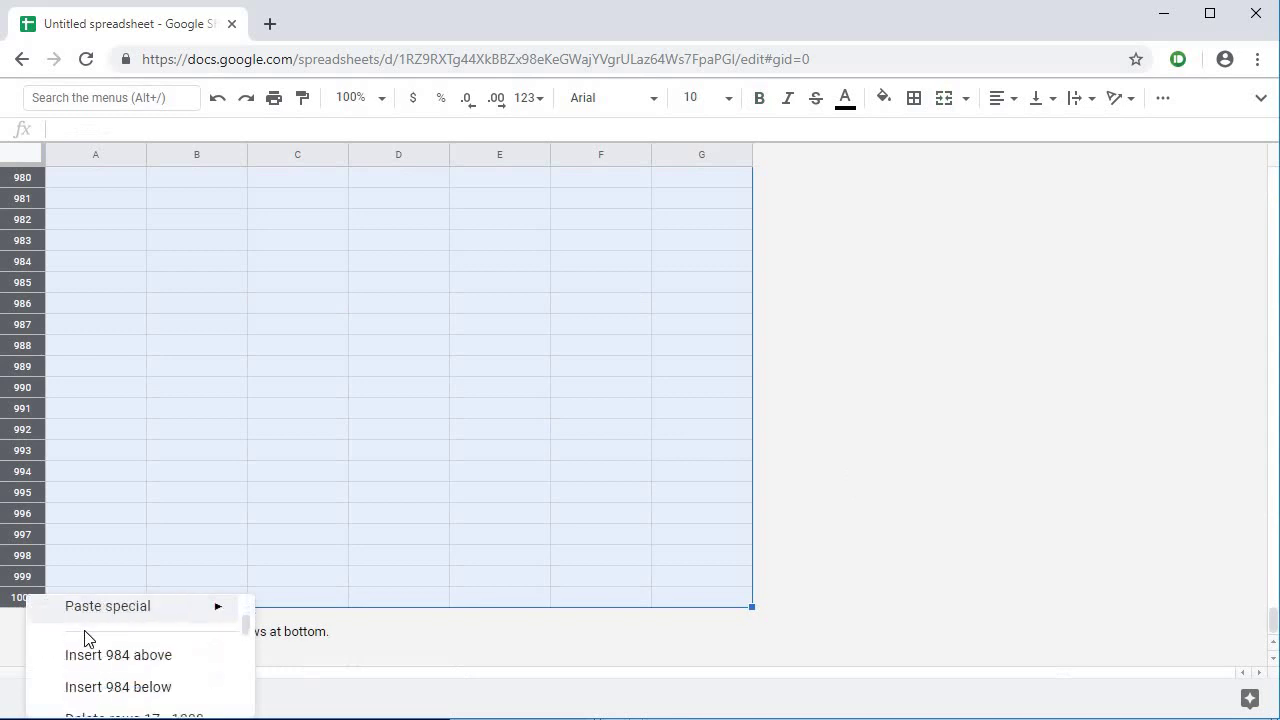
pyautogui.scroll(-2, 100, 650)
pyautogui.click(117, 616)
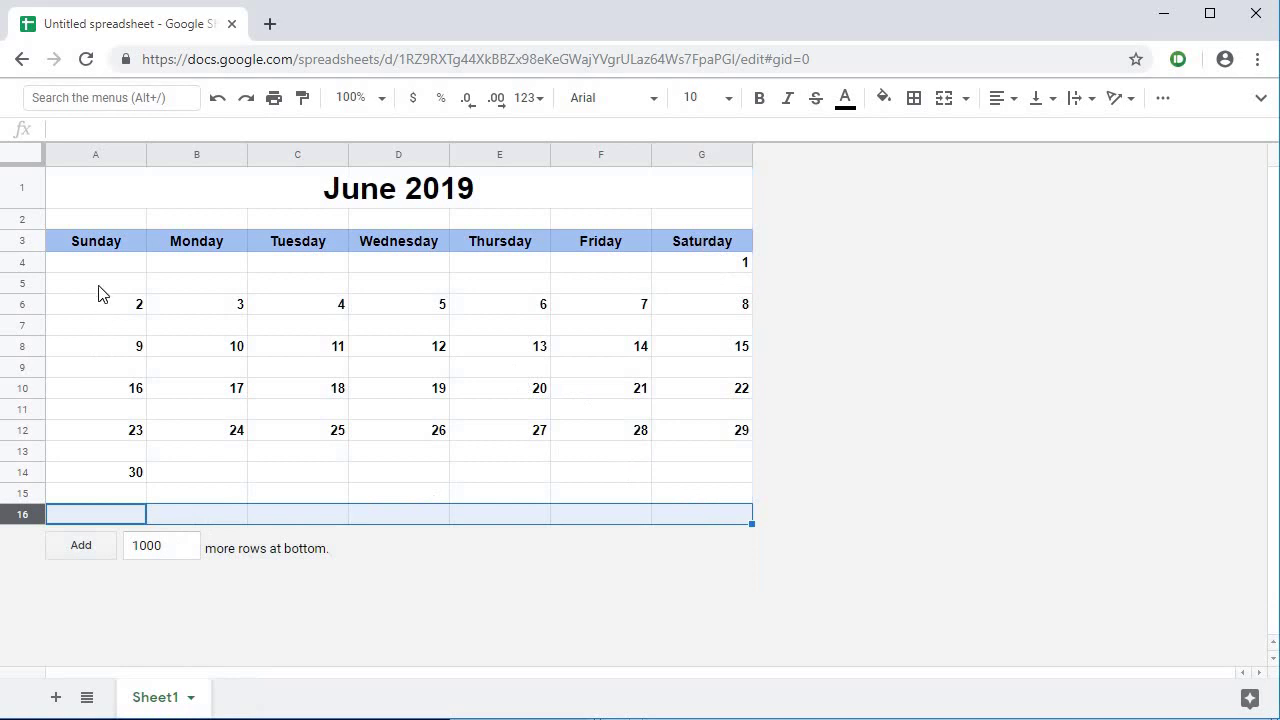
# Step: Apply all borders to the weekday heading cells A3 through G3
pyautogui.click(95, 246)
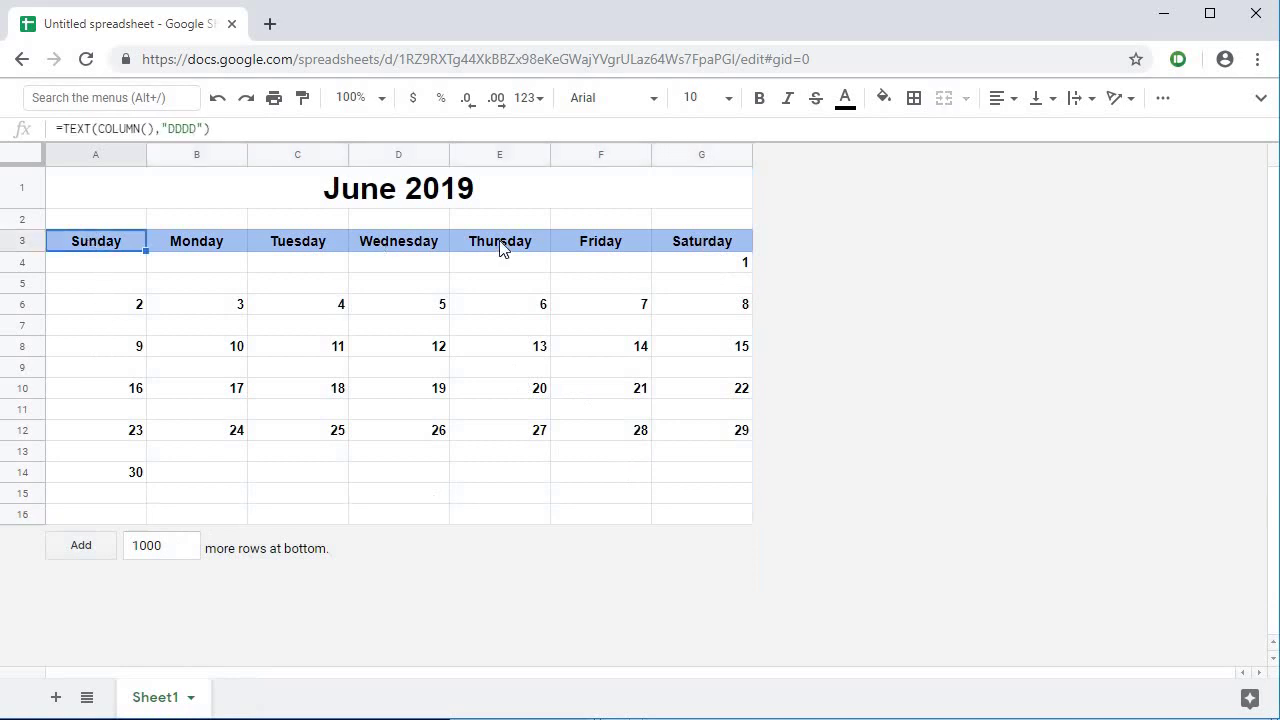
pyautogui.keyDown('shift'); pyautogui.click(714, 248); pyautogui.keyUp('shift')
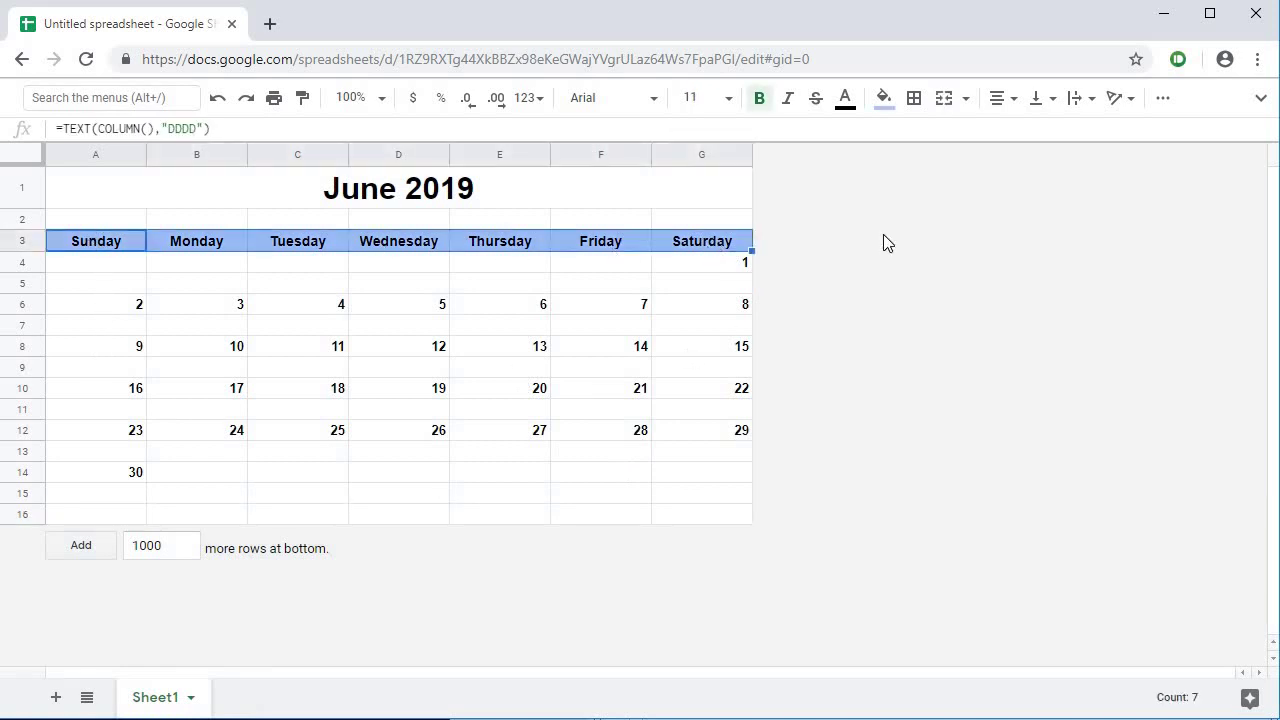
pyautogui.click(914, 99)
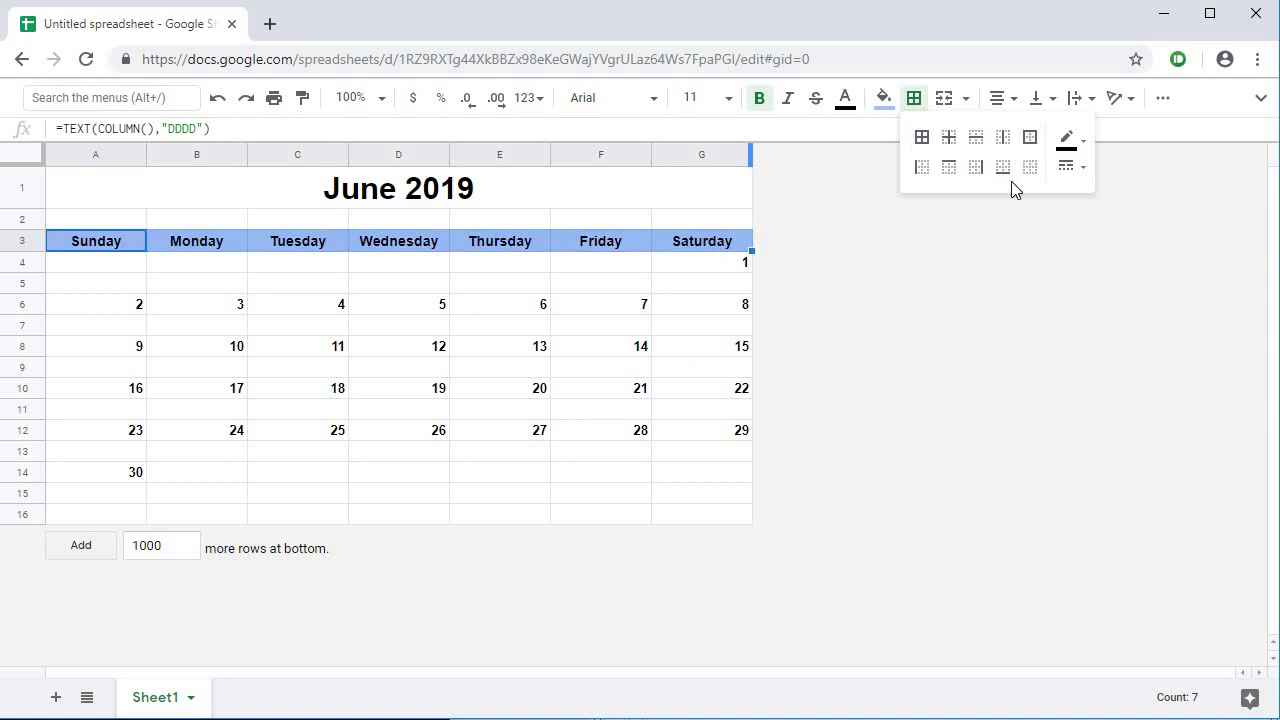
pyautogui.click(922, 137)
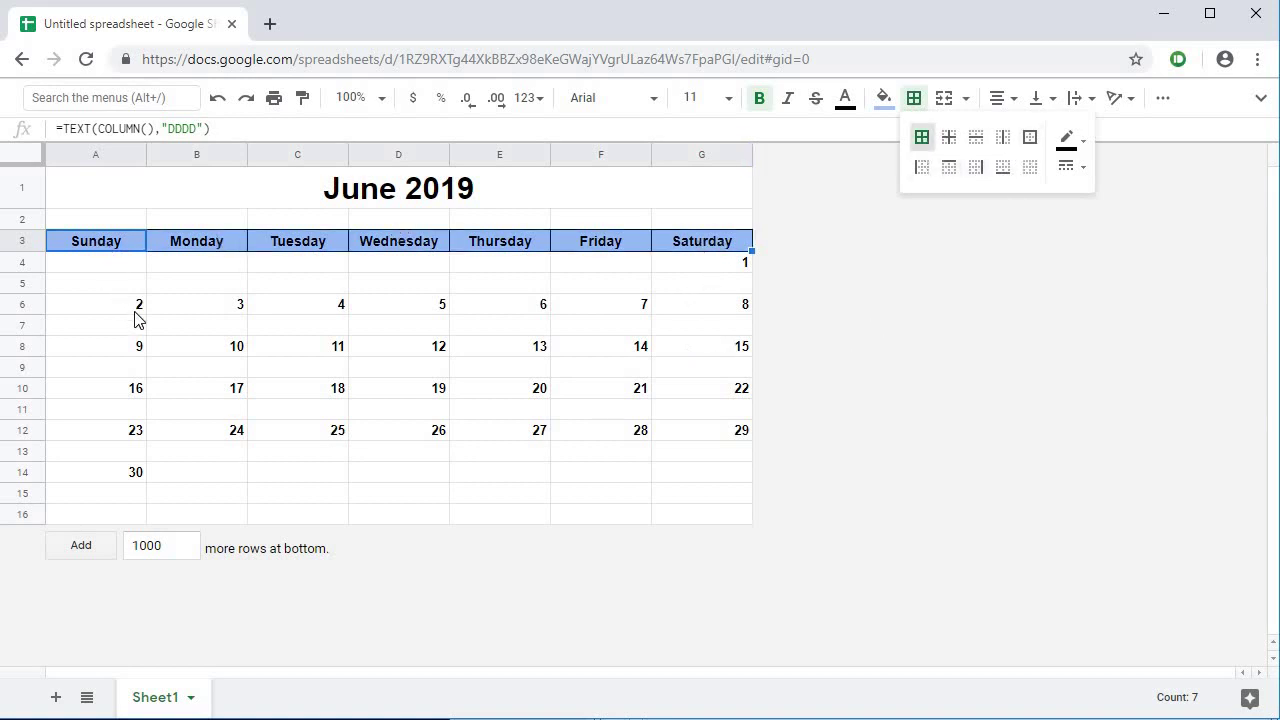
# Step: Add an outer border around the first Saturday's day cell and note cell, G4:G5
pyautogui.click(707, 266)
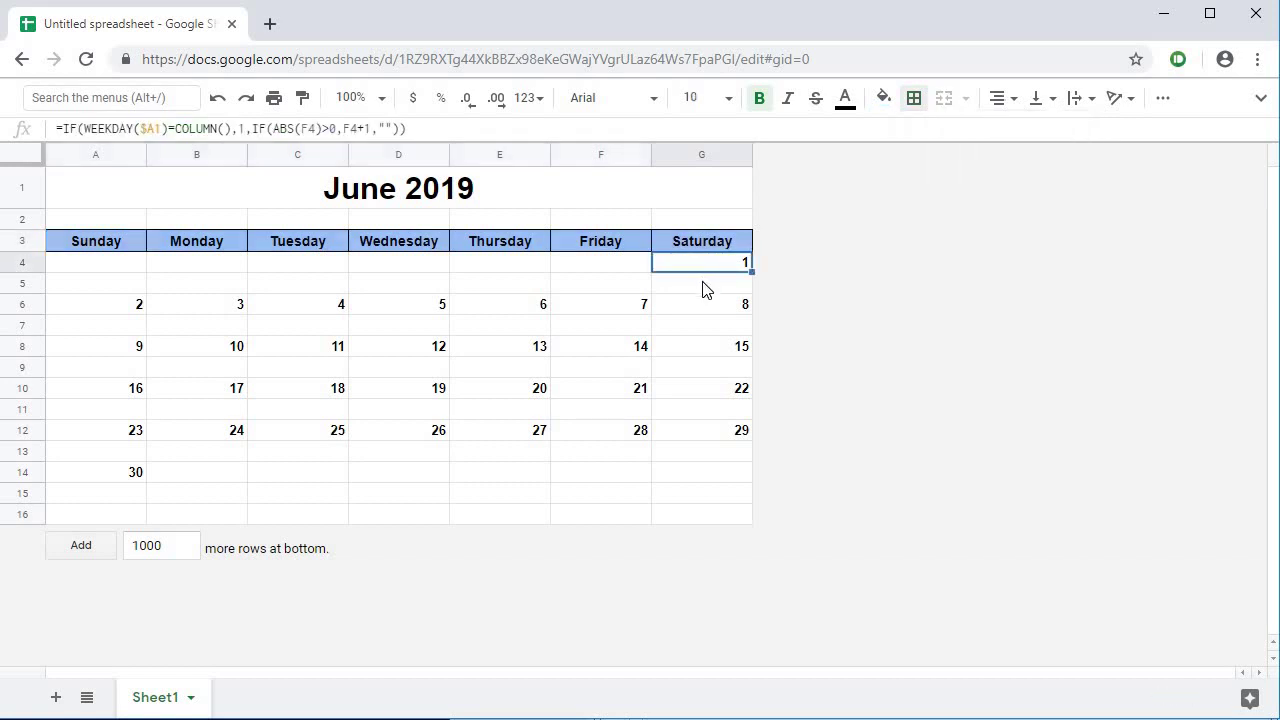
pyautogui.keyDown('shift'); pyautogui.click(705, 289); pyautogui.keyUp('shift')
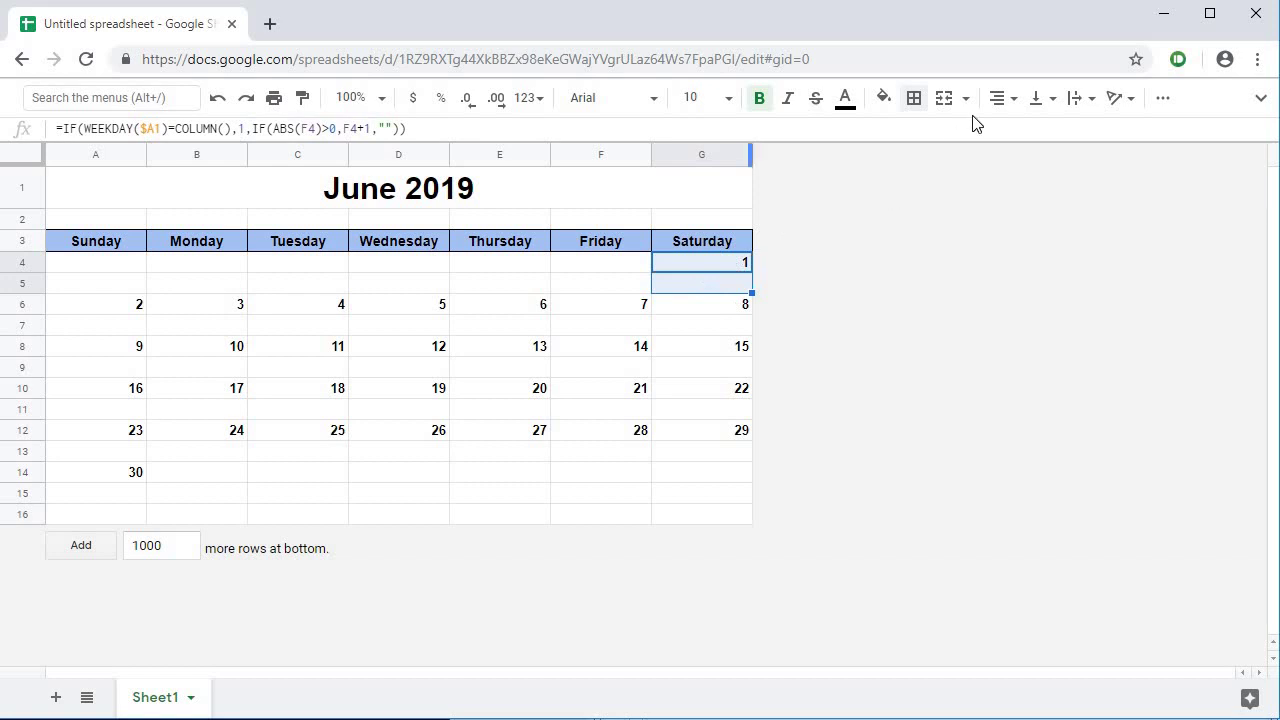
pyautogui.click(914, 99)
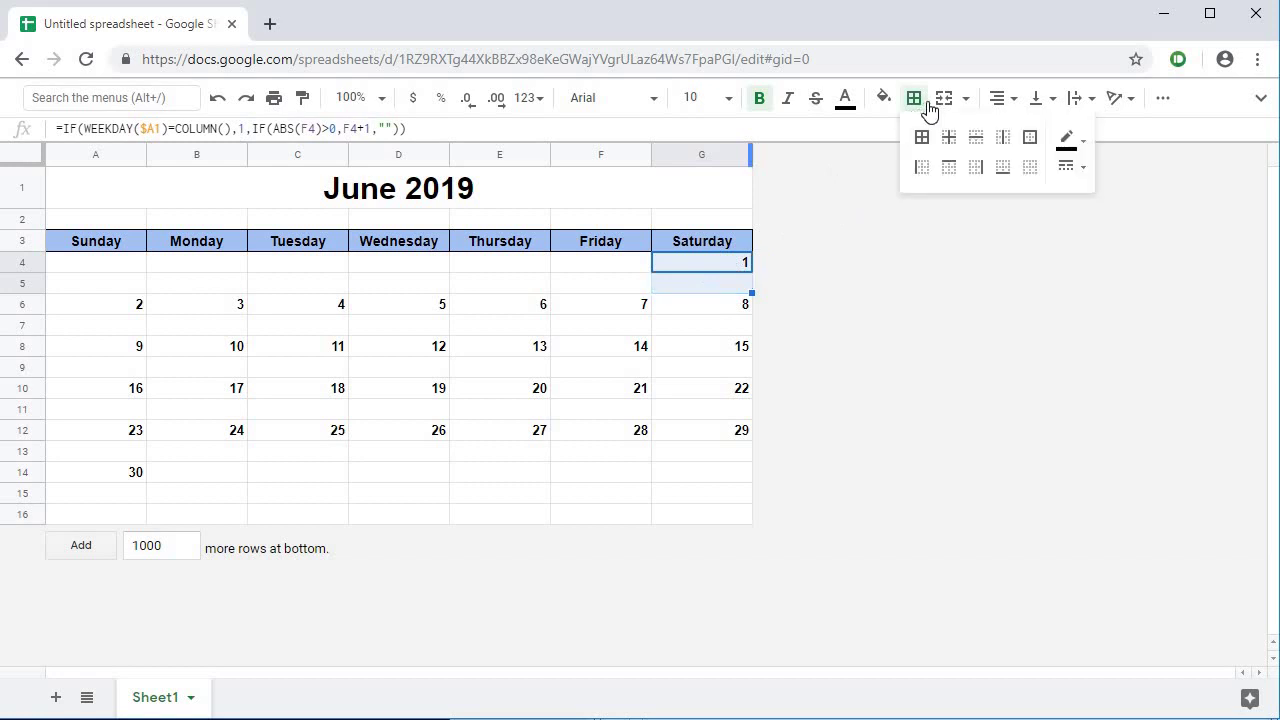
pyautogui.click(1031, 146)
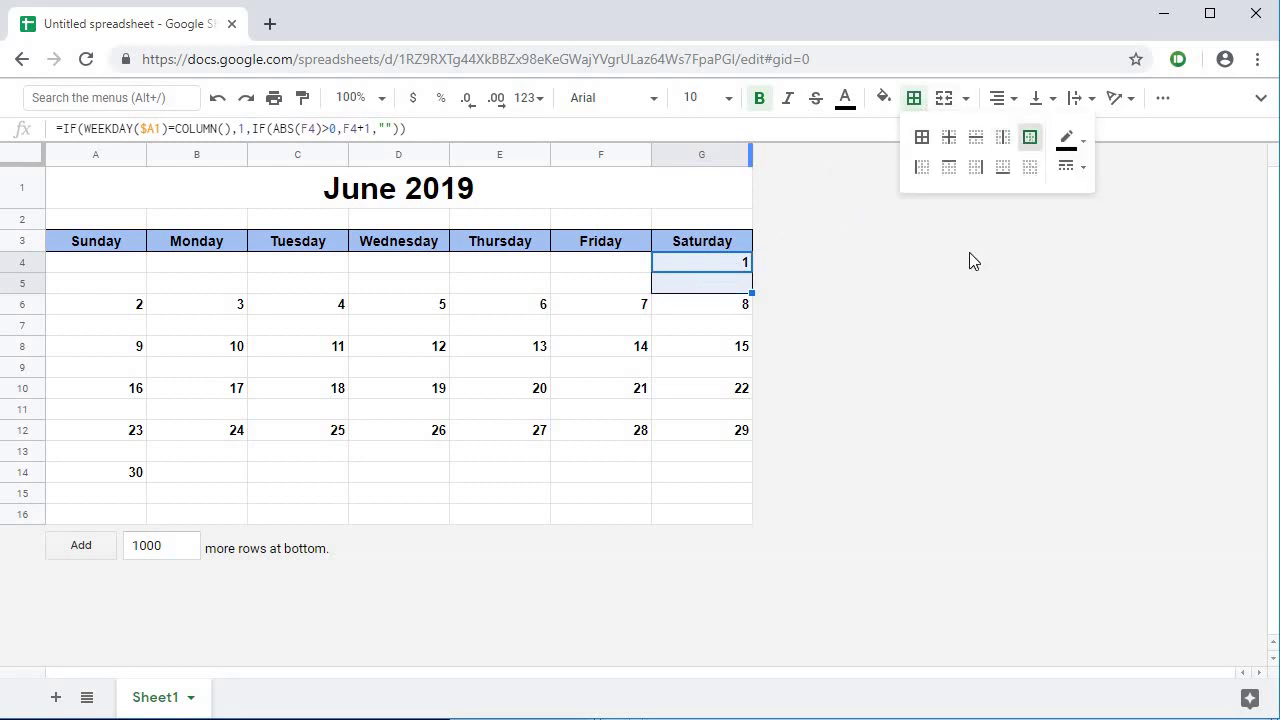
# Step: Increase the height of row 5 to about three times that of a normal row
pyautogui.click(715, 288)
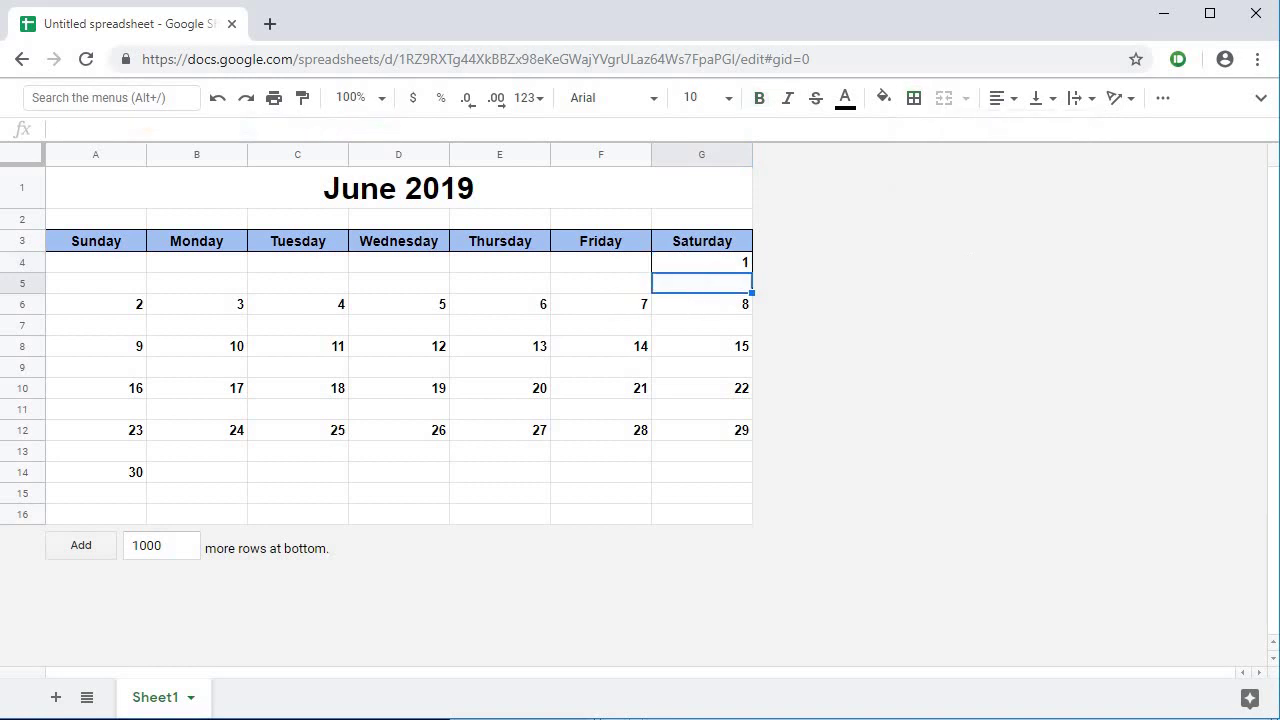
pyautogui.click(29, 284)
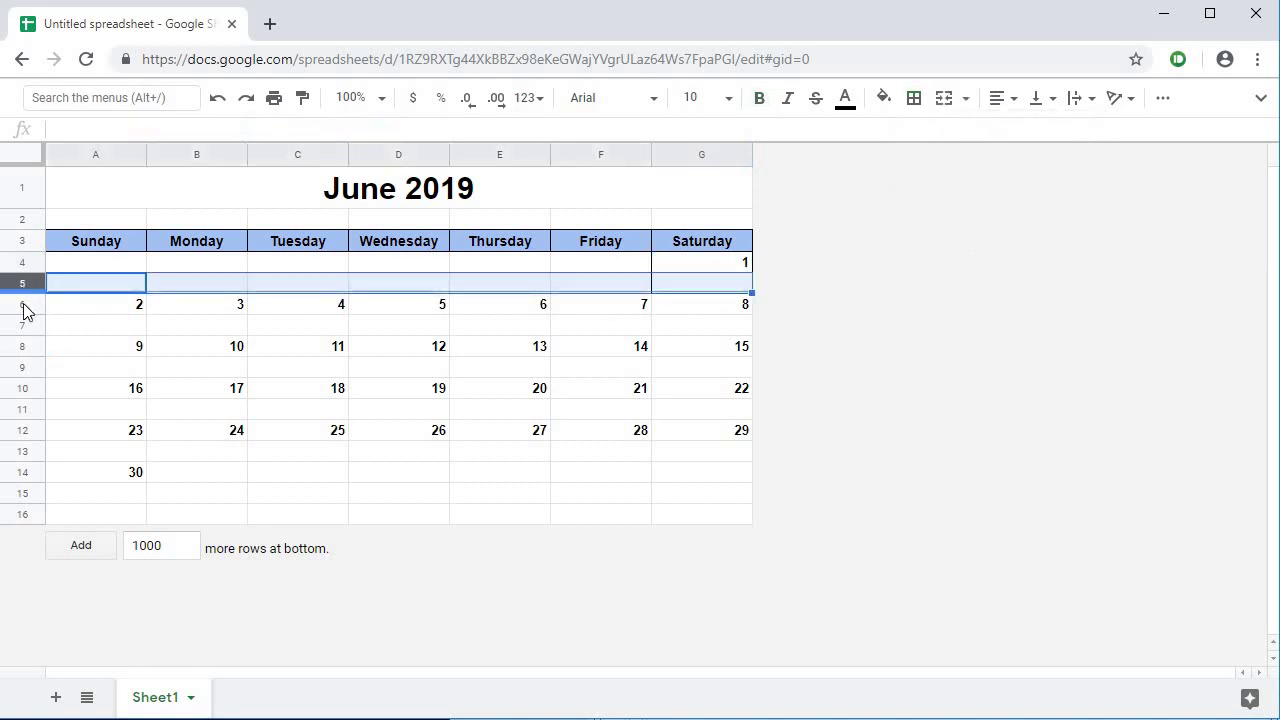
pyautogui.moveTo(25, 312); pyautogui.dragTo(20, 337)
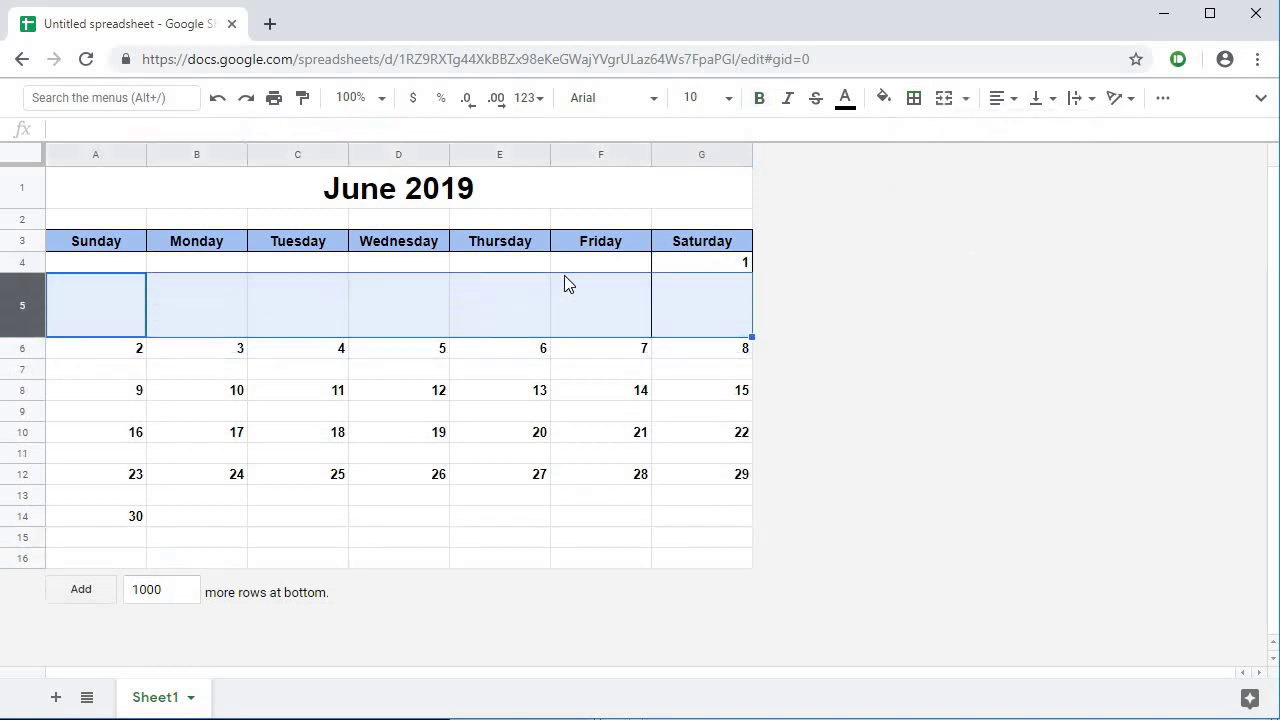
# Step: Enter the sample note "Doctor's Appt" in cell G5 beneath the first Saturday
pyautogui.click(704, 302)
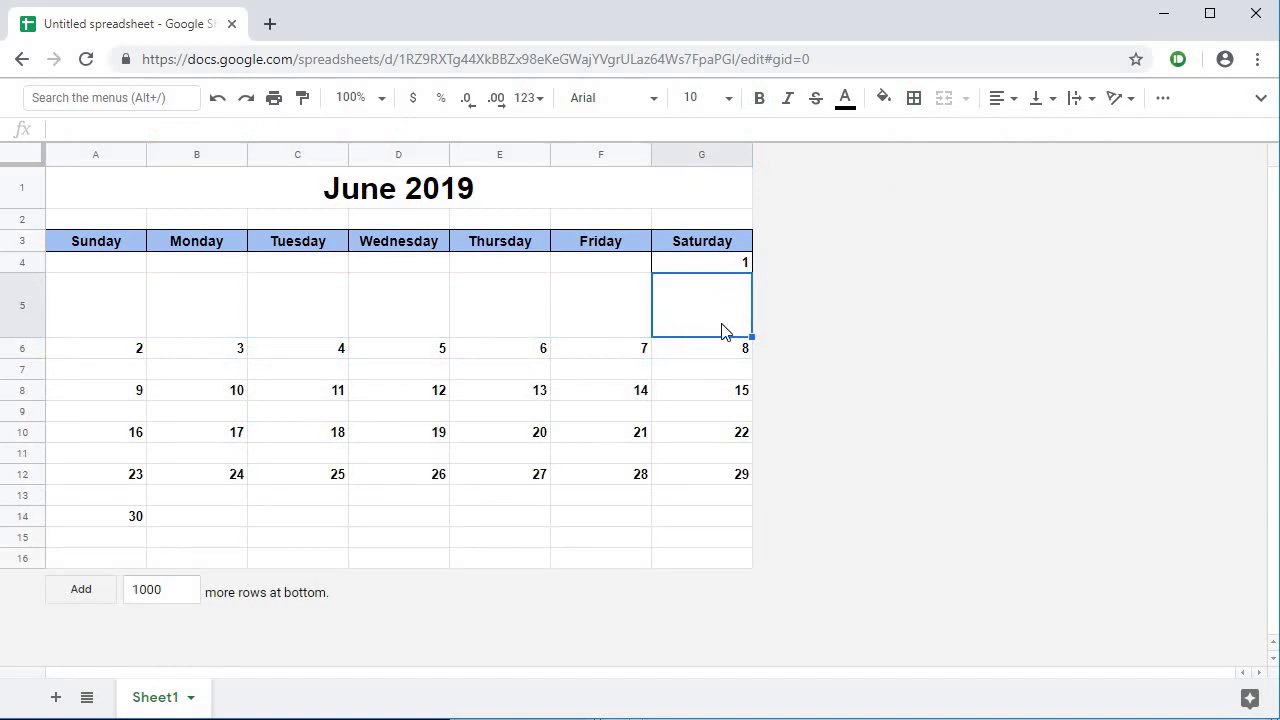
pyautogui.write("Doctor's")
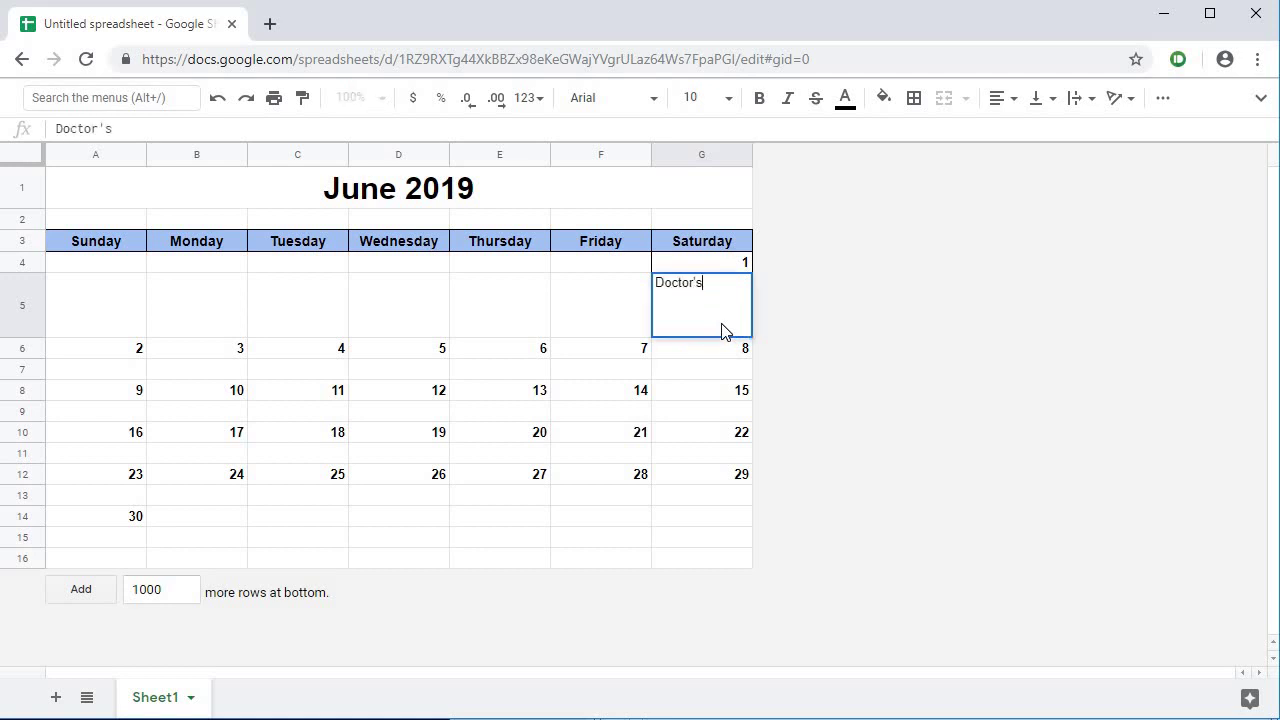
pyautogui.write(' Appt')
pyautogui.press('Return')
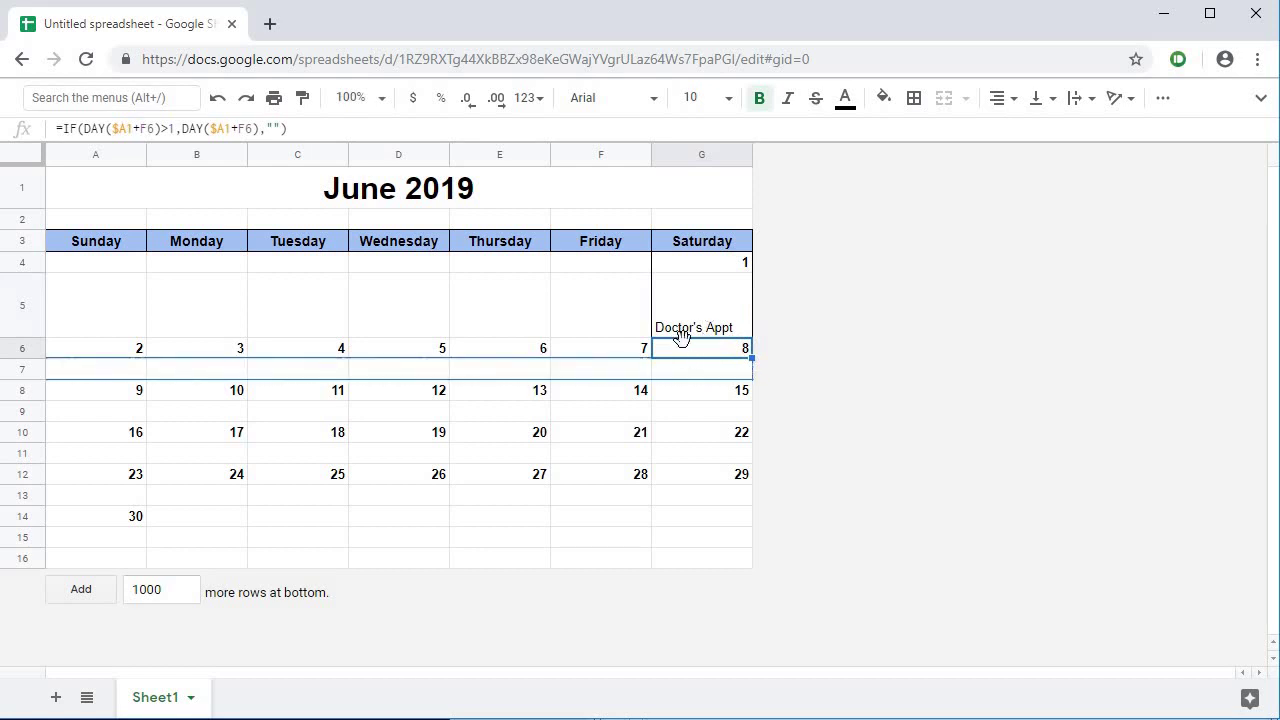
# Step: Align the note in cell G5 to the top and set its font size to 9
pyautogui.click(730, 318)
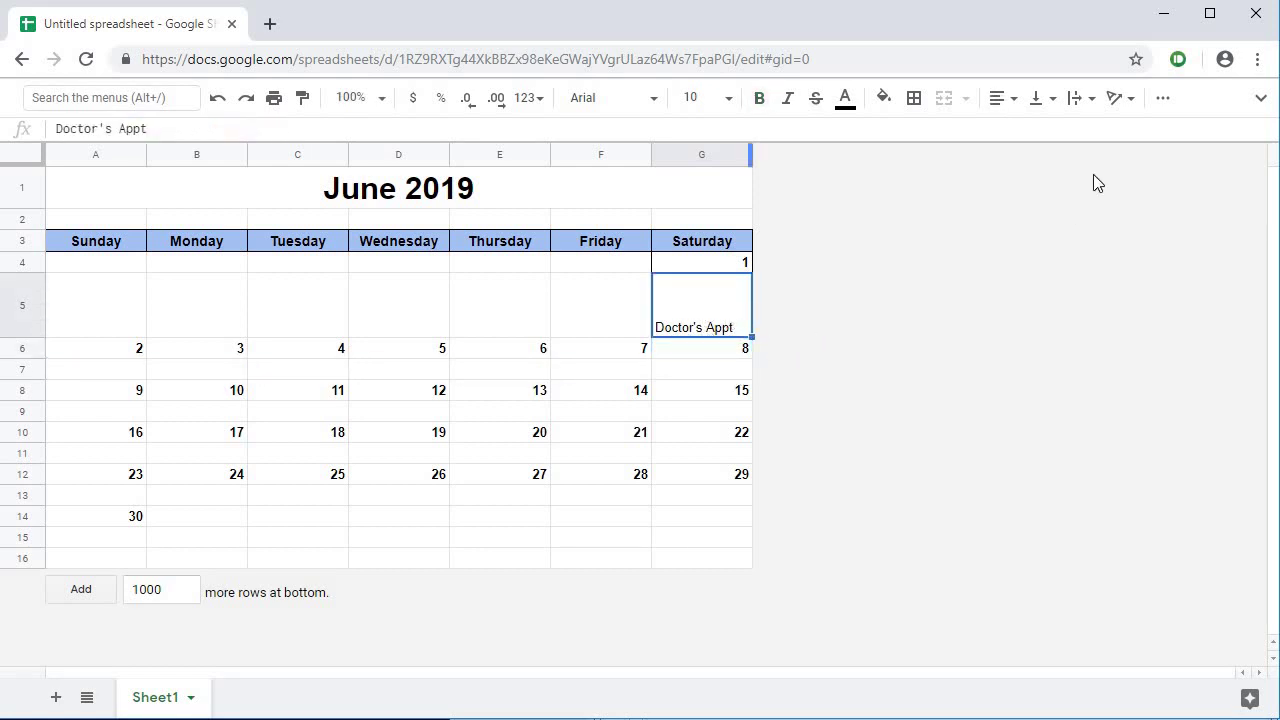
pyautogui.click(1053, 100)
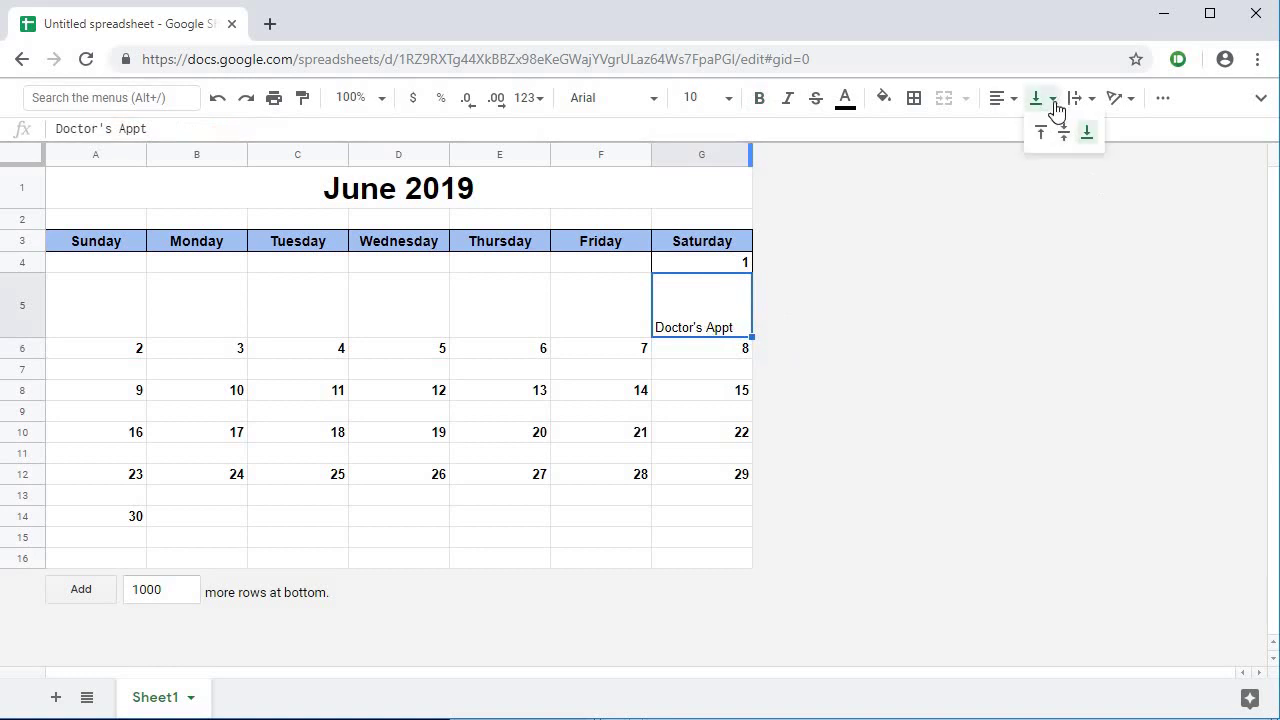
pyautogui.click(1043, 131)
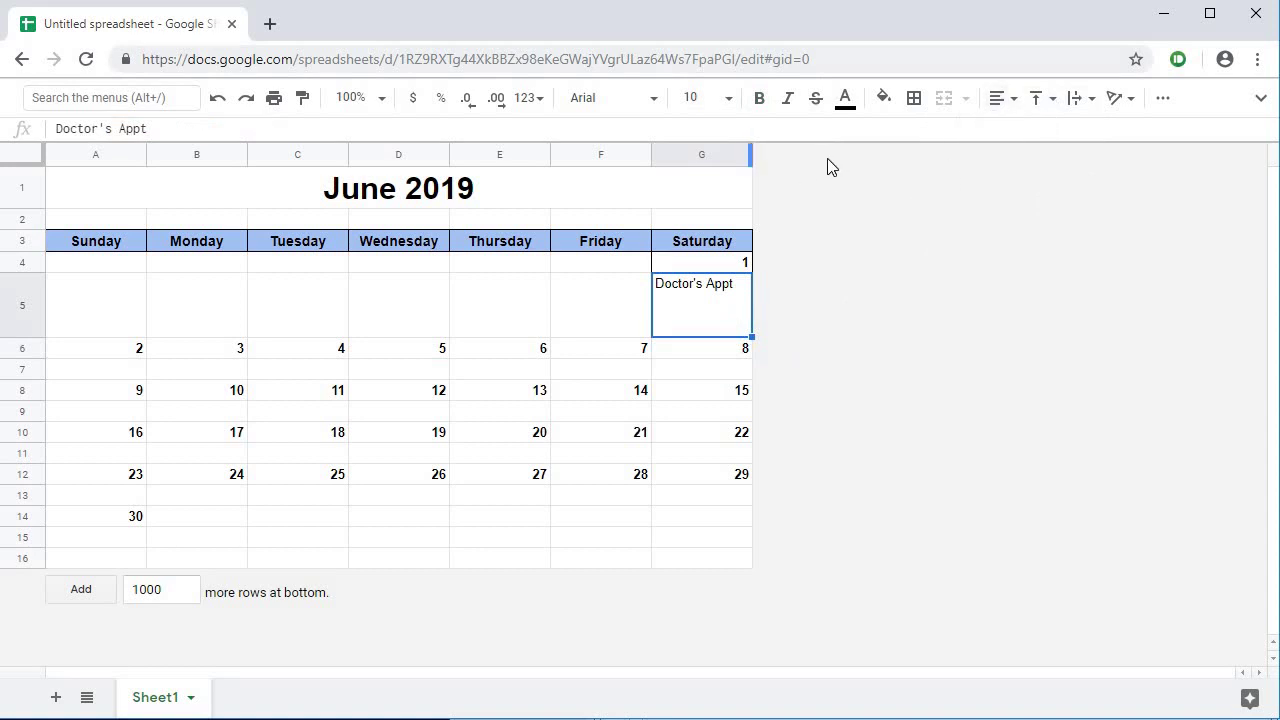
pyautogui.click(730, 100)
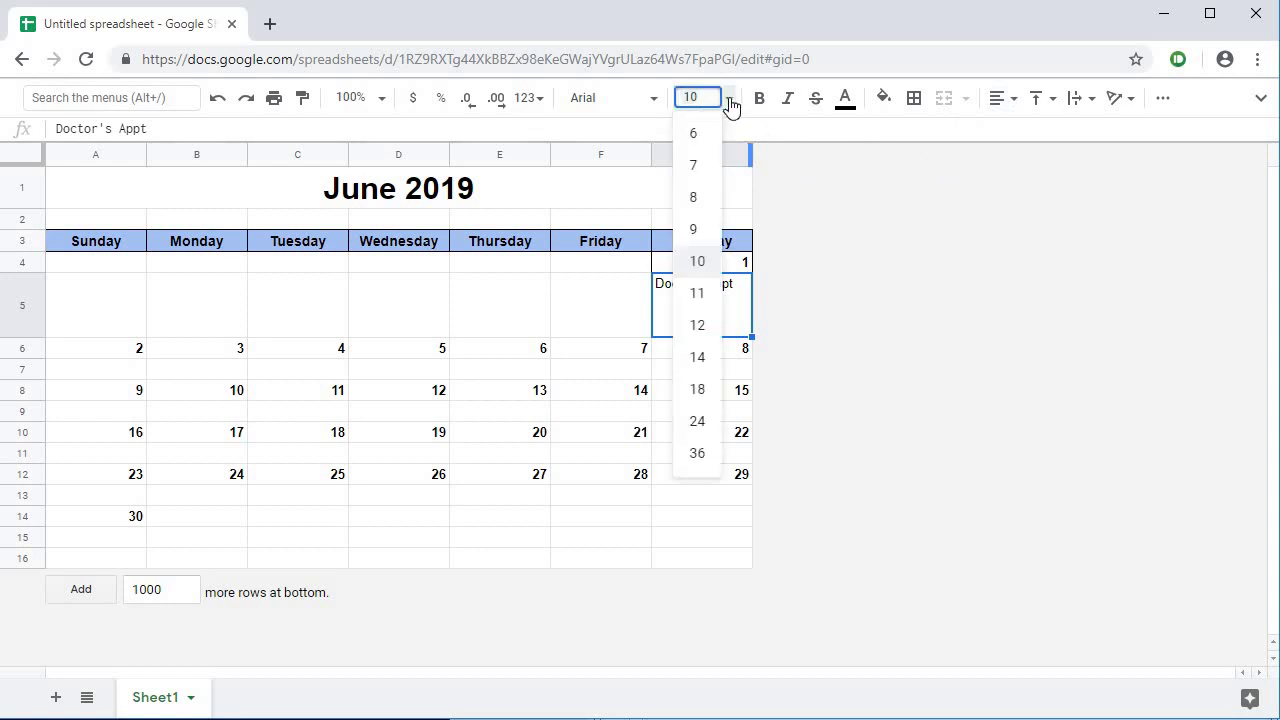
pyautogui.click(697, 230)
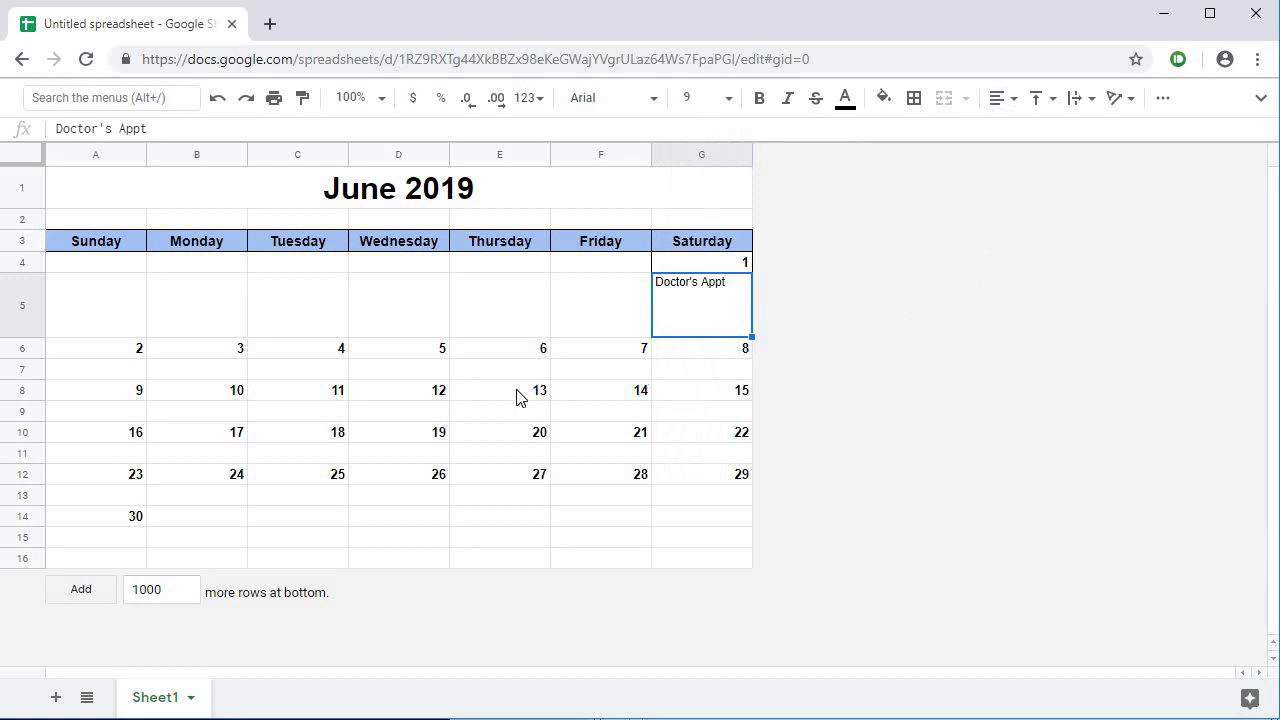
# Step: Clear the sample note from cell G5 beneath the first Saturday
pyautogui.click(486, 325)
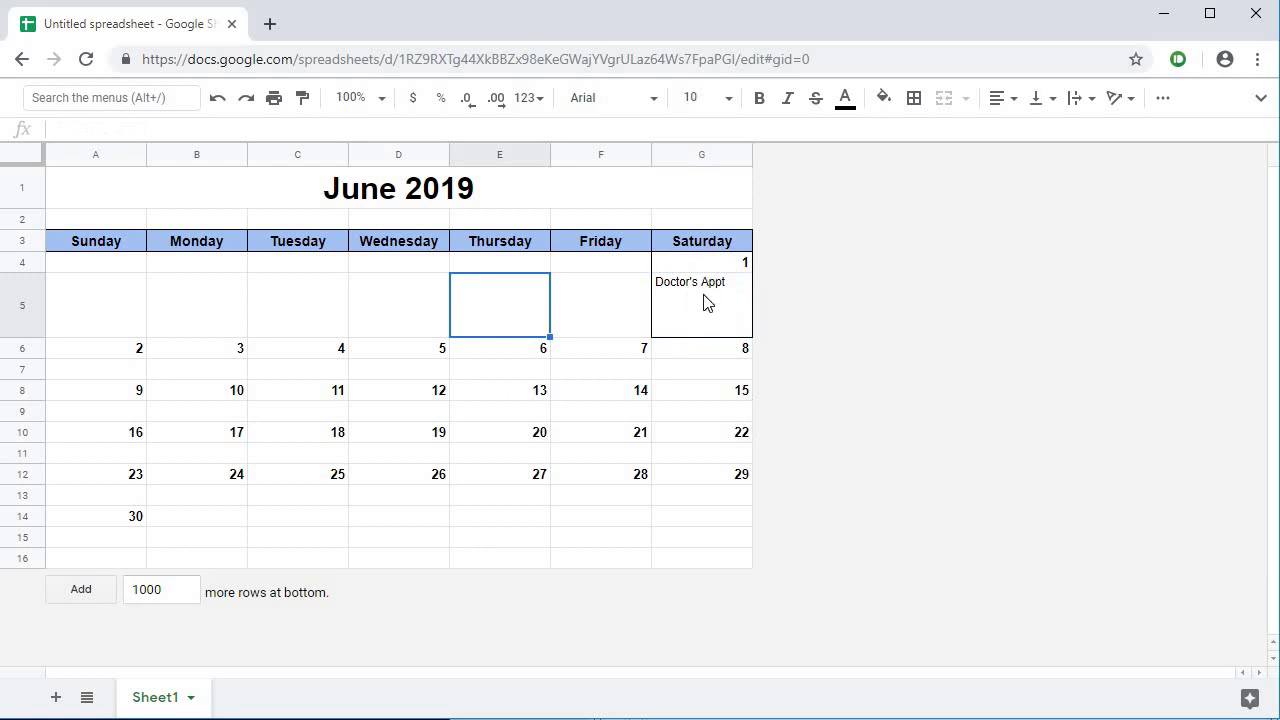
pyautogui.click(703, 312)
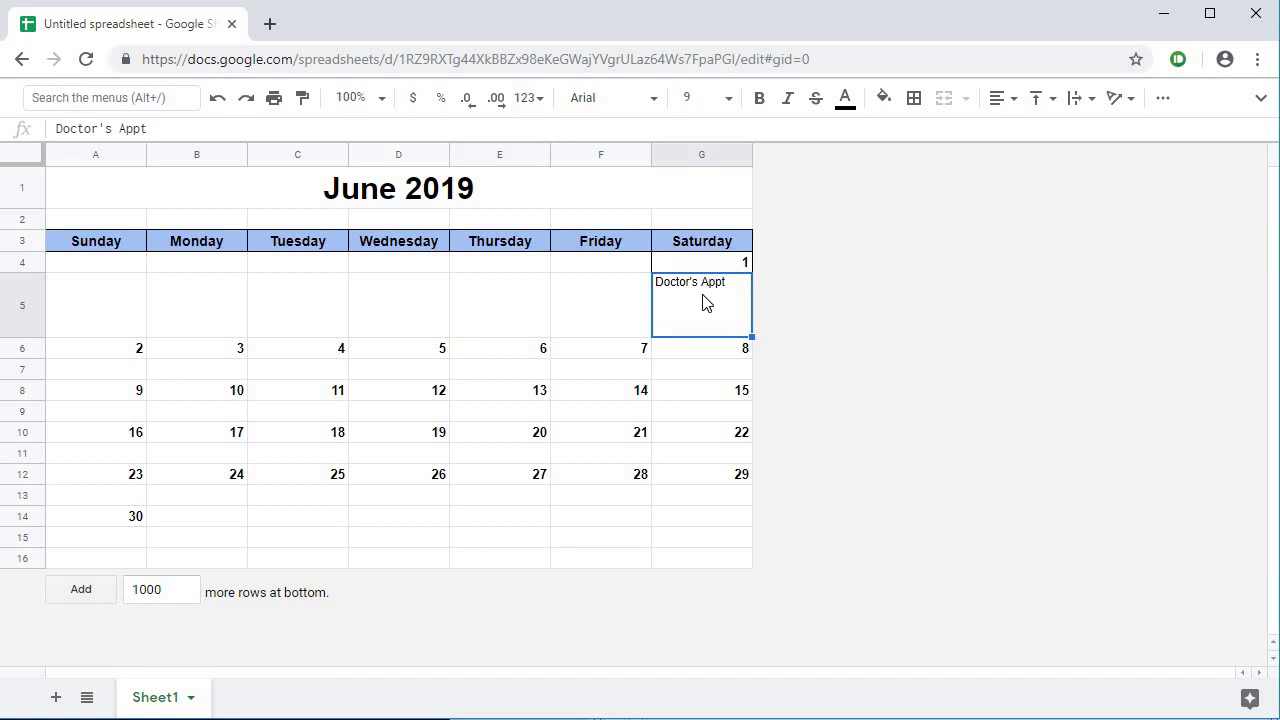
pyautogui.press('Delete')
# Step: Copy the first Saturday's day box G4:G5 and paste only its format over the whole calendar grid A4:G15
pyautogui.keyDown('shift'); pyautogui.click(716, 272); pyautogui.keyUp('shift')
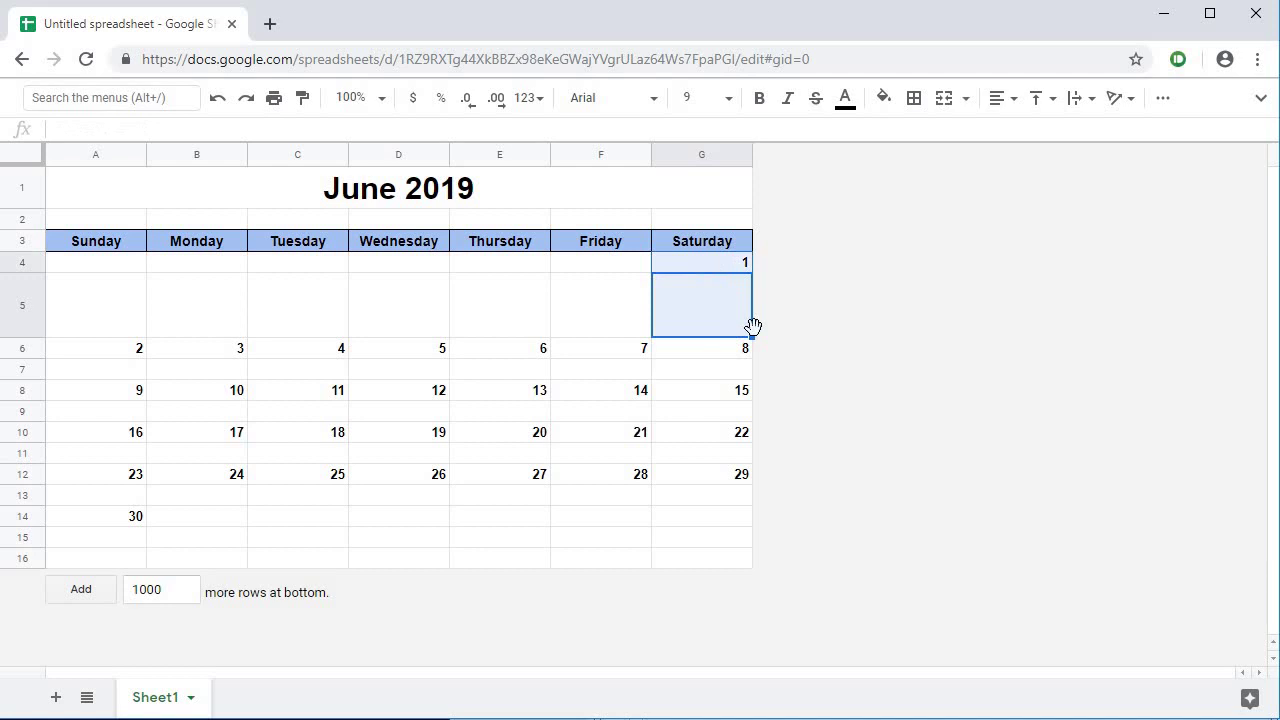
pyautogui.click(90, 270)
pyautogui.keyDown('shift'); pyautogui.click(714, 543); pyautogui.keyUp('shift')
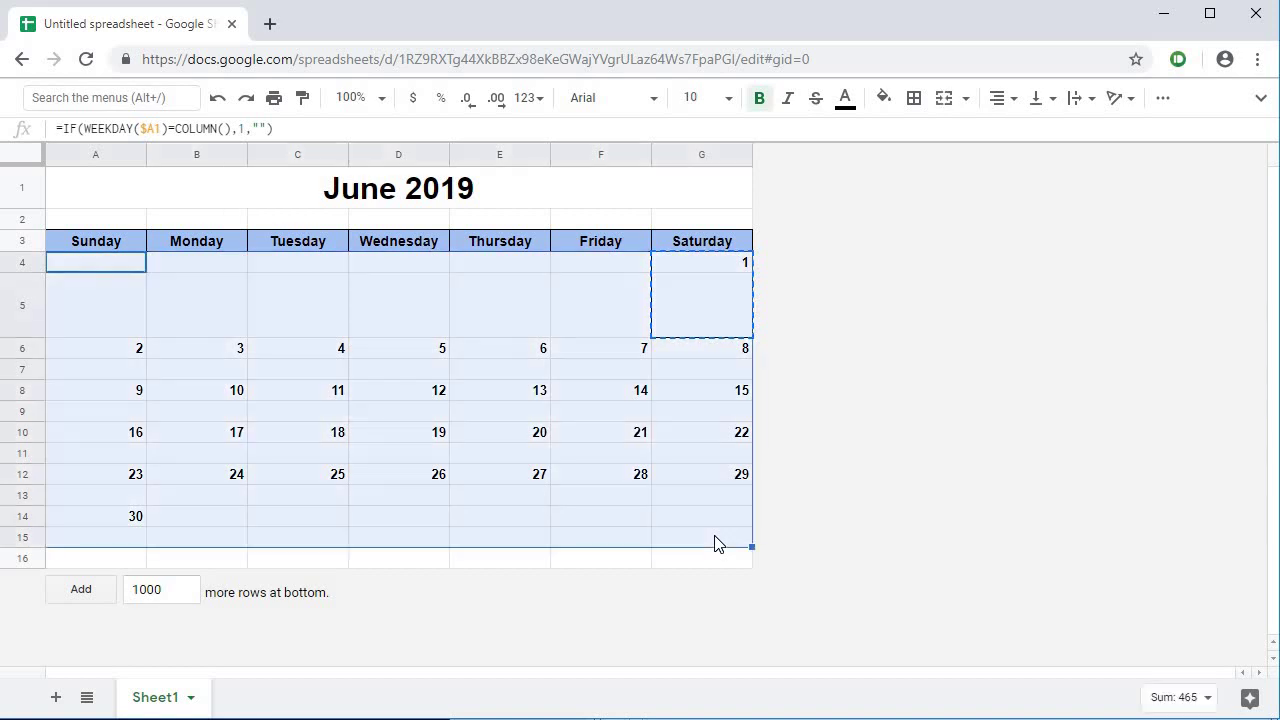
pyautogui.rightClick(714, 543)
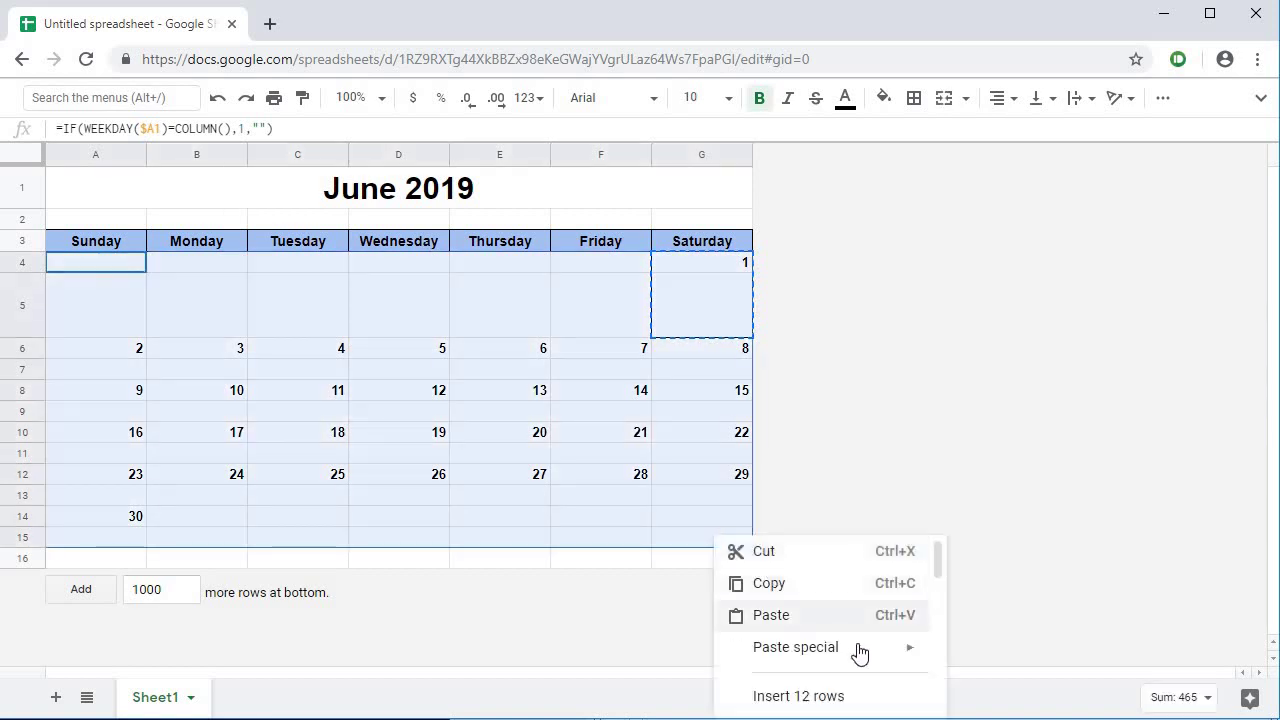
pyautogui.moveTo(863, 650)
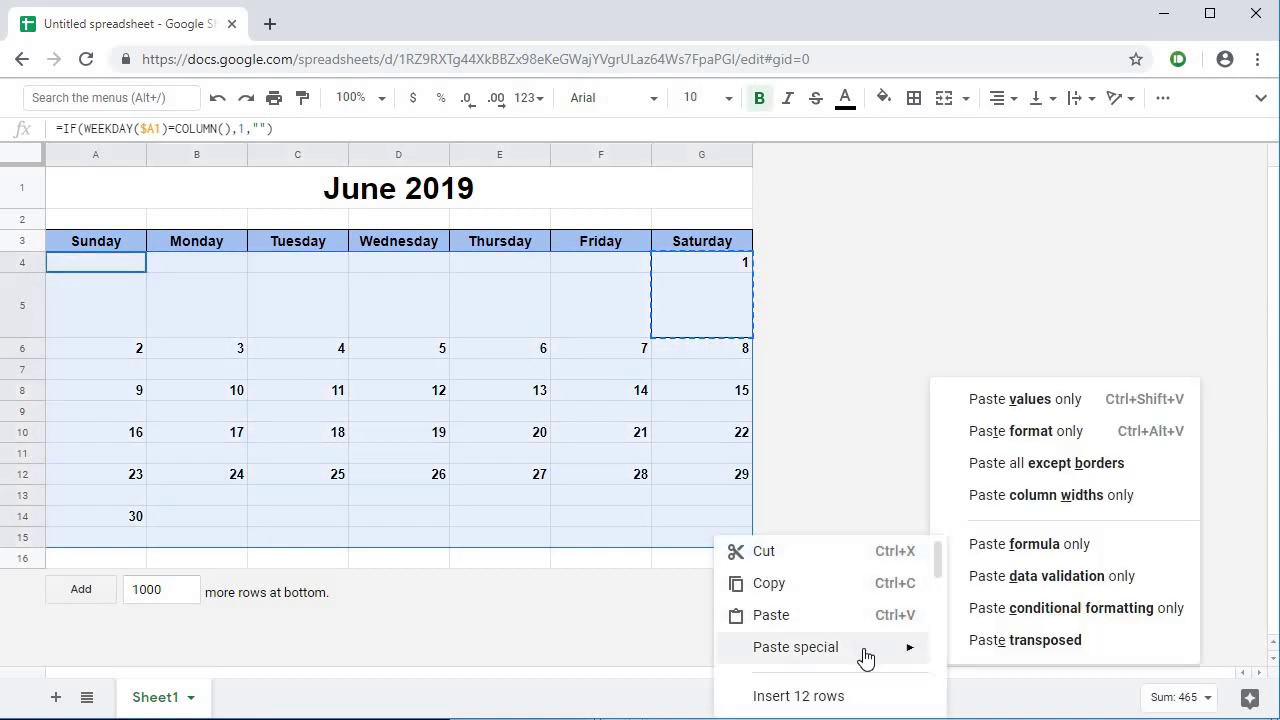
pyautogui.click(1053, 432)
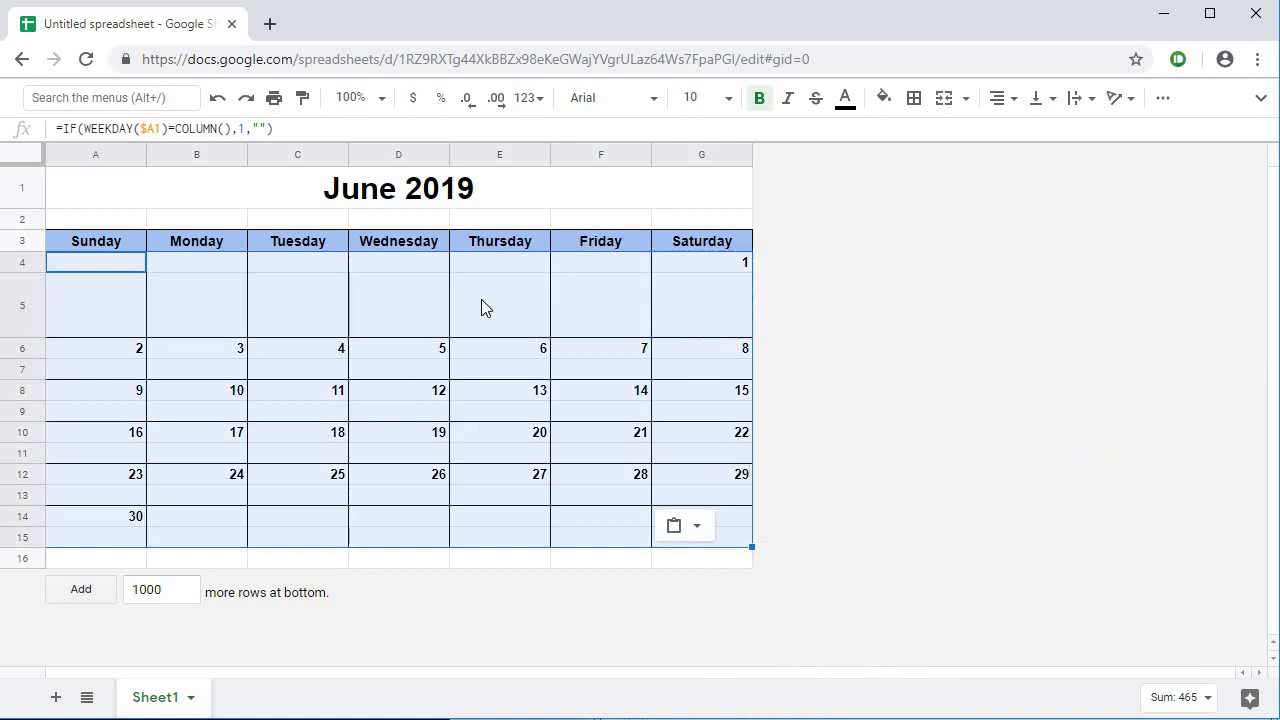
pyautogui.click(125, 302)
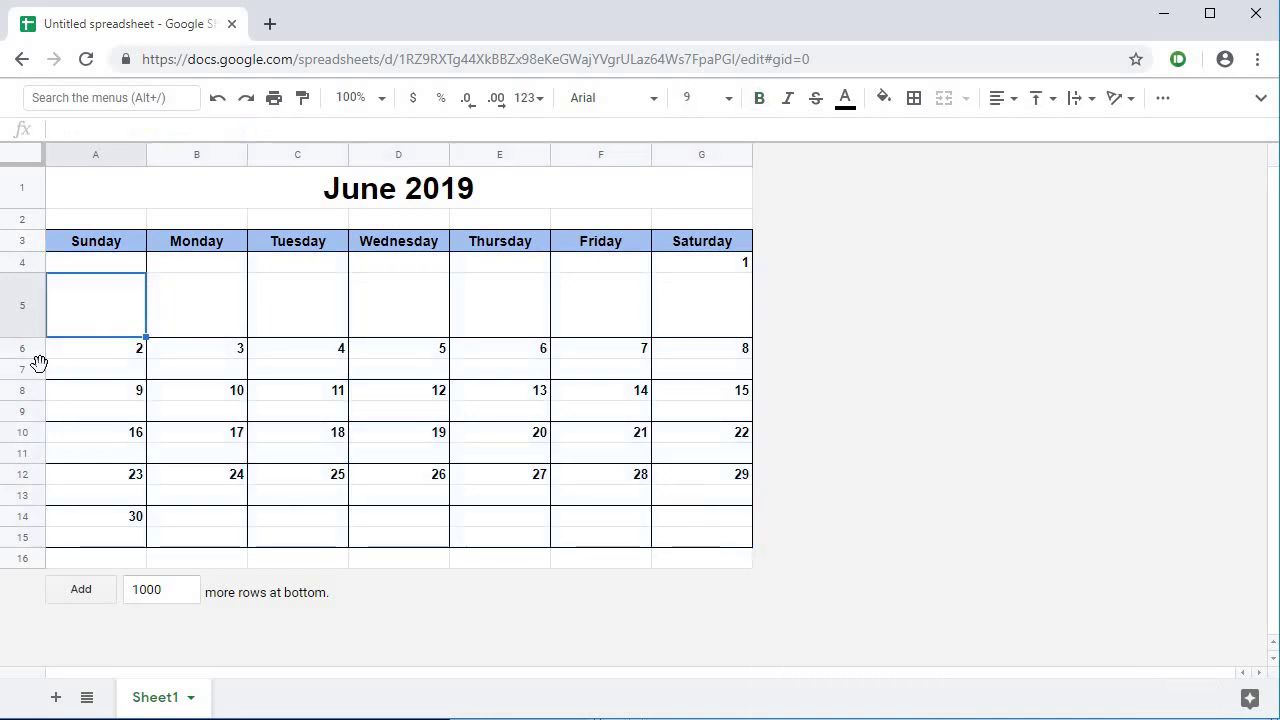
pyautogui.click(18, 297)
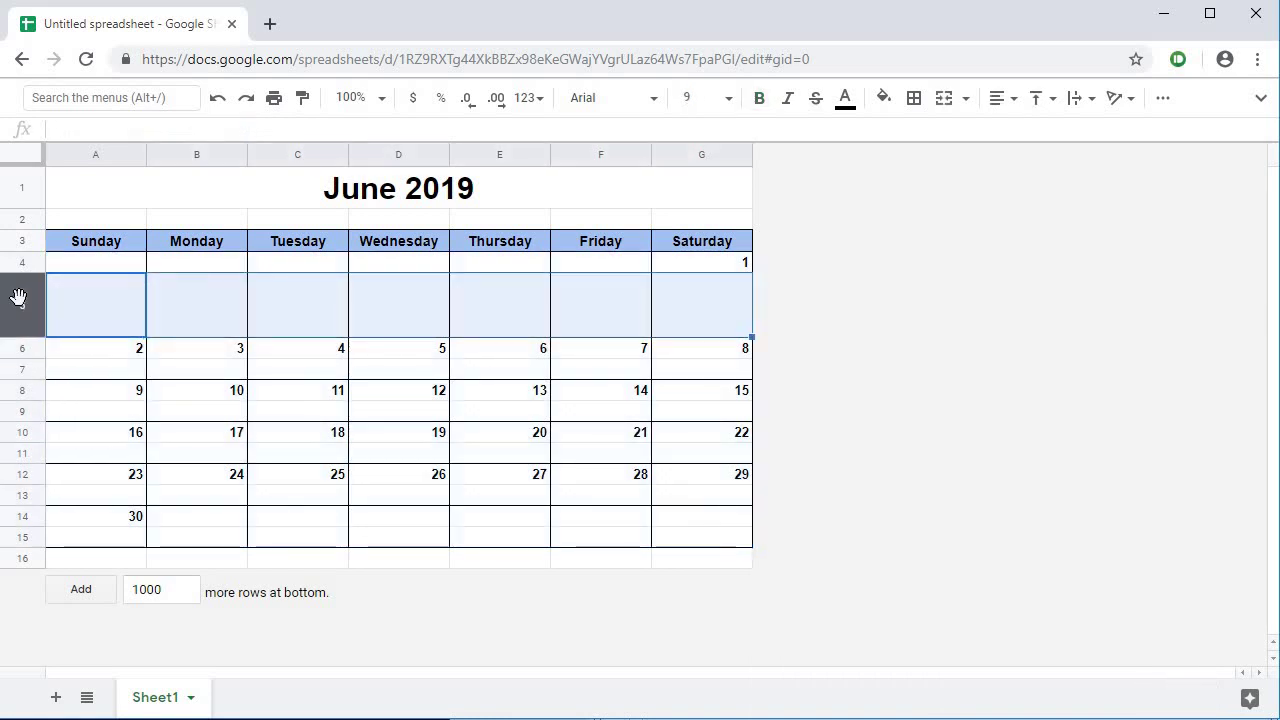
pyautogui.keyDown('shift'); pyautogui.click(31, 370); pyautogui.keyUp('shift')
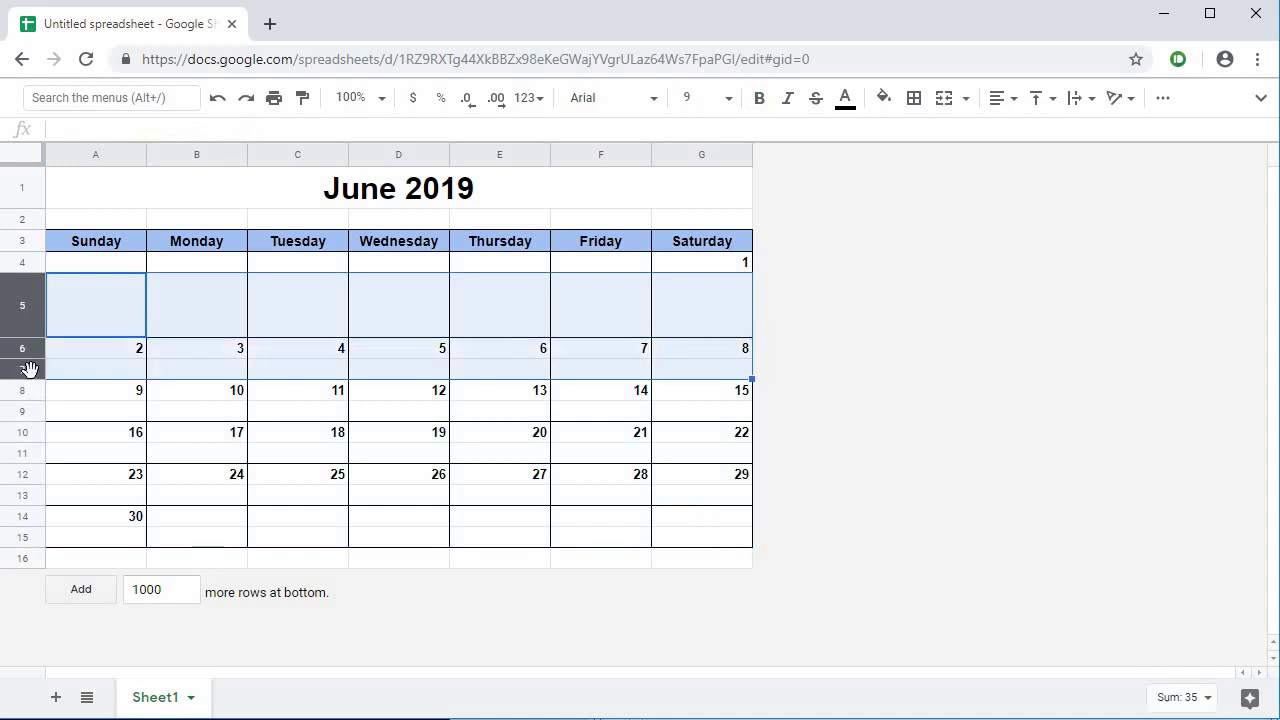
# Step: Give the note rows 5, 7, 9, 11, 13 and 15 one uniform height, about twice that of a normal row
pyautogui.click(26, 537)
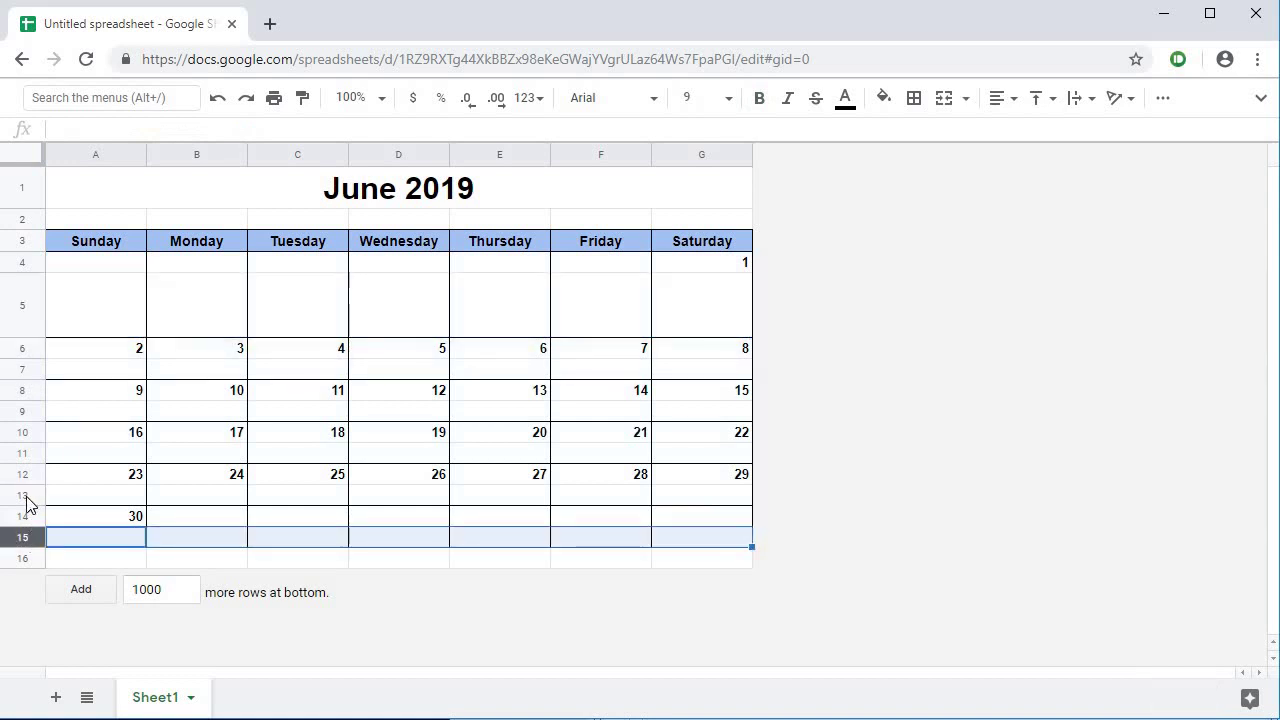
pyautogui.keyDown('ctrl'); pyautogui.click(28, 495); pyautogui.keyUp('ctrl')
pyautogui.keyDown('ctrl'); pyautogui.click(28, 453); pyautogui.keyUp('ctrl')
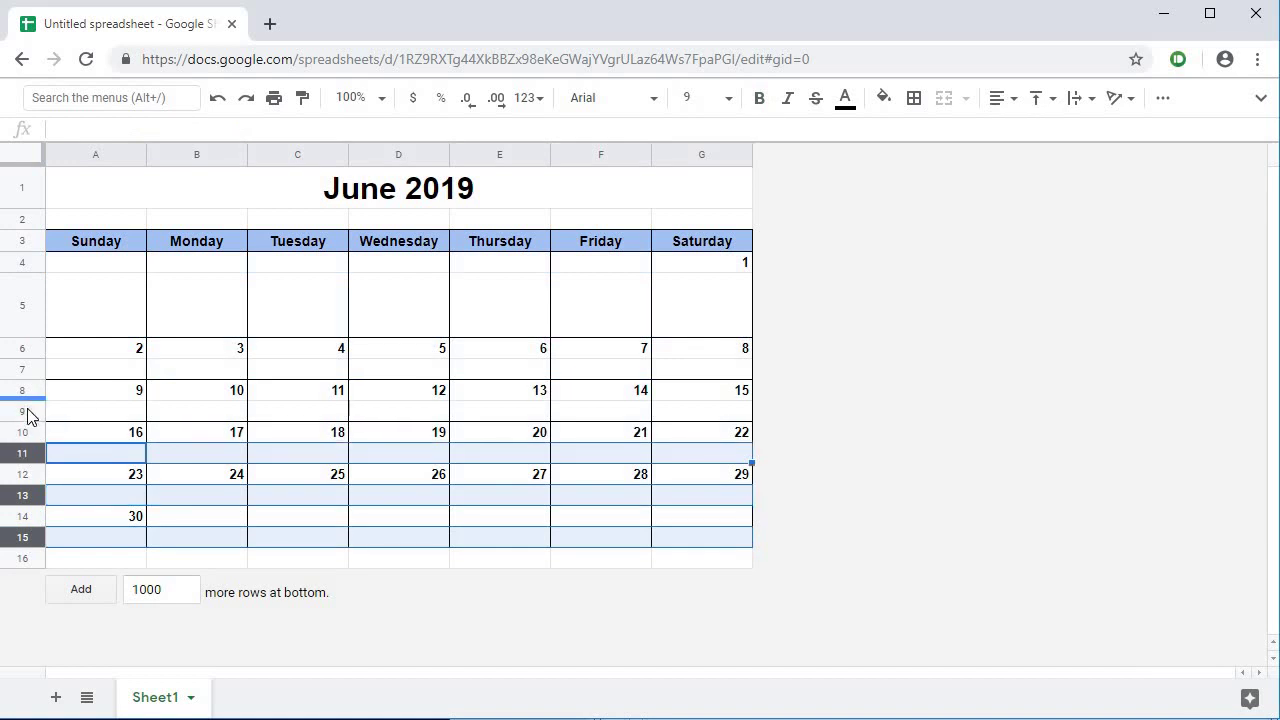
pyautogui.keyDown('ctrl'); pyautogui.click(25, 410); pyautogui.keyUp('ctrl')
pyautogui.keyDown('ctrl'); pyautogui.click(26, 369); pyautogui.keyUp('ctrl')
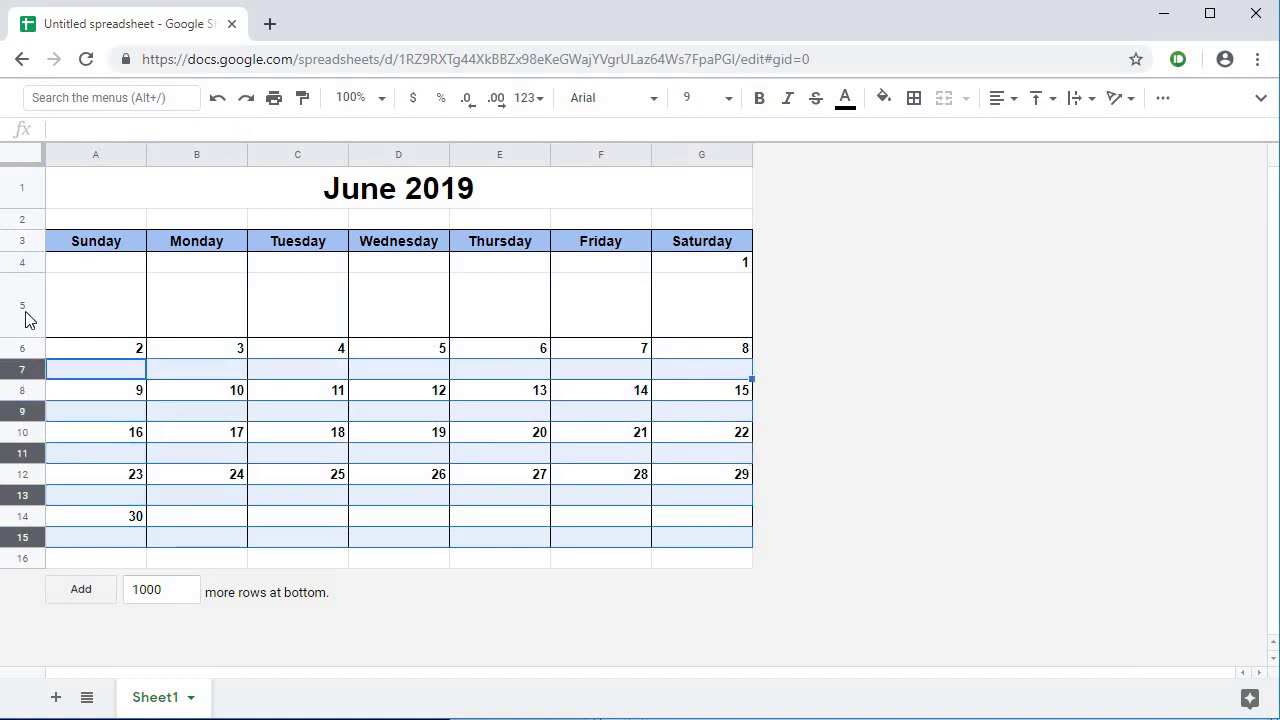
pyautogui.keyDown('ctrl'); pyautogui.click(24, 314); pyautogui.keyUp('ctrl')
pyautogui.moveTo(26, 336); pyautogui.dragTo(23, 342)
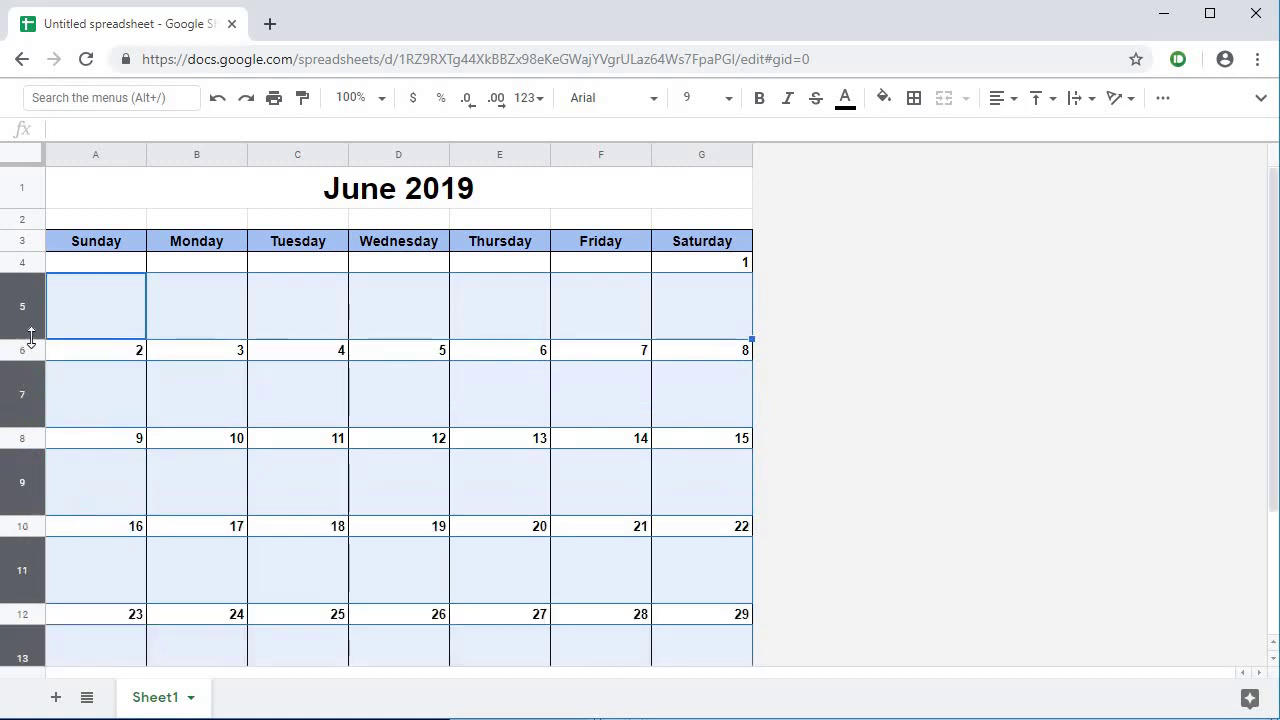
pyautogui.moveTo(31, 336); pyautogui.dragTo(31, 330)
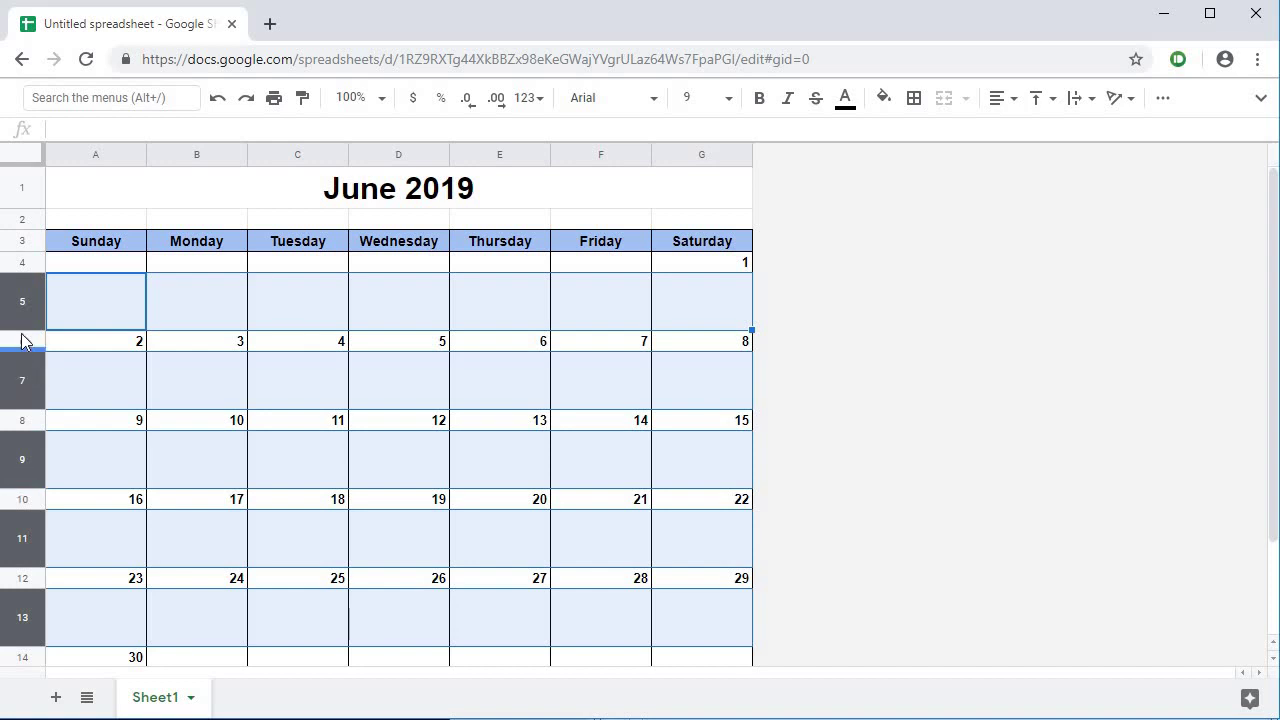
pyautogui.moveTo(23, 322); pyautogui.dragTo(23, 317)
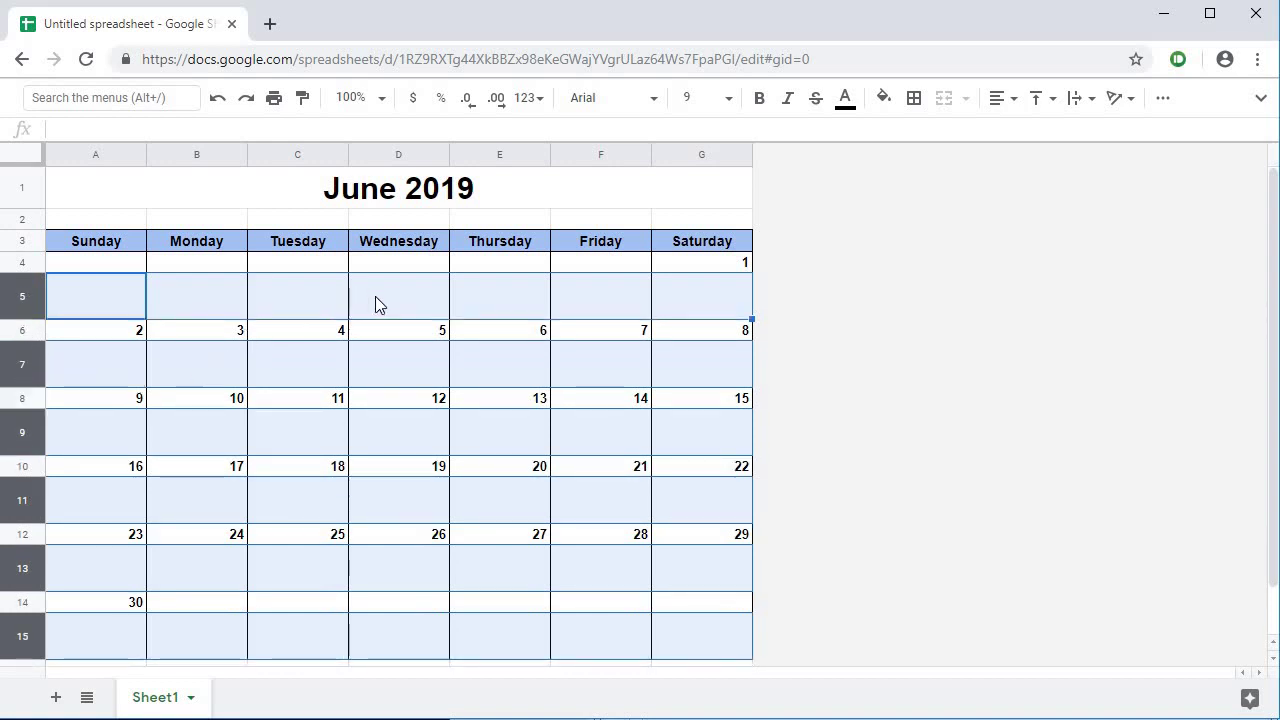
# Step: Enter the sample note "Pay Day" in cell D11 beneath Wednesday the 19th, and clear it again
pyautogui.click(379, 499)
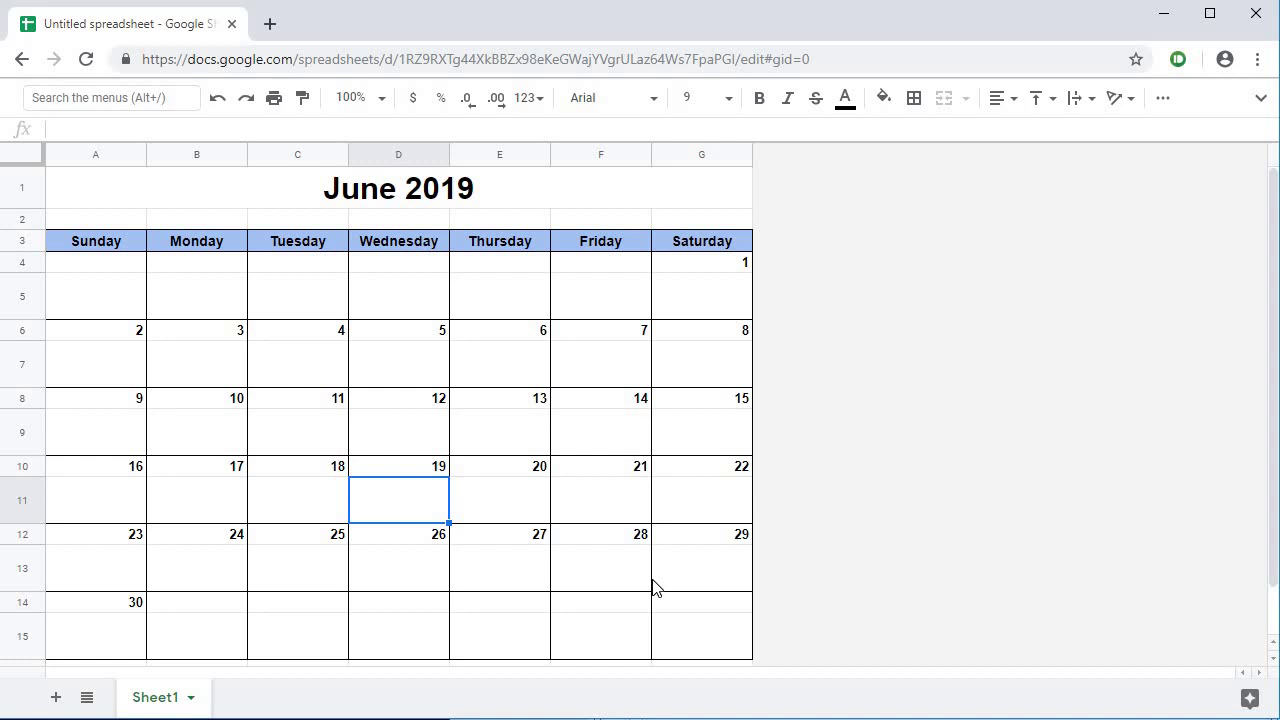
pyautogui.write('Pay Day')
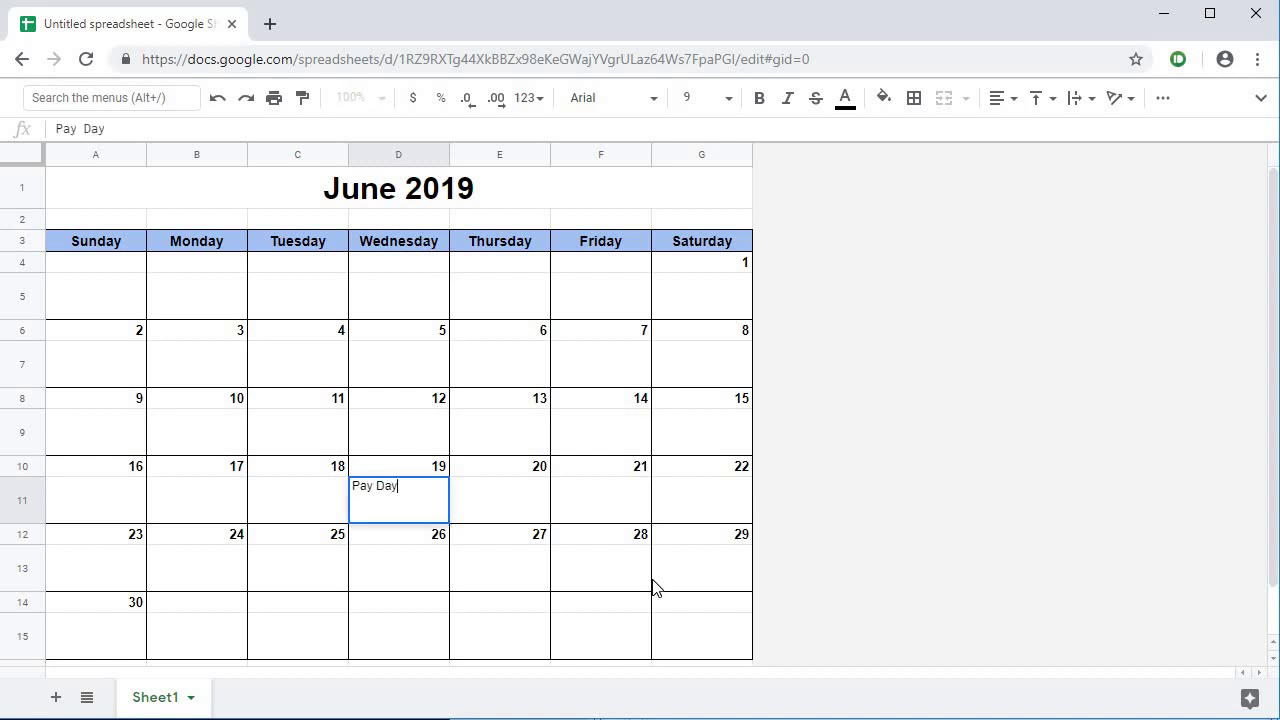
pyautogui.press('Return')
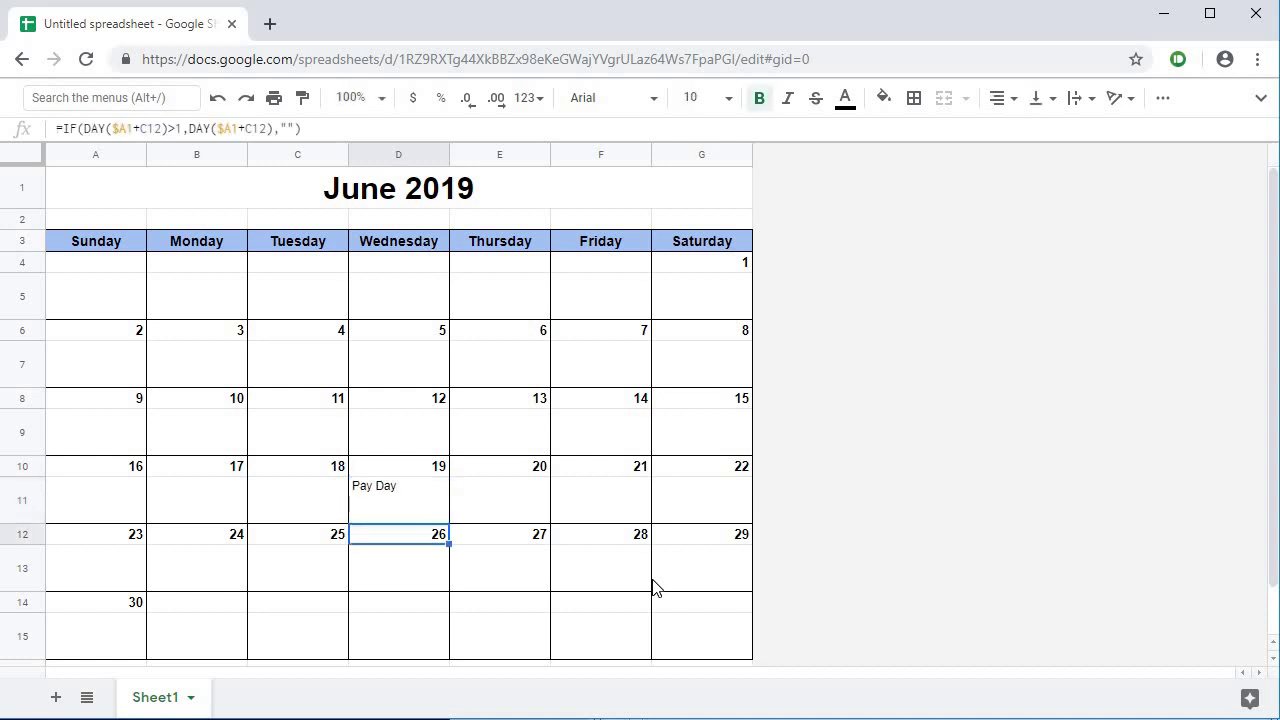
pyautogui.click(387, 502)
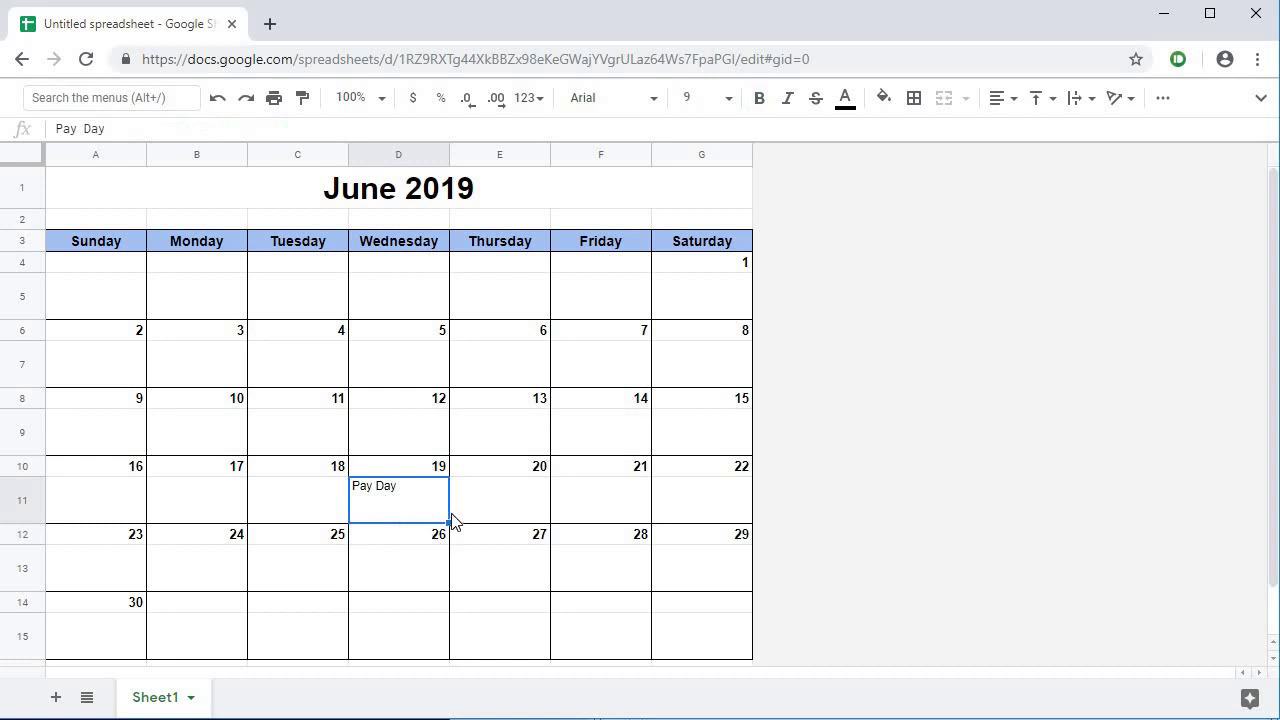
pyautogui.press('Delete')
# Step: Add a conditional formatting rule to cell A4 that uses the custom formula =ABS(A4)=0
pyautogui.click(86, 268)
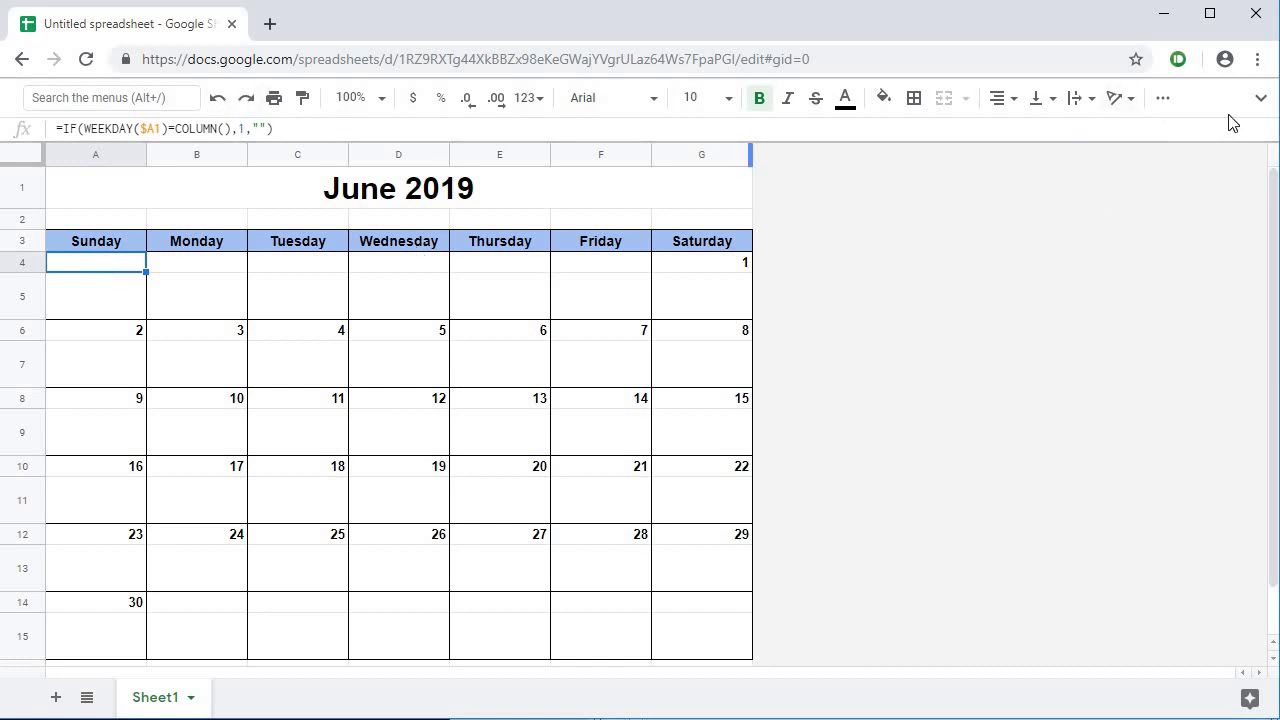
pyautogui.click(1261, 100)
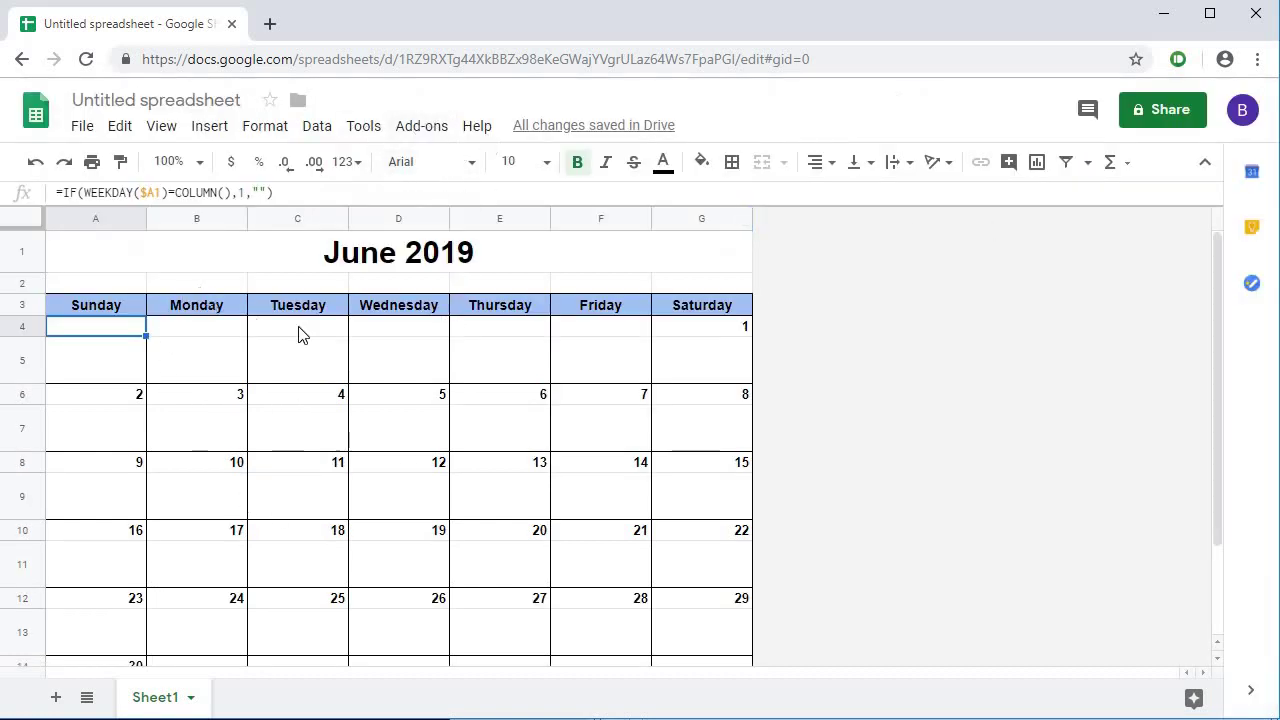
pyautogui.click(264, 128)
pyautogui.click(338, 558)
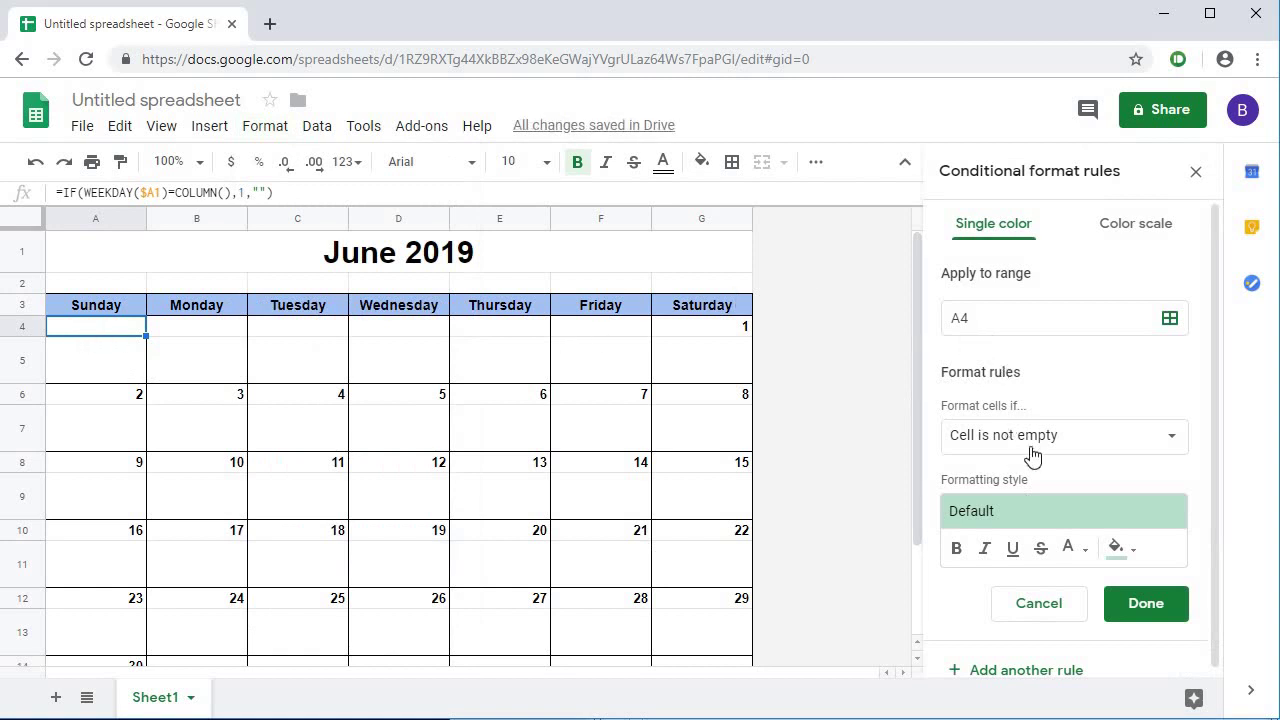
pyautogui.click(1176, 448)
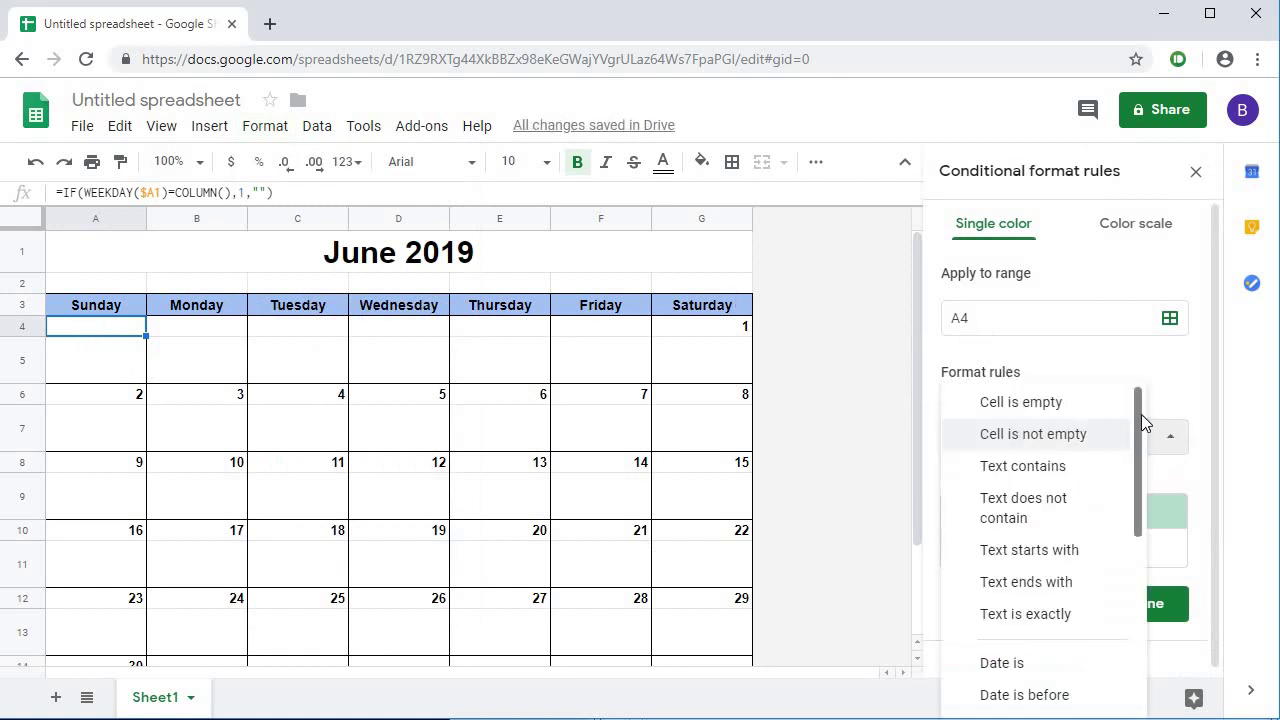
pyautogui.moveTo(1138, 446); pyautogui.dragTo(1131, 640)
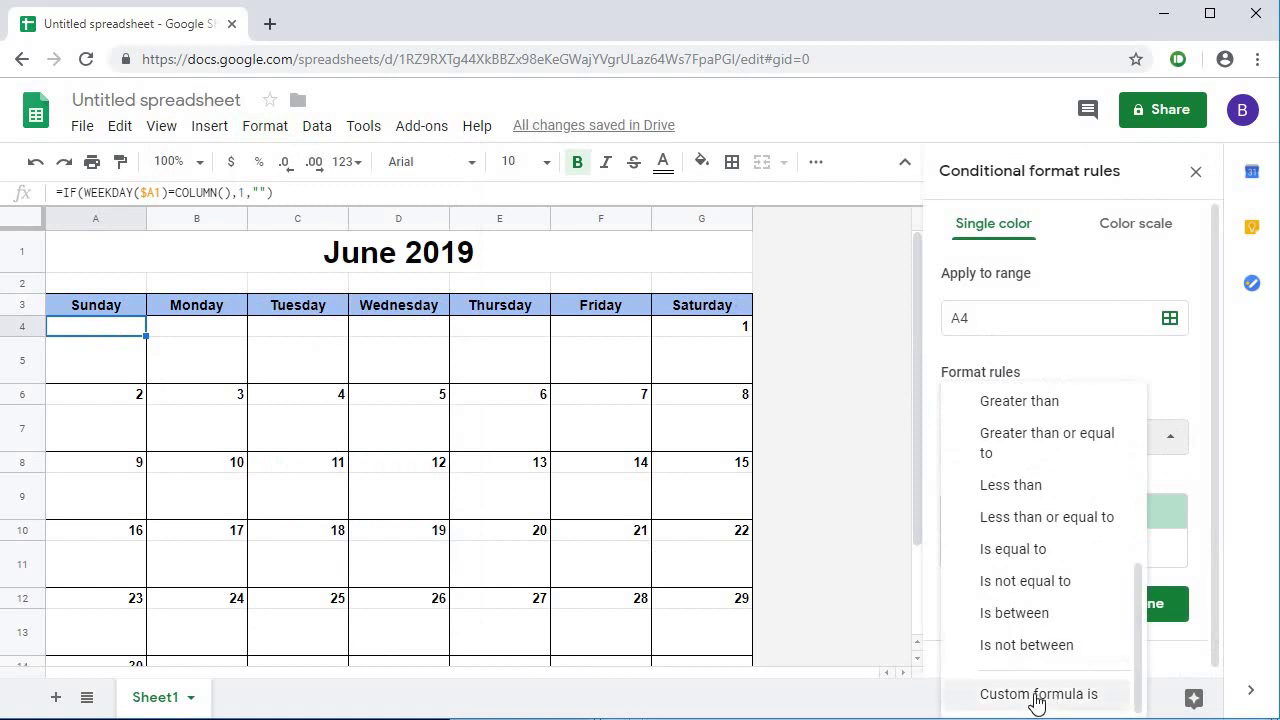
pyautogui.click(975, 694)
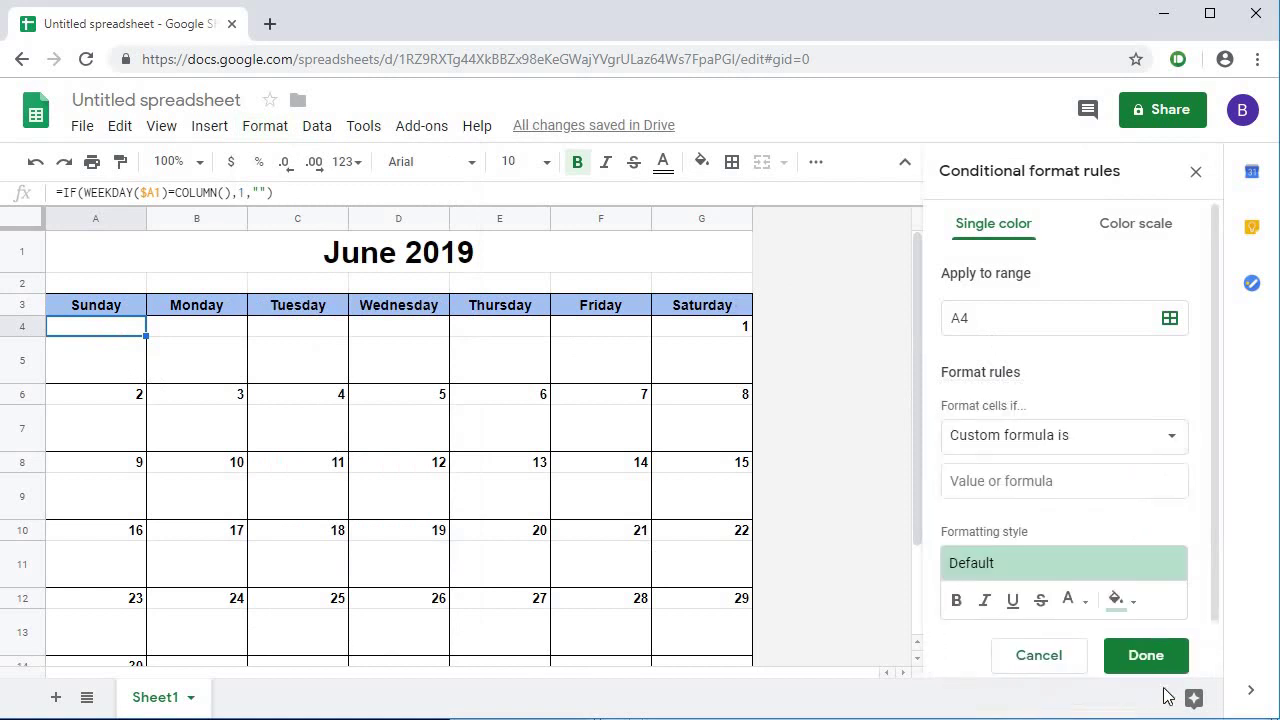
pyautogui.click(1035, 472)
pyautogui.write('=')
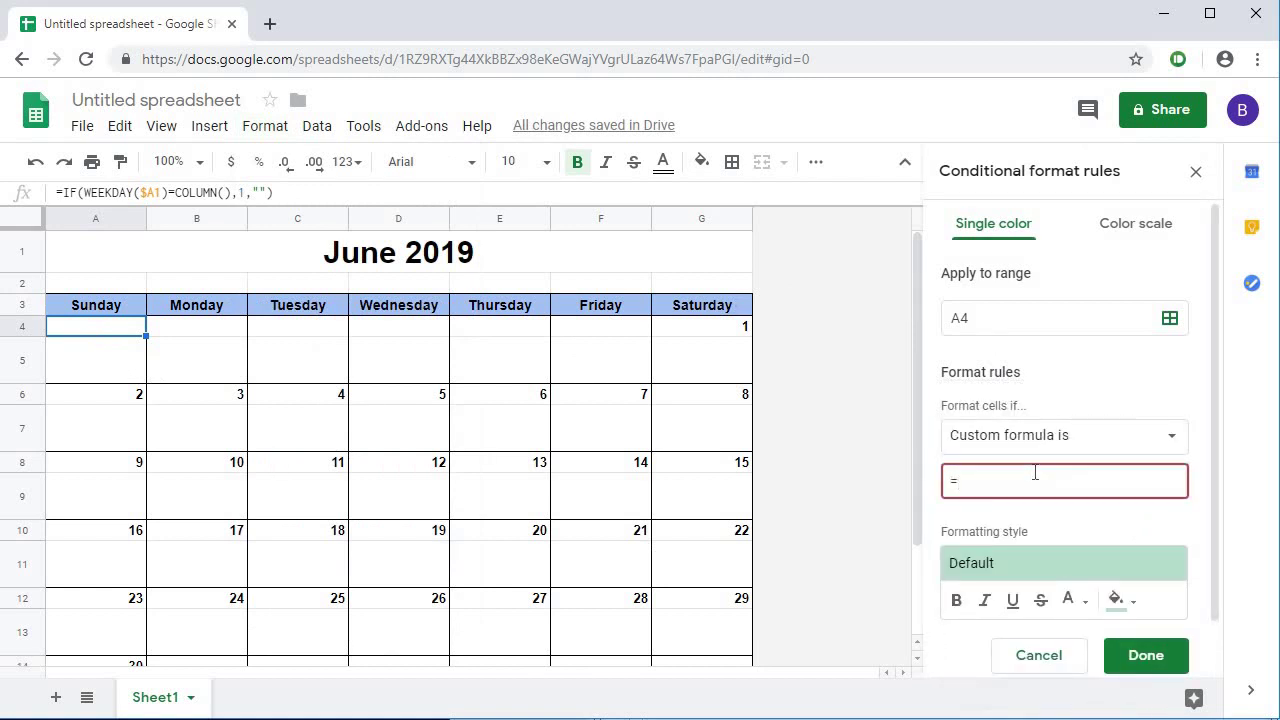
pyautogui.write('ABS(A4)=0')
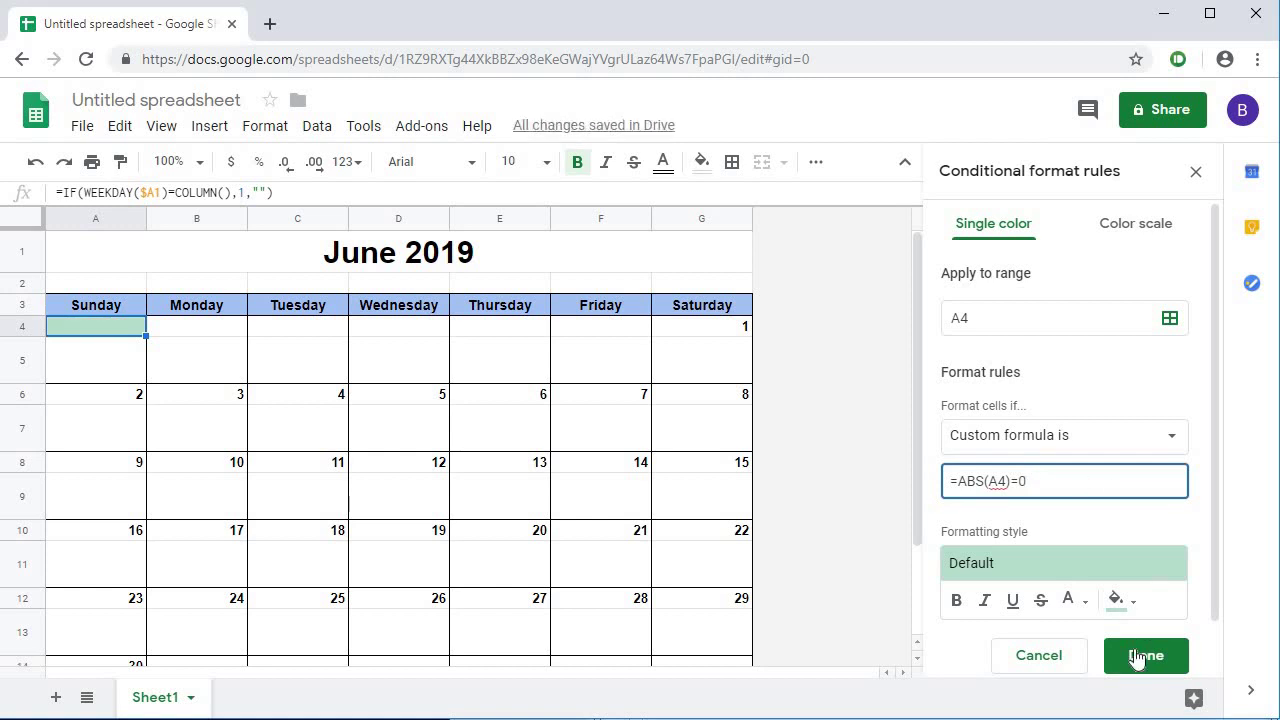
# Step: Set the A4 rule's fill color to light cornflower blue 3 and save the rule
pyautogui.click(1128, 604)
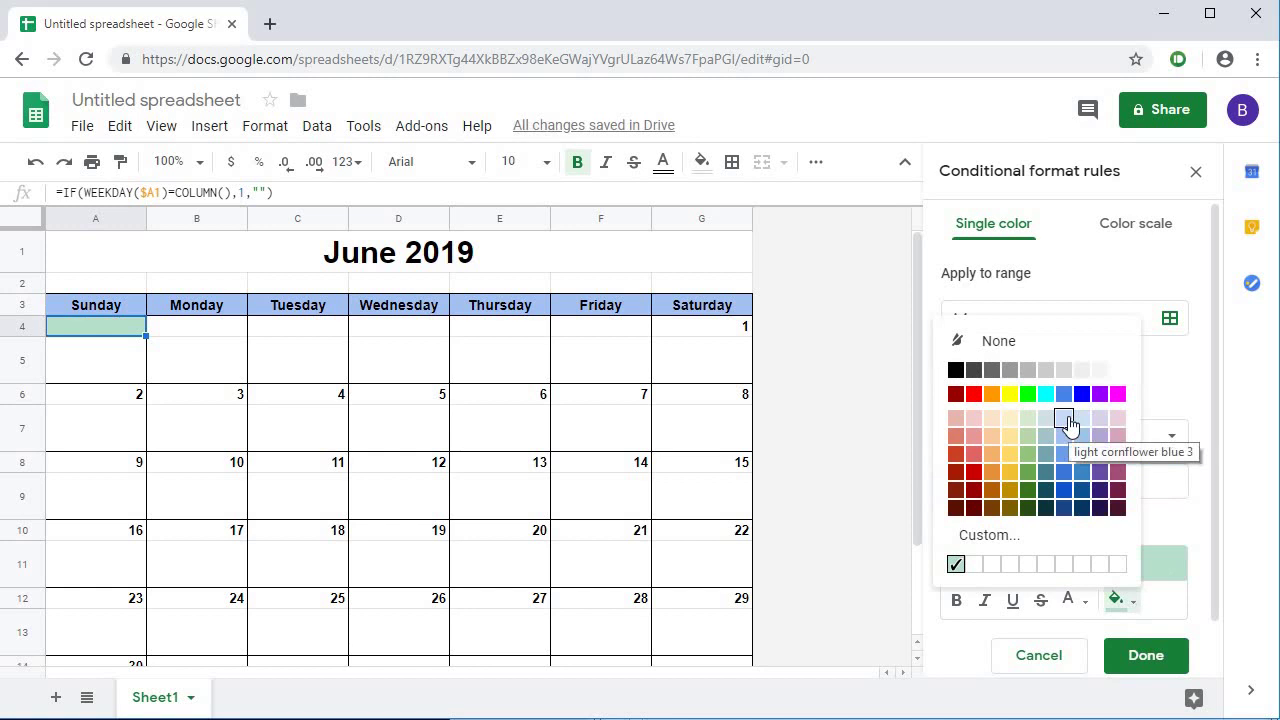
pyautogui.click(1064, 419)
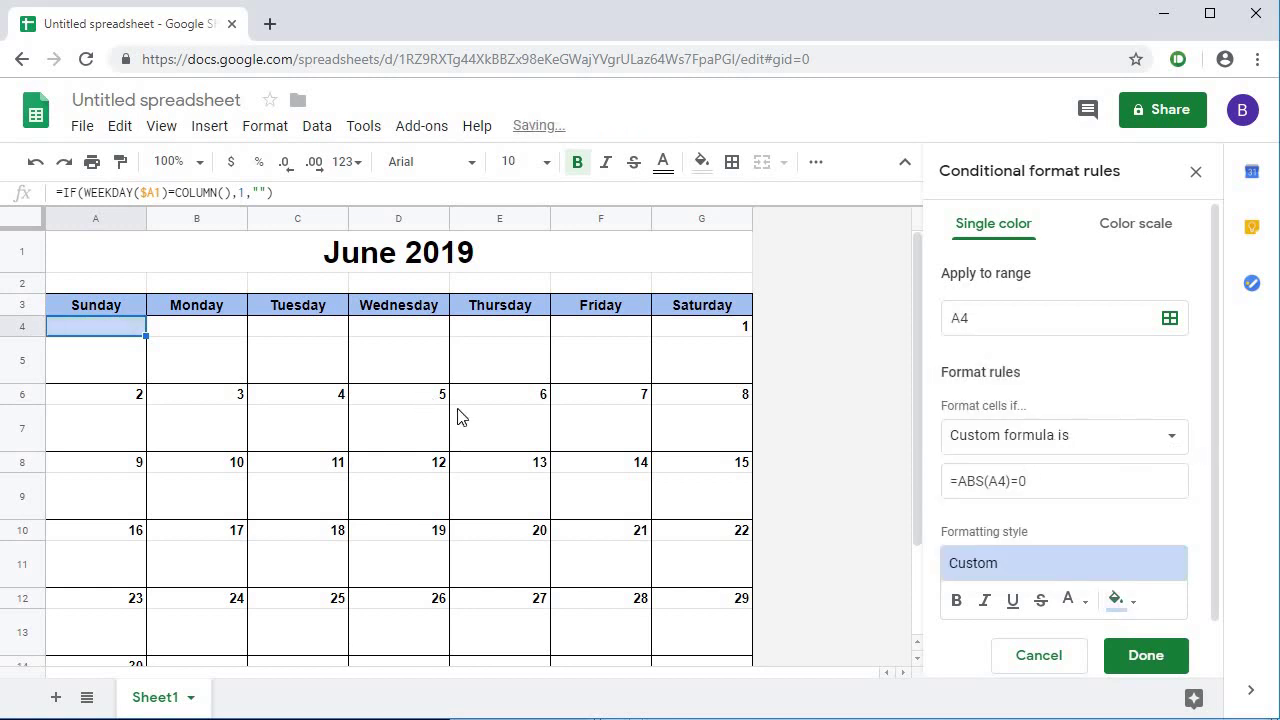
pyautogui.click(1145, 656)
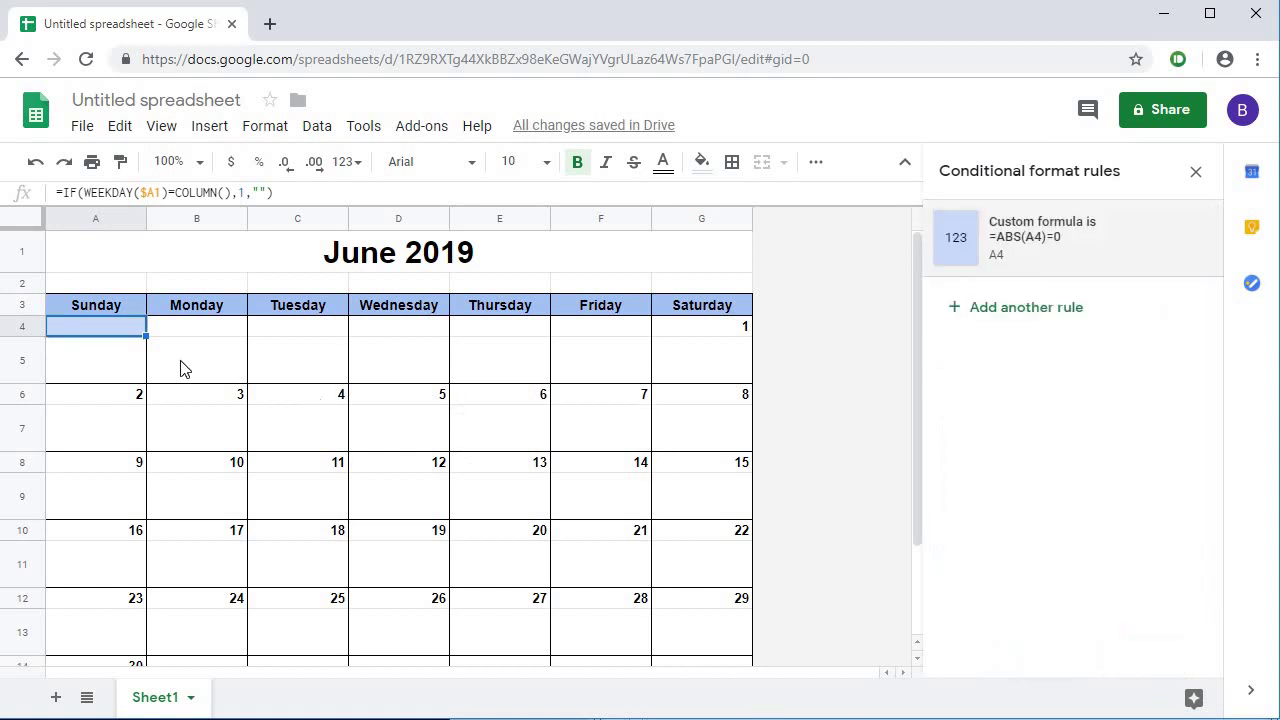
# Step: Add a conditional formatting rule to cell A5 that uses the custom formula =ABS(A4)=0
pyautogui.click(100, 375)
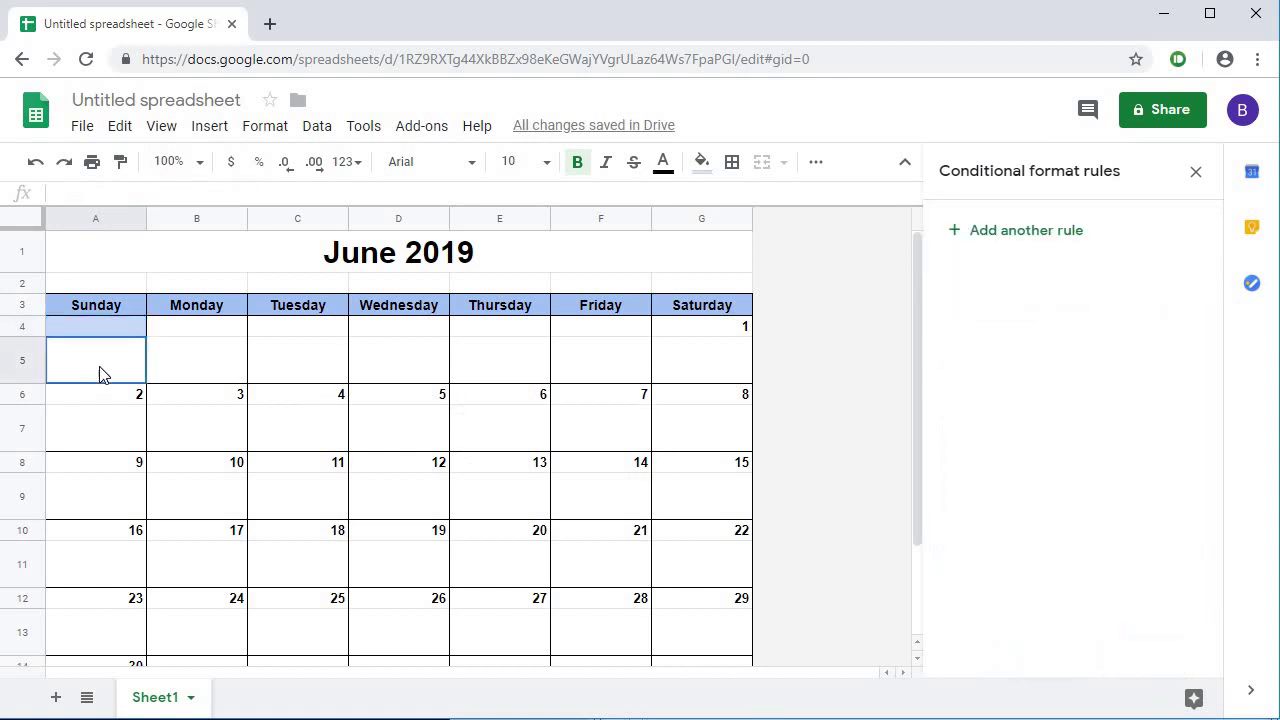
pyautogui.click(985, 231)
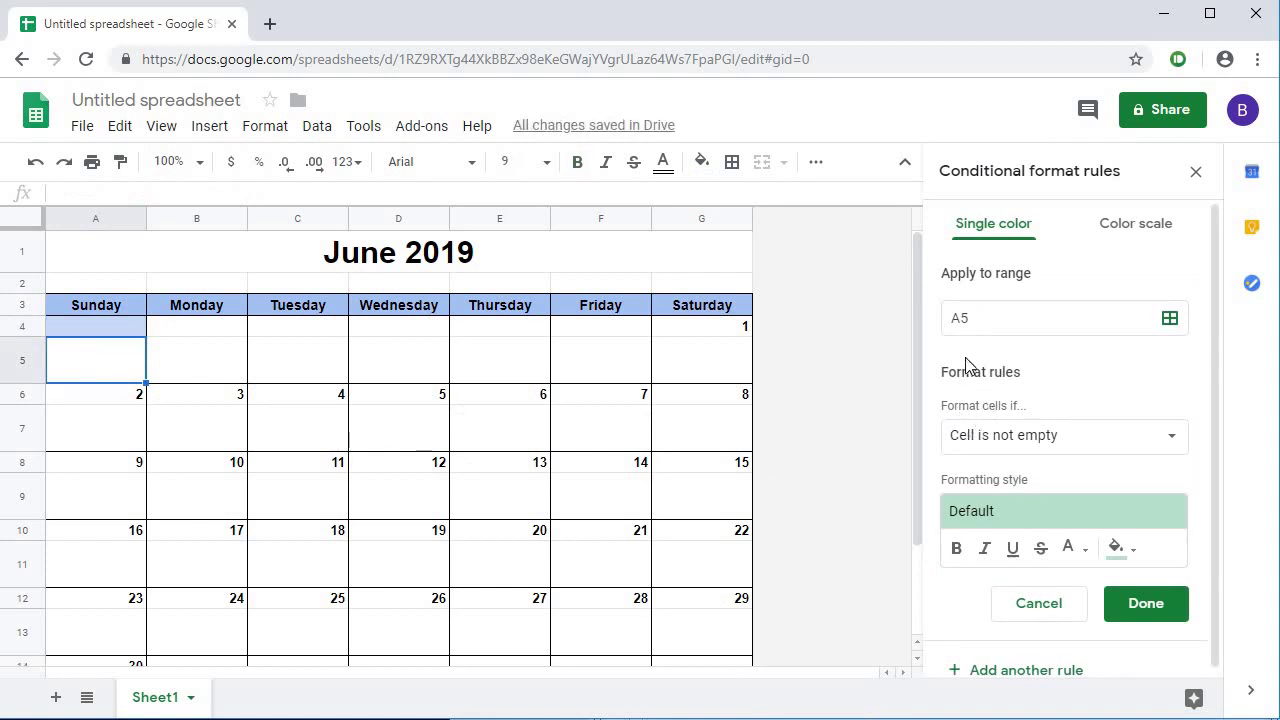
pyautogui.click(1168, 446)
pyautogui.scroll(-2, 1131, 600)
pyautogui.scroll(-3, 1131, 600)
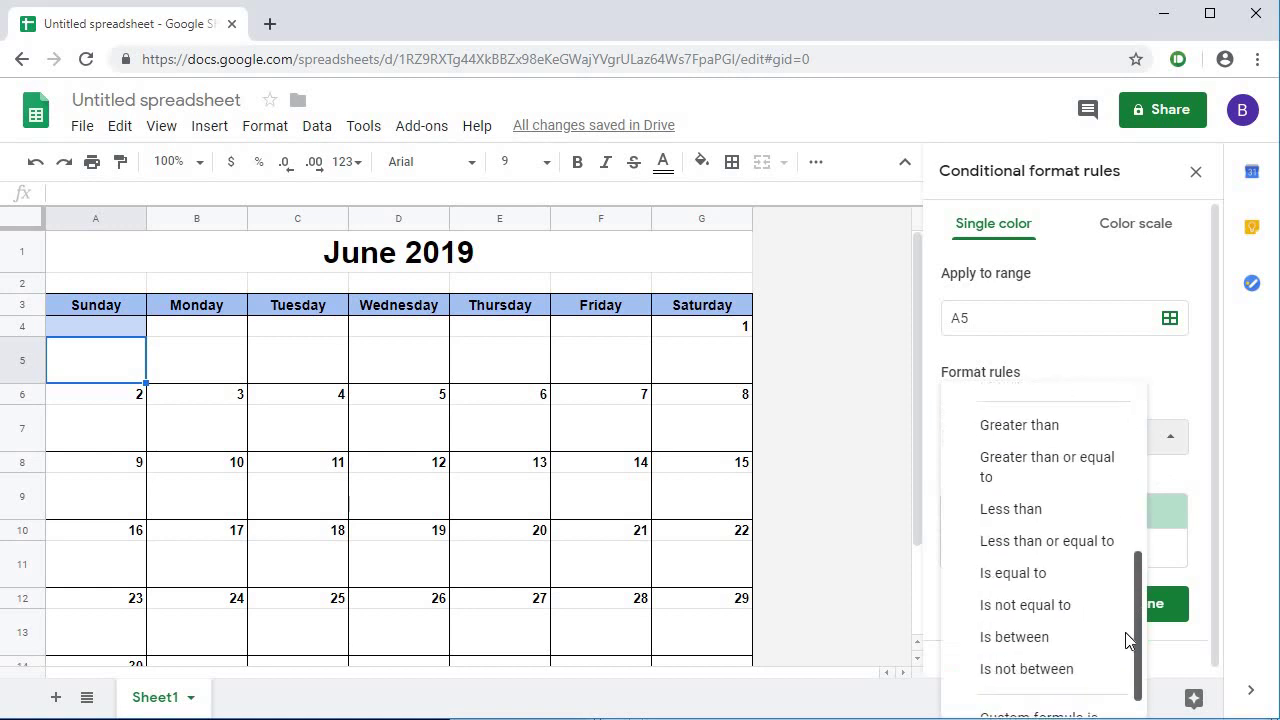
pyautogui.click(1057, 694)
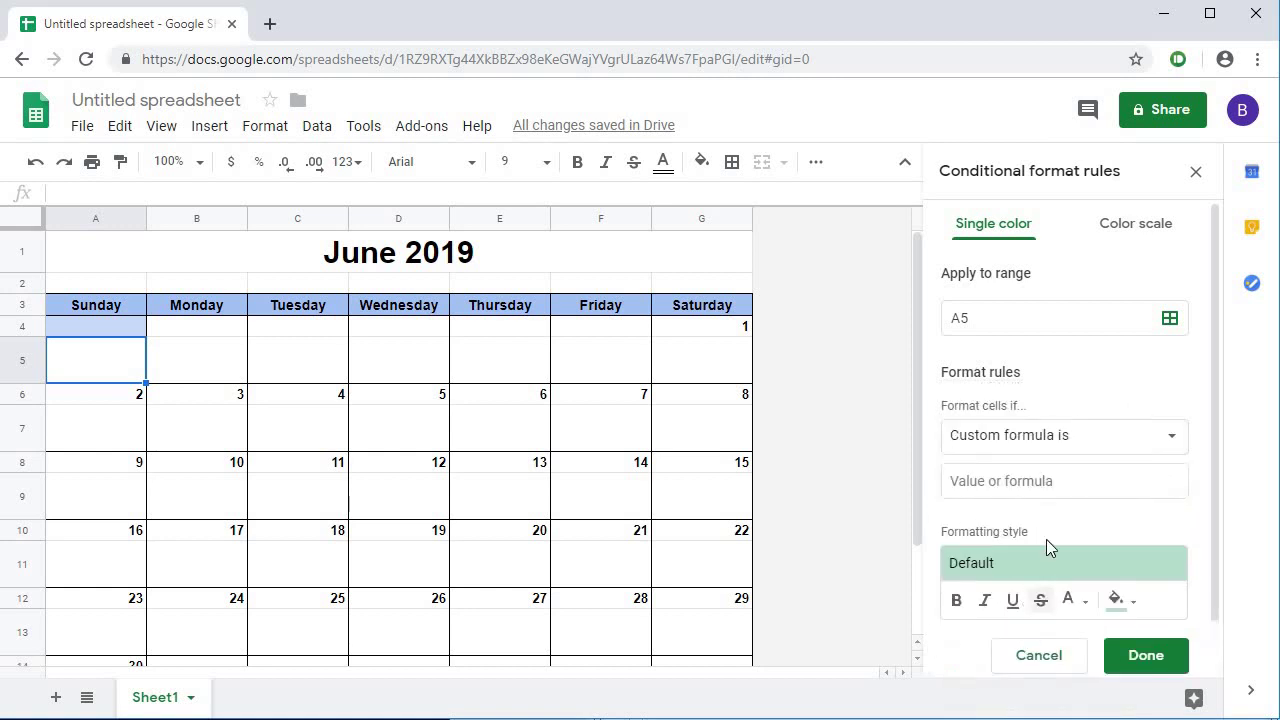
pyautogui.click(1026, 484)
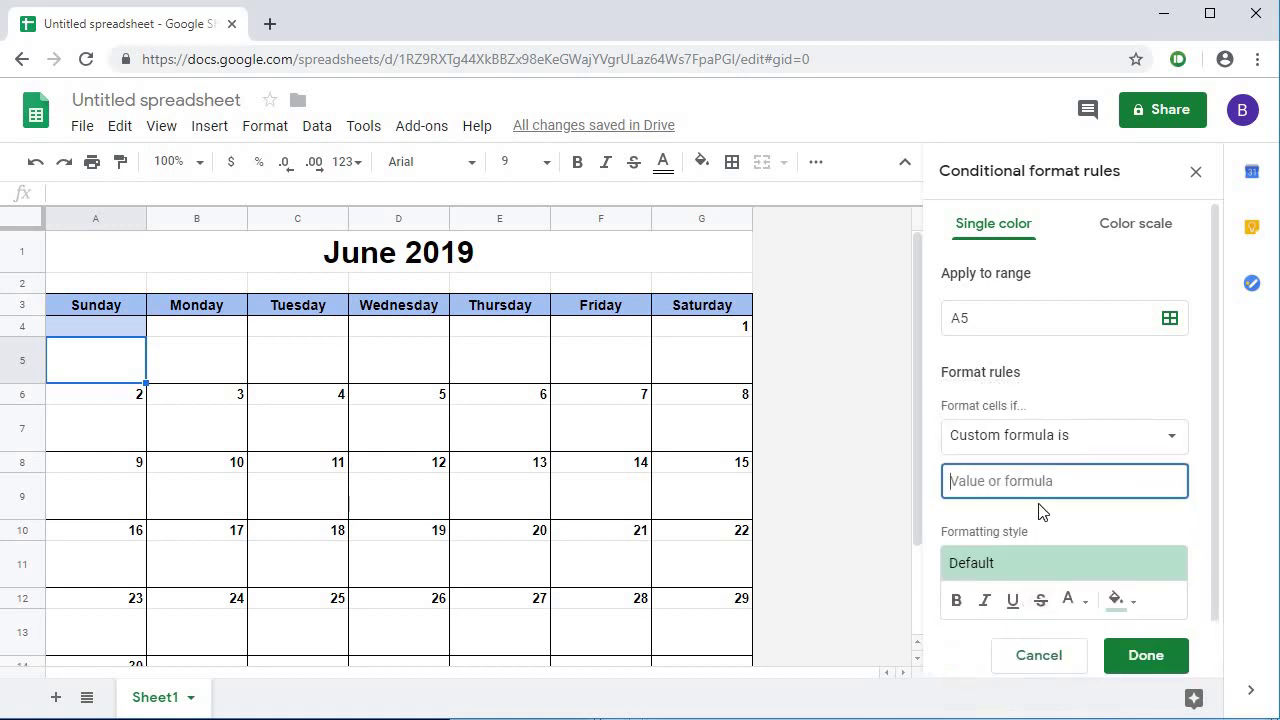
pyautogui.write('=ABS(A4)=0')
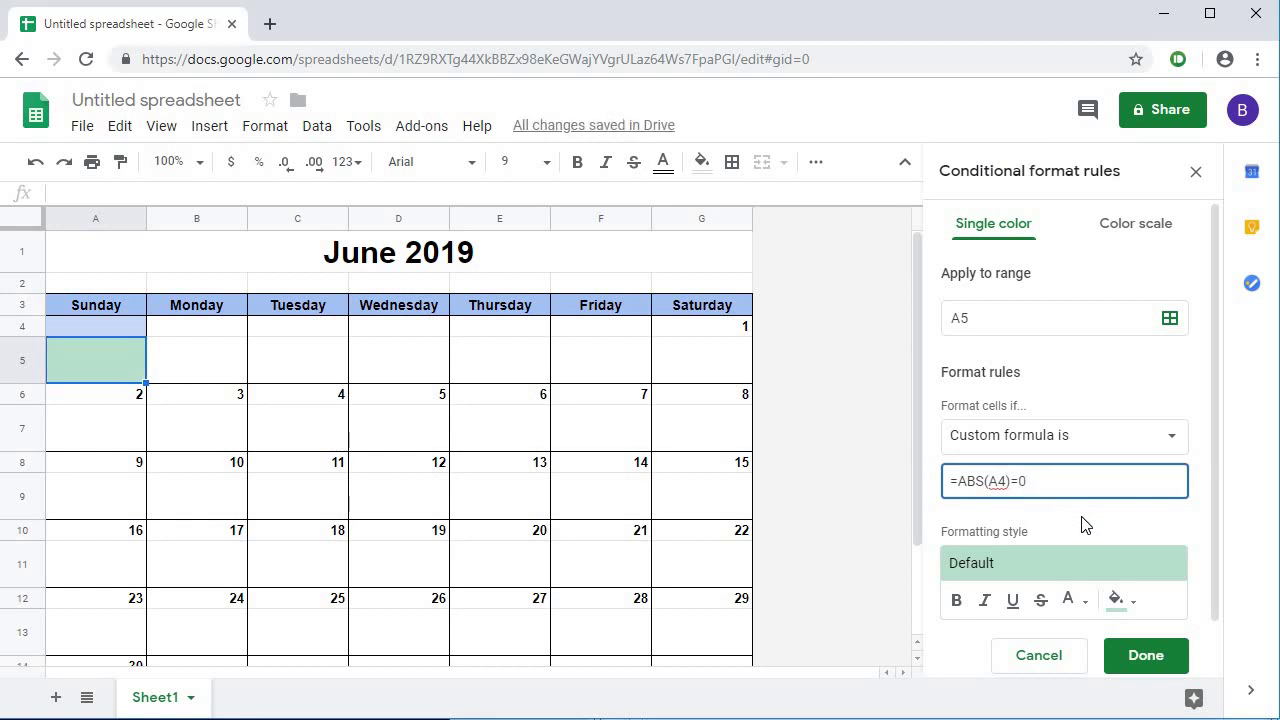
# Step: Set the A5 rule's fill color to light cornflower blue 3
pyautogui.click(1130, 602)
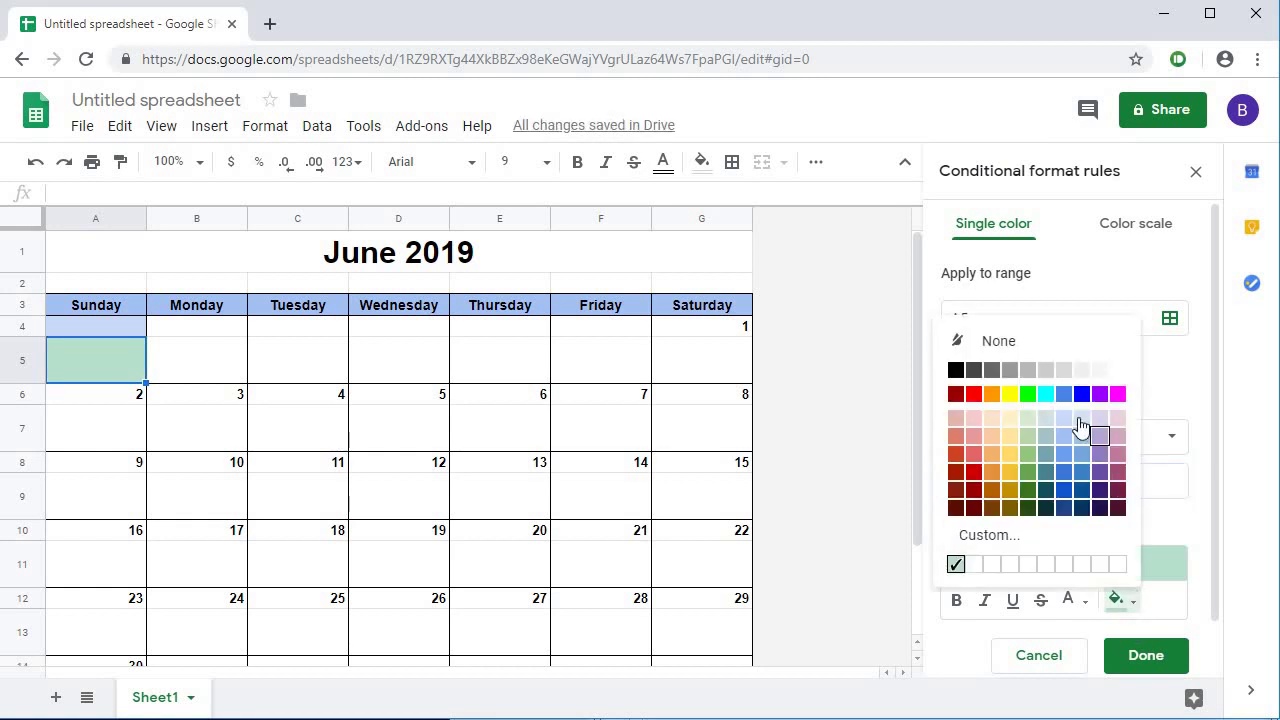
pyautogui.click(1065, 419)
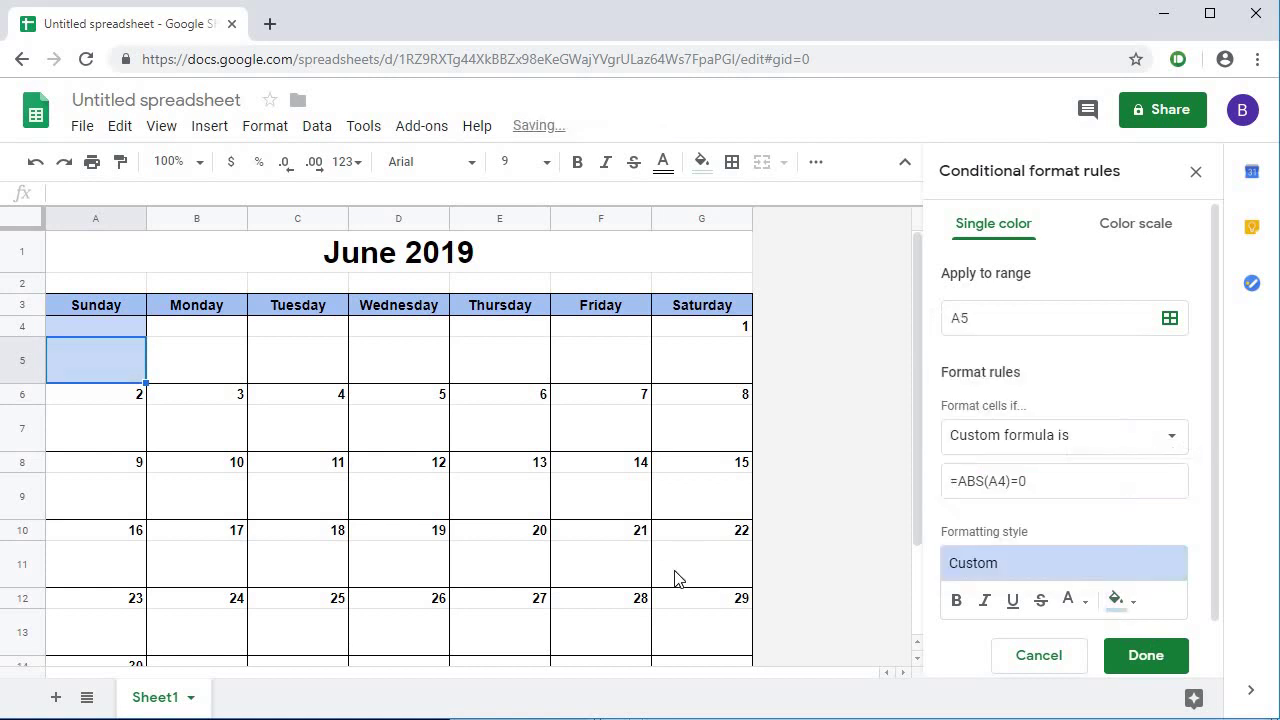
pyautogui.click(184, 358)
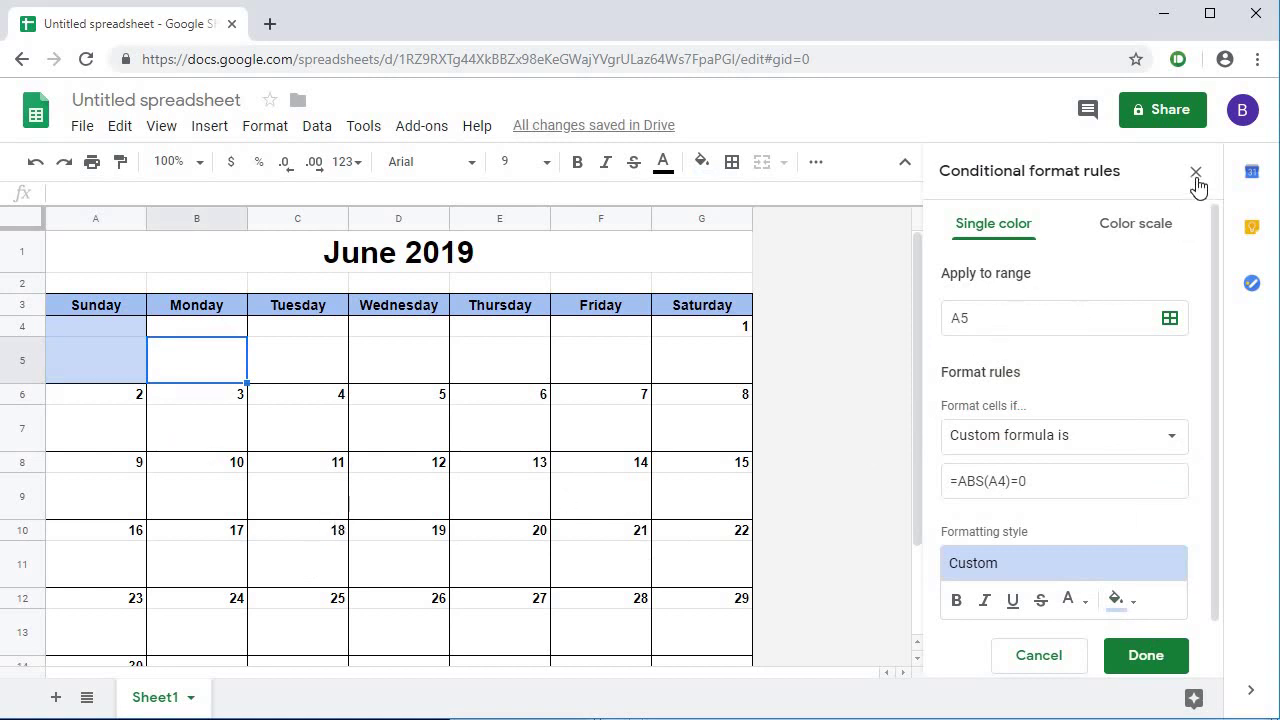
# Step: Copy cells A4:A5 and paste only their conditional formatting onto the whole calendar range A4:G15
pyautogui.moveTo(102, 330); pyautogui.dragTo(88, 350)
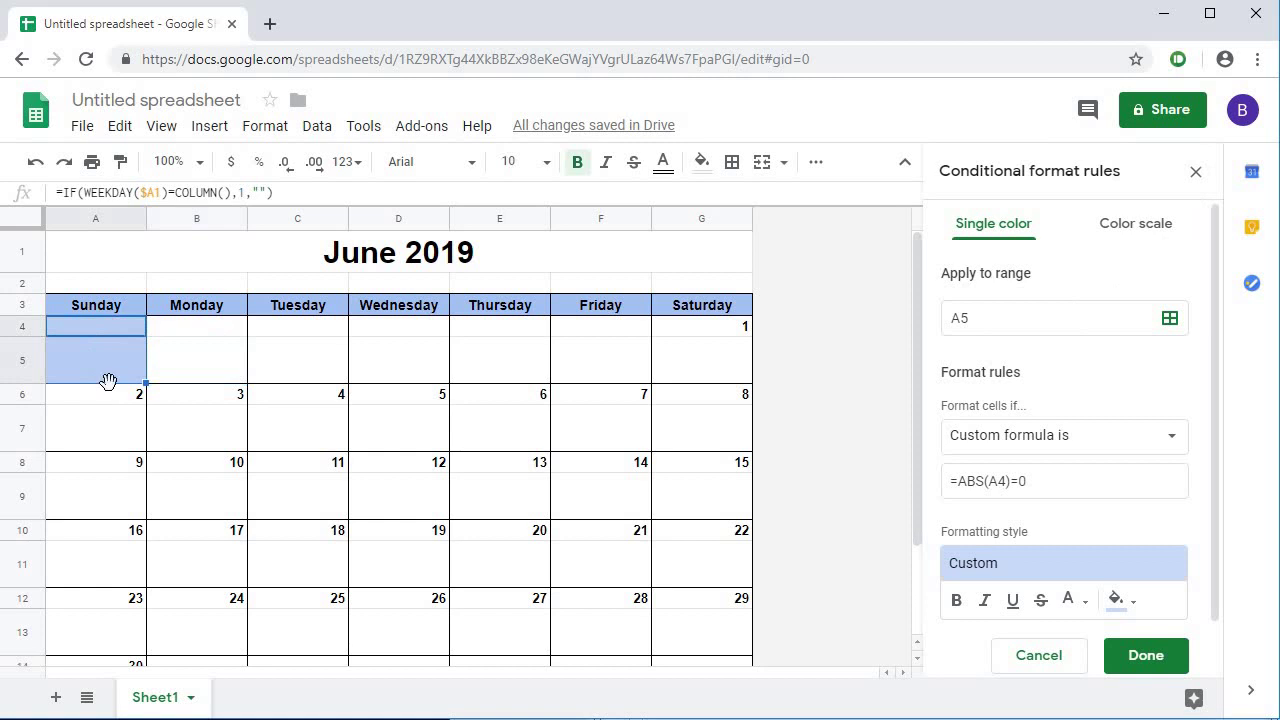
pyautogui.hotkey('ctrl', 'c')
pyautogui.click(100, 328)
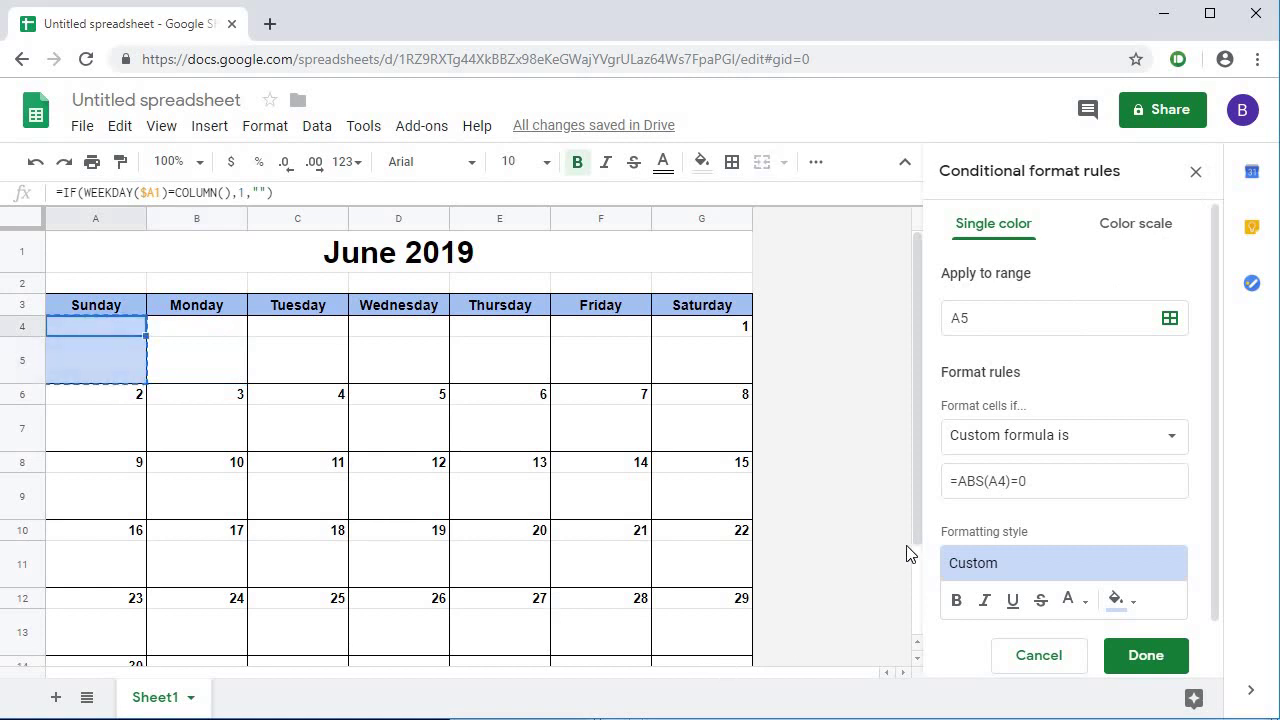
pyautogui.moveTo(915, 532); pyautogui.dragTo(921, 593)
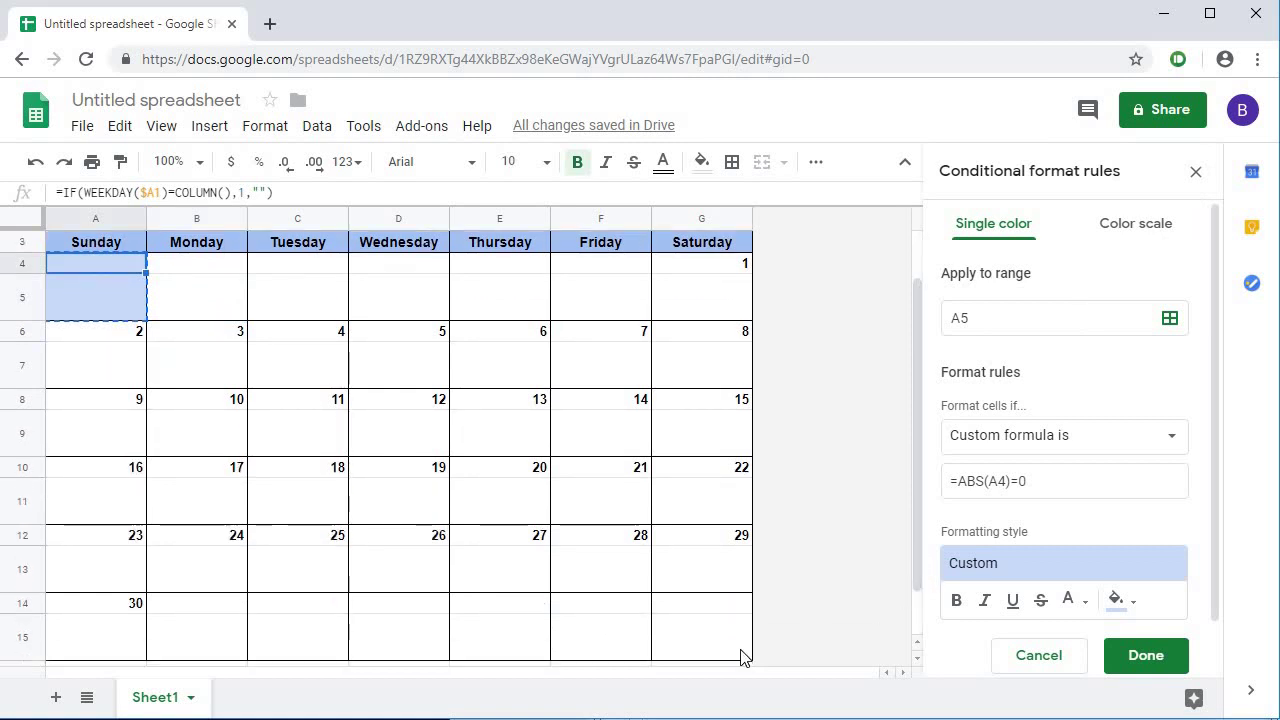
pyautogui.keyDown('shift'); pyautogui.click(715, 657); pyautogui.keyUp('shift')
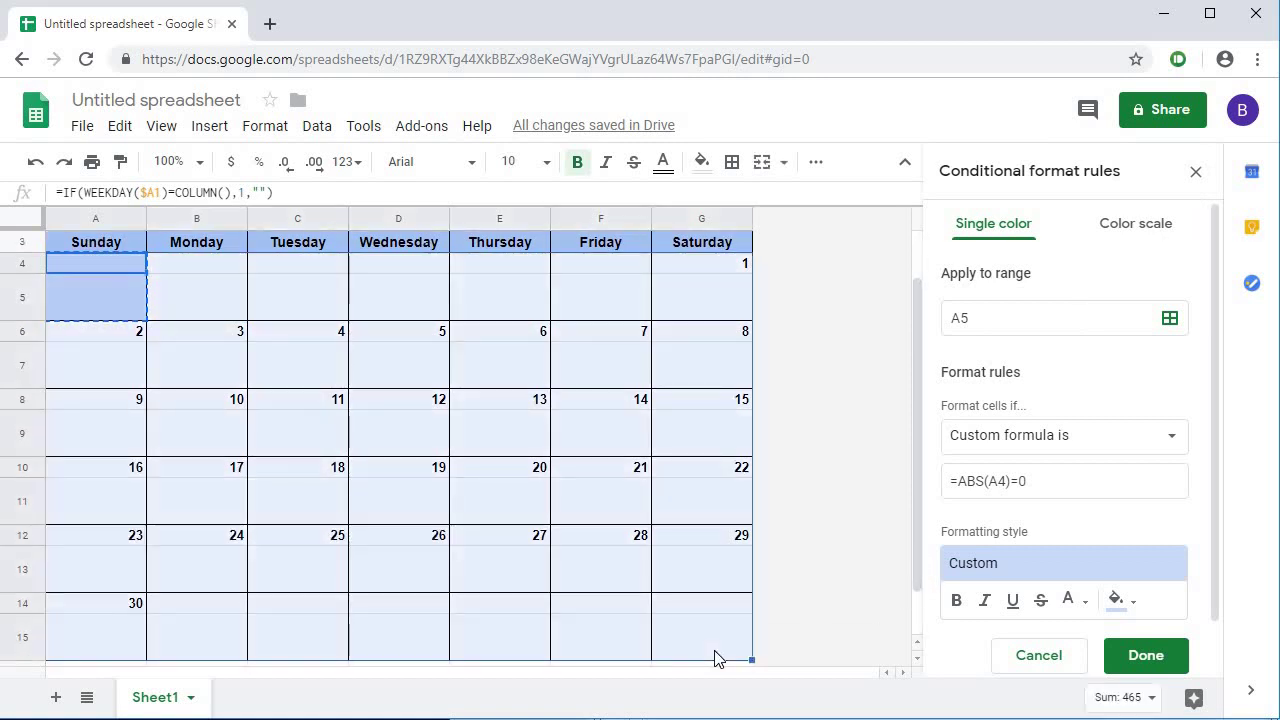
pyautogui.rightClick(409, 271)
pyautogui.moveTo(512, 390)
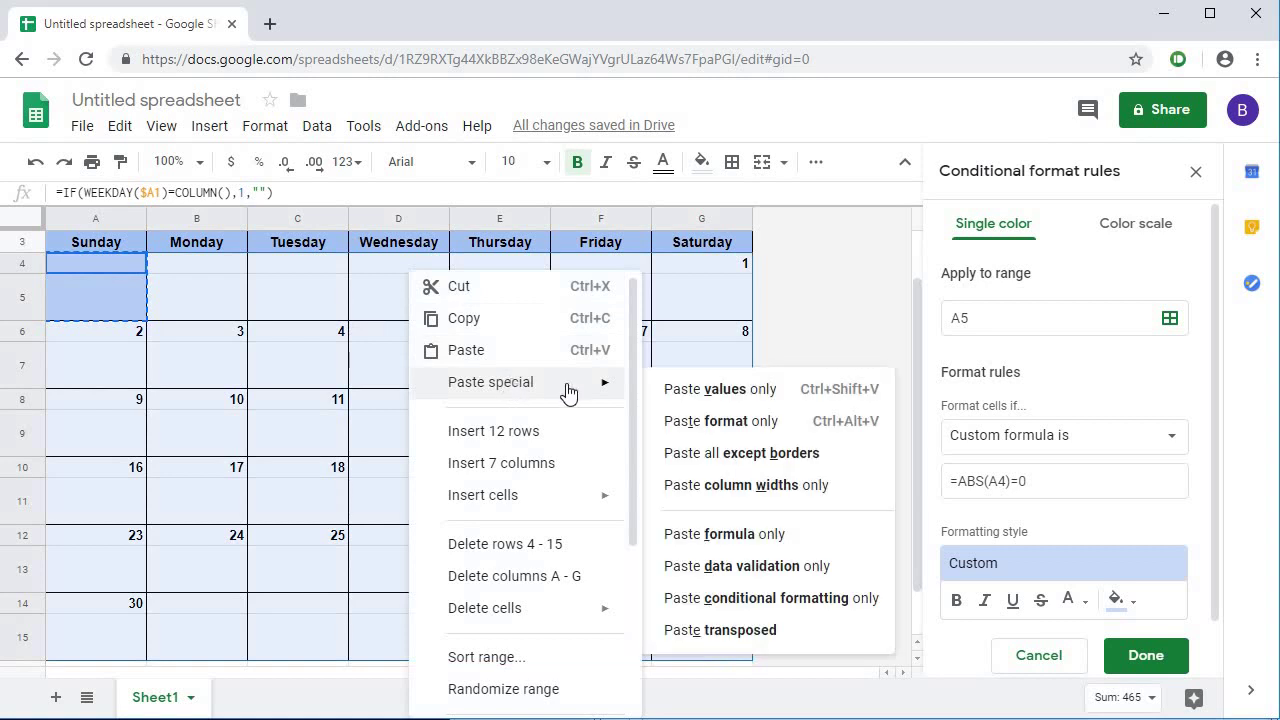
pyautogui.click(785, 602)
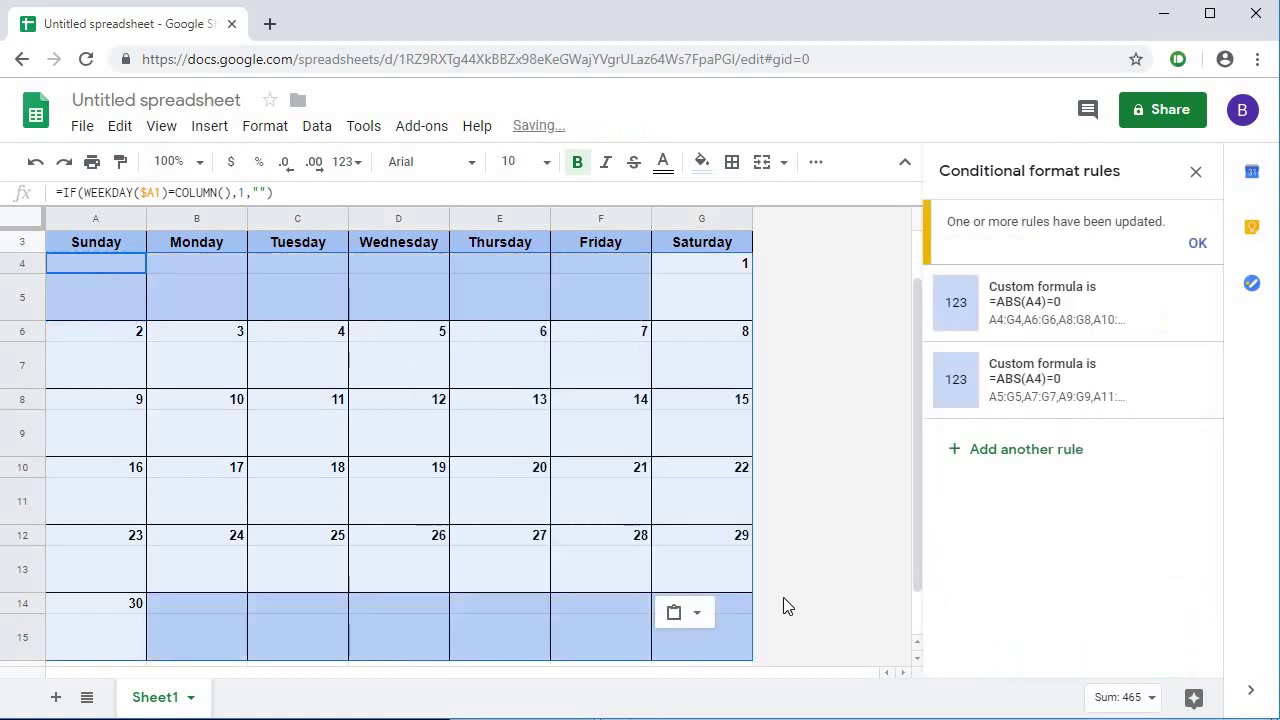
# Step: Close the conditional format rules and hide the menus to give the calendar more room
pyautogui.hotkey('ctrl', 'z')
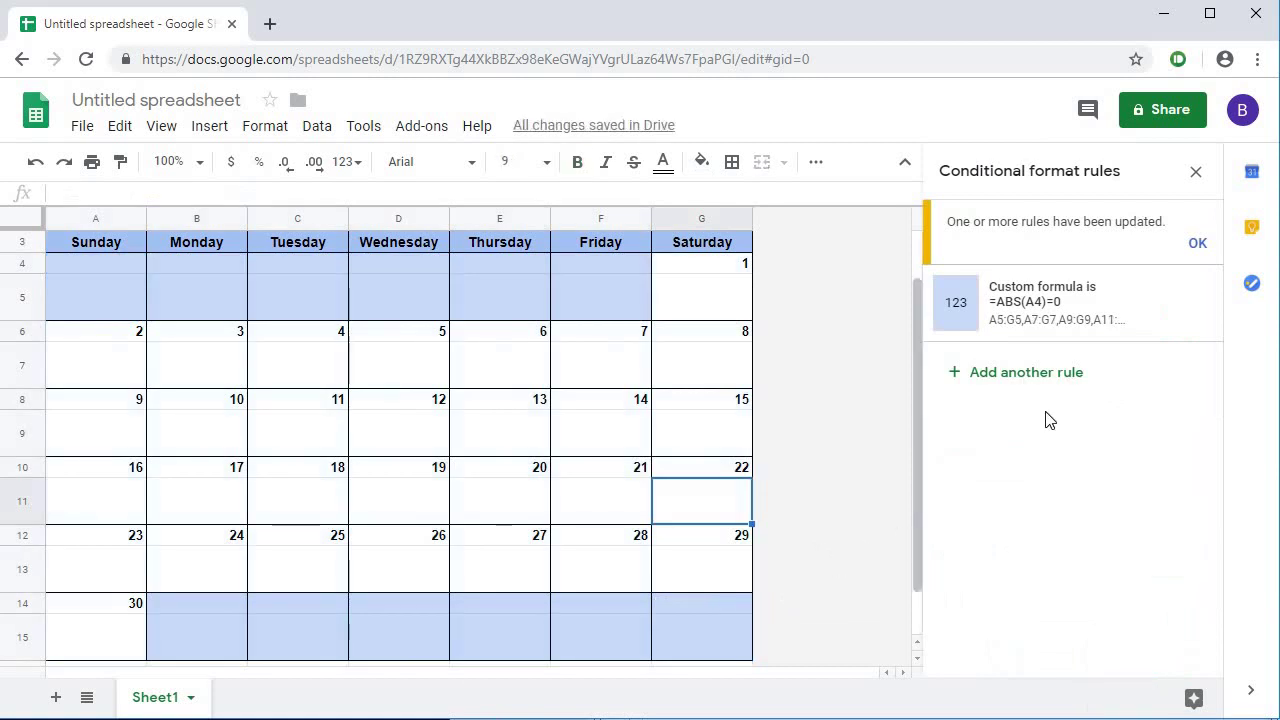
pyautogui.click(1197, 175)
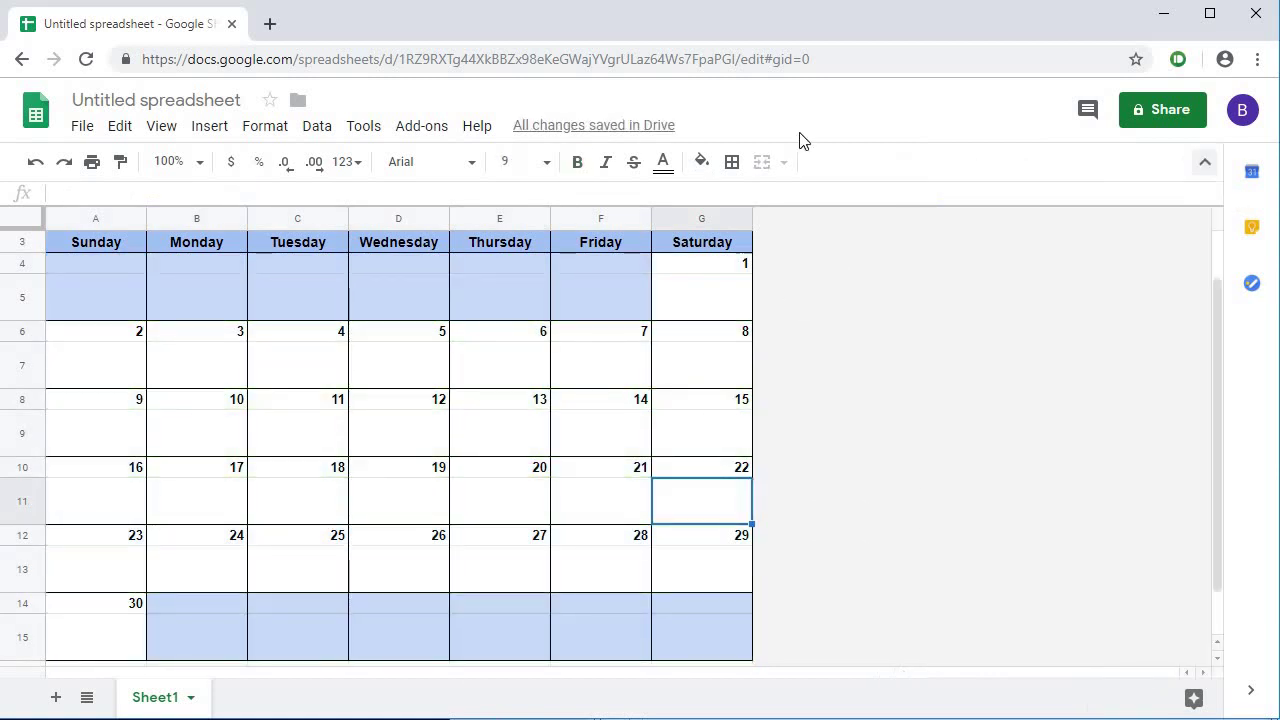
pyautogui.click(1204, 166)
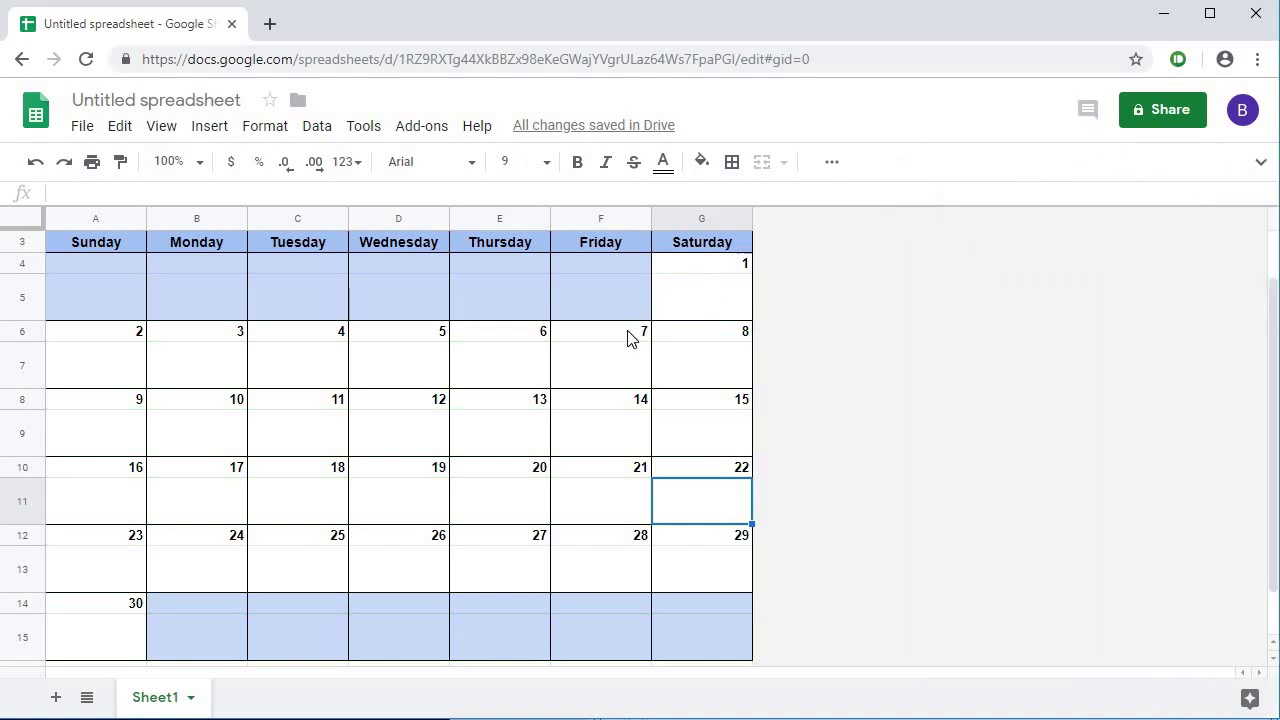
pyautogui.scroll(1, 340, 390)
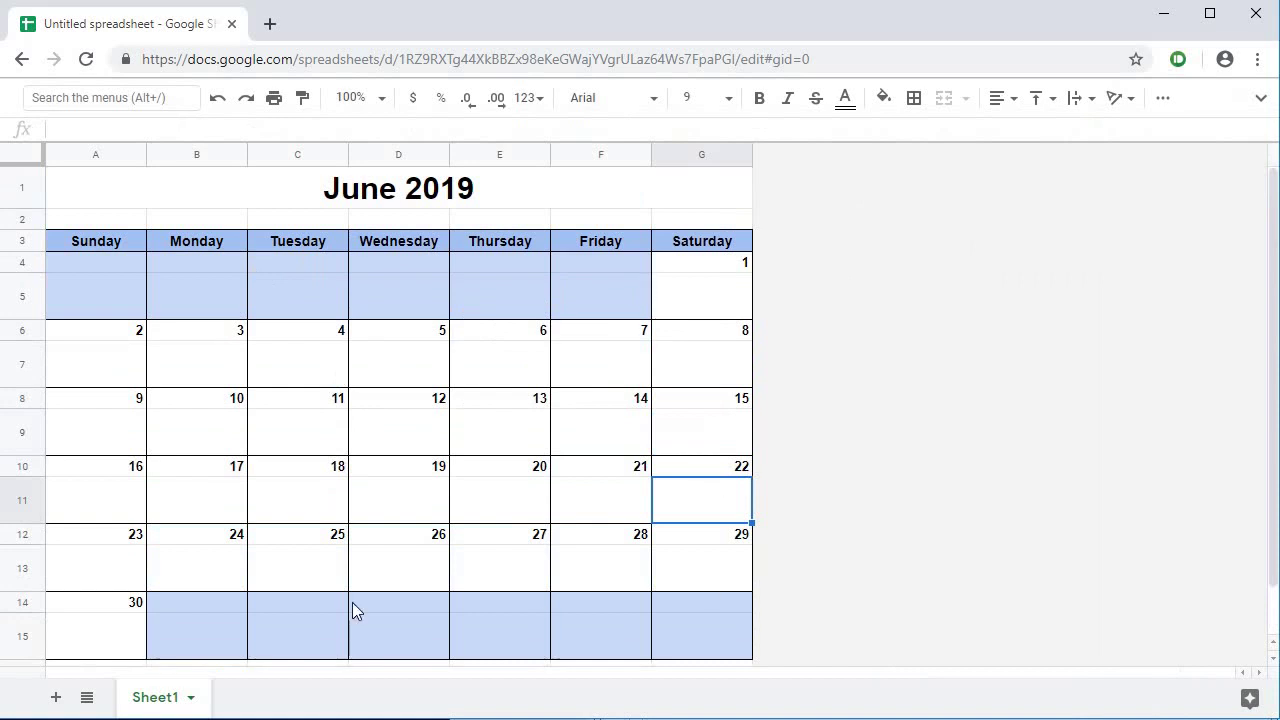
# Step: Change the calendar's month title in row 1 to July 2019
pyautogui.click(376, 200)
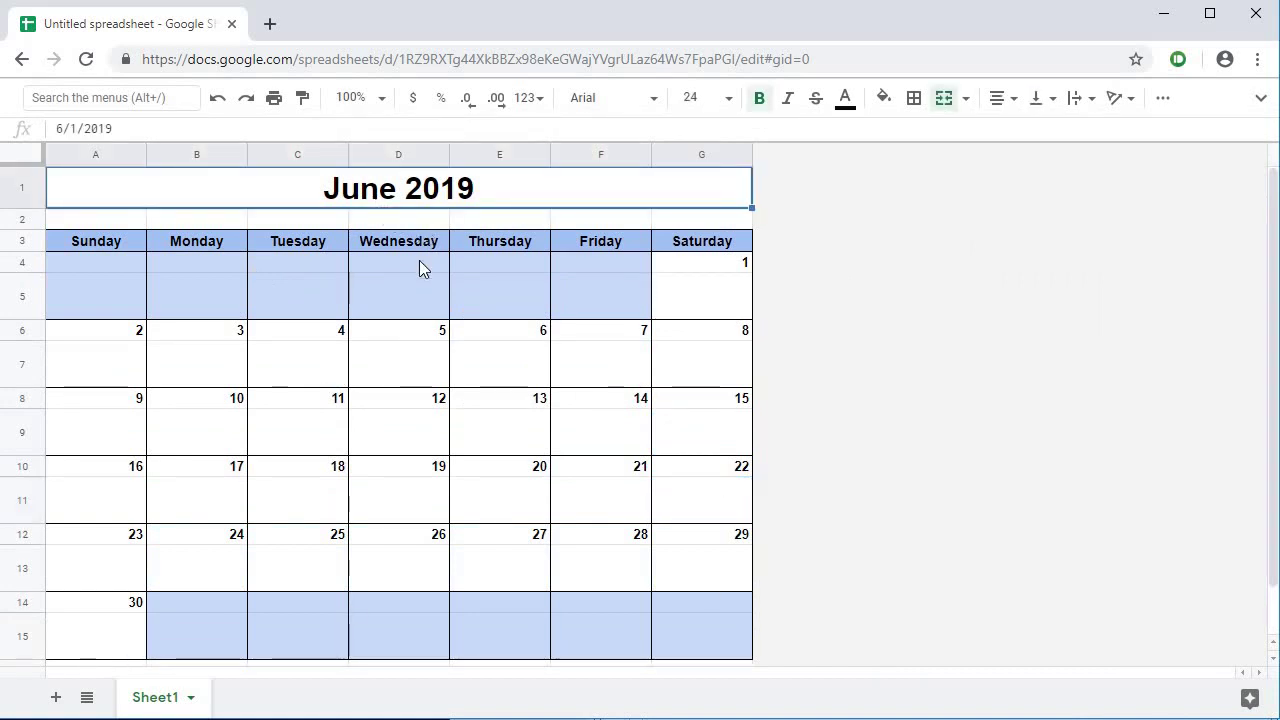
pyautogui.write('July 2019')
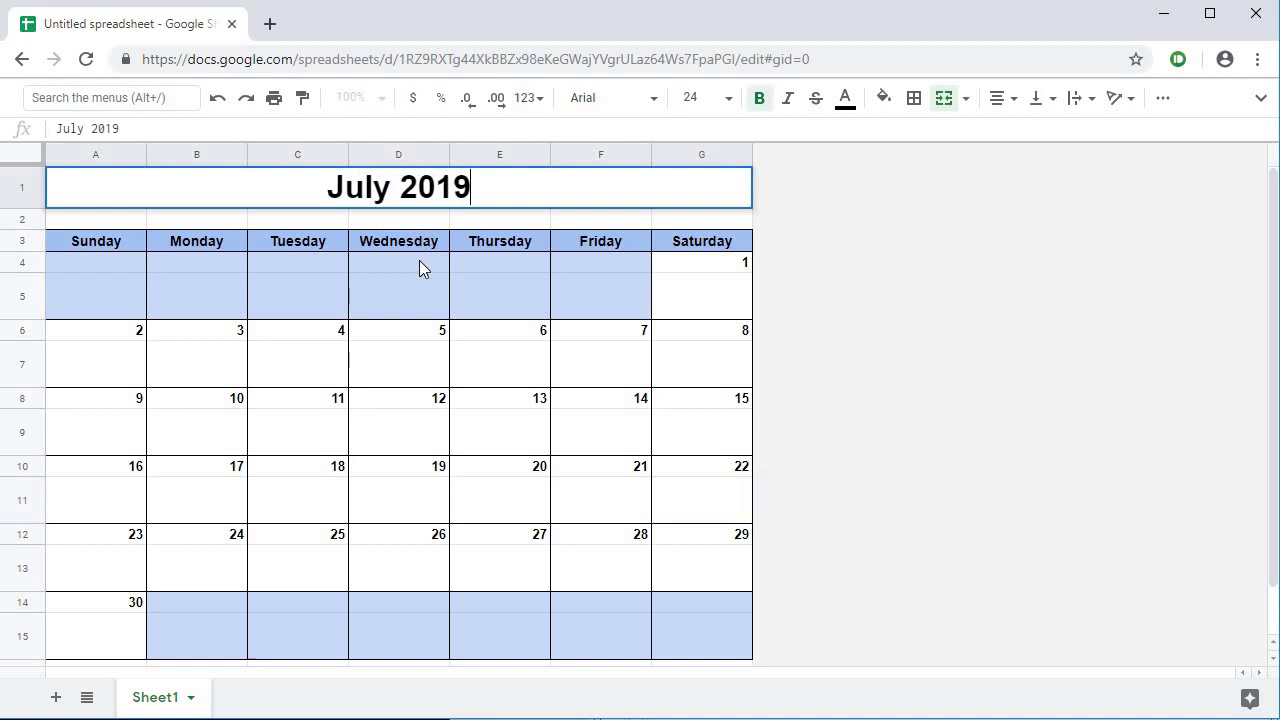
pyautogui.press('Return')
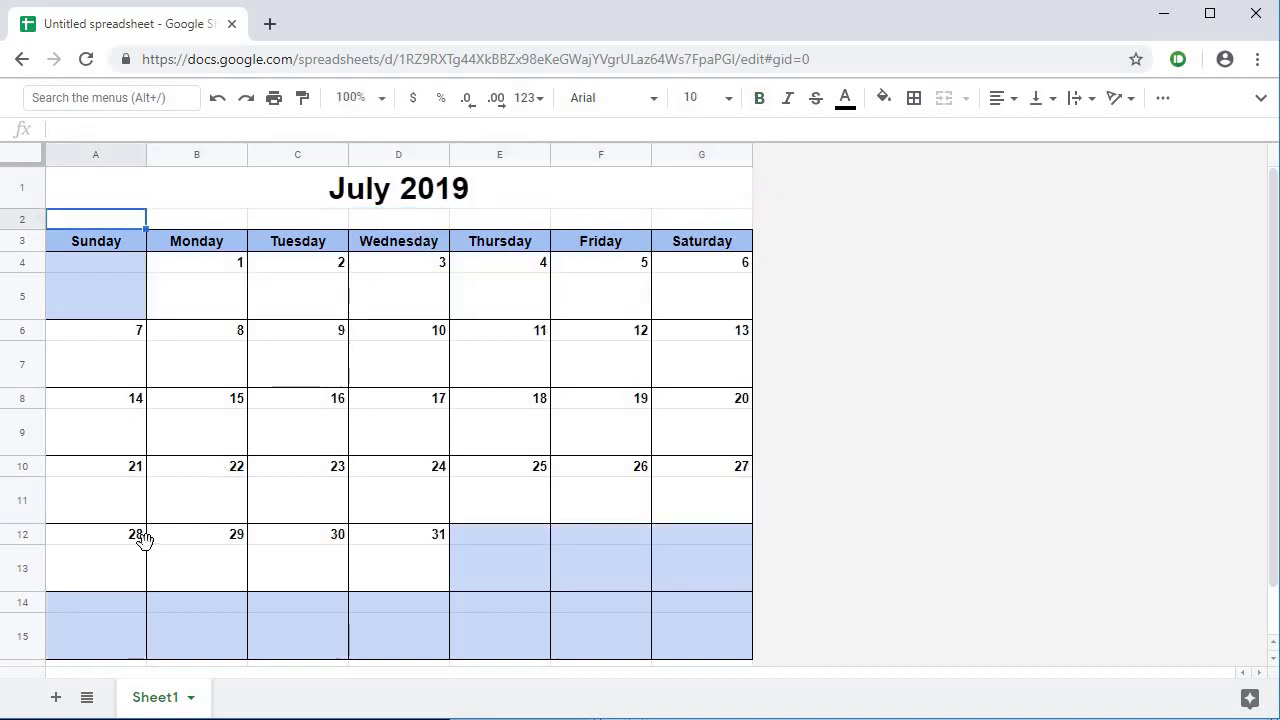
pyautogui.click(355, 193)
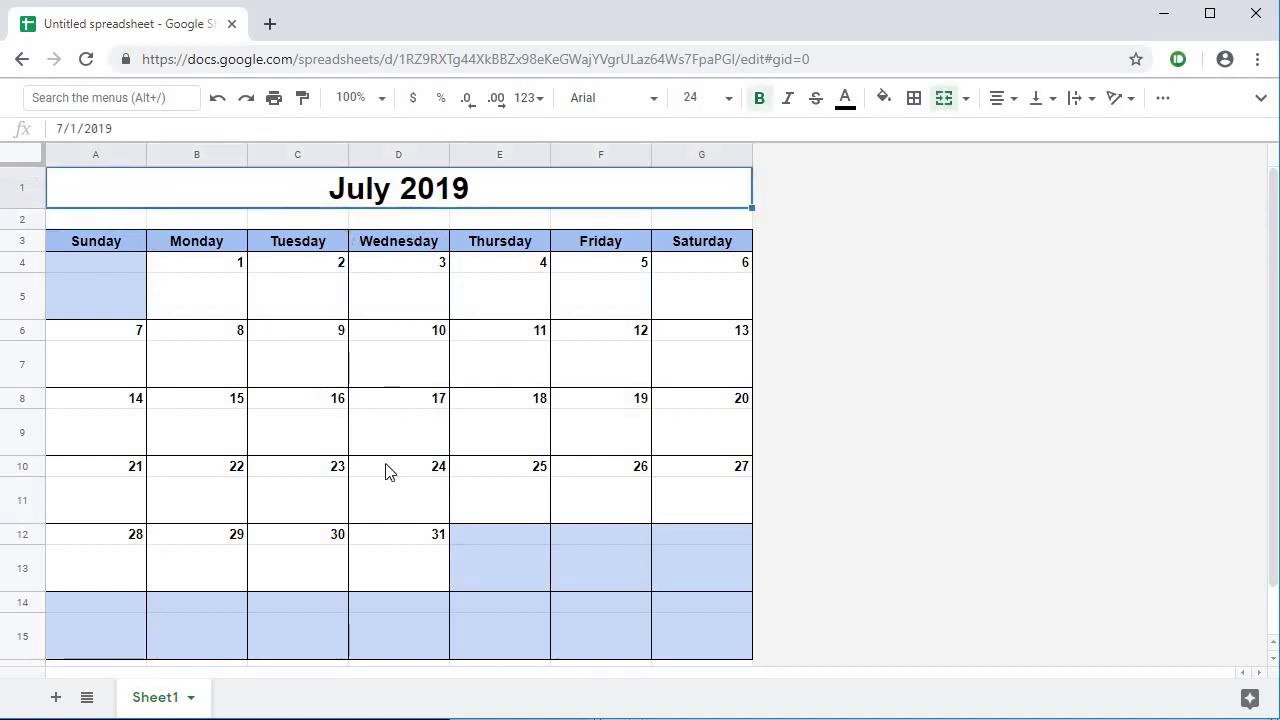
pyautogui.keyDown('shift'); pyautogui.click(33, 642); pyautogui.keyUp('shift')
pyautogui.hotkey('ctrl', 'c')
pyautogui.scroll(-1, 56, 636)
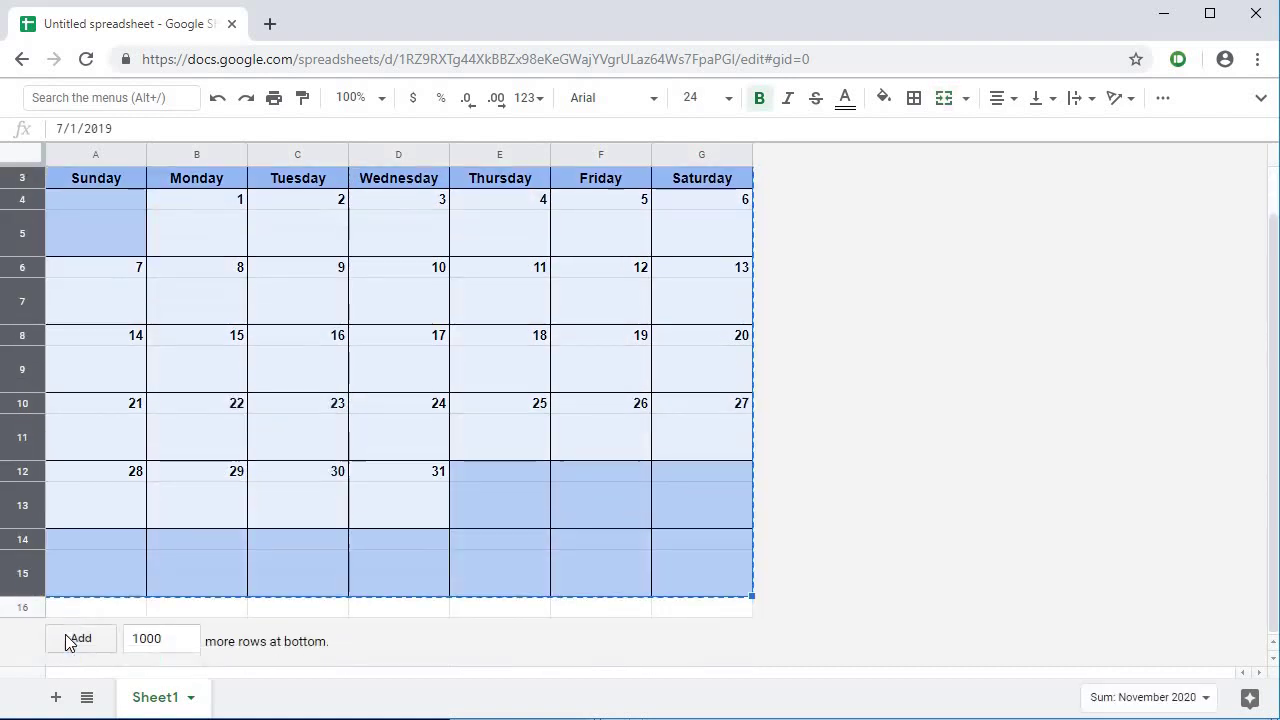
pyautogui.click(90, 610)
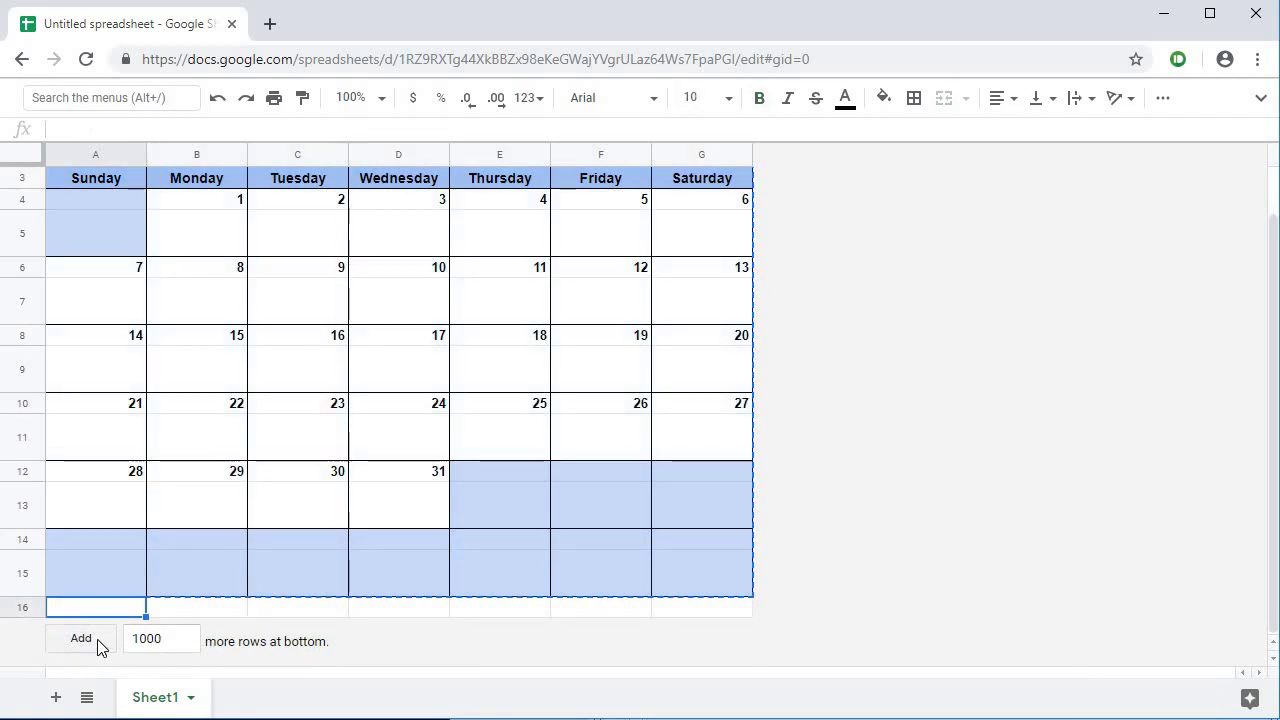
# Step: Add 15 more rows at the bottom of the sheet
pyautogui.click(172, 638)
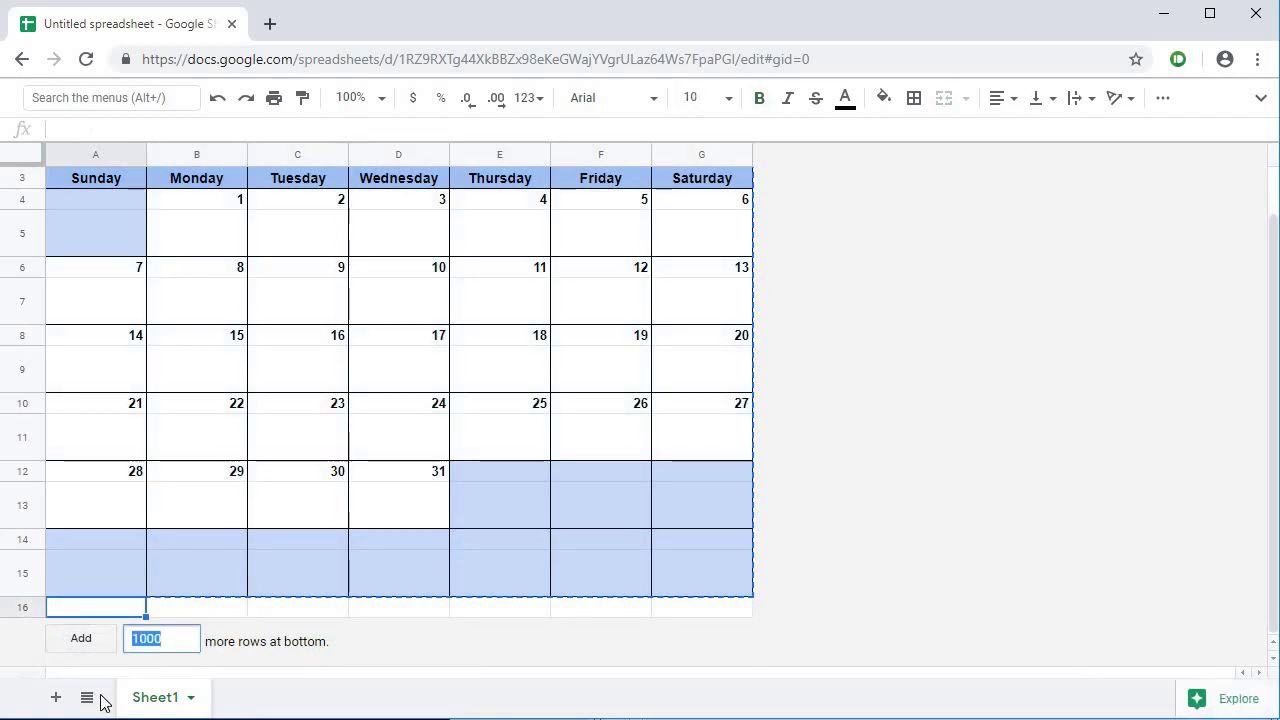
pyautogui.write('15')
pyautogui.click(84, 641)
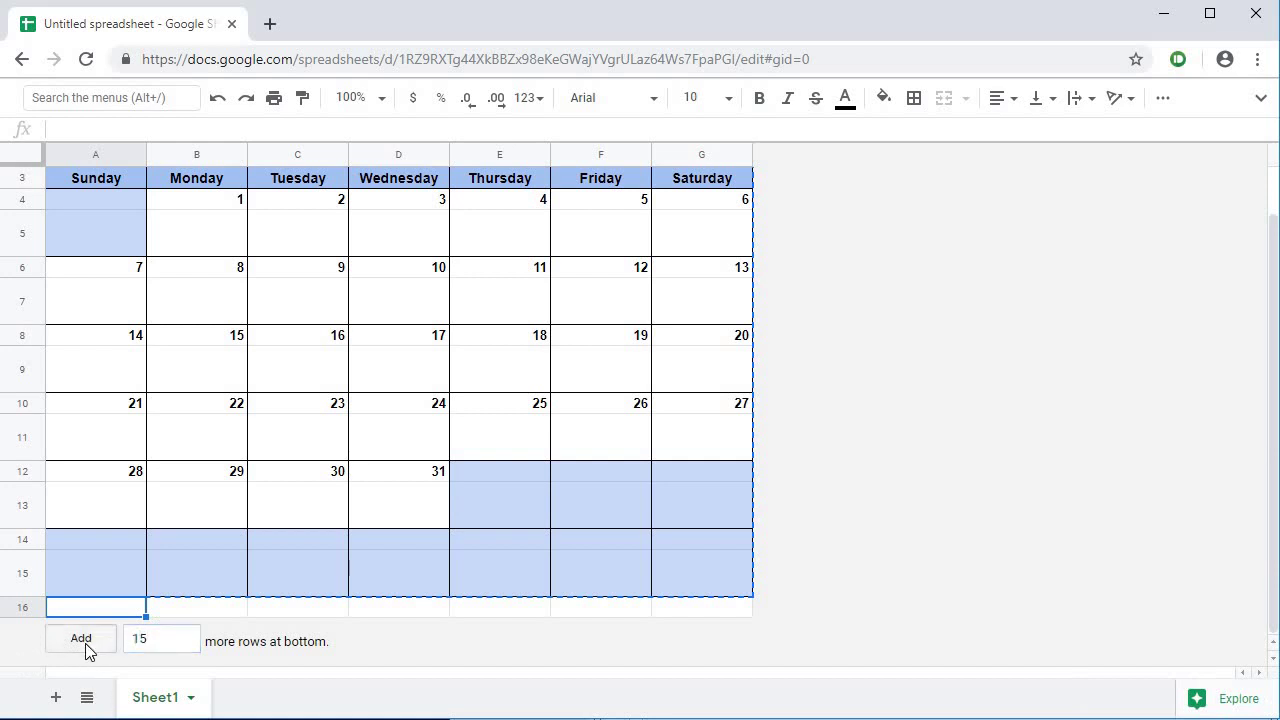
pyautogui.click(87, 318)
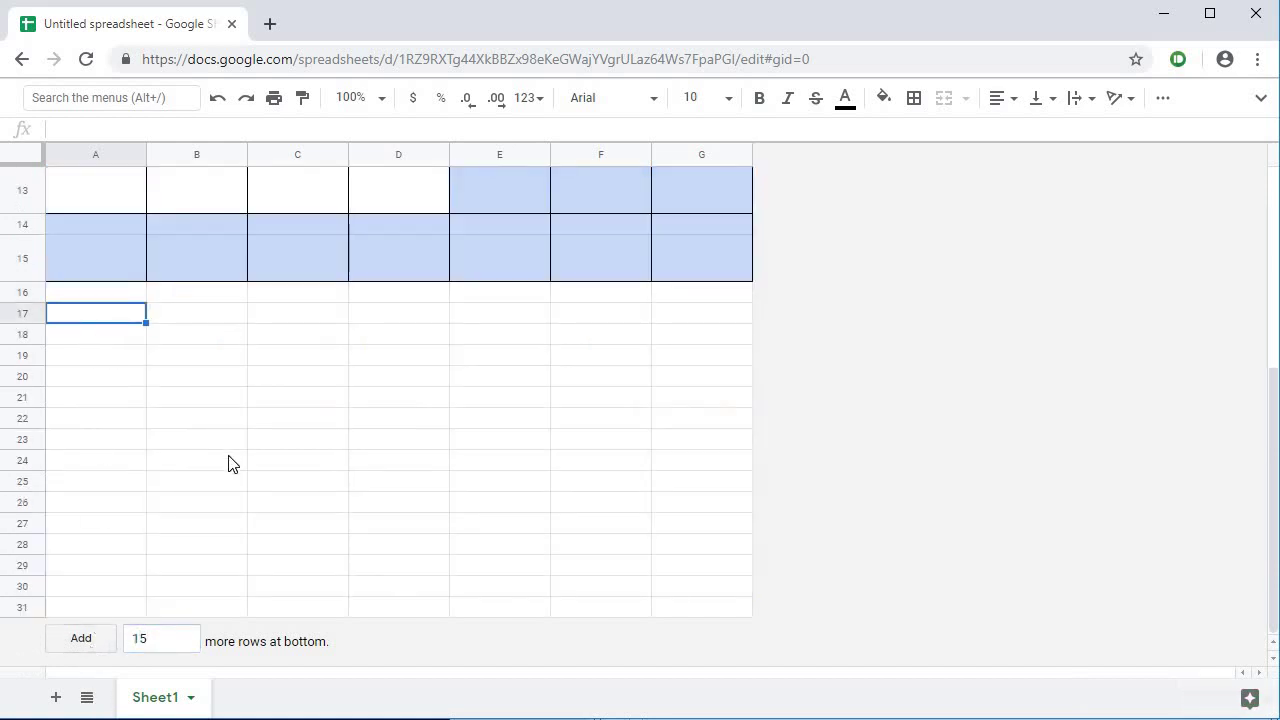
# Step: Copy the complete July calendar in rows 1 to 15 and paste it starting at cell A17
pyautogui.scroll(3, 534, 366)
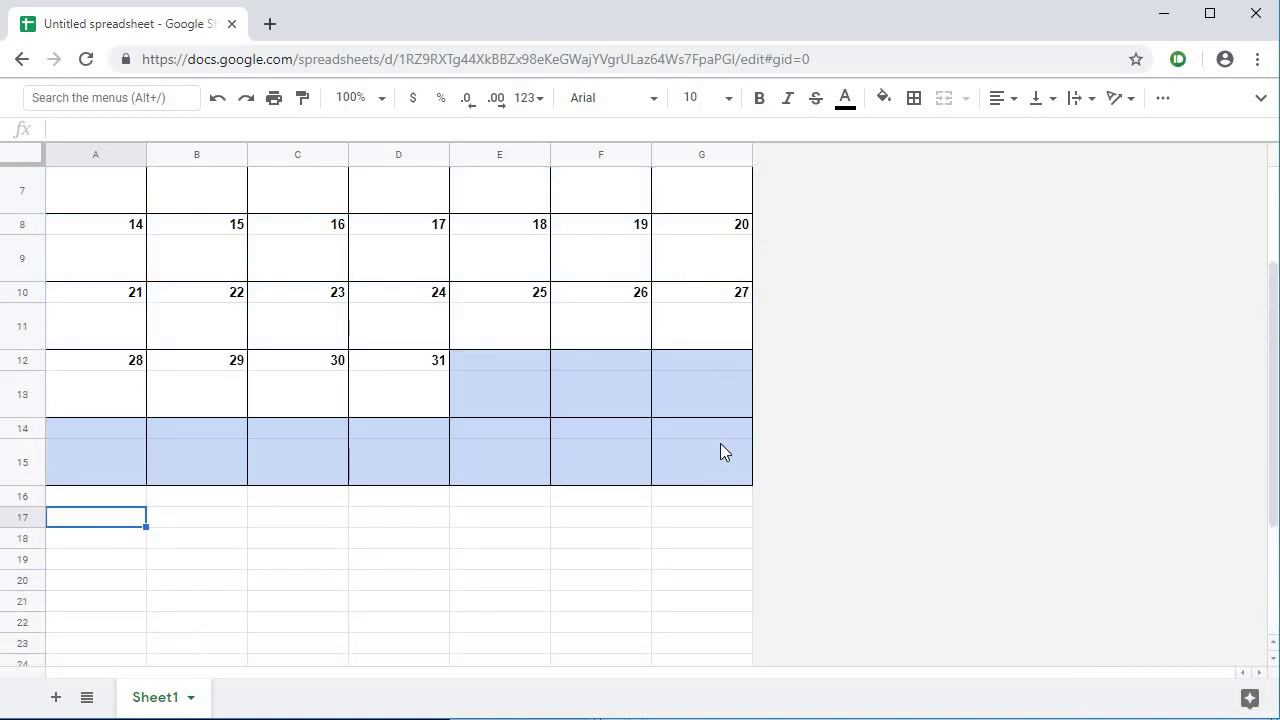
pyautogui.click(720, 447)
pyautogui.scroll(1, 63, 503)
pyautogui.keyDown('ctrl'); pyautogui.click(26, 532); pyautogui.keyUp('ctrl')
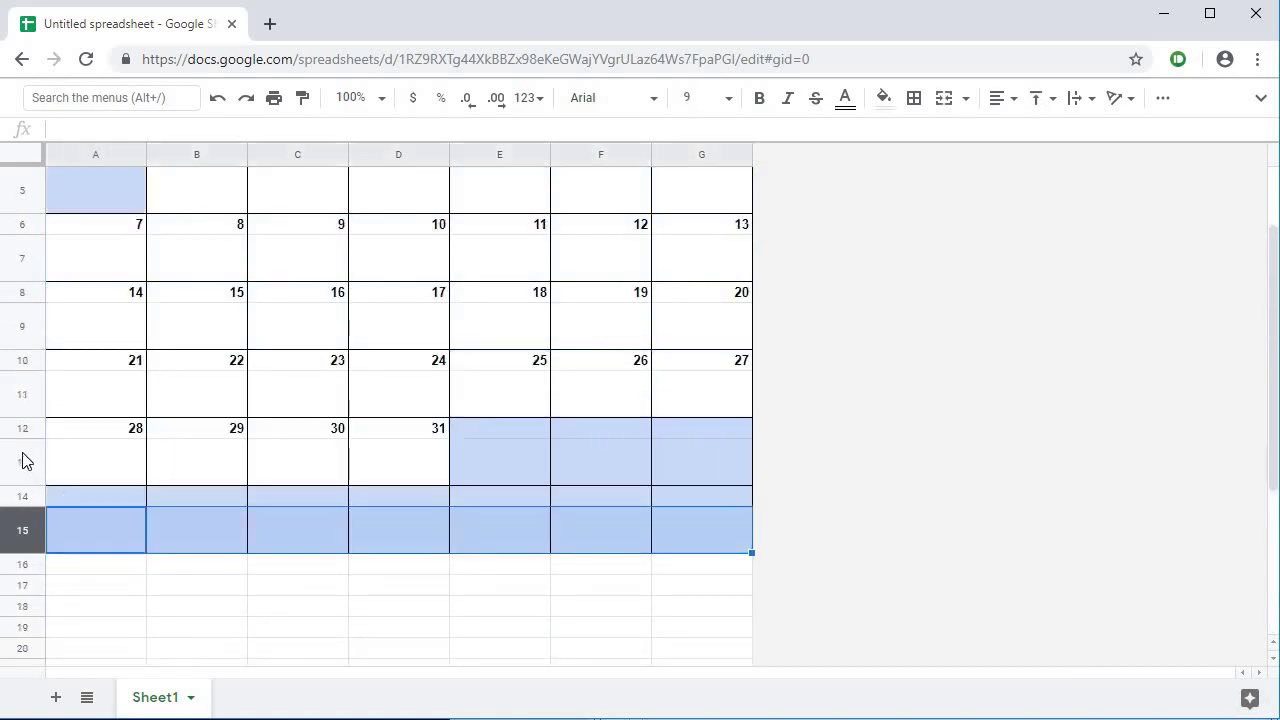
pyautogui.scroll(2, 48, 300)
pyautogui.keyDown('ctrl'); pyautogui.keyDown('shift'); pyautogui.click(30, 192); pyautogui.keyUp('shift'); pyautogui.keyUp('ctrl')
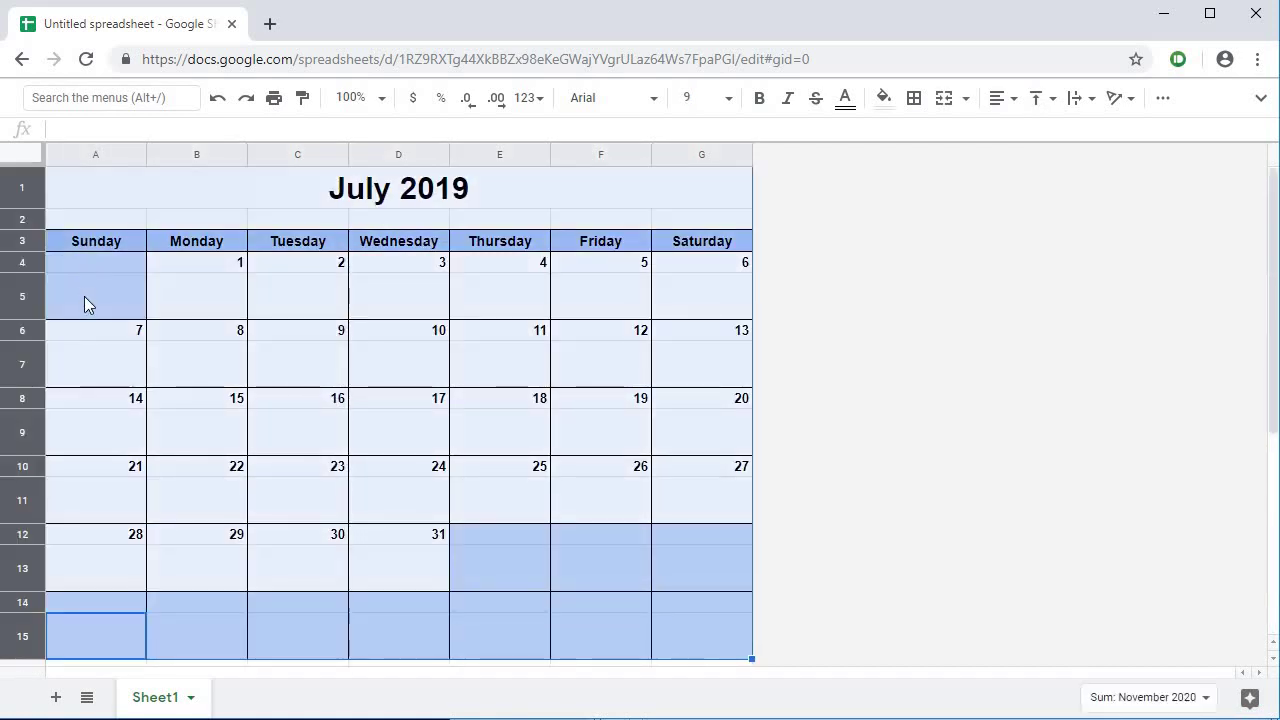
pyautogui.hotkey('ctrl', 'c')
pyautogui.scroll(-1, 78, 622)
pyautogui.click(80, 586)
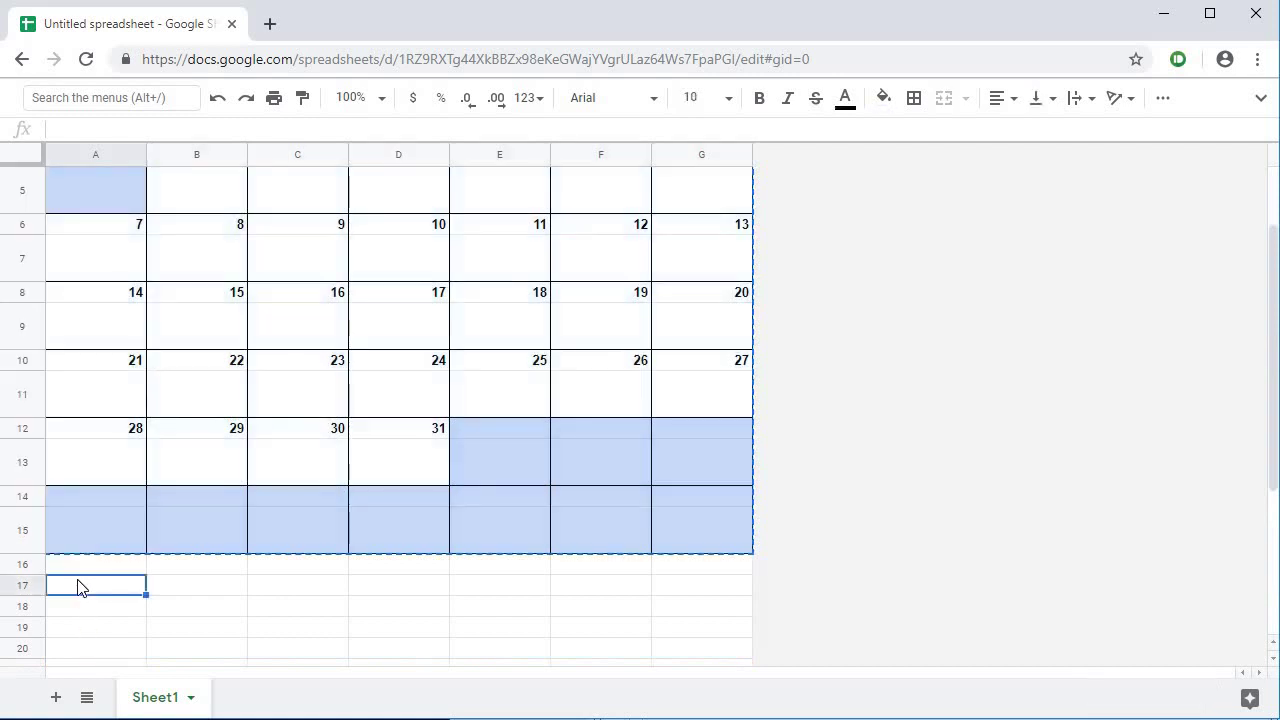
pyautogui.hotkey('ctrl', 'v')
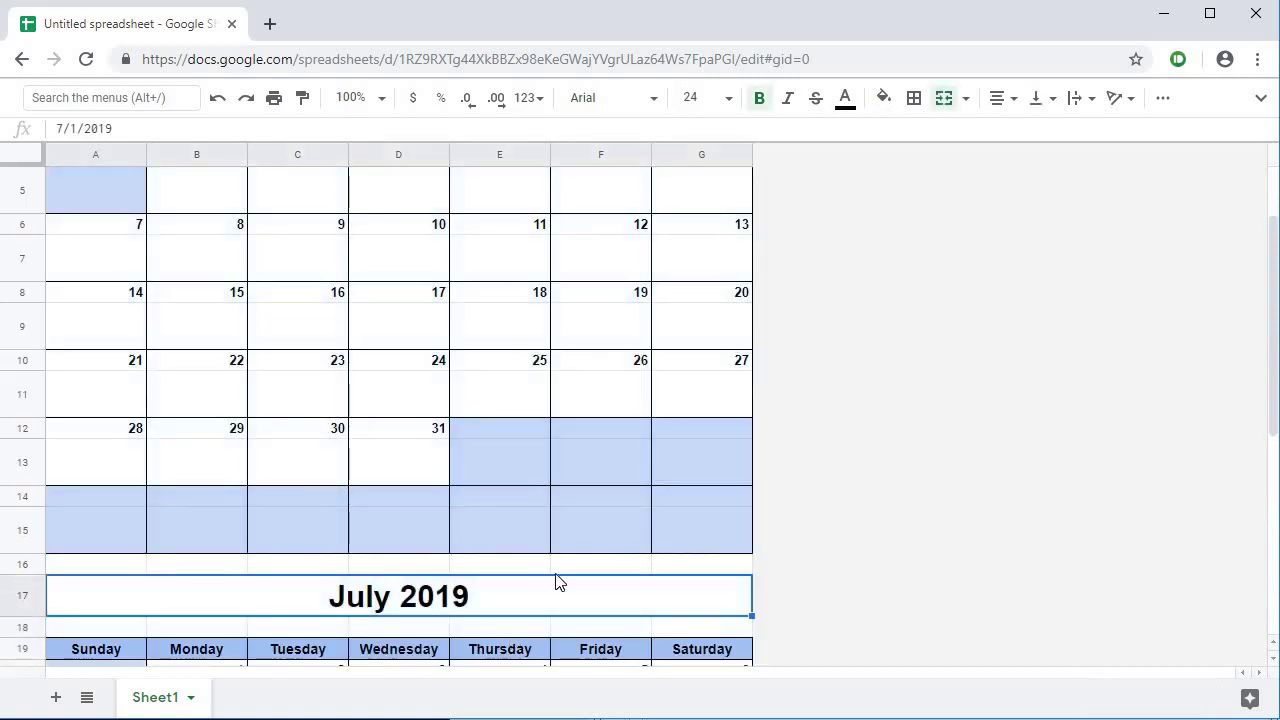
# Step: Change the pasted calendar's month title in row 17 to August 2019 and look over both calendars
pyautogui.scroll(-3, 557, 580)
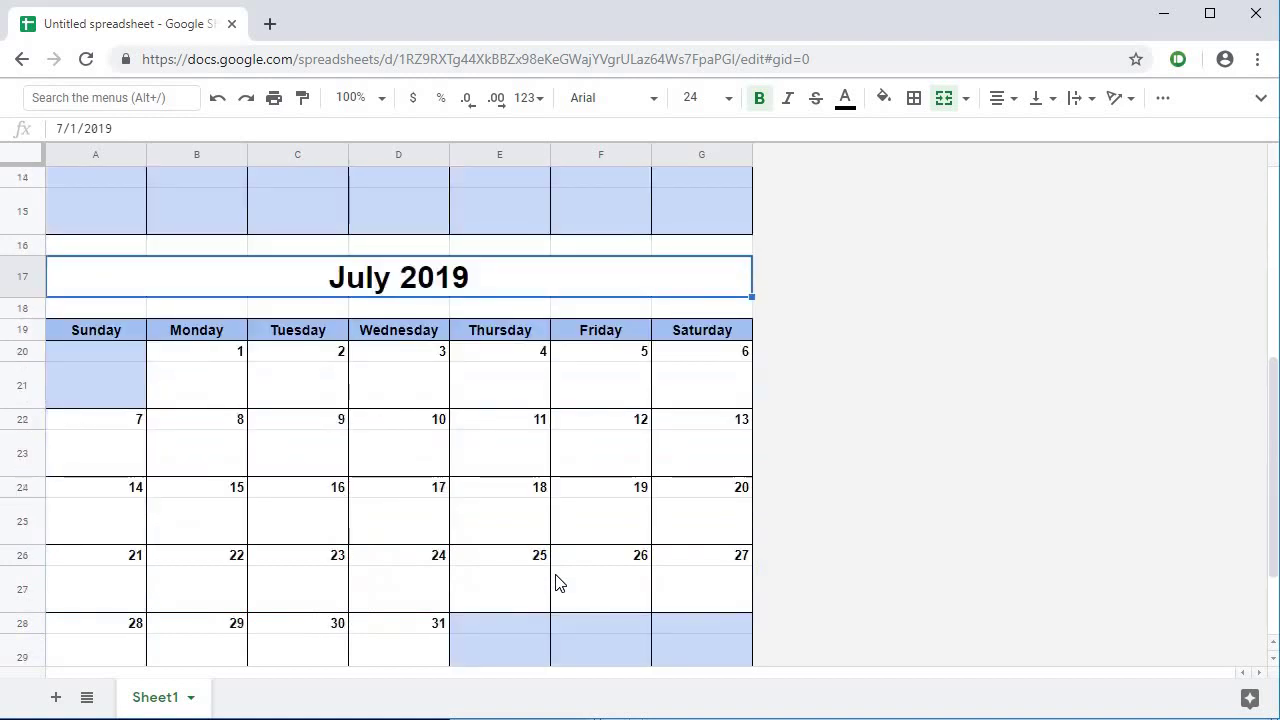
pyautogui.write('August 2019')
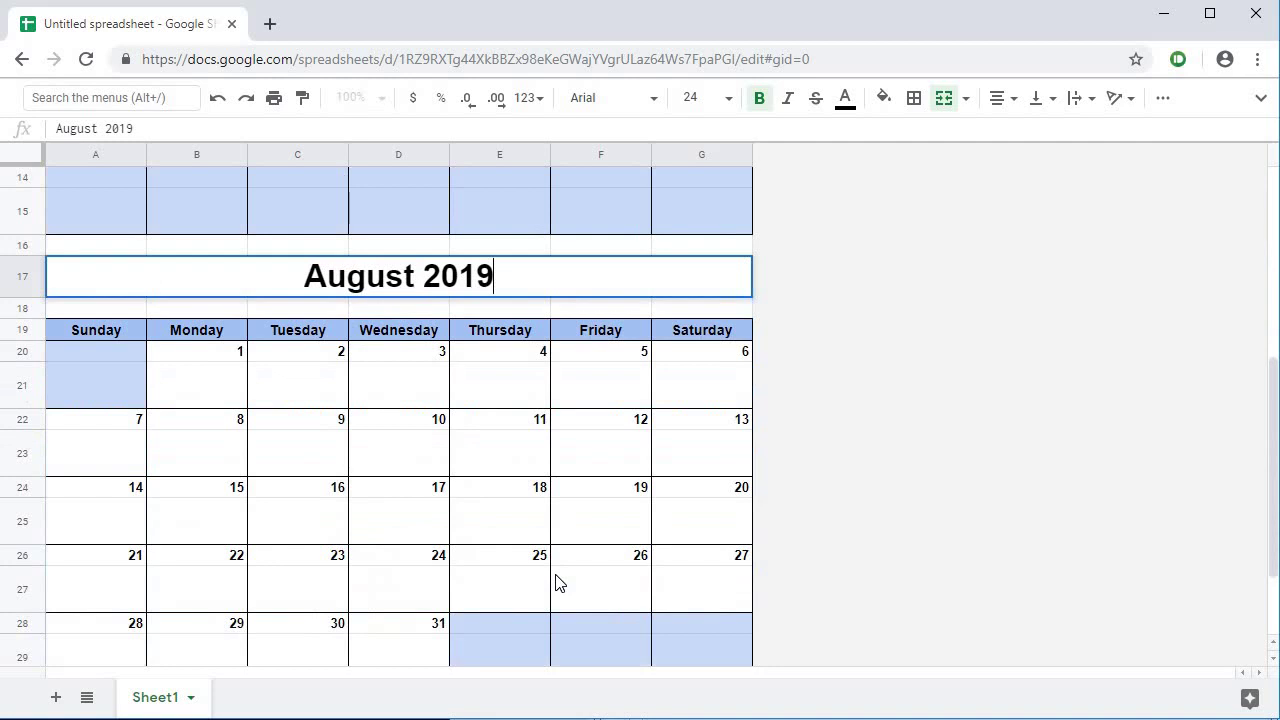
pyautogui.press('Return')
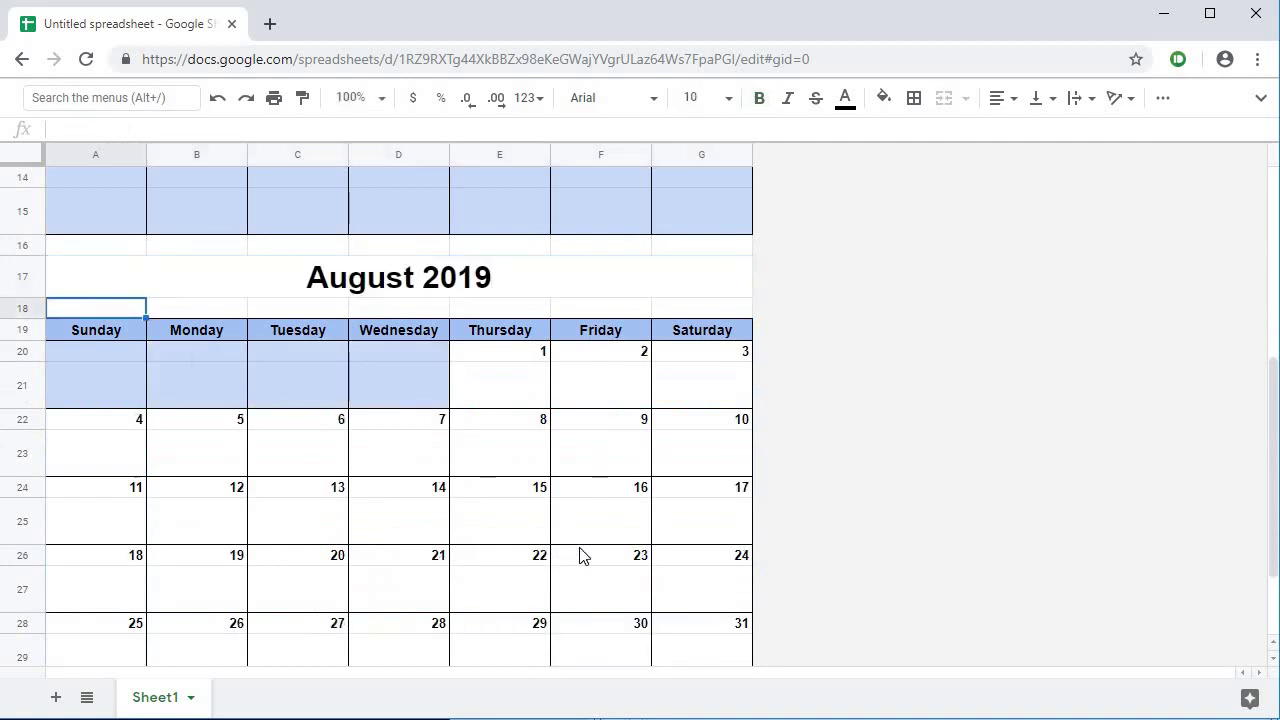
pyautogui.scroll(-2, 557, 585)
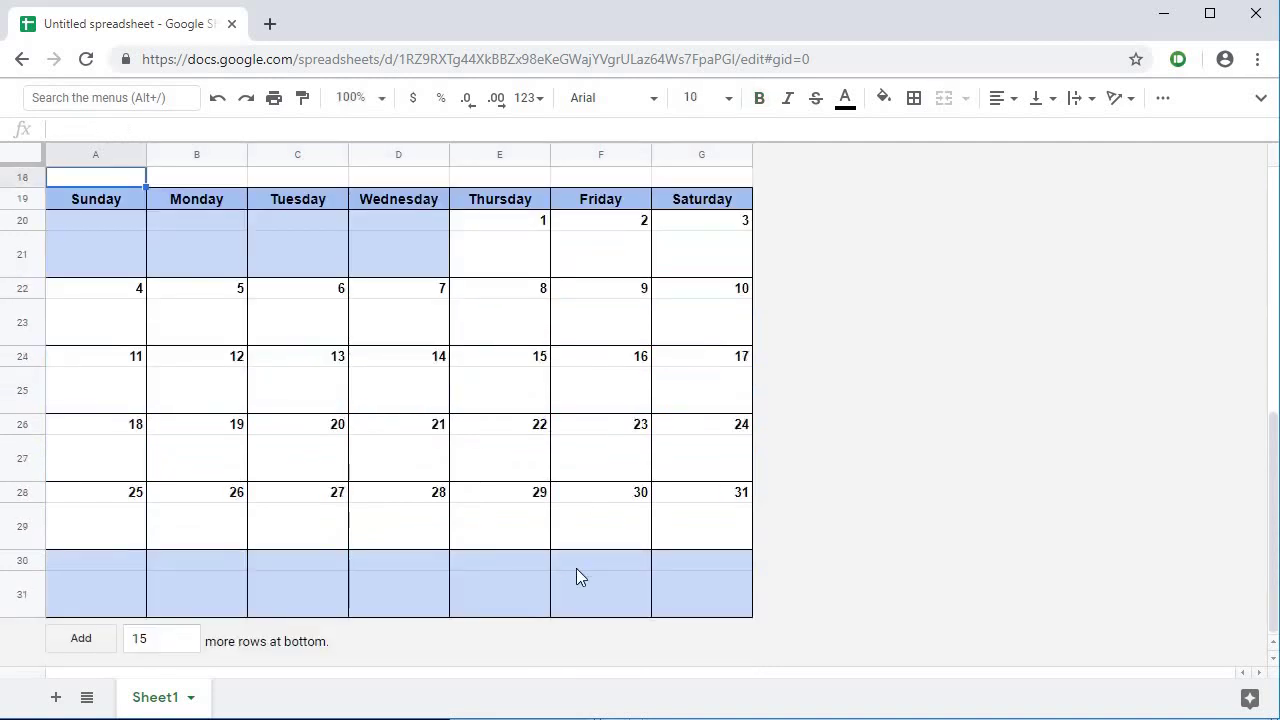
pyautogui.scroll(8, 490, 490)
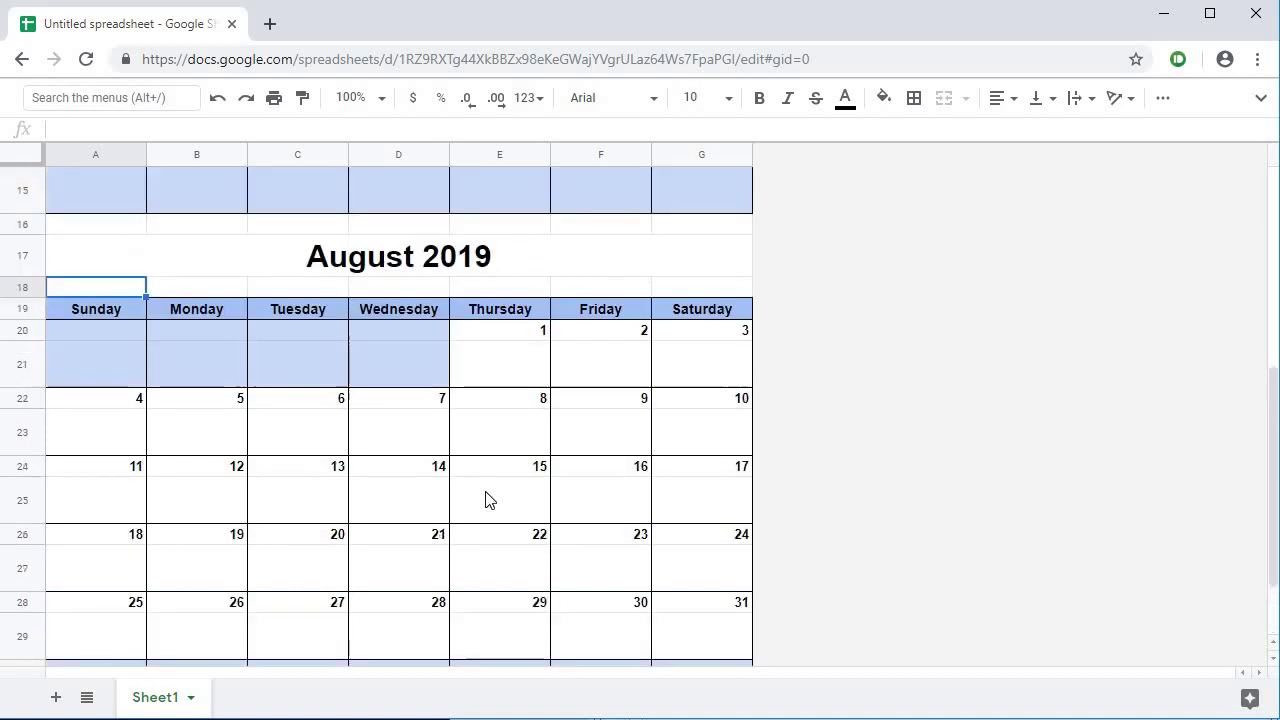